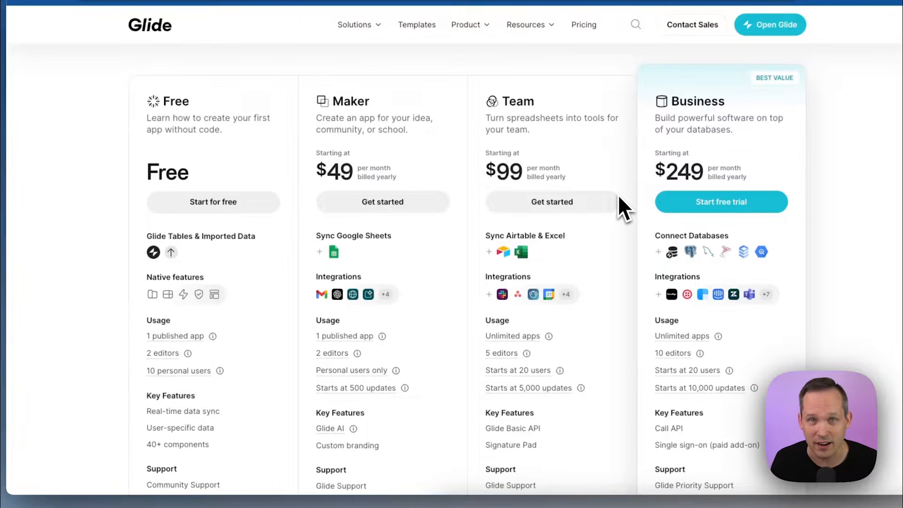
Review the pricing page and examine the published app, user, editor and update limits of the Free and Maker plans.
scroll(832, 165, up, 2)
scroll(833, 159, down, 14)
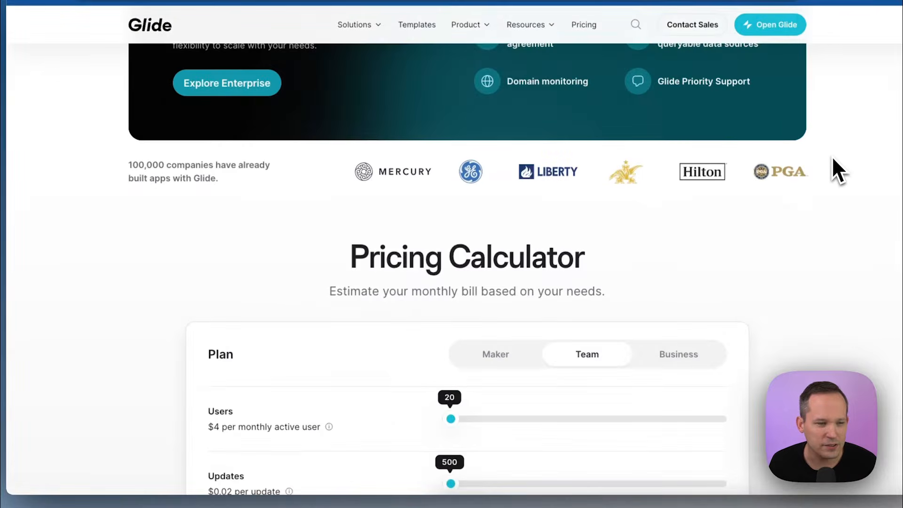
scroll(832, 158, down, 4)
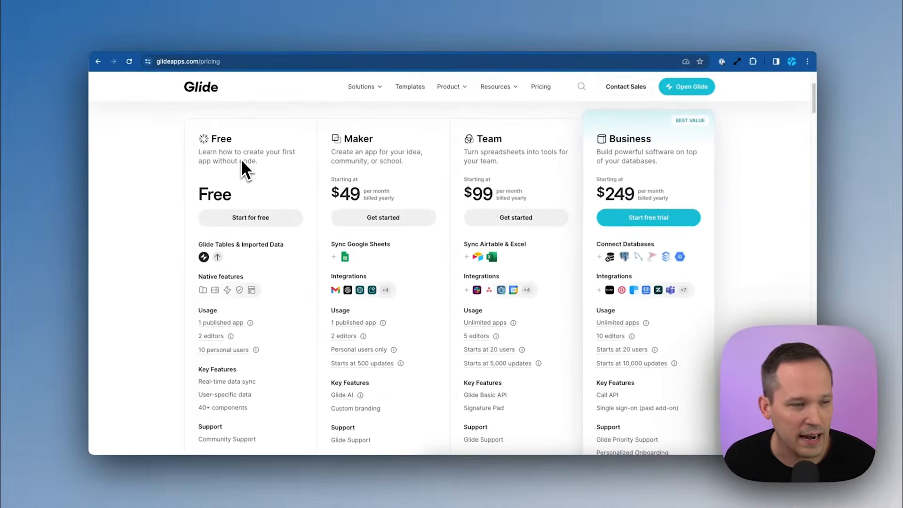
scroll(242, 160, down, 1)
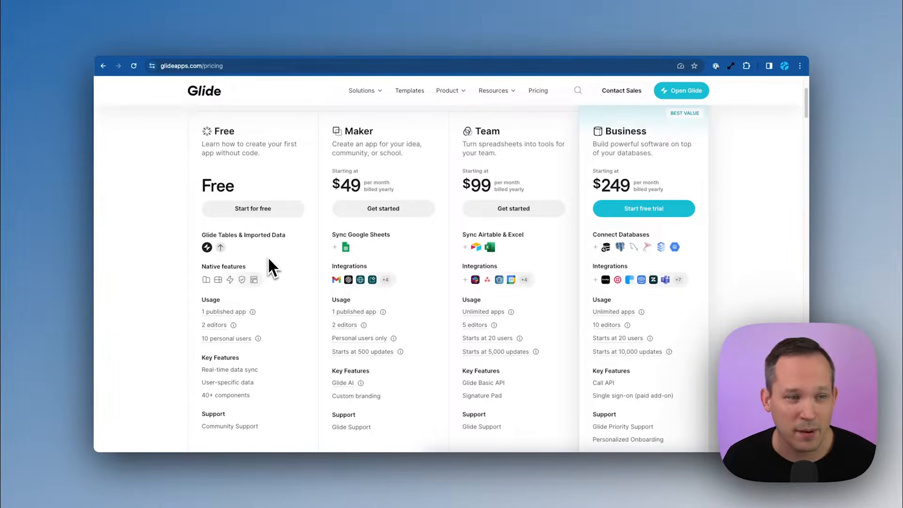
mouse_move(234, 312)
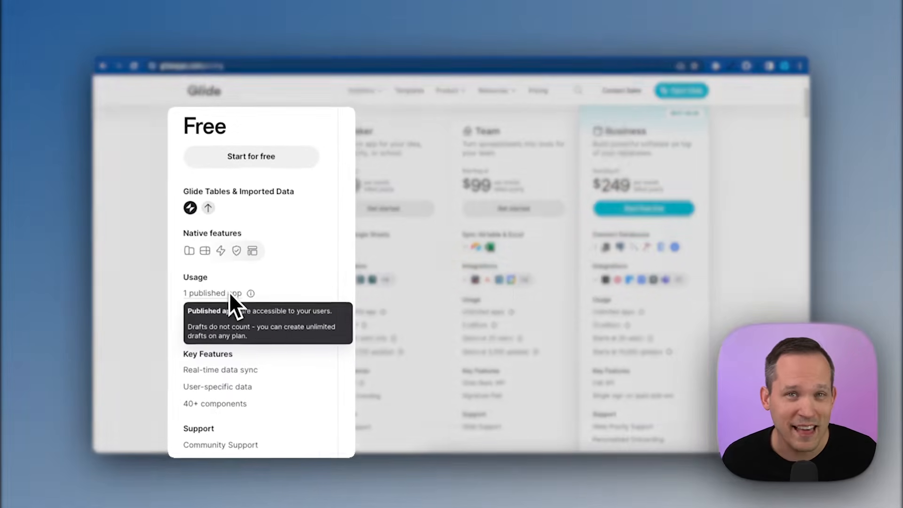
mouse_move(274, 322)
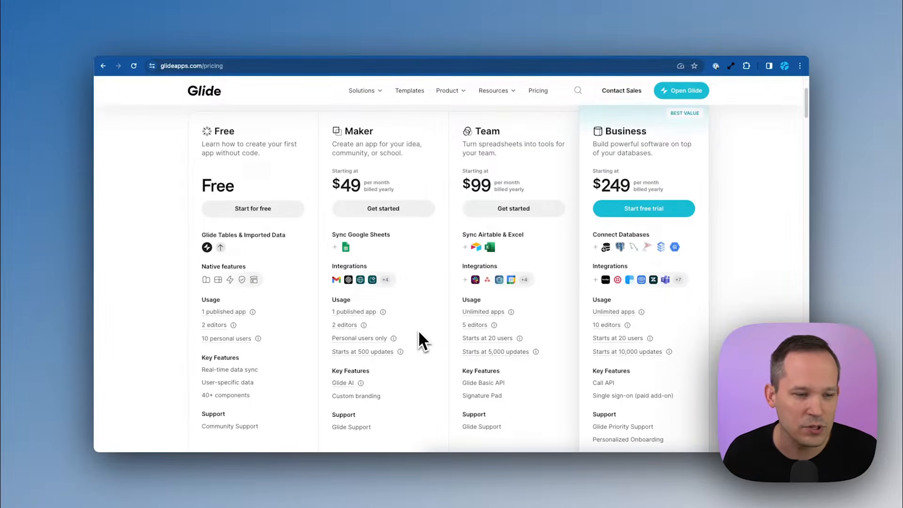
mouse_move(381, 340)
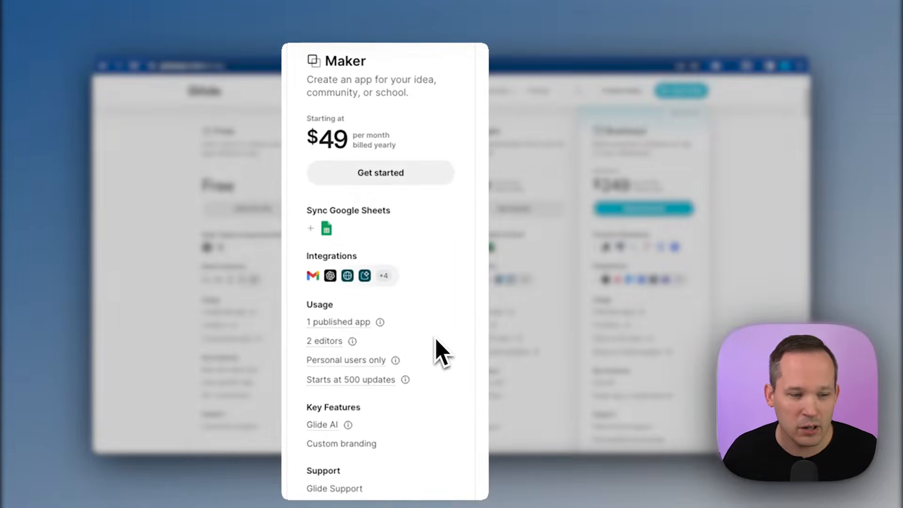
mouse_move(389, 374)
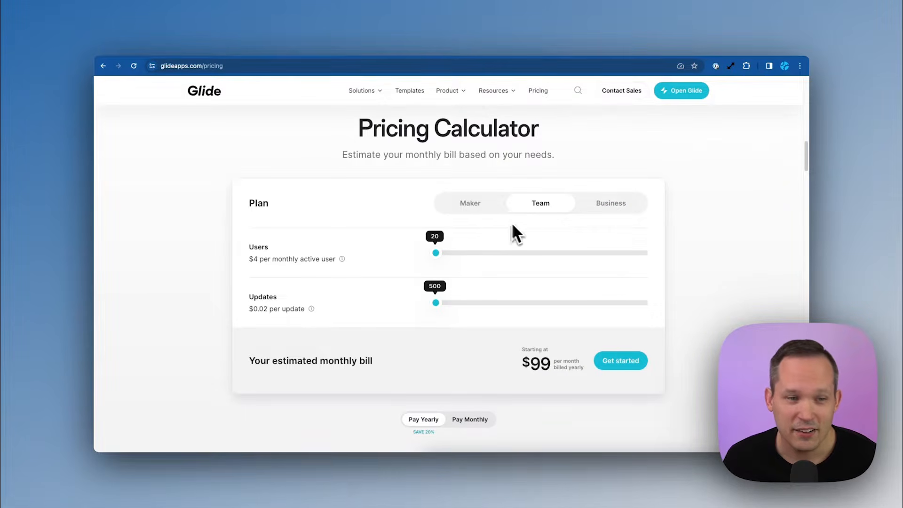
Estimate the monthly bill in the pricing calculator for the Maker plan with 35K updates.
click(476, 207)
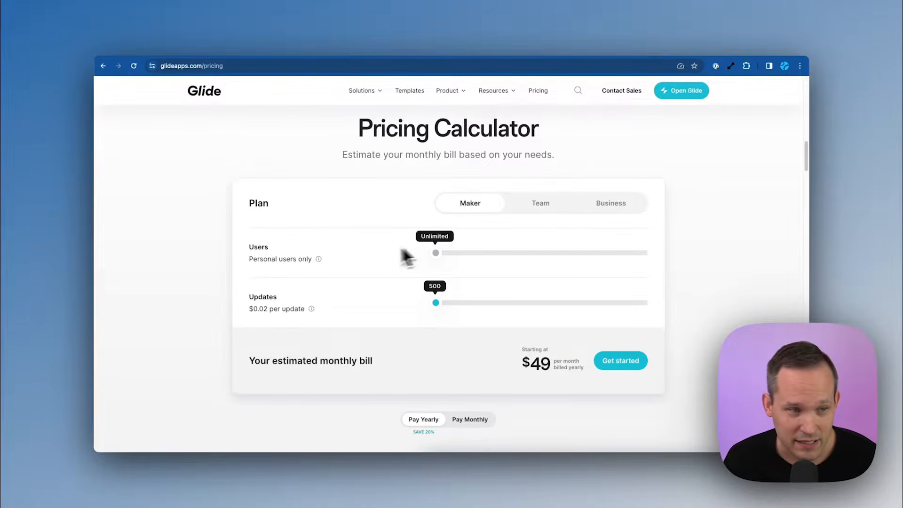
mouse_move(321, 259)
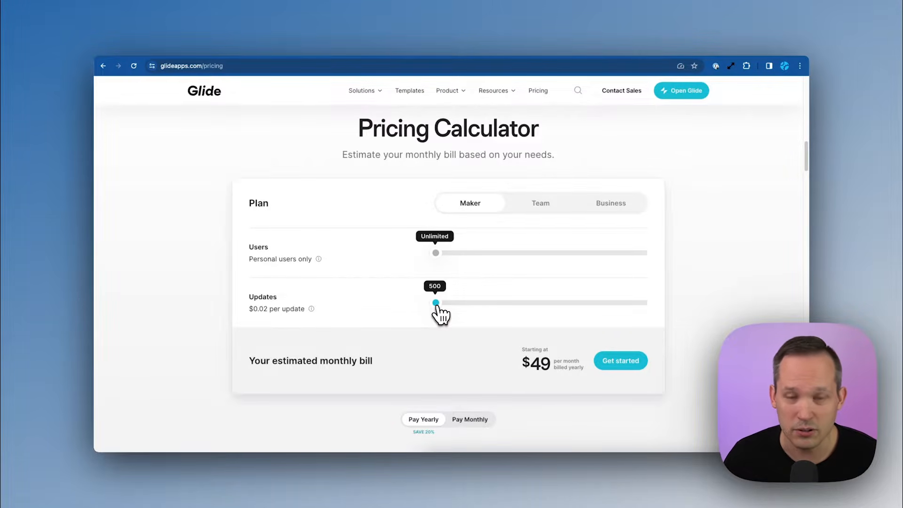
drag(436, 303, 583, 303)
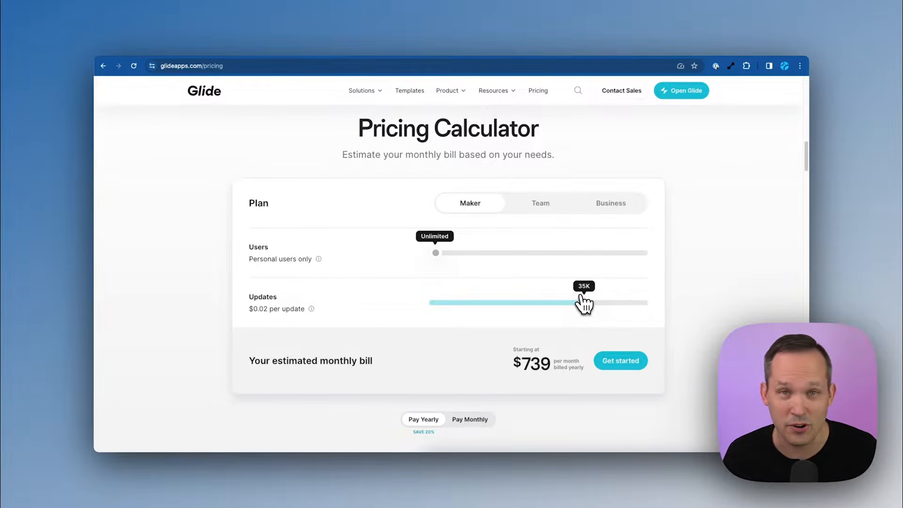
Compare the integrations, user limits and included updates of the Team and Business plans.
scroll(428, 149, up, 10)
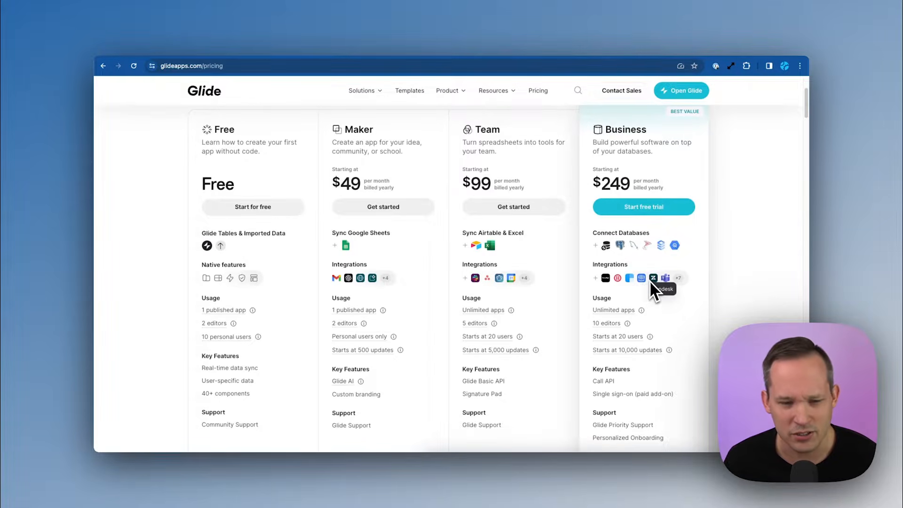
scroll(635, 290, down, 1)
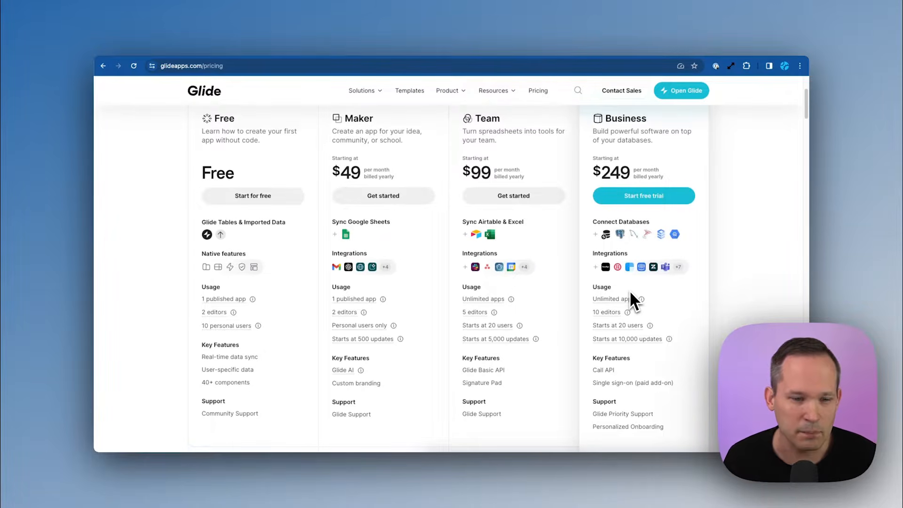
mouse_move(519, 329)
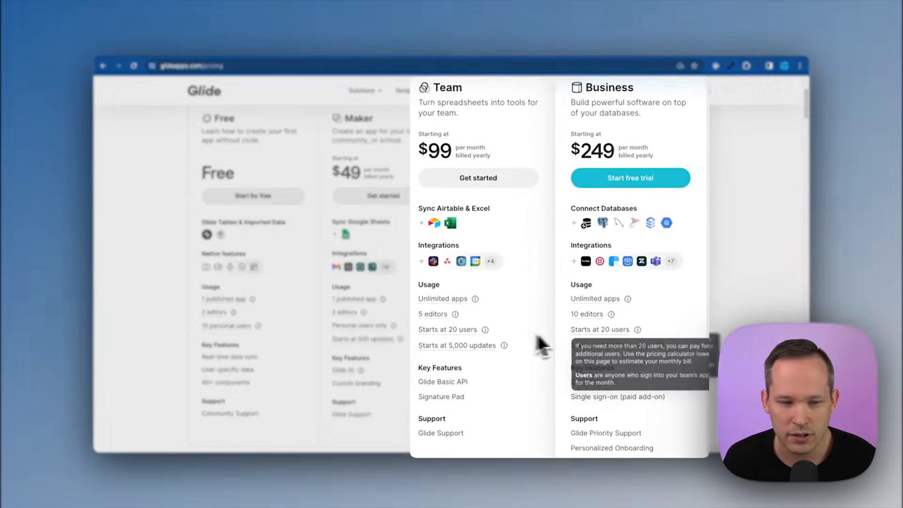
mouse_move(430, 360)
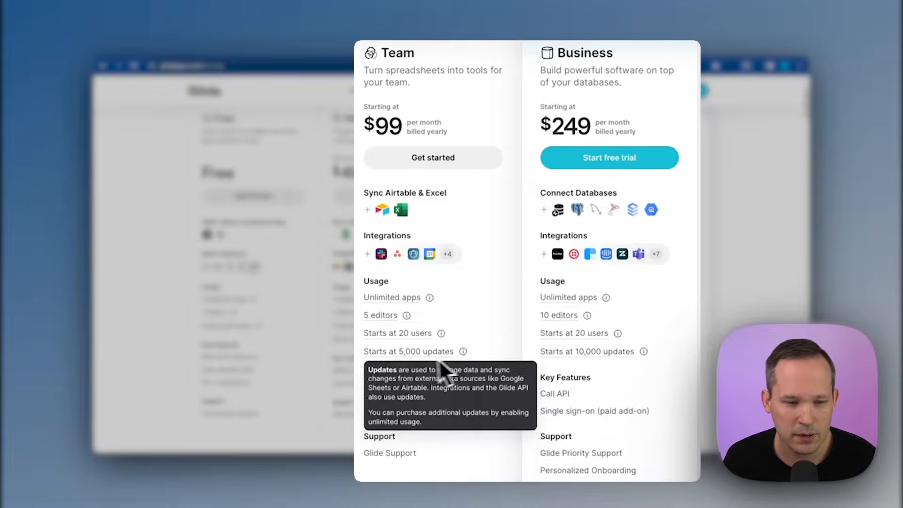
mouse_move(574, 362)
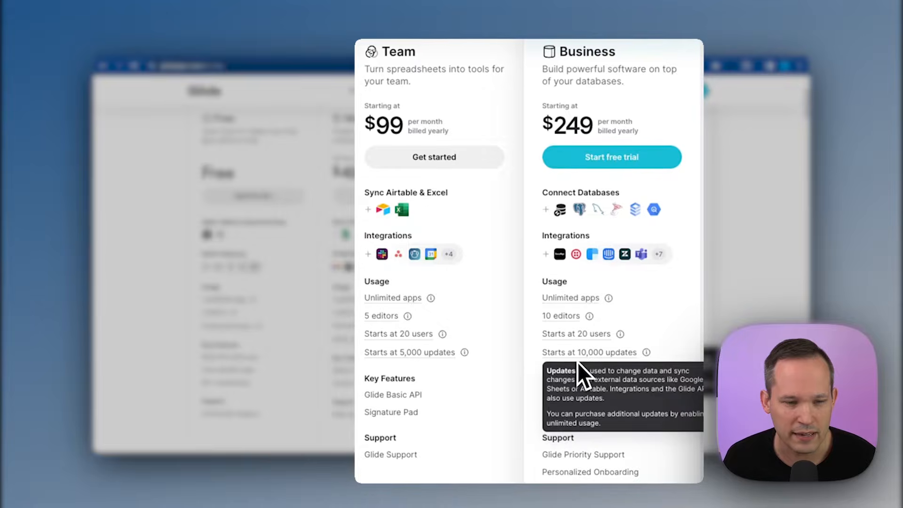
mouse_move(408, 320)
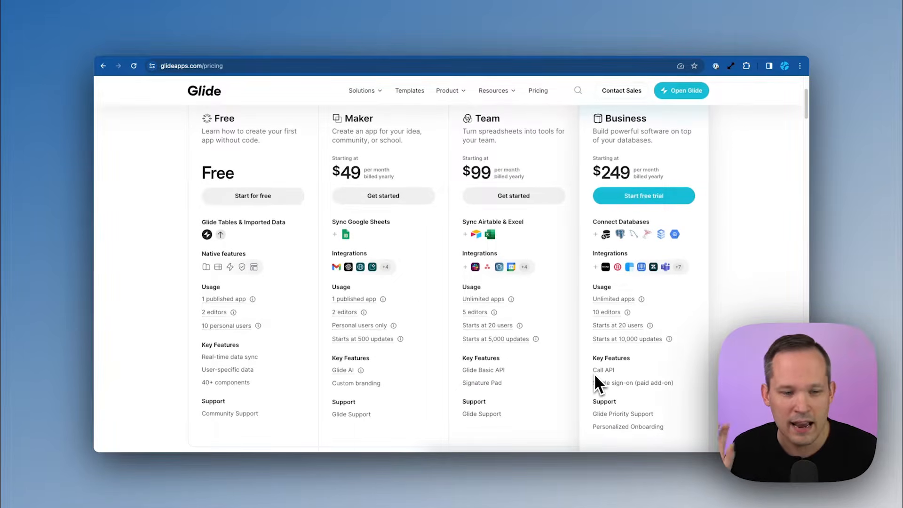
Estimate the monthly bill for the Team plan and the Business plan, lowering the number of updates for Business.
scroll(578, 319, down, 10)
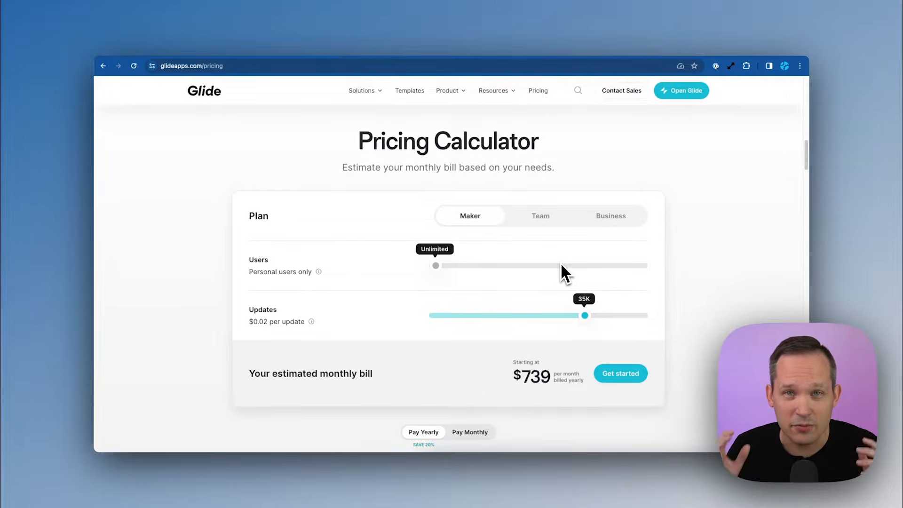
click(548, 226)
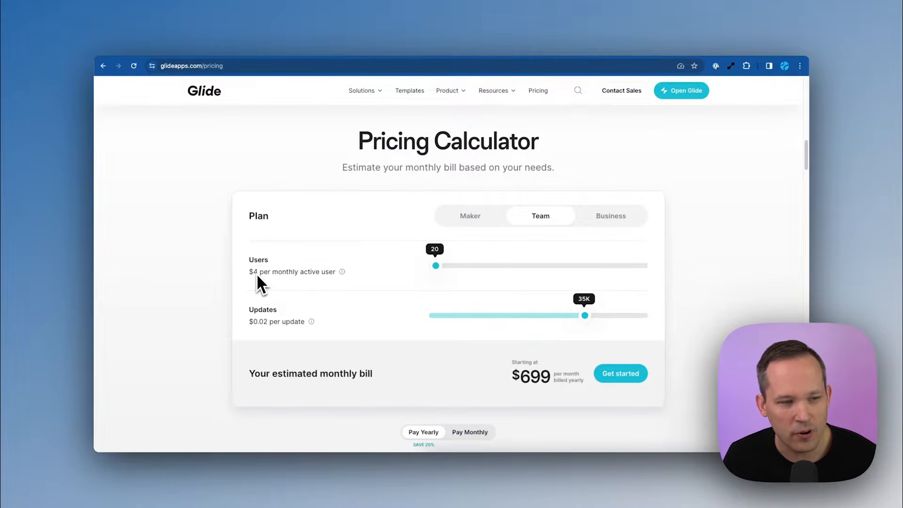
click(606, 220)
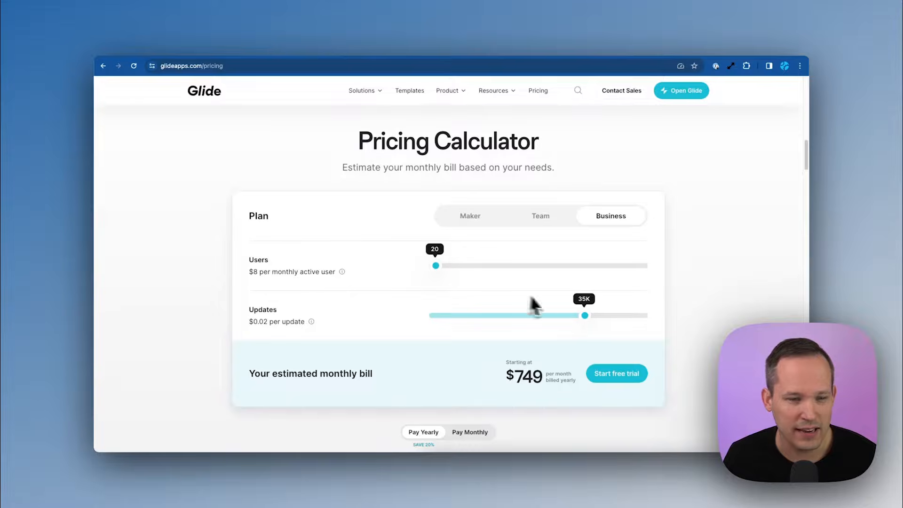
drag(584, 315, 487, 314)
mouse_move(436, 266)
mouse_down()
mouse_move(452, 267)
mouse_move(436, 267)
mouse_up()
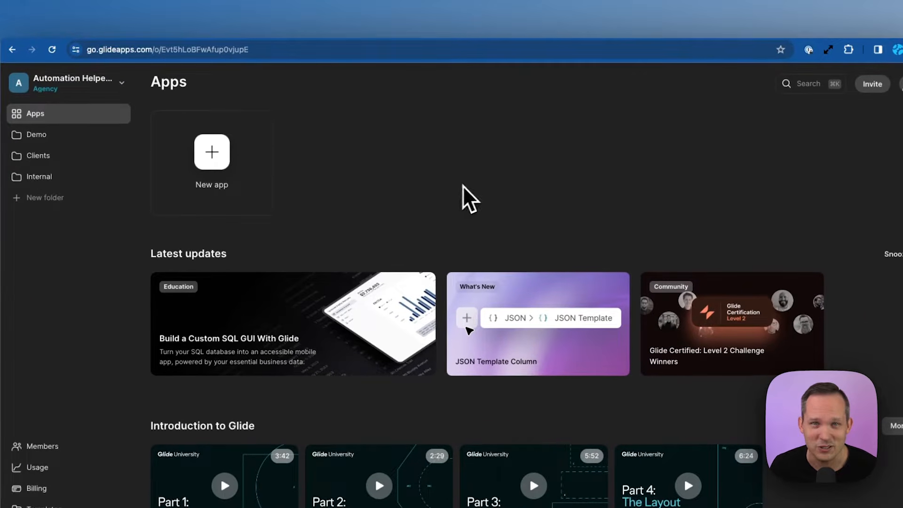
Start a new app that uses Airtable as its data source.
click(240, 165)
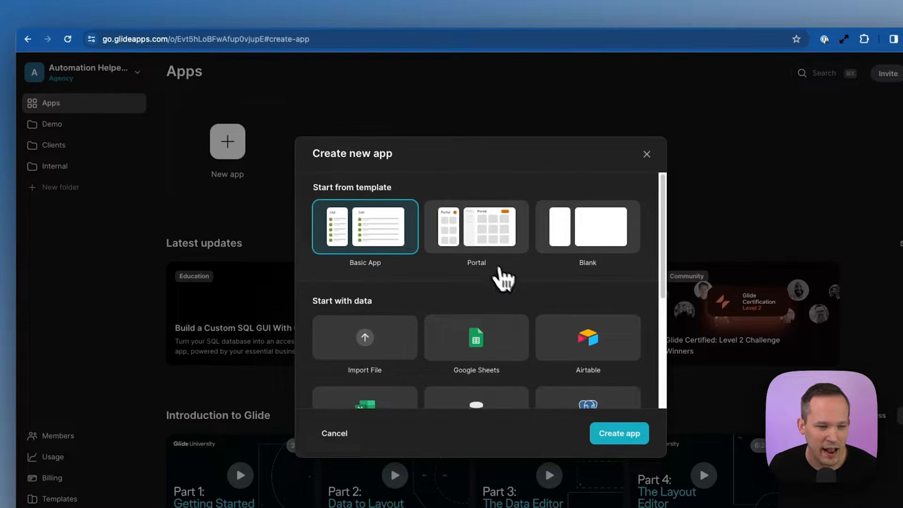
scroll(520, 301, down, 1)
scroll(518, 300, down, 1)
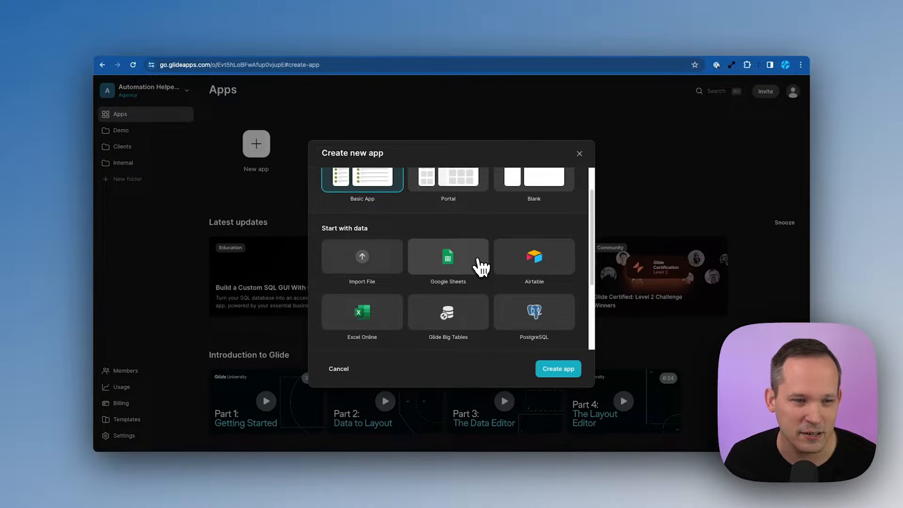
click(525, 279)
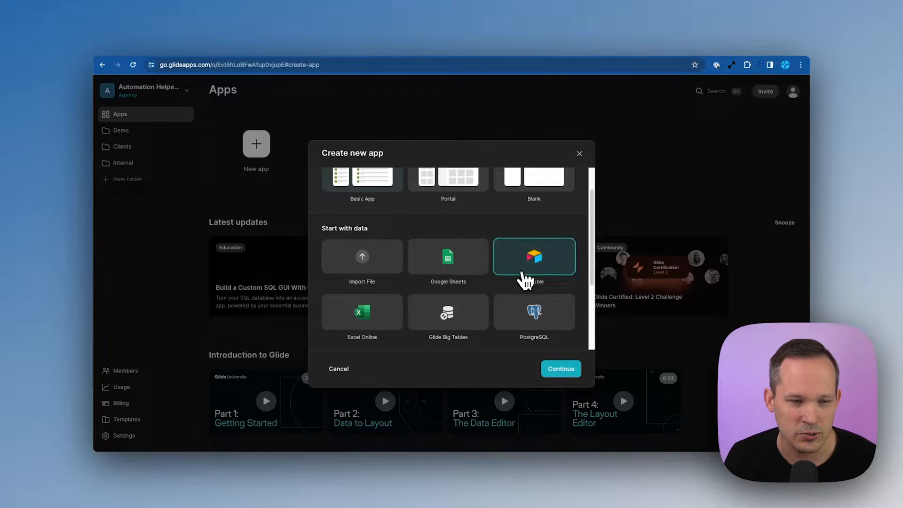
click(562, 369)
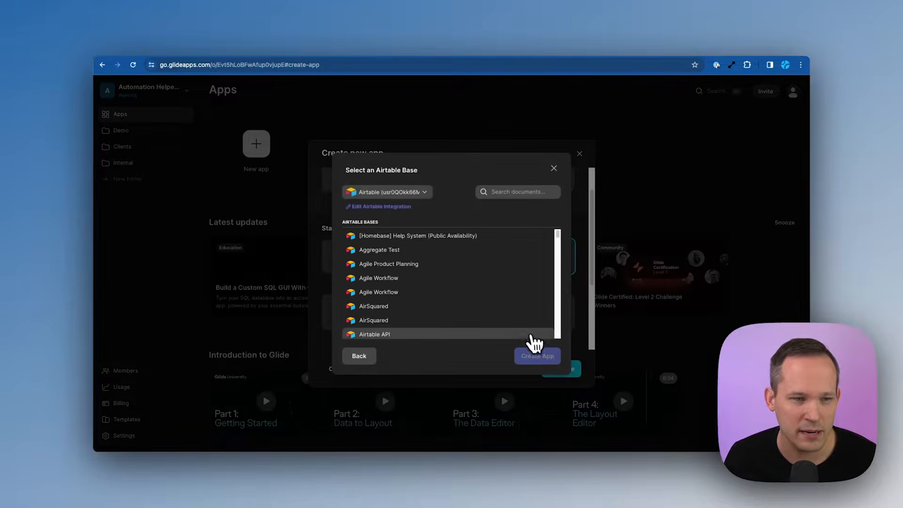
Search the Airtable bases for "Sales", create the app from Sales CRM Demo and show its data tables.
click(488, 196)
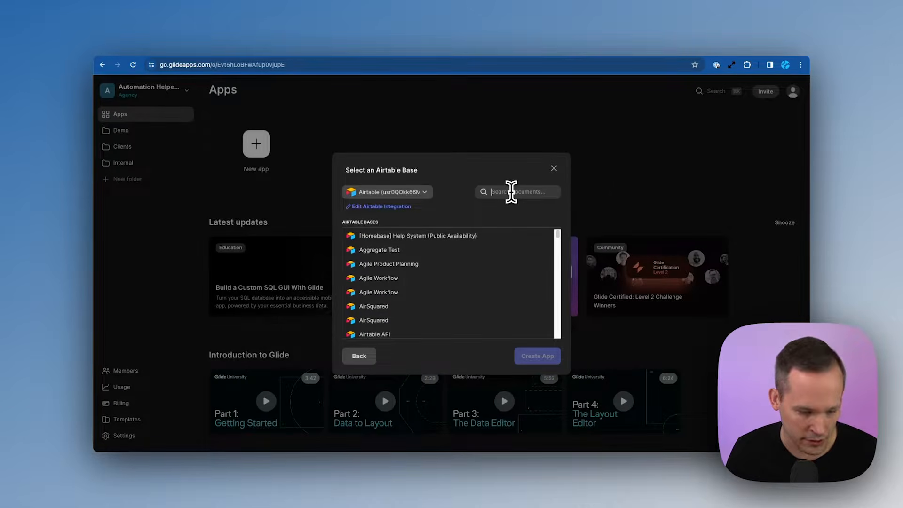
text(Sales)
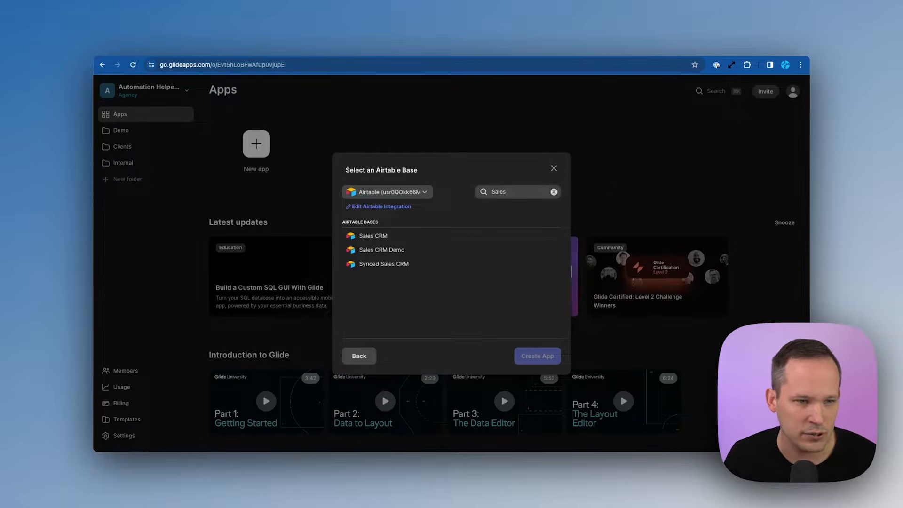
click(474, 250)
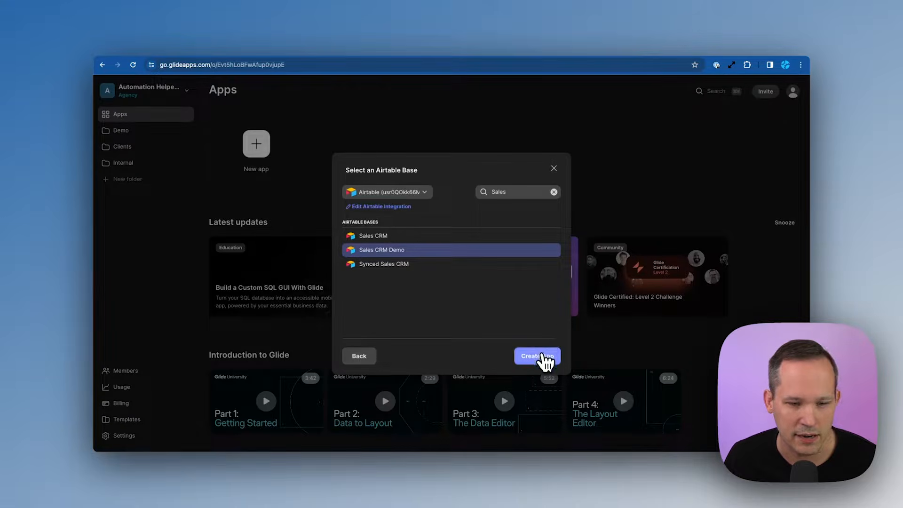
click(541, 357)
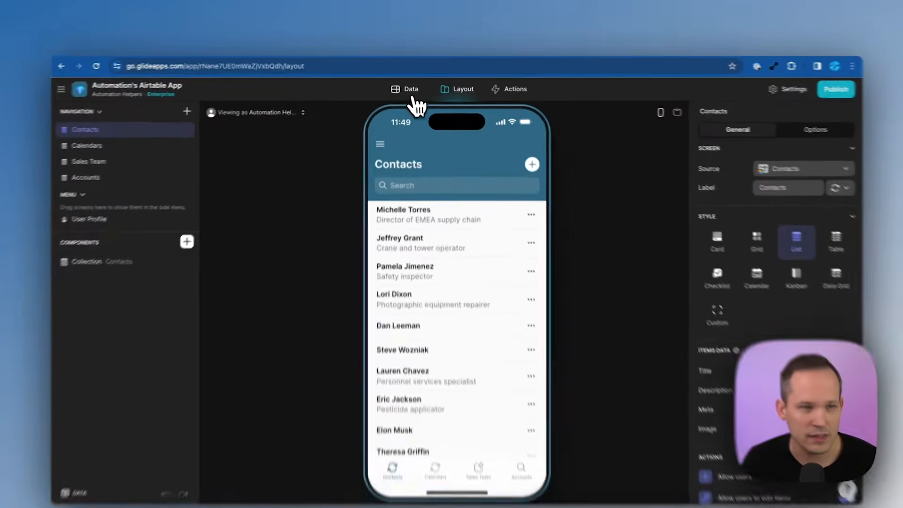
click(411, 85)
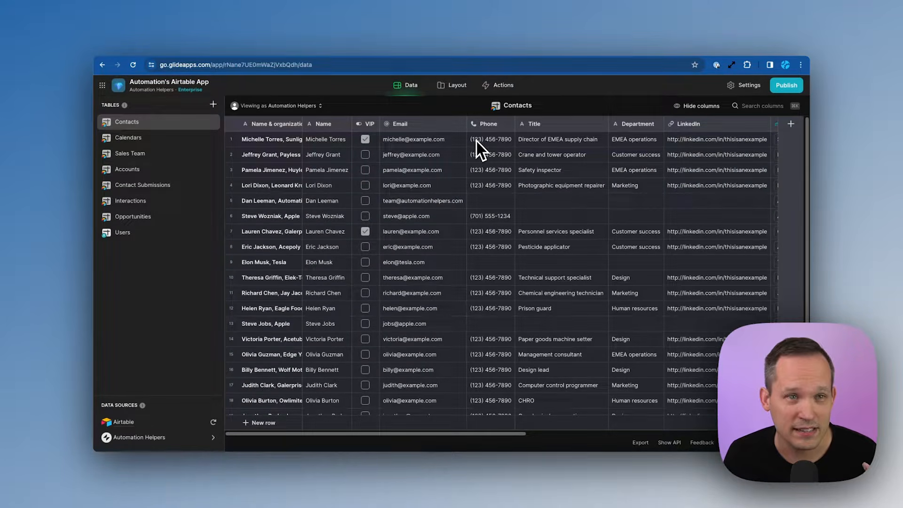
Switch to the Sales CRM Demo base in Airtable, mark the Robinetworks contact as VIP and clear that mark again.
click(476, 57)
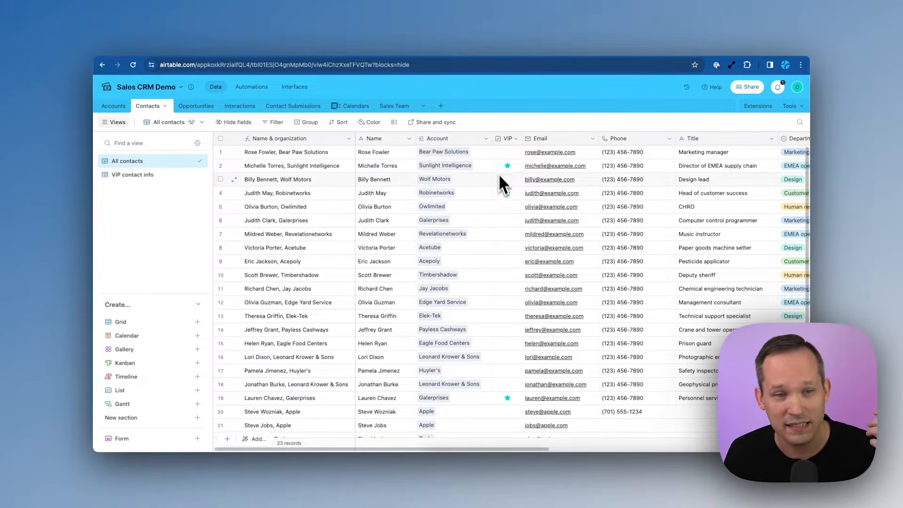
click(506, 193)
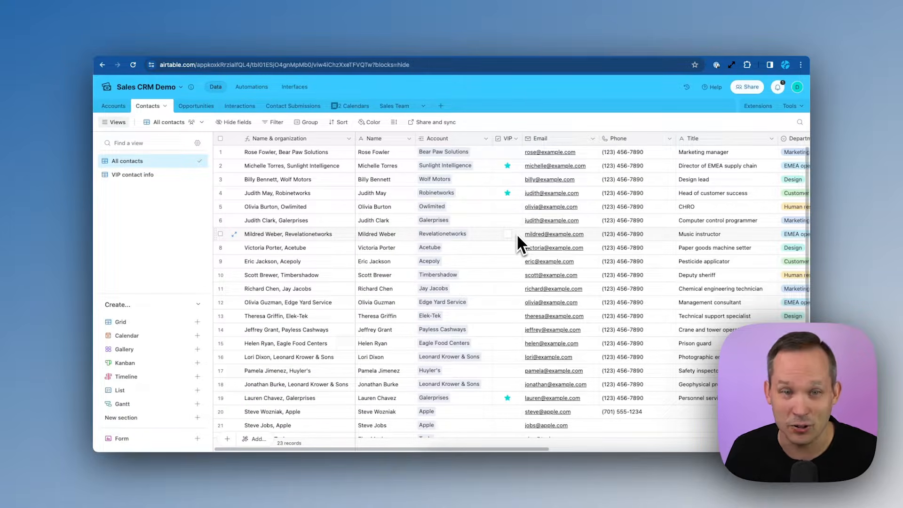
click(507, 193)
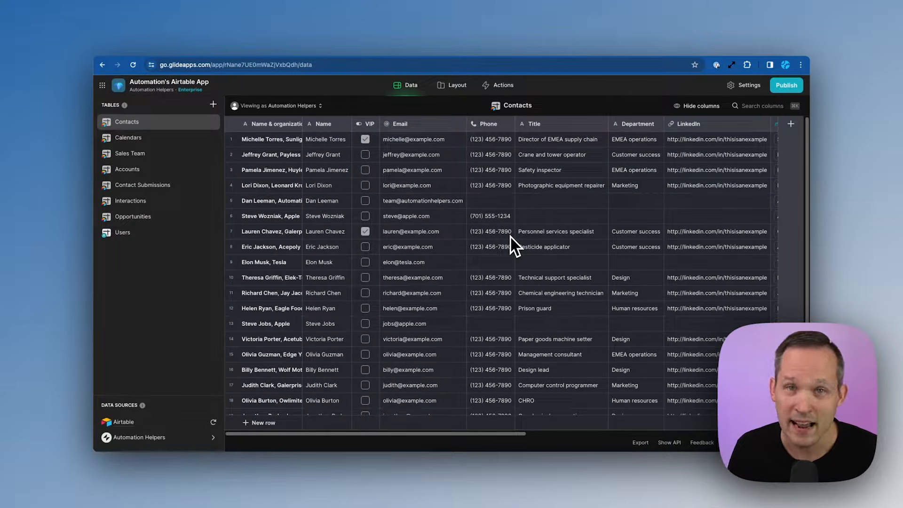
Inspect the Title and Department cells in Glide's Contacts table and the options available for the Title column.
double_click(575, 185)
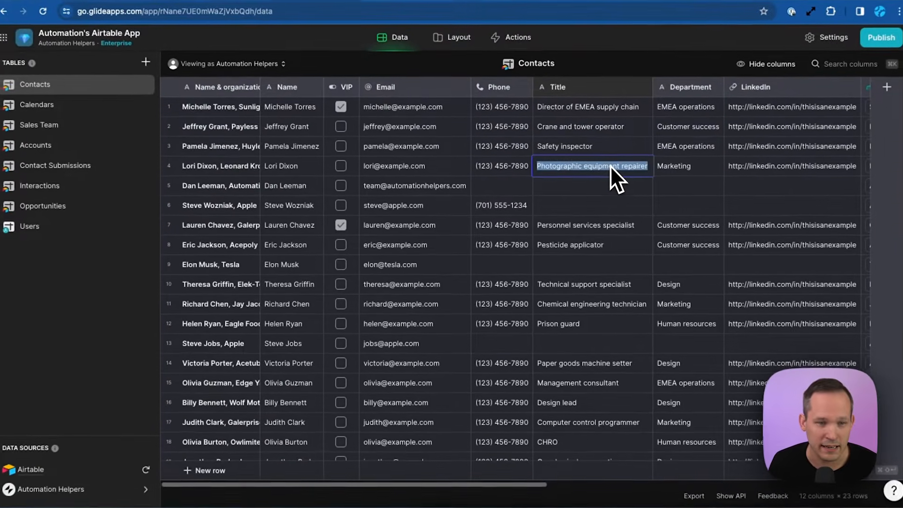
click(608, 185)
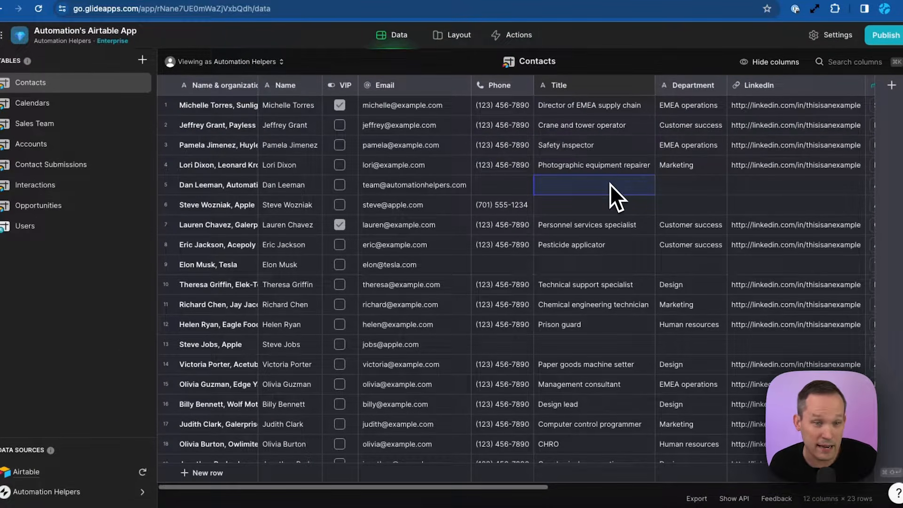
click(647, 86)
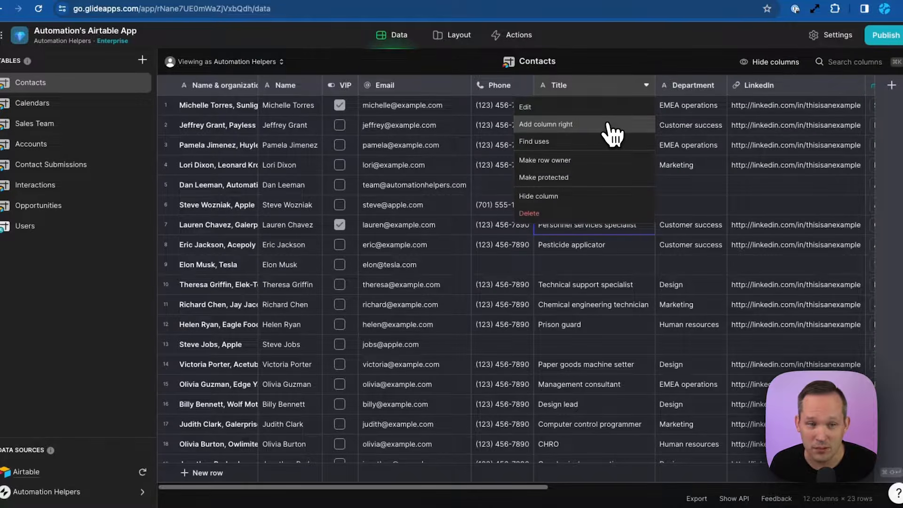
click(704, 191)
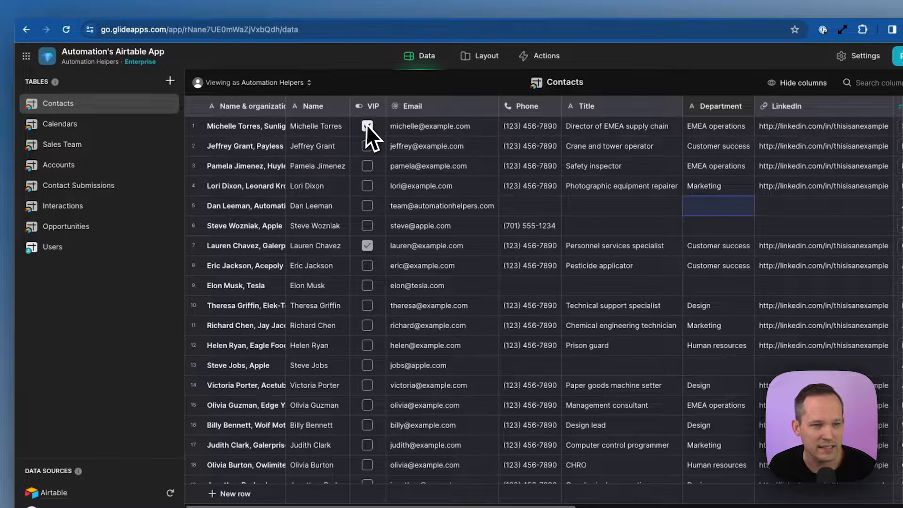
Switch to the Airtable base, toggle the Sunlight Intelligence contact's VIP mark, and return to Glide to try the same contact's VIP cell.
click(486, 11)
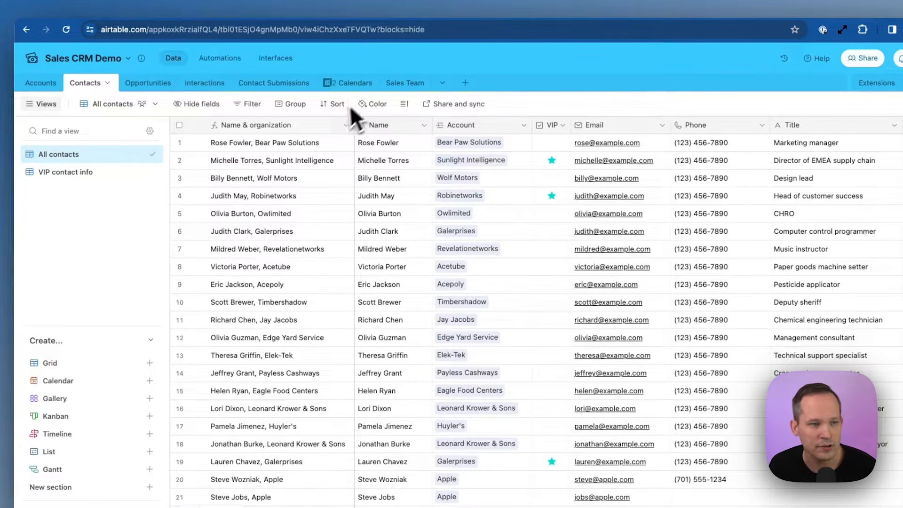
click(551, 166)
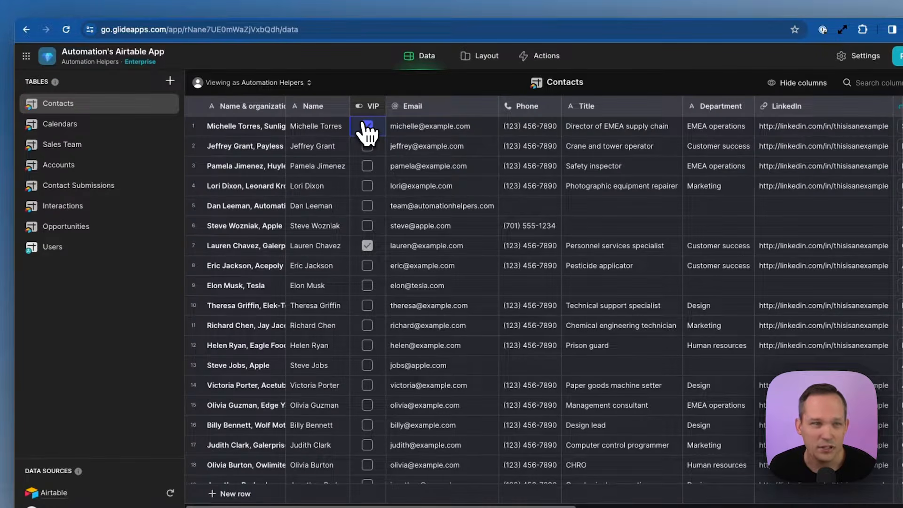
click(367, 126)
click(394, 130)
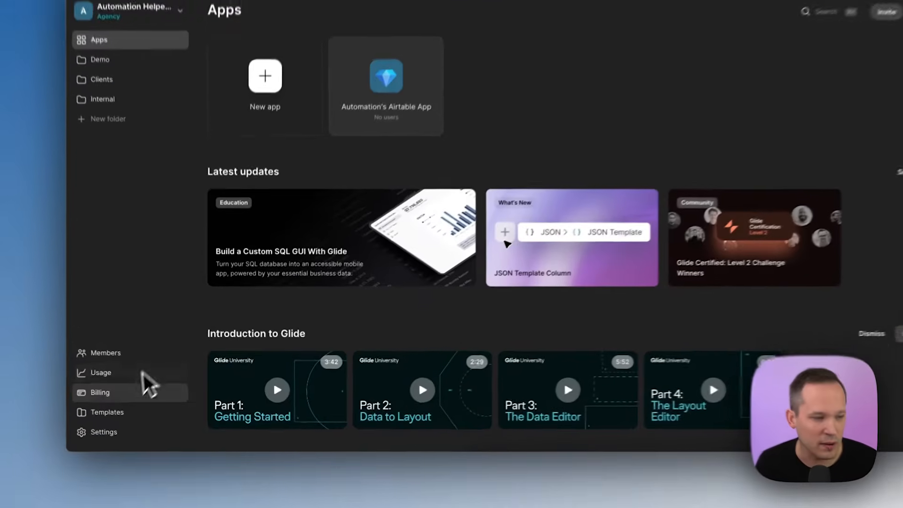
Open the Template Store from the team's templates and search the gallery for "crm".
click(113, 412)
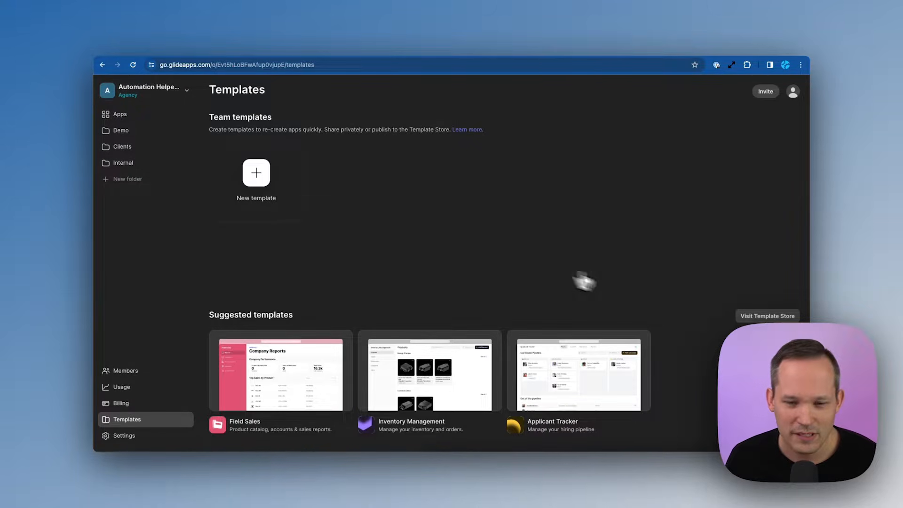
click(749, 319)
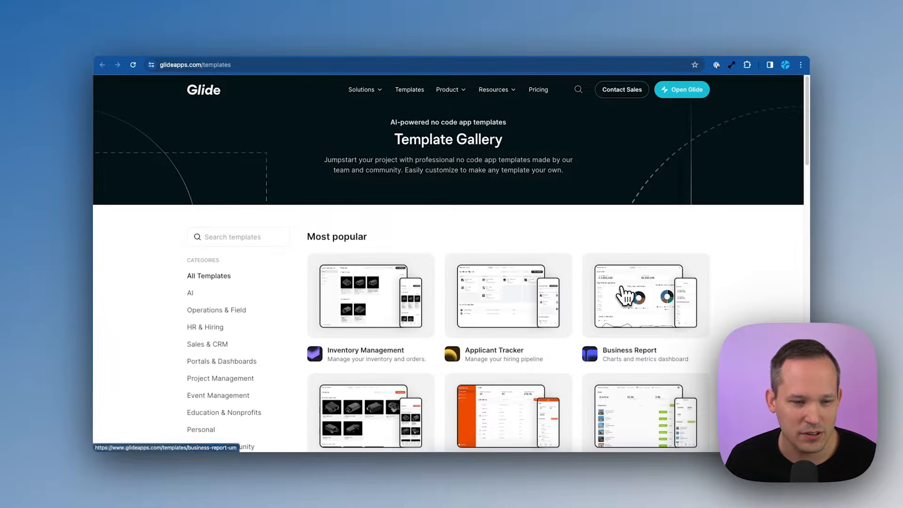
scroll(628, 298, down, 4)
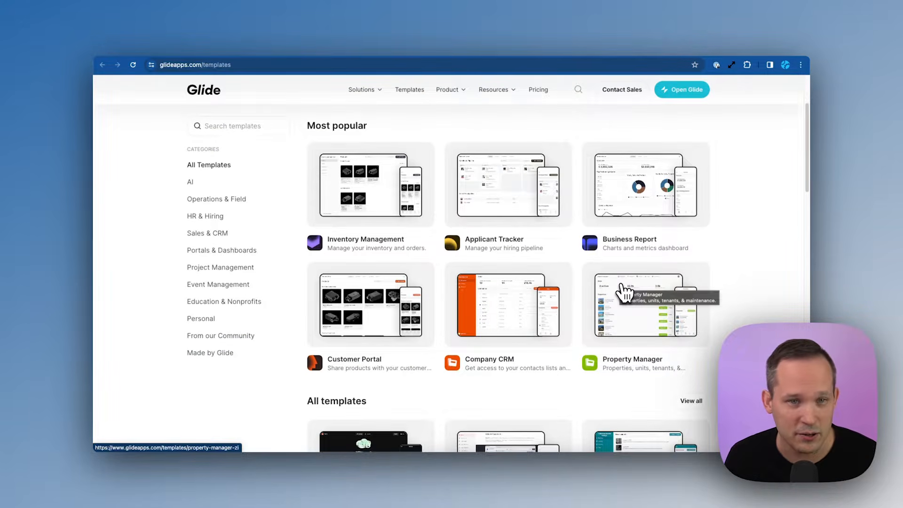
scroll(625, 293, up, 3)
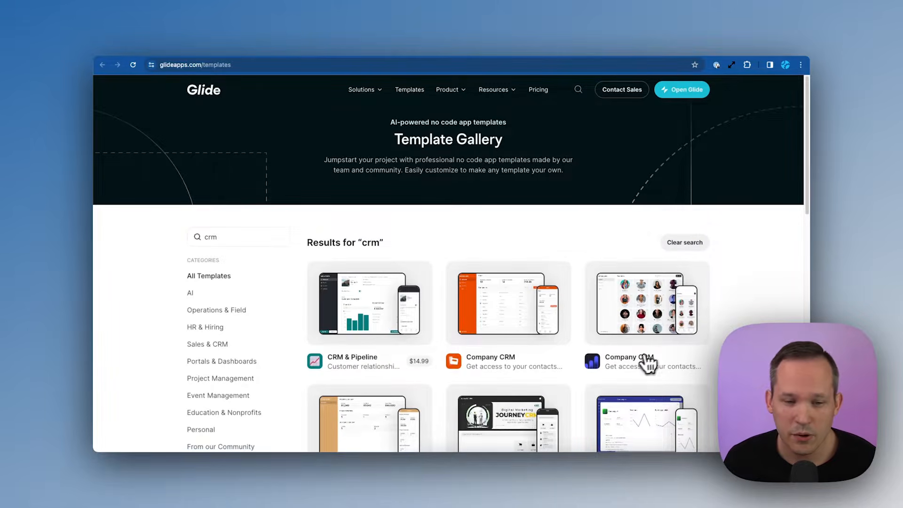
Preview the free Company CRM template with the contact photo cards and copy it into Glide as a new app.
click(656, 317)
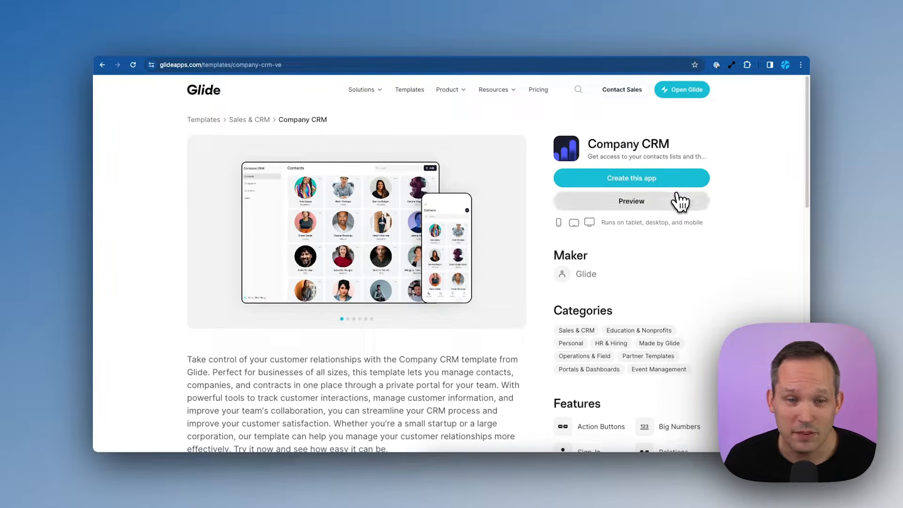
click(673, 201)
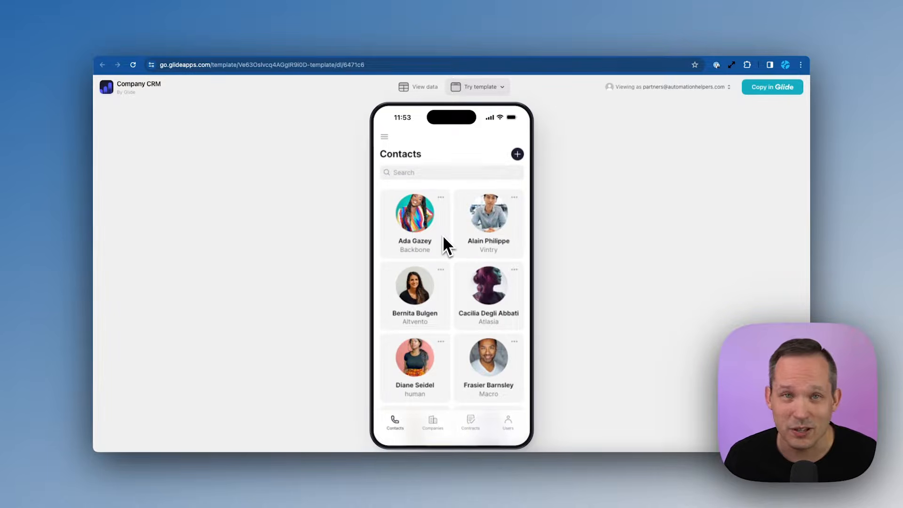
click(753, 90)
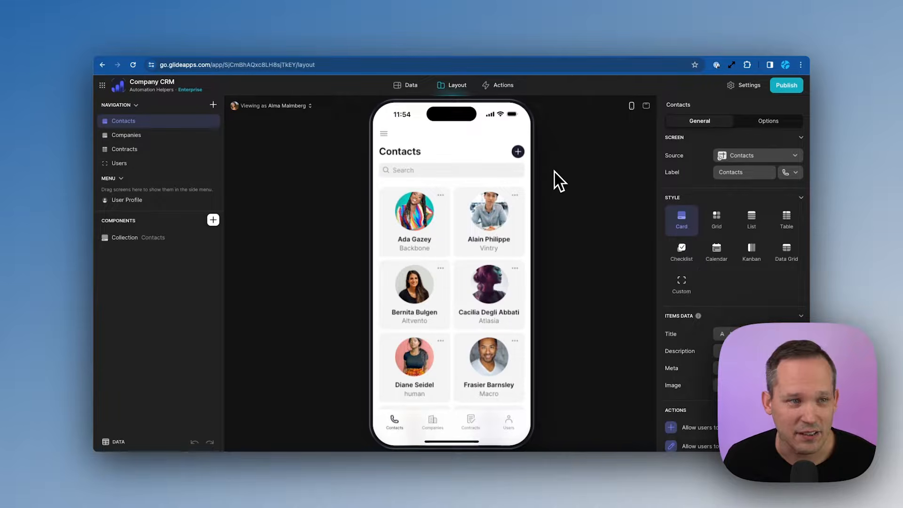
Review the Company CRM app's data tables: Contacts, Contracts, Companies, Users and Helper Table.
click(401, 88)
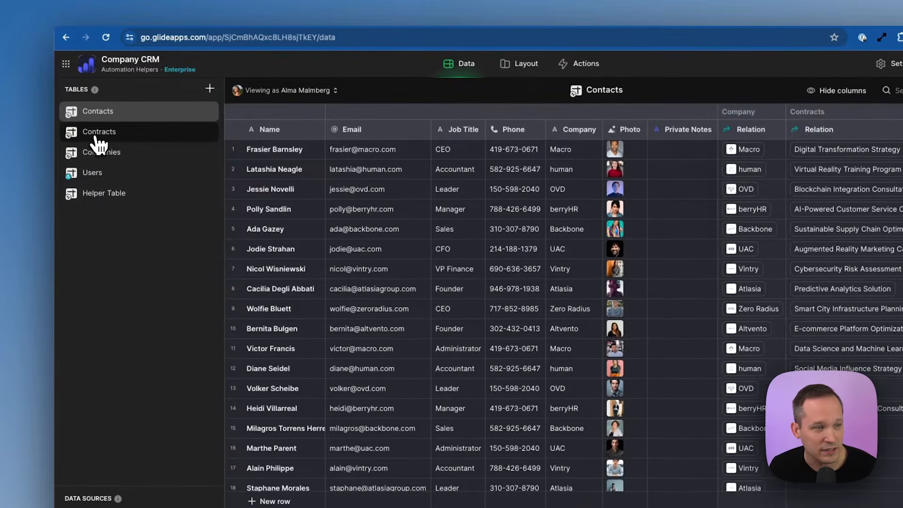
click(126, 139)
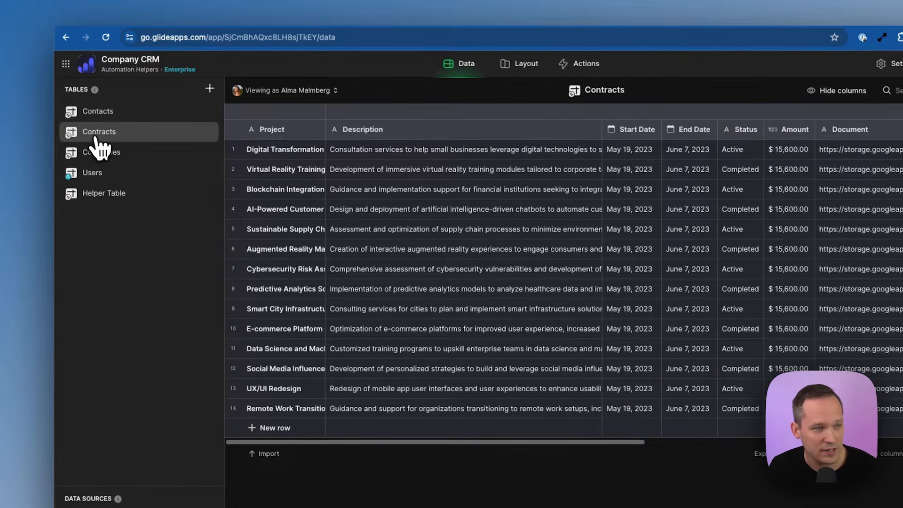
click(106, 115)
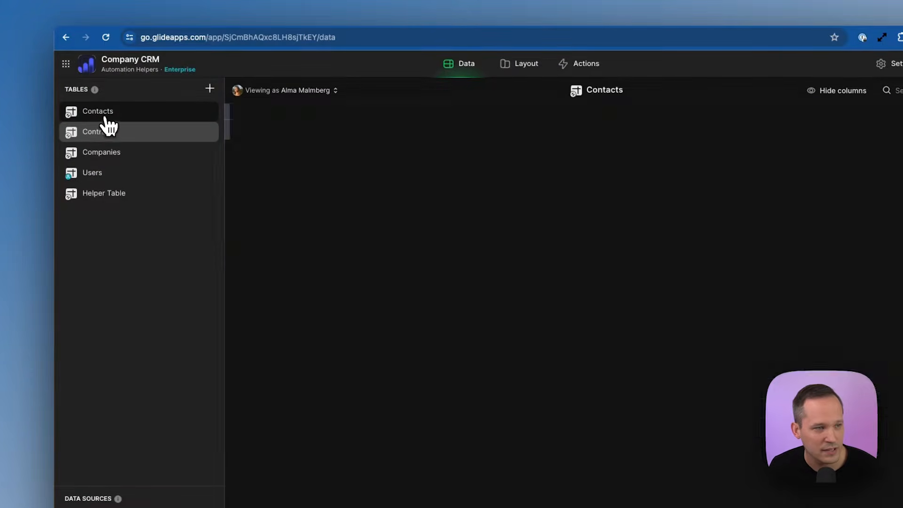
click(108, 134)
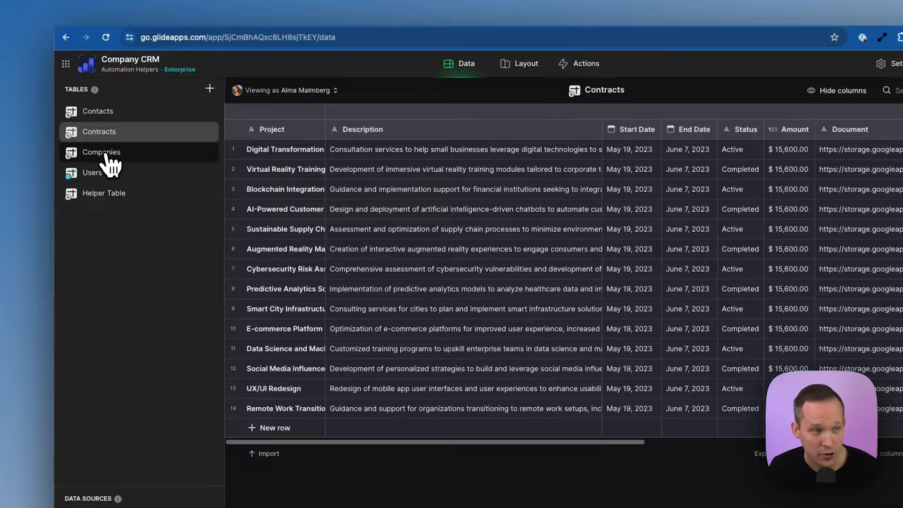
click(105, 156)
click(106, 175)
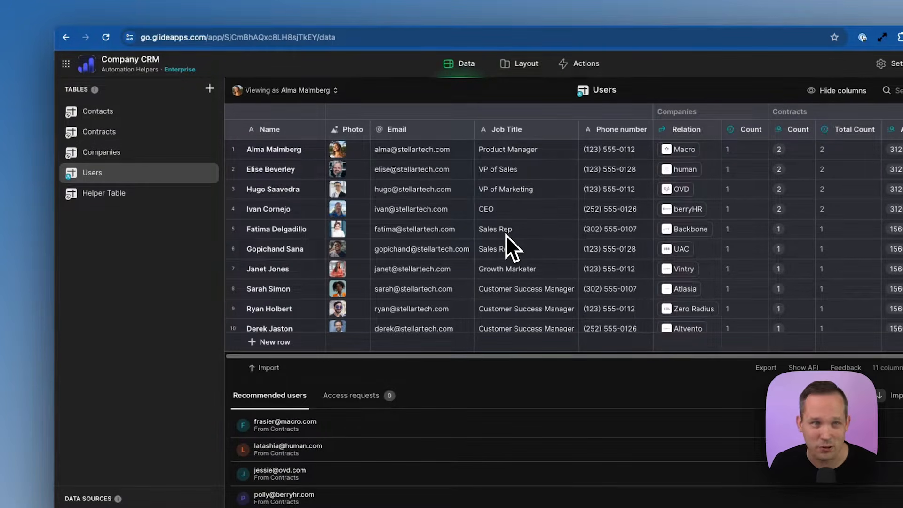
click(161, 207)
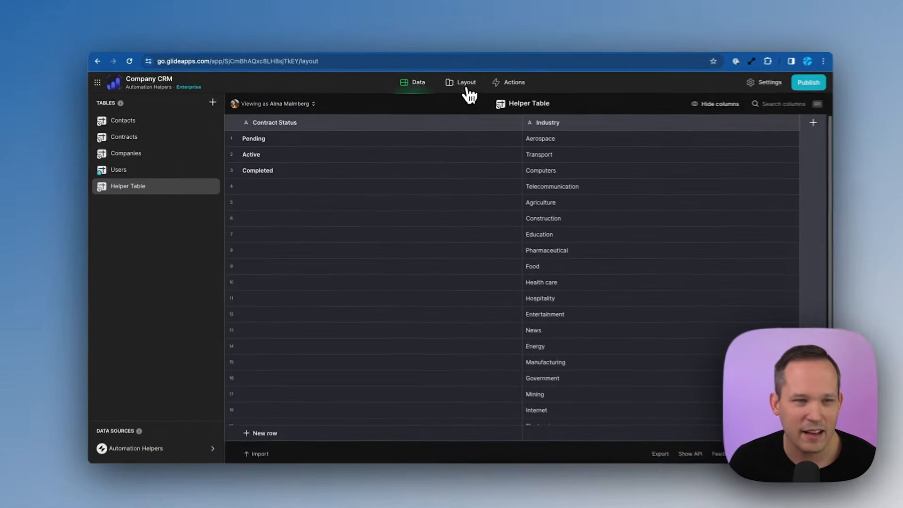
Show the Company CRM app's layout and browse the contact cards in the phone preview.
click(521, 63)
scroll(470, 235, down, 5)
scroll(470, 236, down, 4)
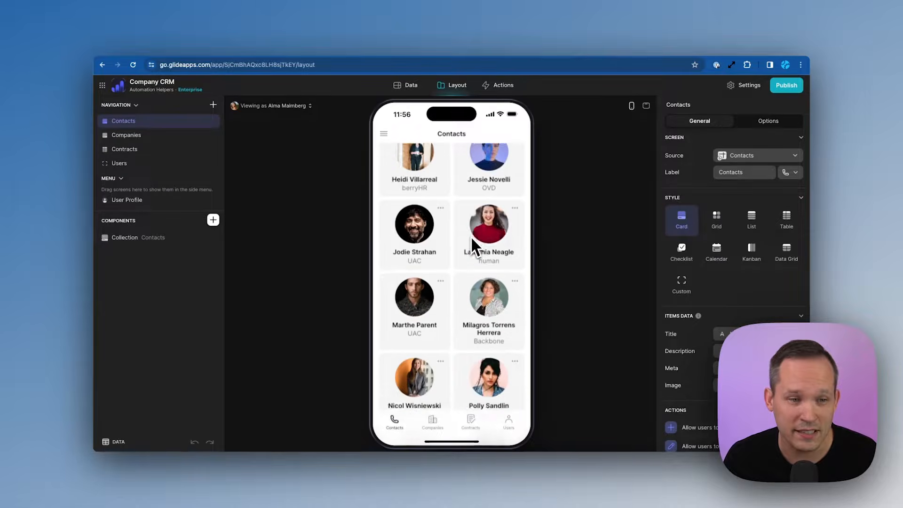
scroll(470, 236, up, 5)
scroll(470, 235, up, 4)
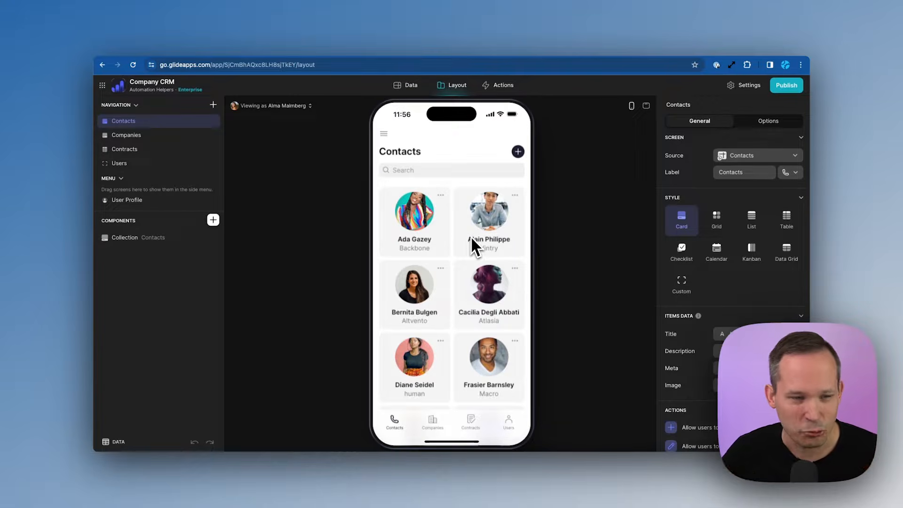
View the New Contact form and close it, then examine the first contact's details screen and return to the contact list.
click(518, 151)
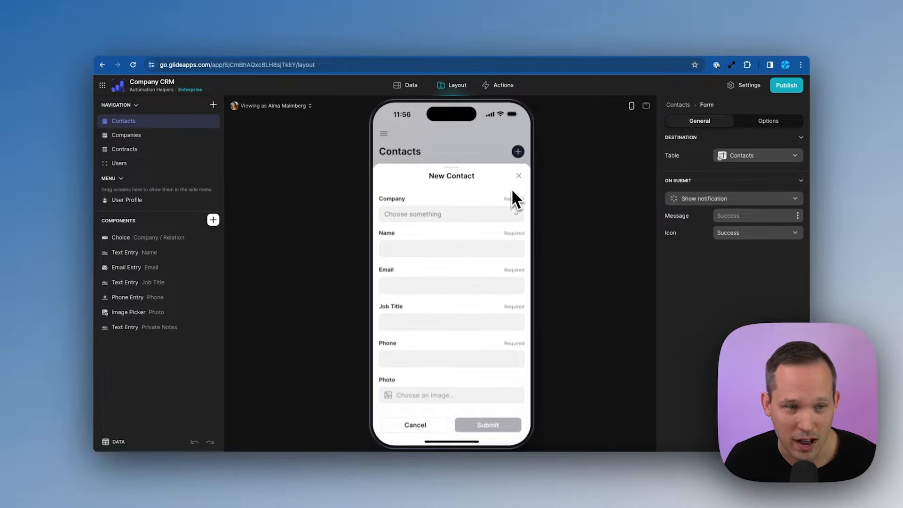
click(519, 182)
click(410, 225)
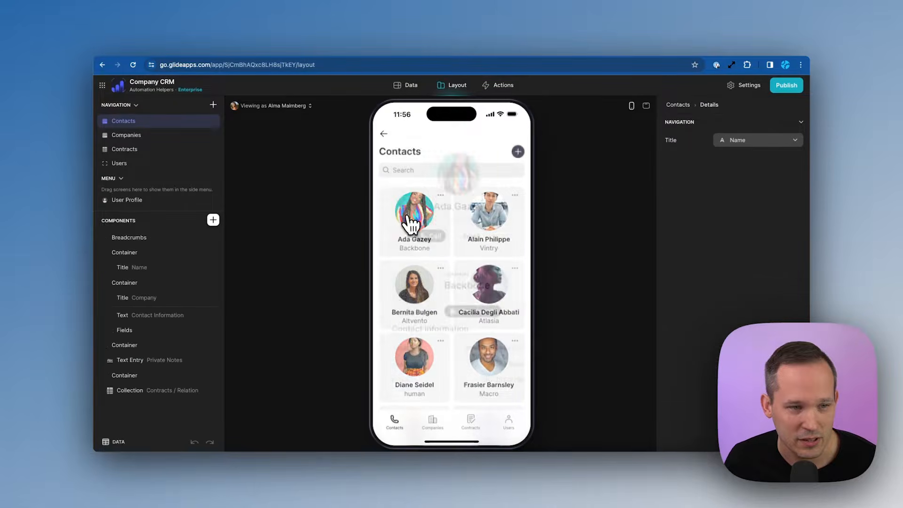
scroll(439, 282, down, 3)
scroll(439, 278, up, 3)
click(384, 133)
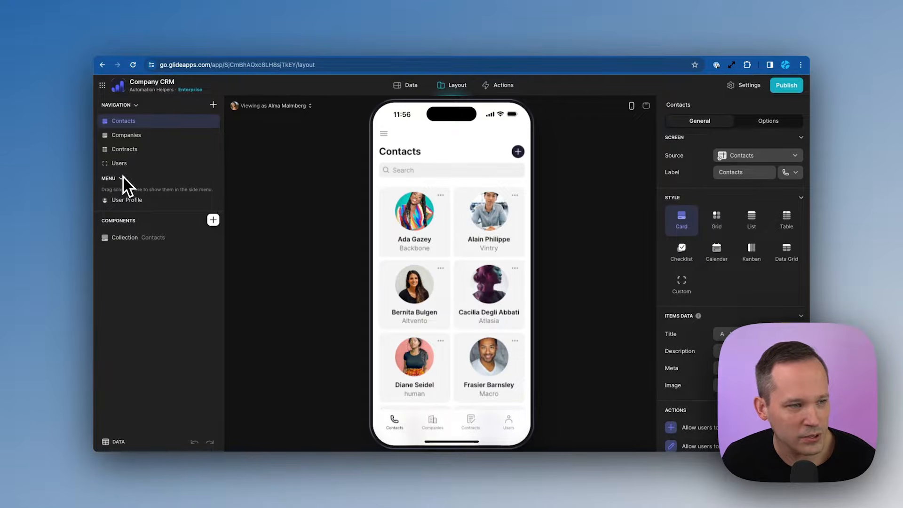
Check the preview's side menu and move the Contracts screen from the main navigation into that menu.
click(384, 134)
click(386, 134)
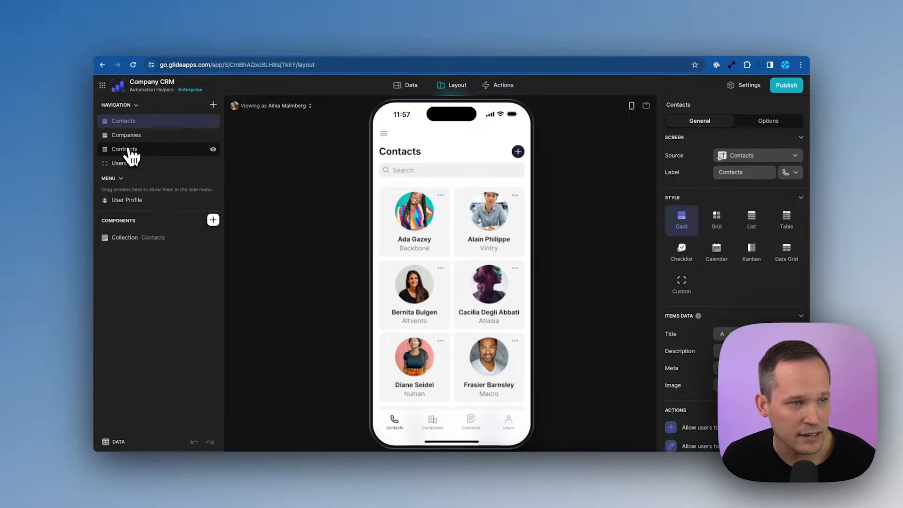
drag(131, 155, 212, 179)
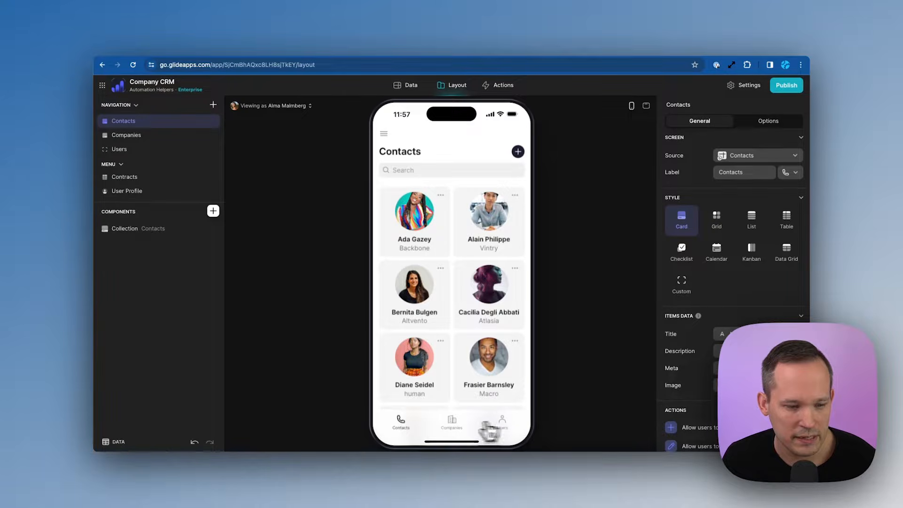
Test the changed navigation in the preview, open Contracts from the side menu and compare its desktop and phone layouts.
click(453, 423)
click(401, 422)
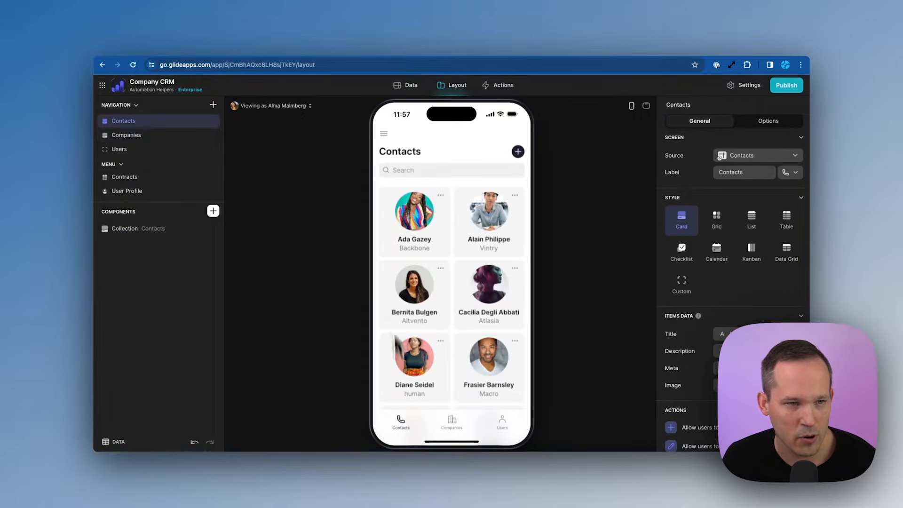
click(384, 135)
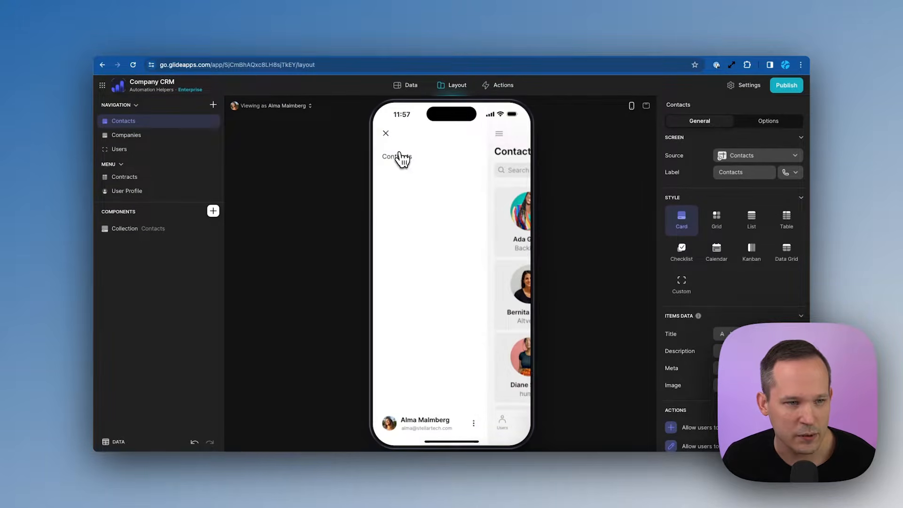
click(401, 161)
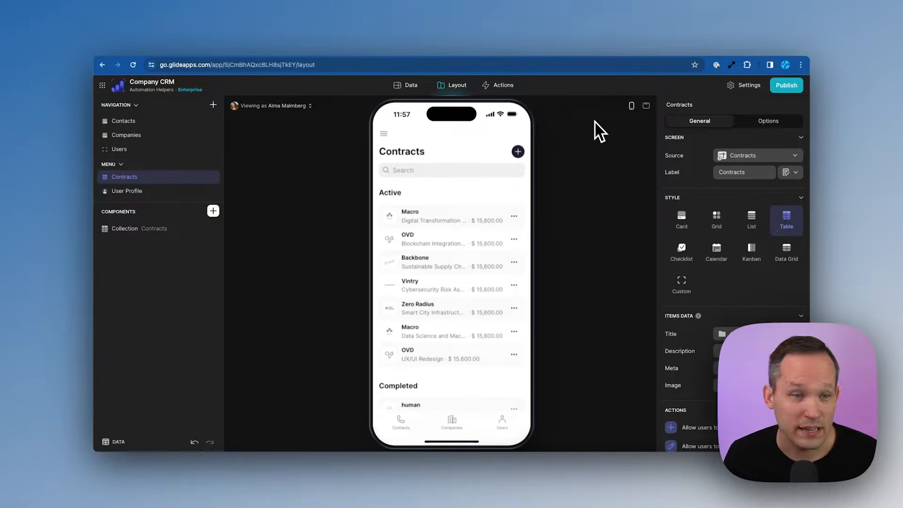
click(646, 107)
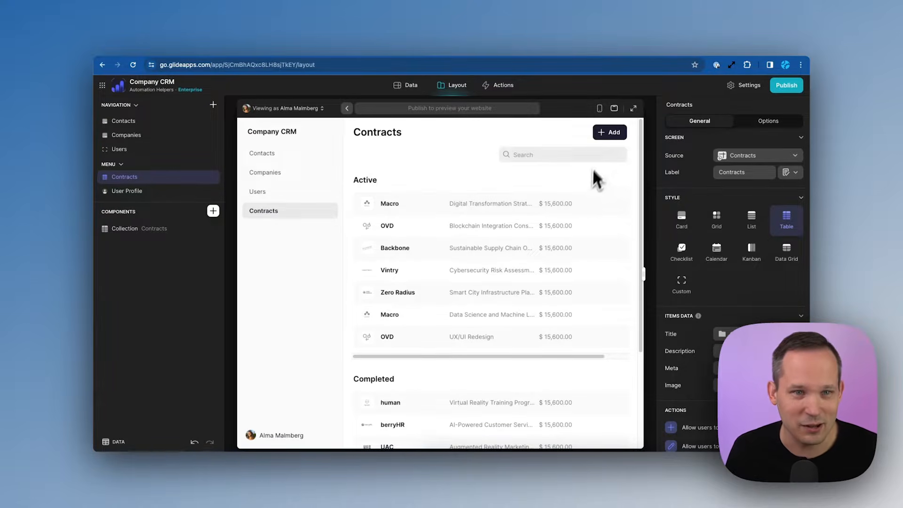
click(599, 108)
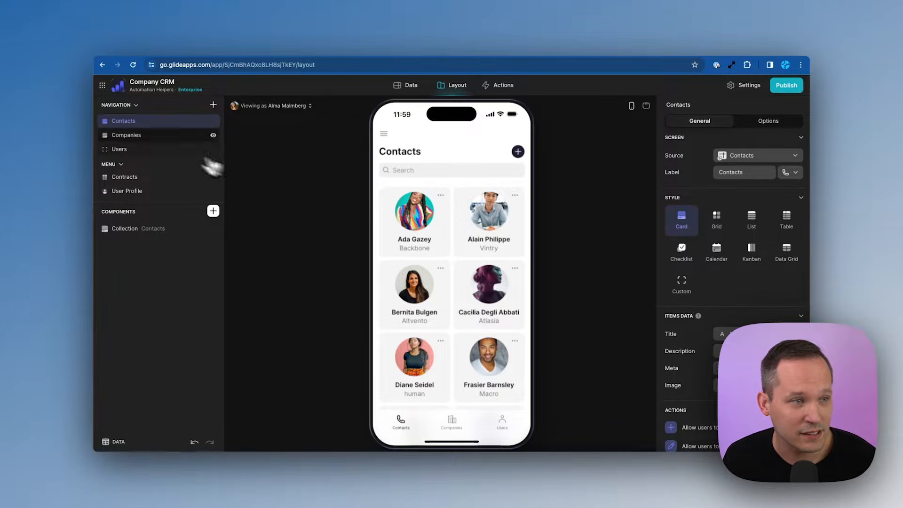
Examine the Contacts screen's Collection component and its cards in the phone preview.
mouse_move(154, 227)
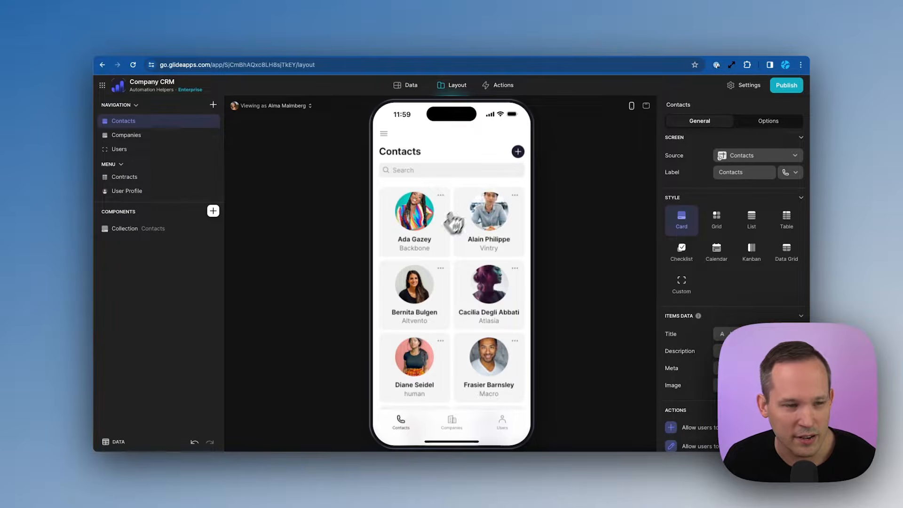
scroll(456, 280, down, 2)
scroll(459, 285, up, 2)
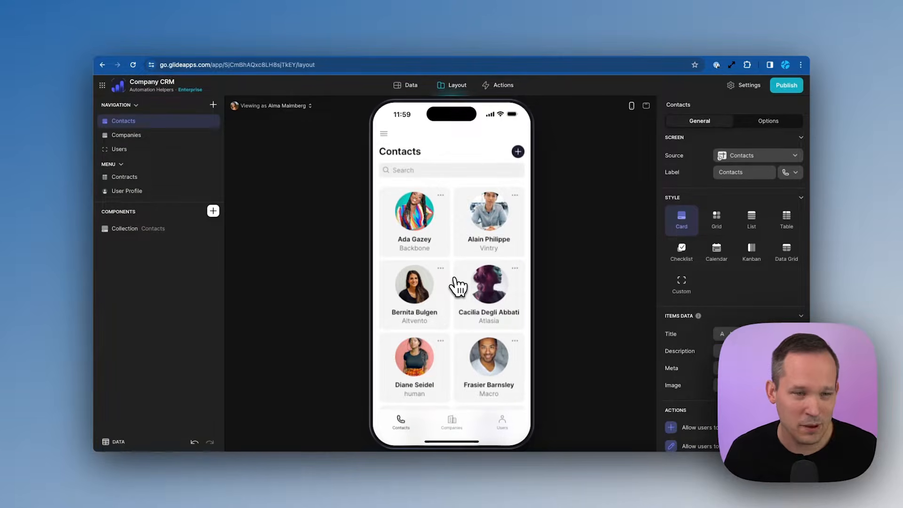
scroll(457, 286, down, 3)
scroll(457, 286, down, 1)
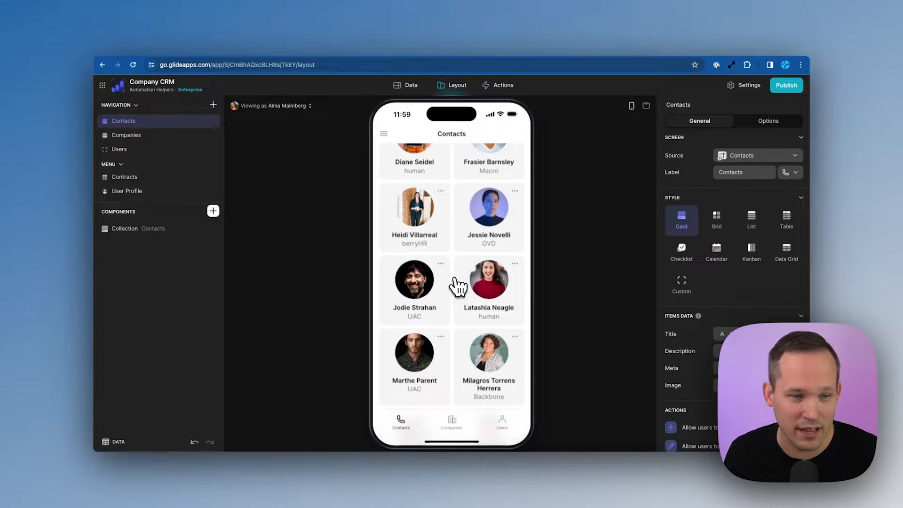
Open the first contact's details screen and examine its containers, Title component settings and contact information.
scroll(458, 286, up, 5)
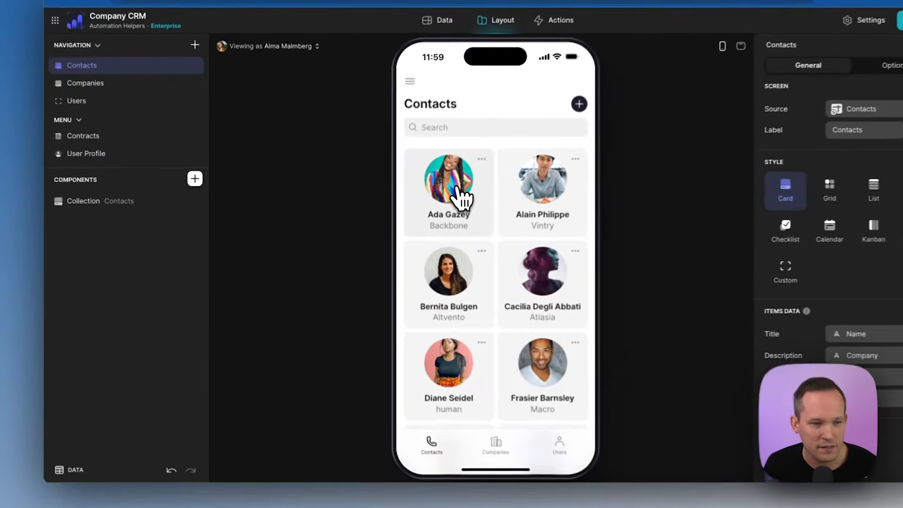
click(425, 229)
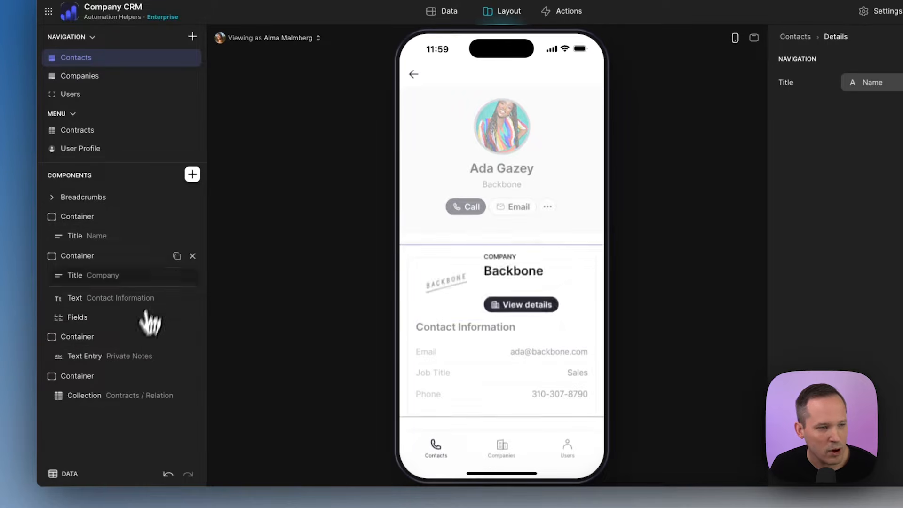
click(136, 238)
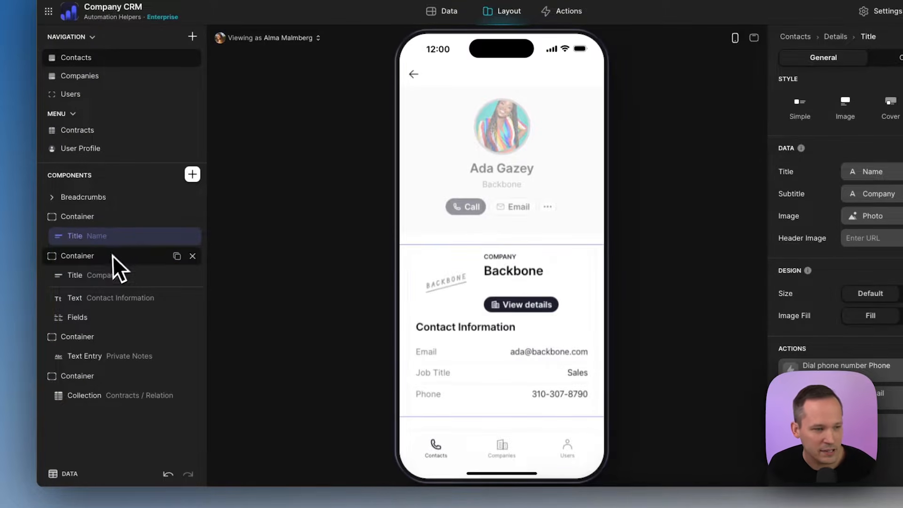
scroll(548, 320, down, 2)
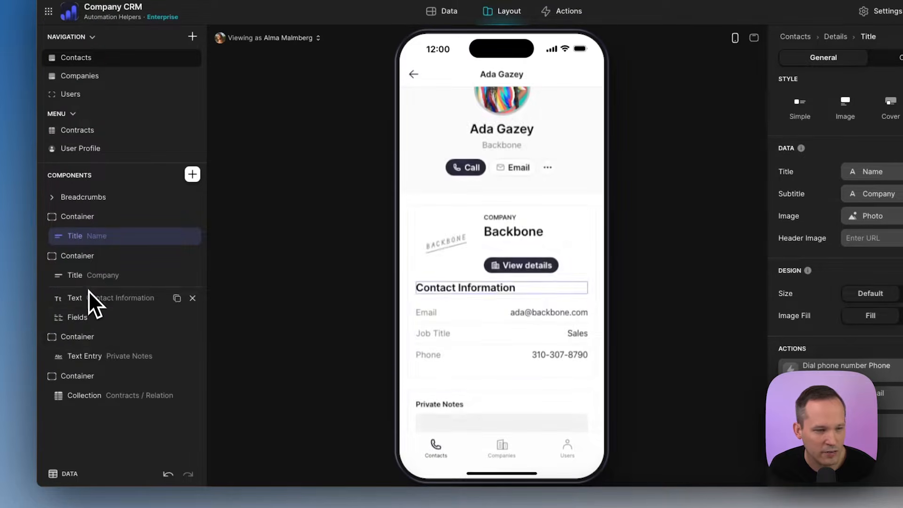
scroll(439, 269, down, 1)
scroll(440, 273, up, 2)
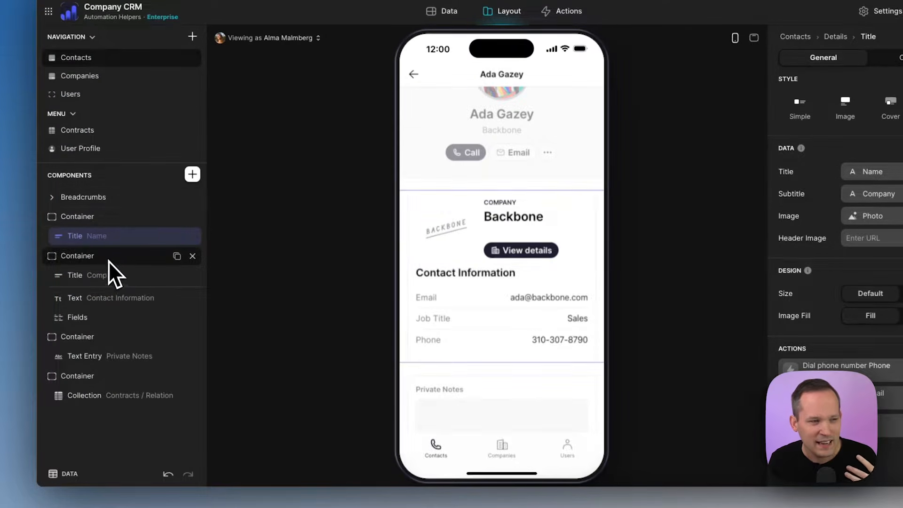
Insert a Text component above the company container on the contact's details screen, then delete it.
click(189, 177)
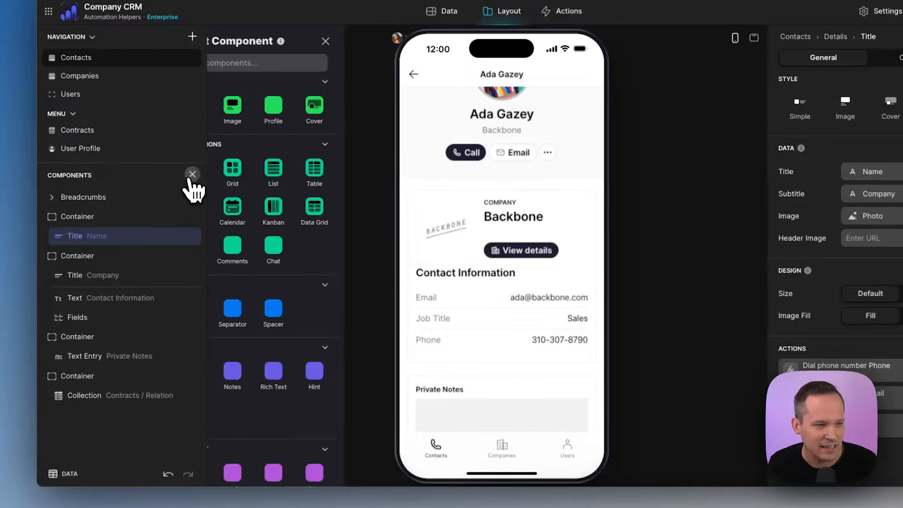
scroll(273, 199, down, 2)
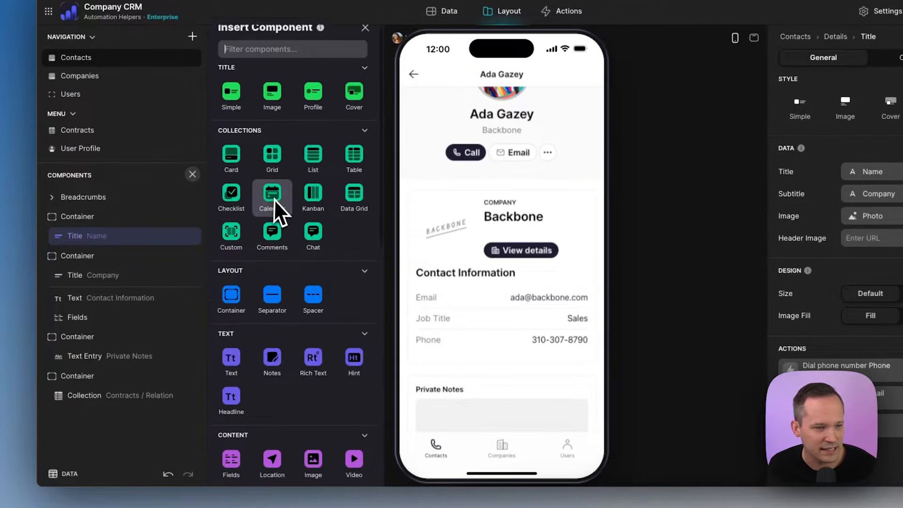
scroll(281, 234, down, 1)
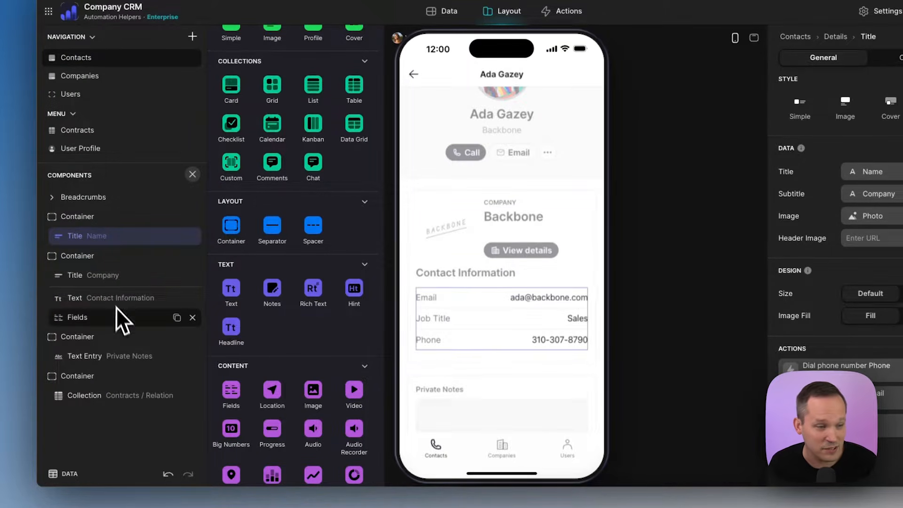
scroll(259, 306, down, 1)
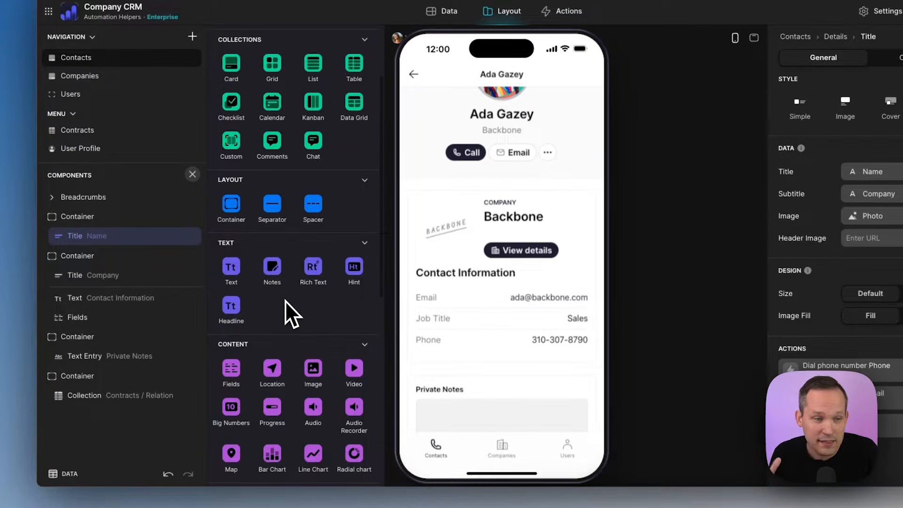
scroll(285, 301, down, 1)
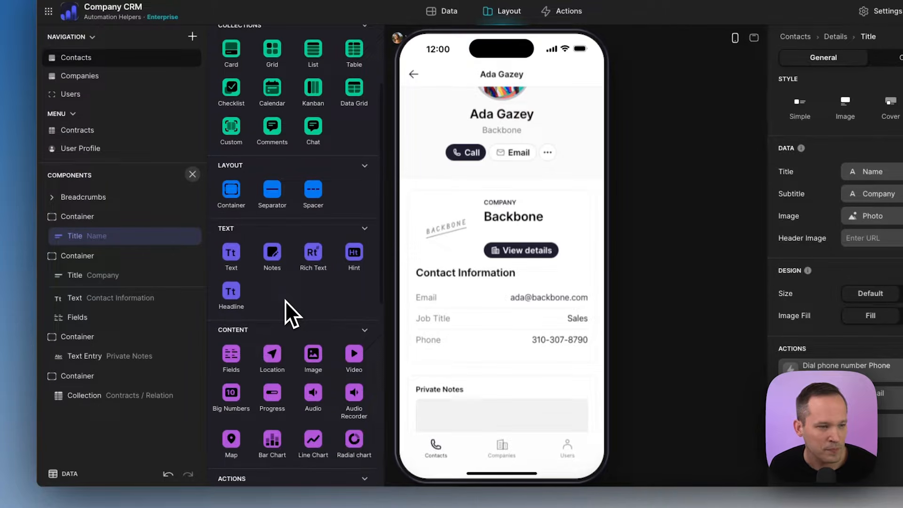
scroll(285, 300, down, 1)
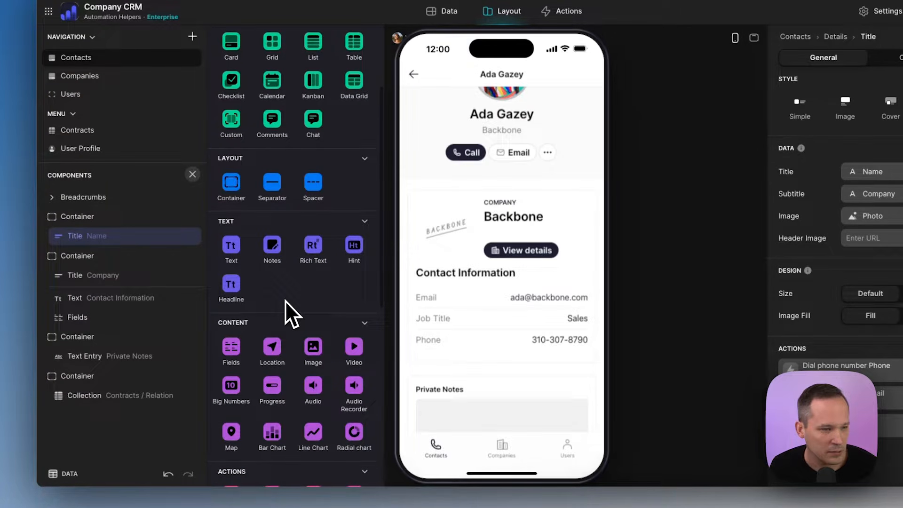
drag(232, 261, 139, 256)
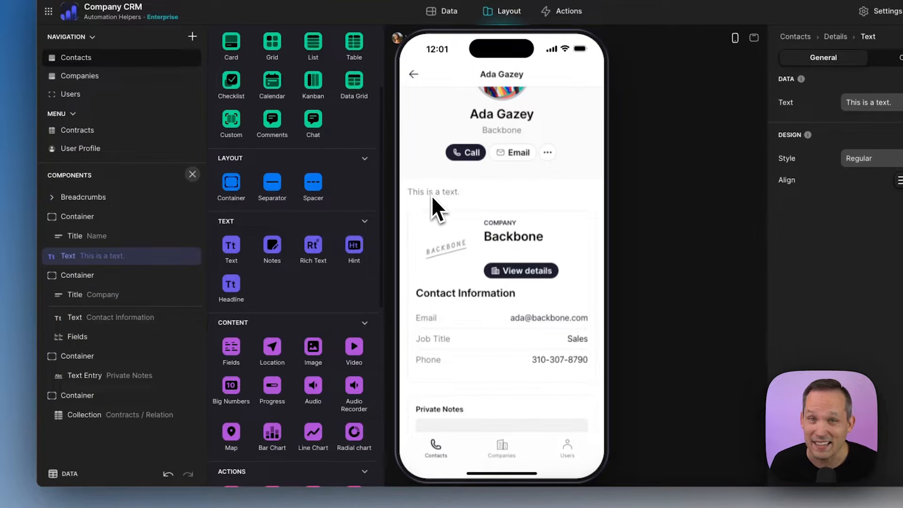
key(Delete)
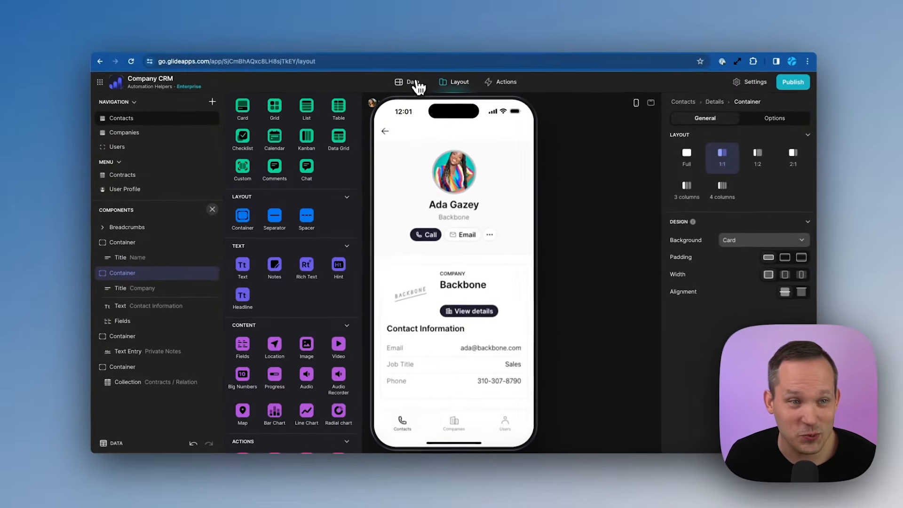
Compare the Contacts data table with the screen layout by switching between the two editors, ending in the layout.
click(442, 11)
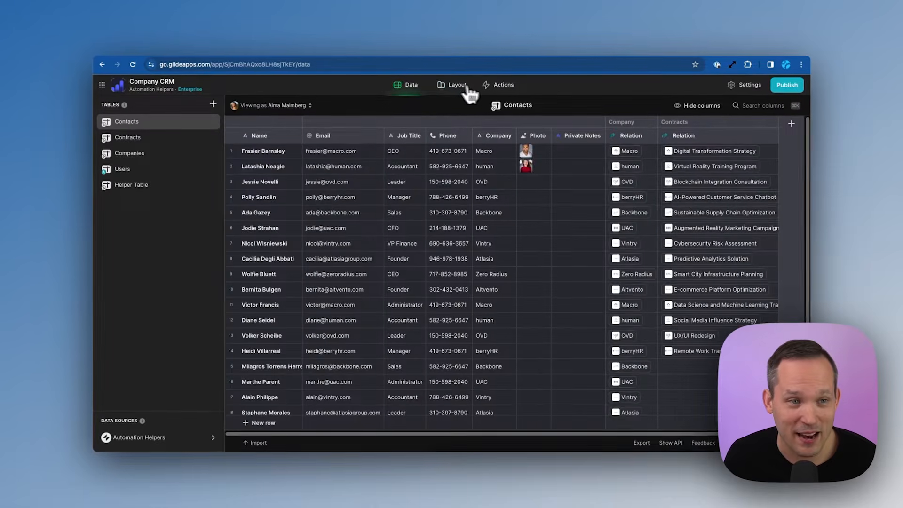
click(462, 86)
click(409, 85)
click(449, 88)
click(416, 87)
click(452, 87)
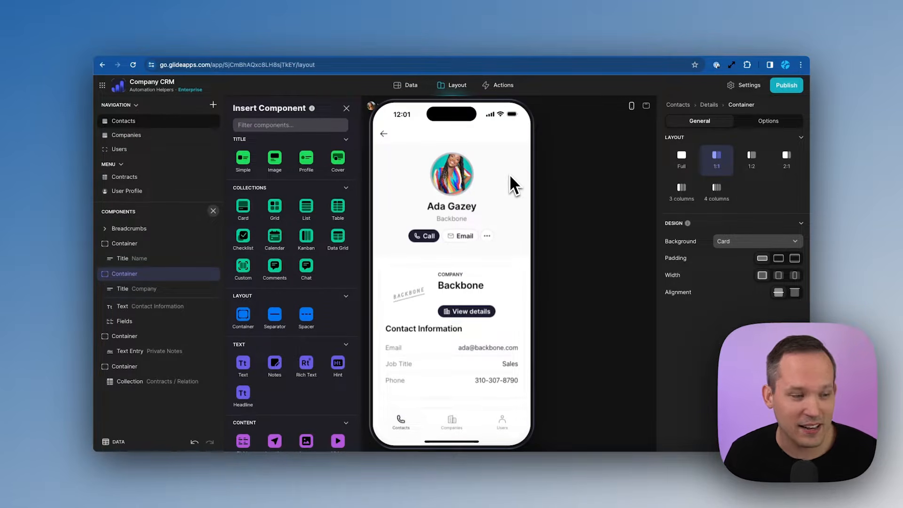
Show the contact's data row beneath the layout and insert an "e" before the last letter of the first name.
click(118, 443)
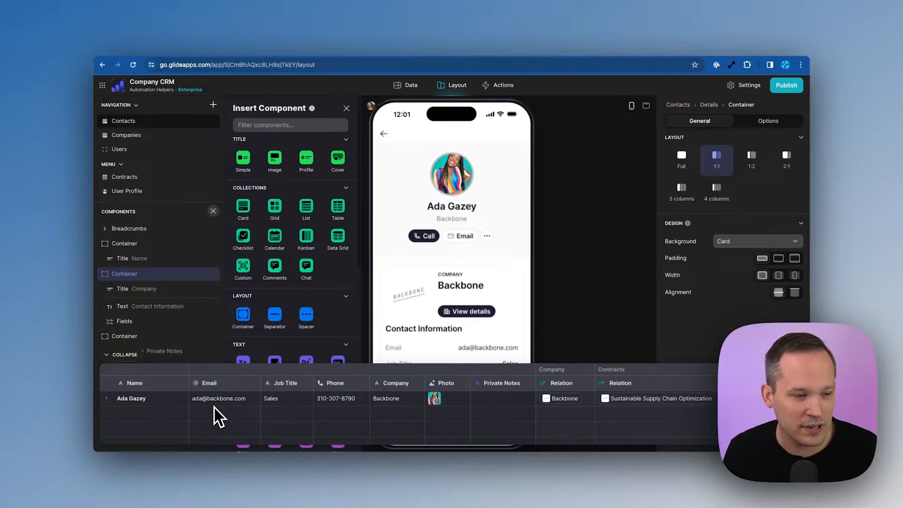
double_click(229, 400)
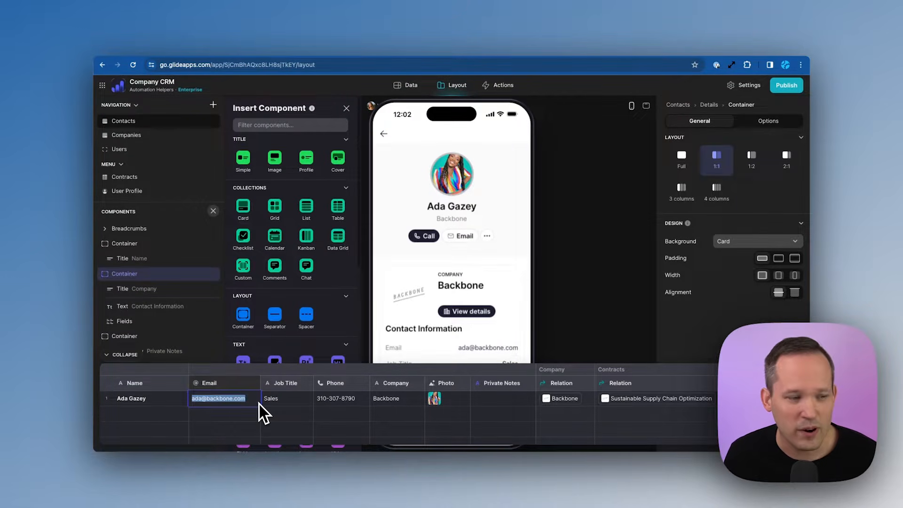
double_click(133, 400)
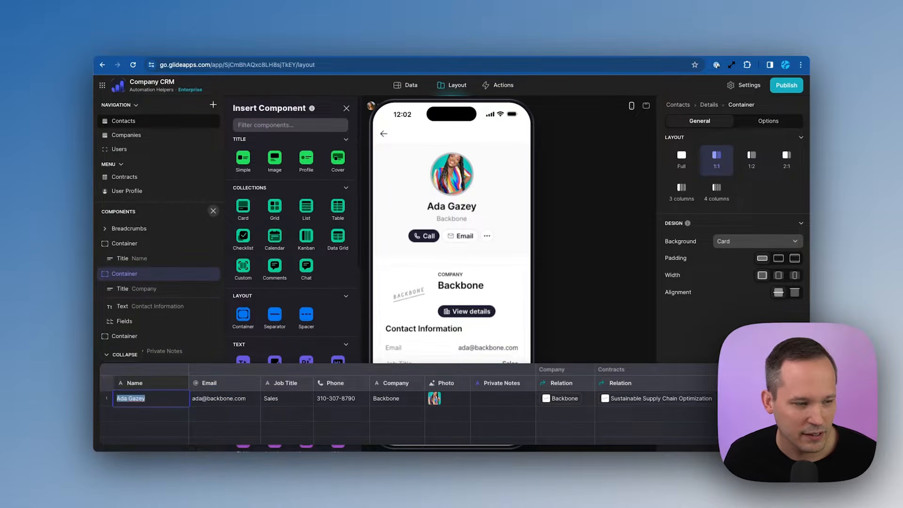
click(127, 397)
text(e)
click(217, 398)
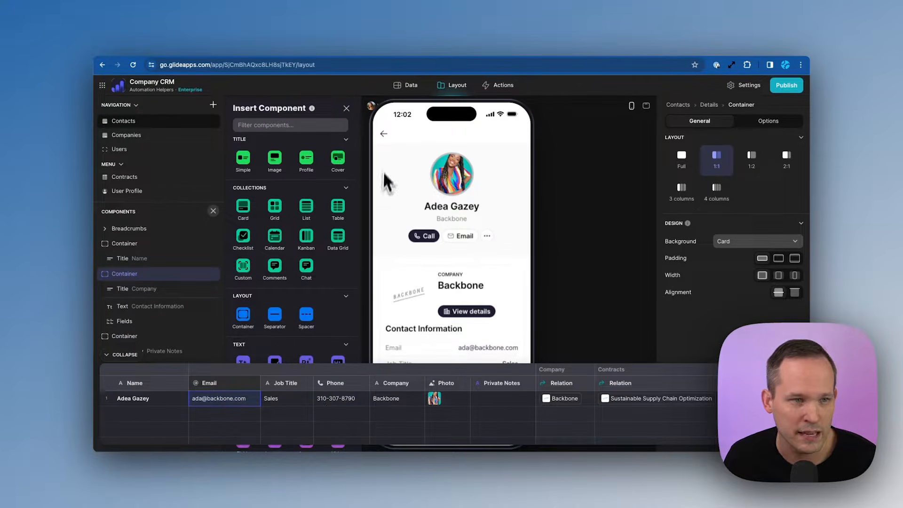
Return to the contact list, look through the Contacts rows in the data view beneath the layout and collapse it.
click(384, 135)
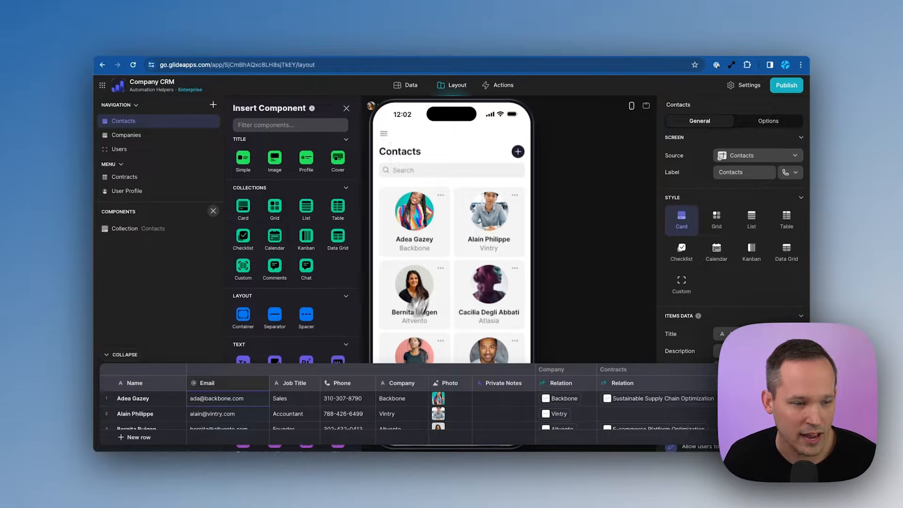
scroll(418, 416, down, 10)
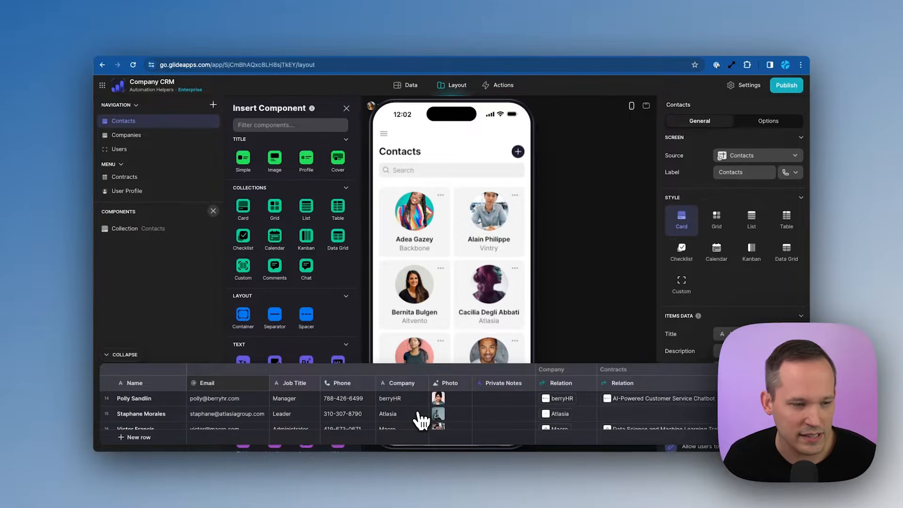
scroll(420, 418, up, 8)
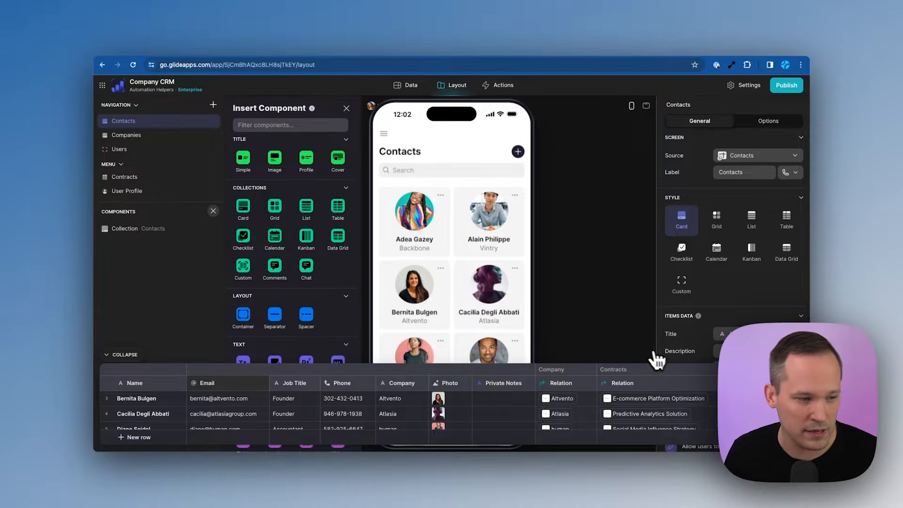
click(128, 357)
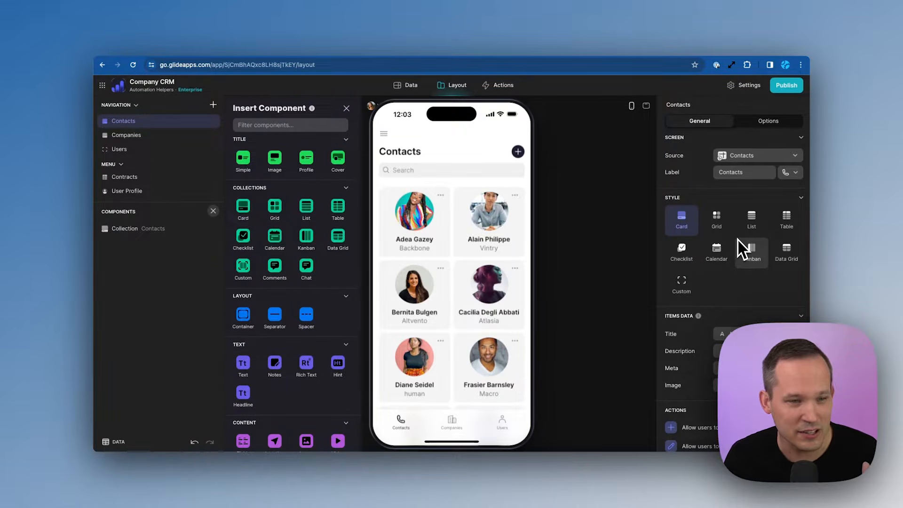
Examine the Contacts Collection component's source, style and items data settings, then return to the Contacts screen's settings.
click(121, 230)
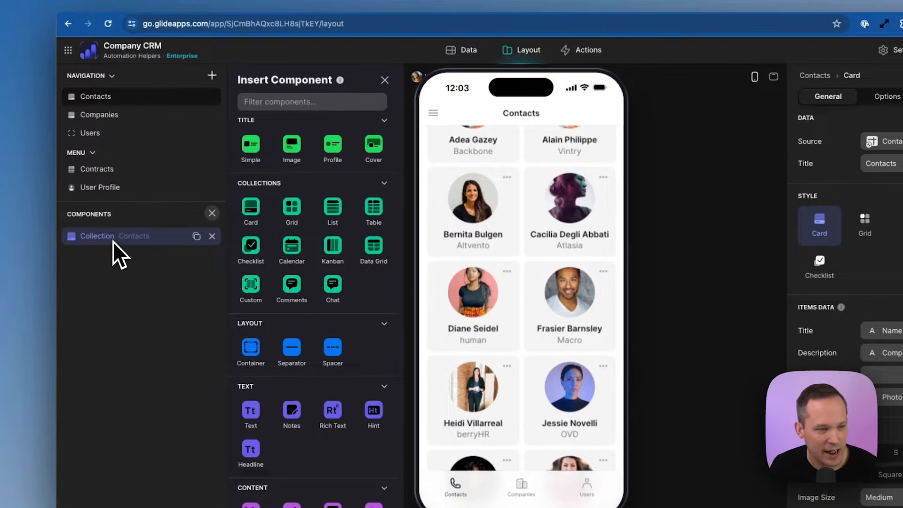
scroll(470, 250, up, 3)
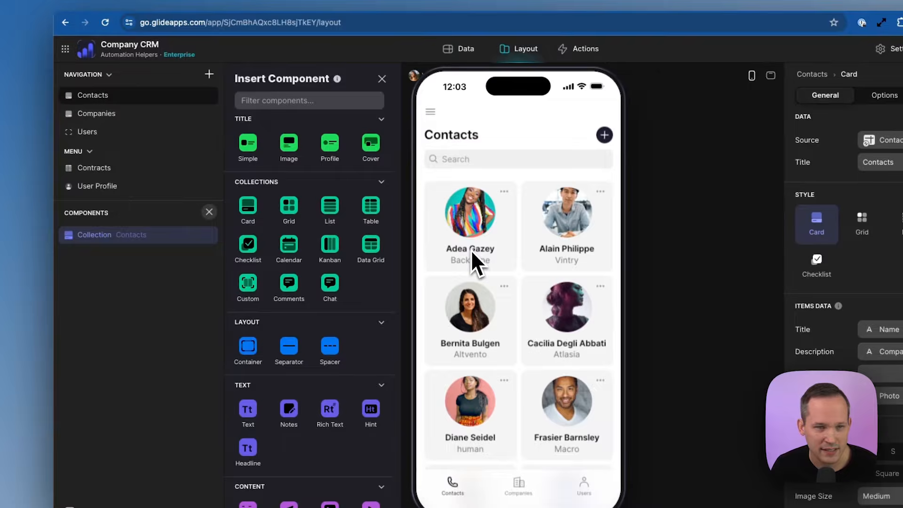
click(104, 240)
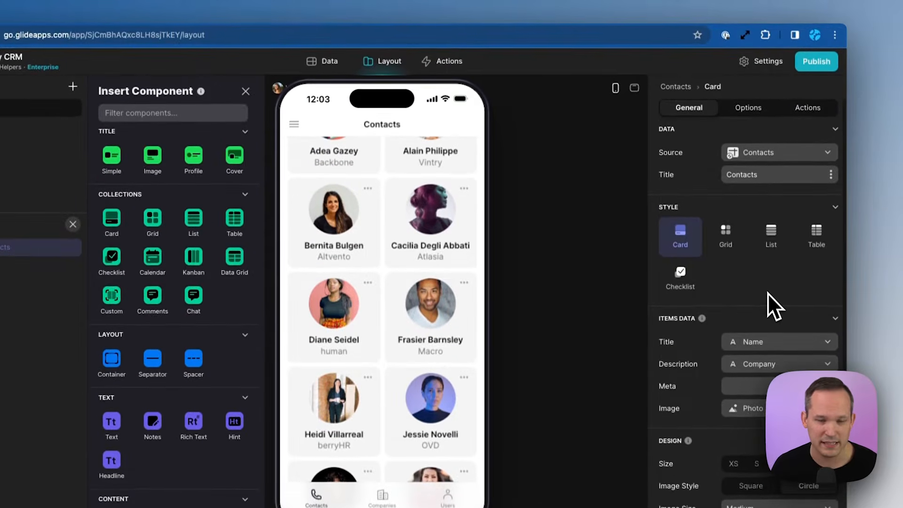
scroll(766, 295, down, 1)
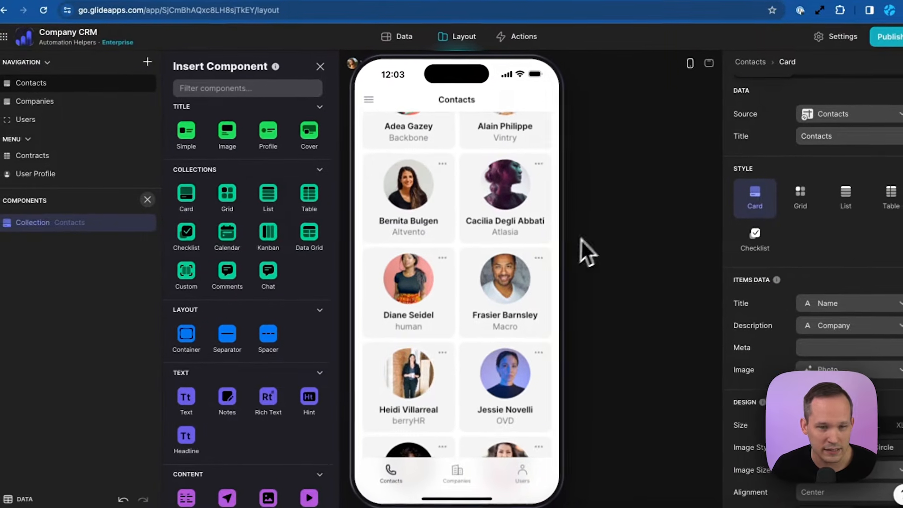
scroll(503, 282, up, 3)
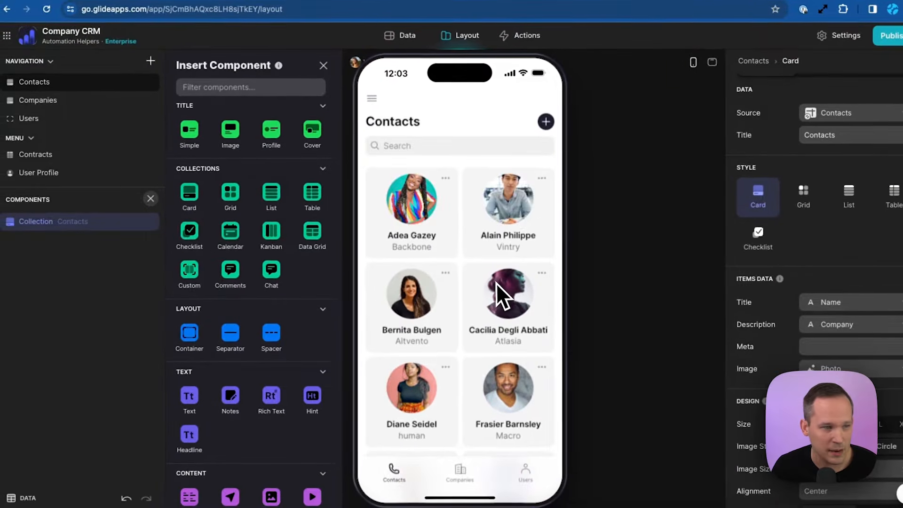
click(106, 307)
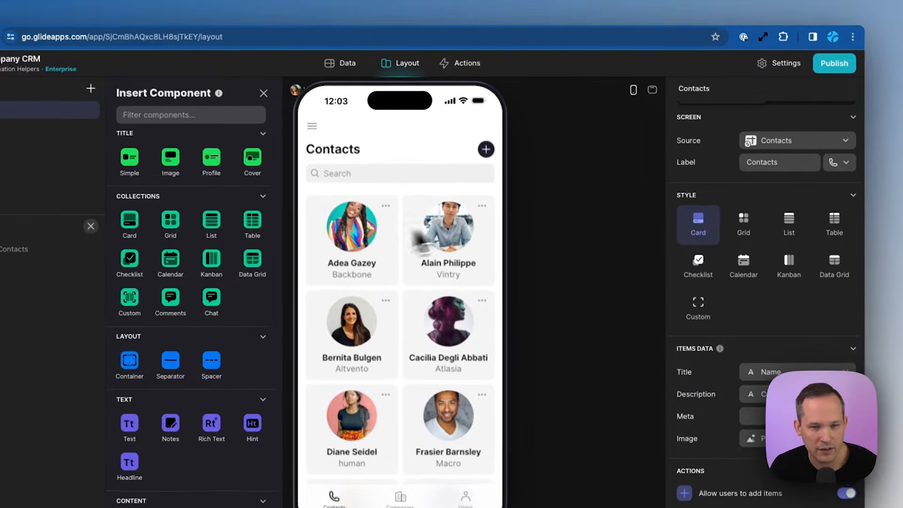
Try the Grid, List, Table, Checklist, Calendar and Kanban styles on the Contacts screen.
click(744, 225)
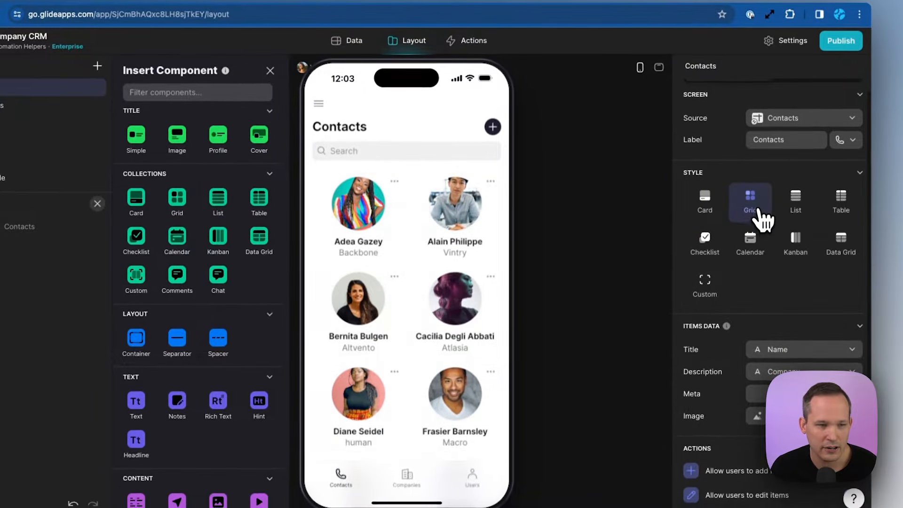
click(800, 213)
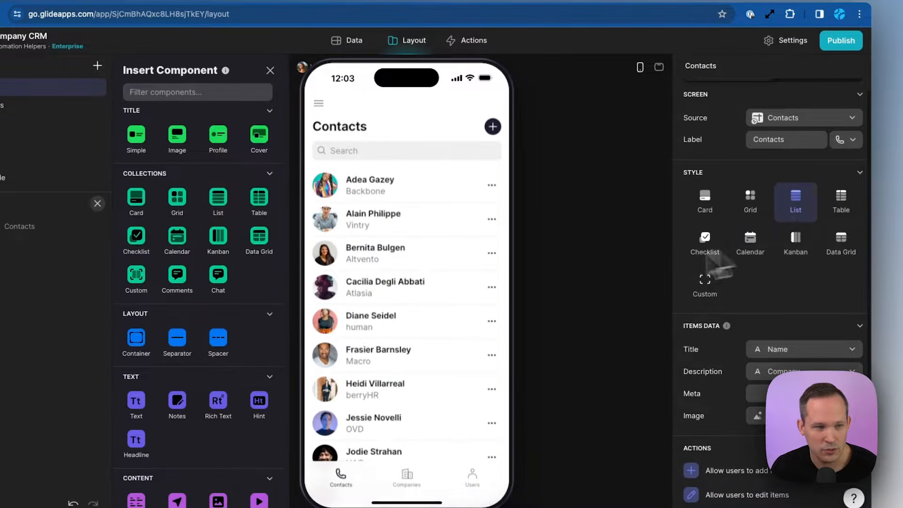
click(848, 207)
click(719, 255)
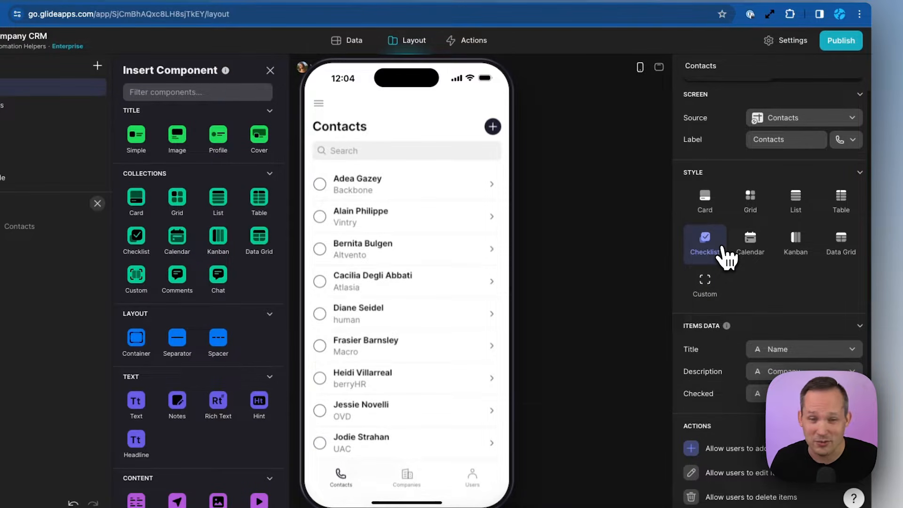
click(754, 255)
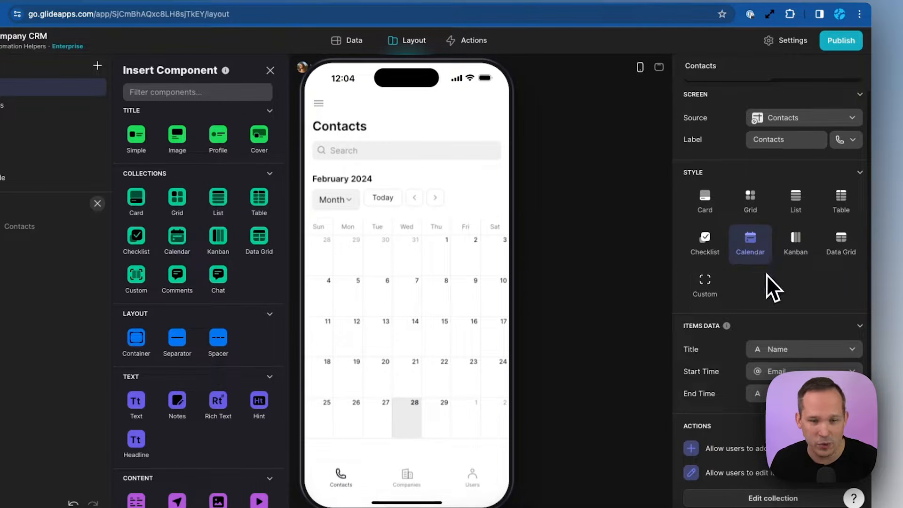
click(797, 248)
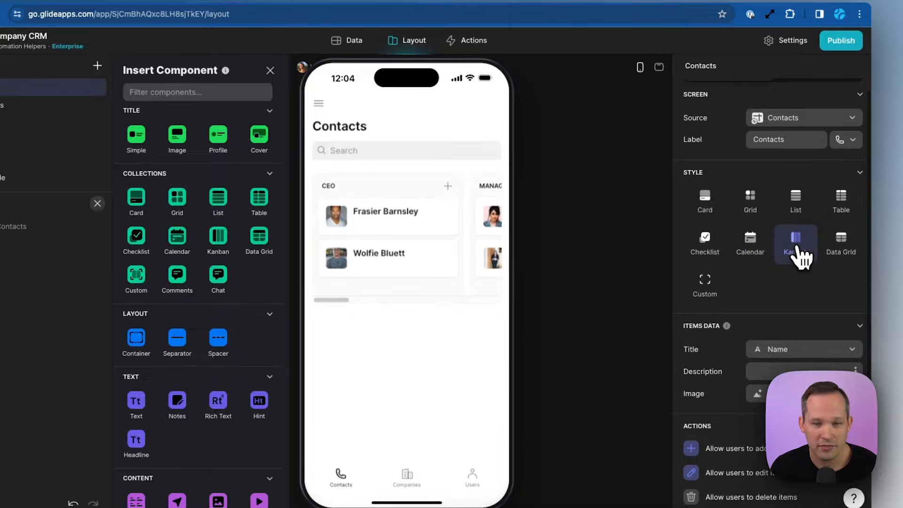
Switch the preview to the desktop layout and set the Contacts screen's style to Data Grid.
click(659, 66)
click(838, 245)
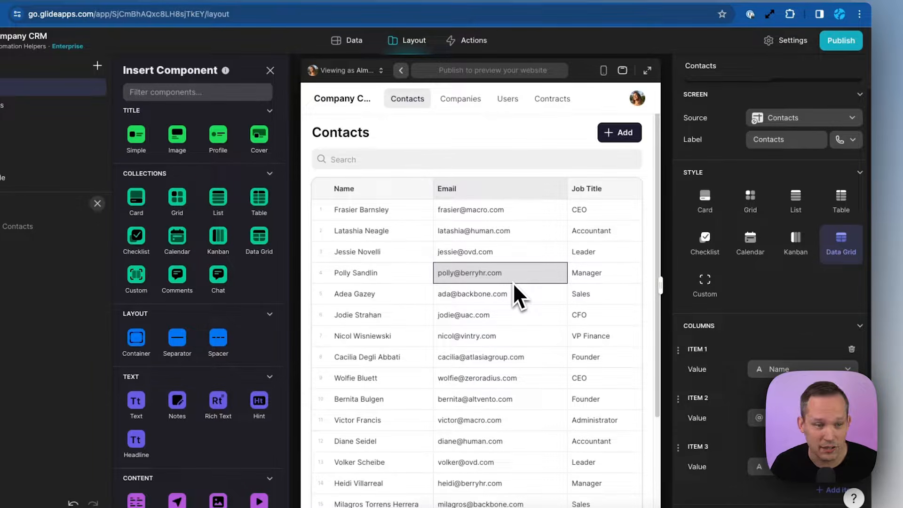
Open the fourth contact's Email cell in the Contacts data grid preview.
double_click(506, 299)
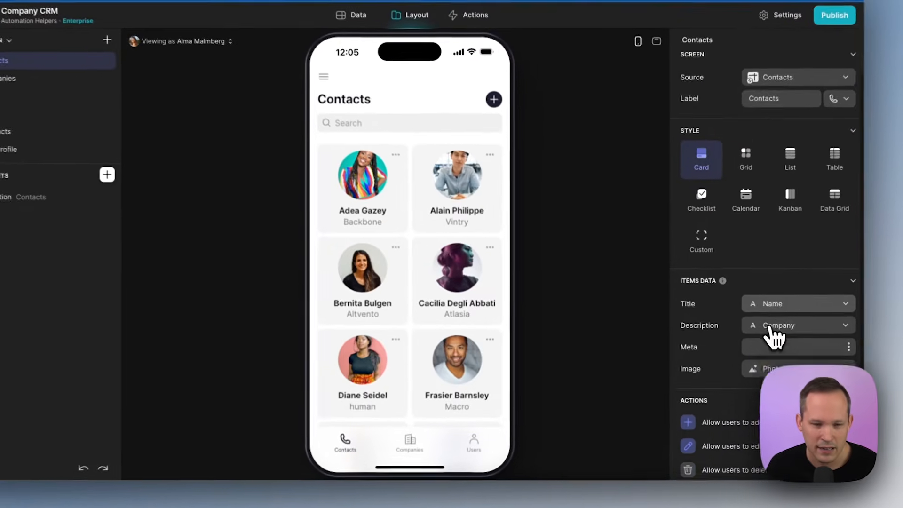
Set the Meta field of the Contacts screen's cards to Job Title.
scroll(719, 348, down, 3)
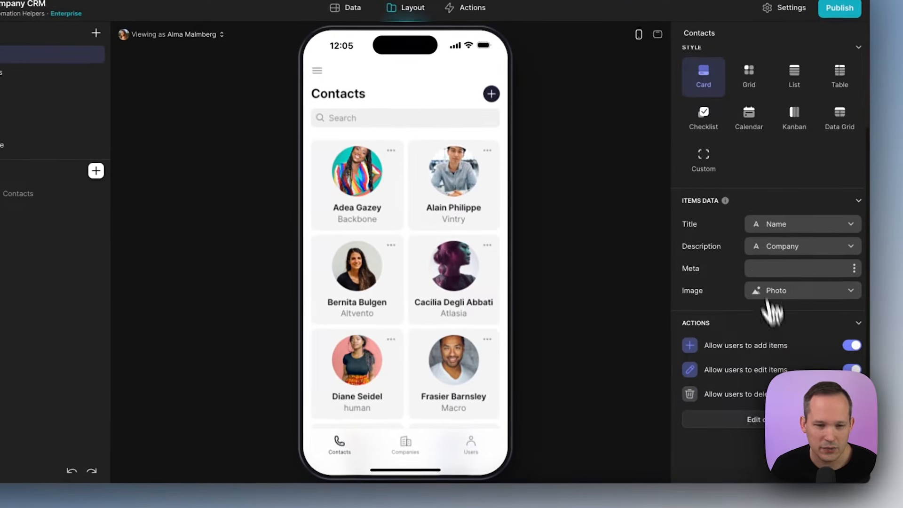
click(819, 249)
click(857, 269)
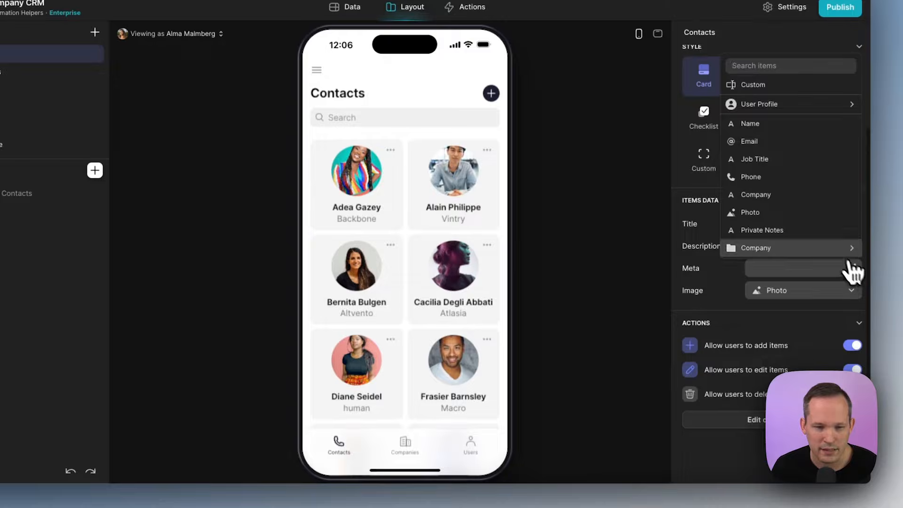
mouse_move(833, 256)
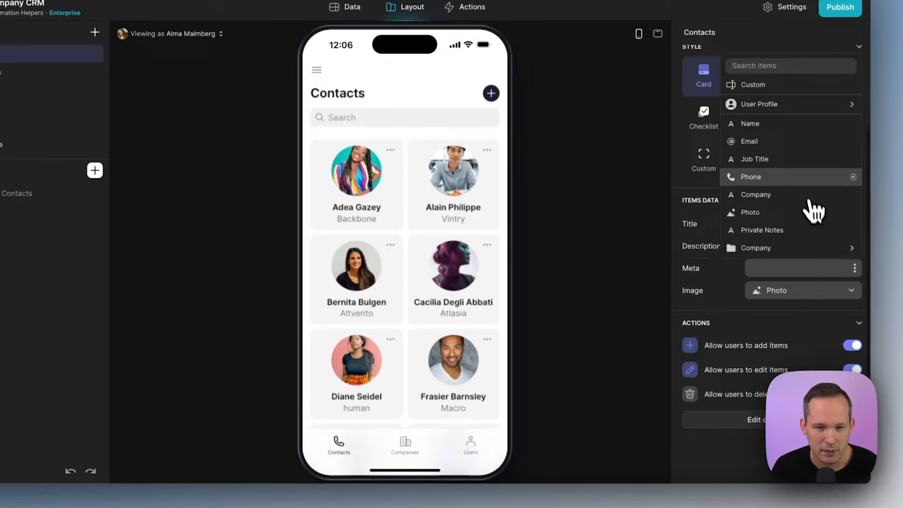
click(796, 162)
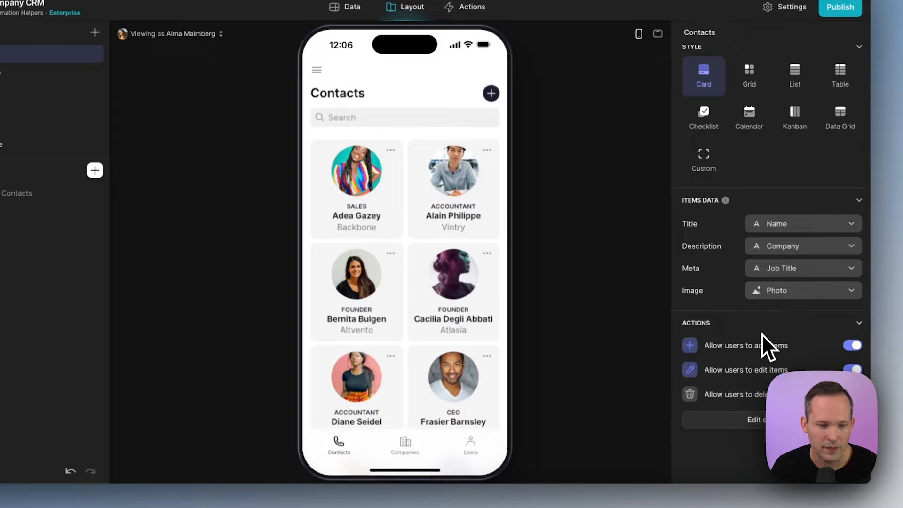
Open the Contacts collection's action settings and switch the permission to add items off and back on.
scroll(761, 332, down, 1)
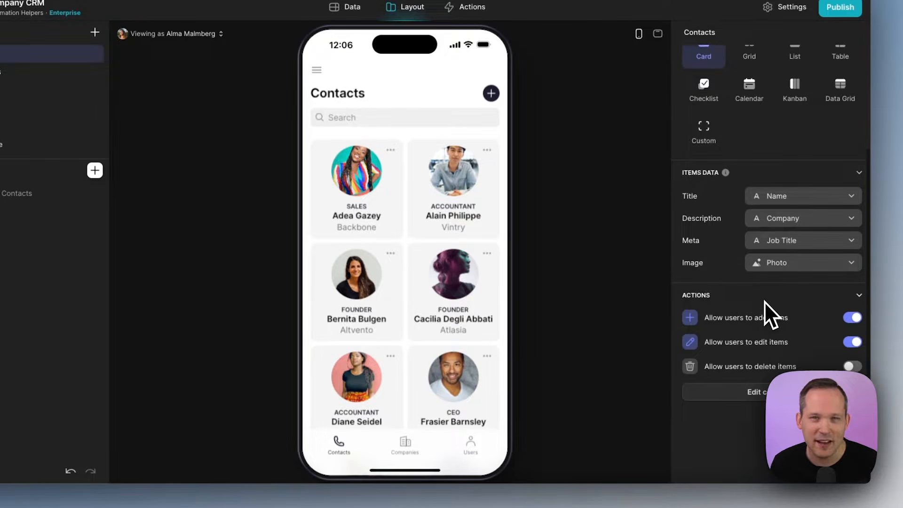
click(754, 395)
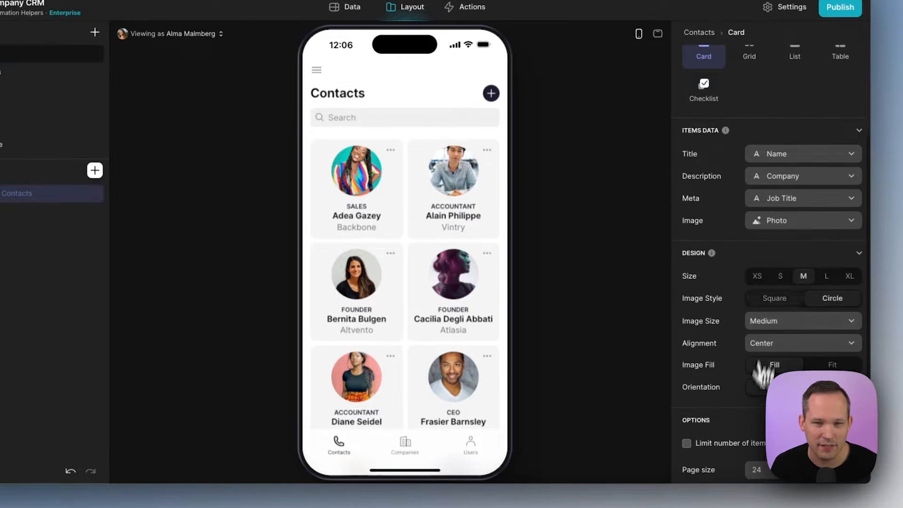
scroll(779, 271, up, 3)
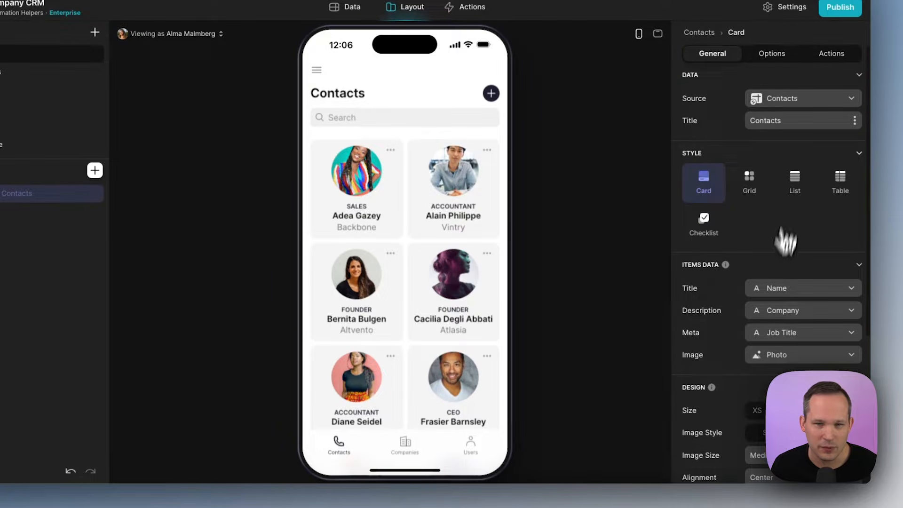
click(821, 54)
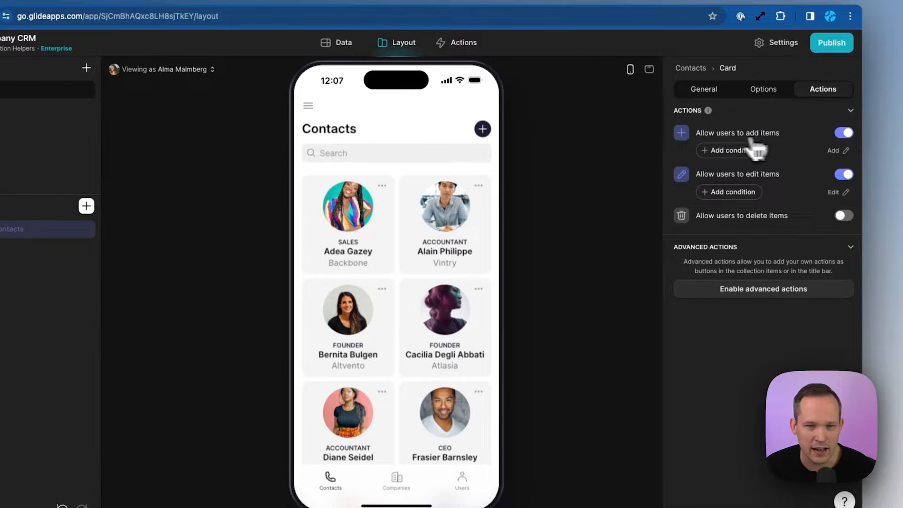
click(844, 133)
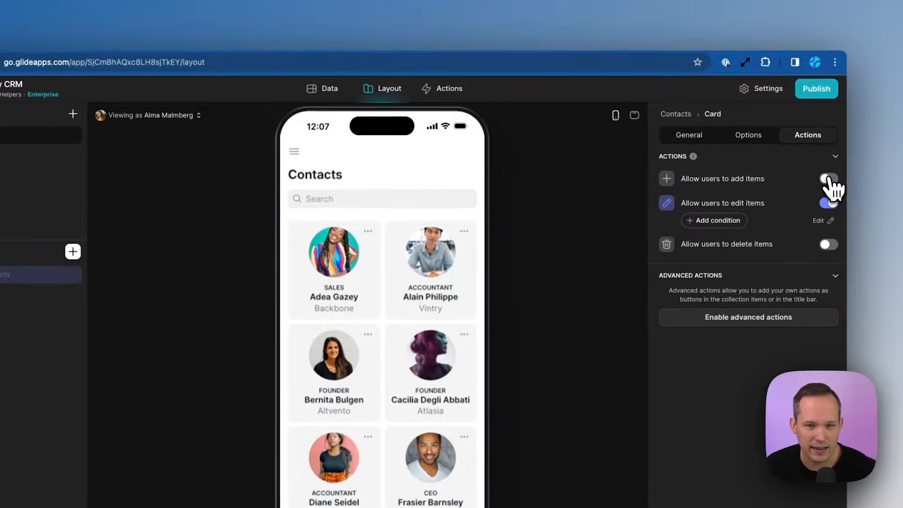
click(829, 176)
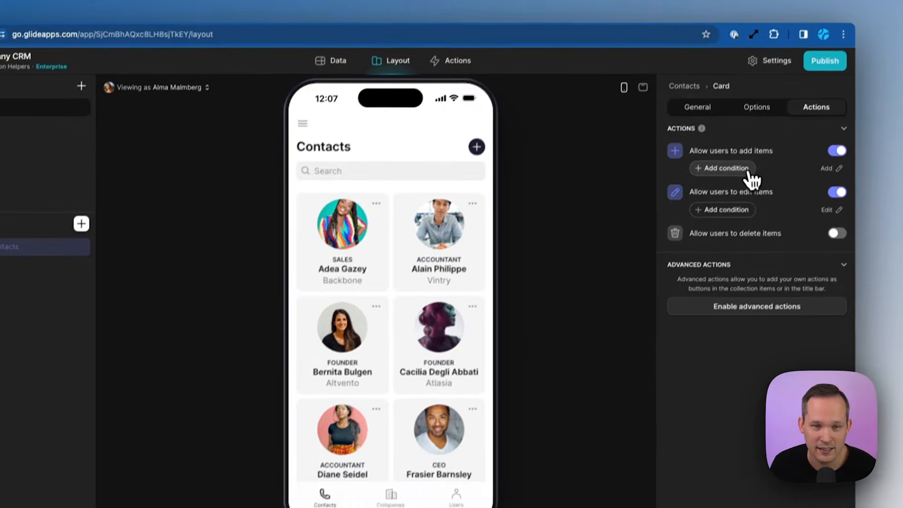
Add a condition to the collection's add-items action, accepting the visibility notice with Don't ask me again enabled.
click(736, 191)
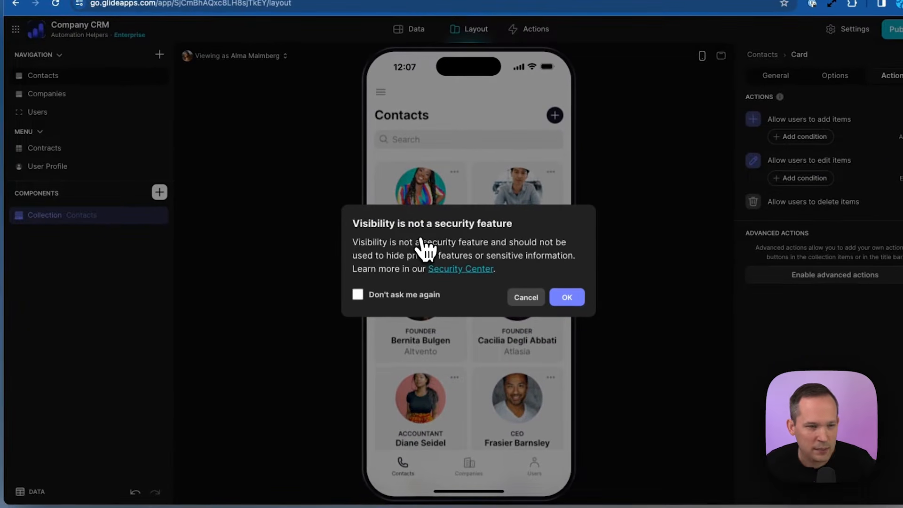
click(358, 294)
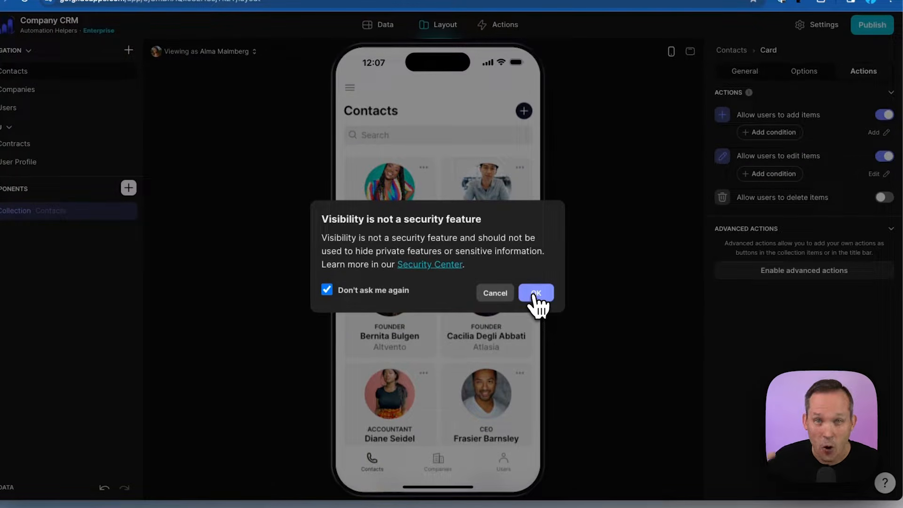
click(535, 294)
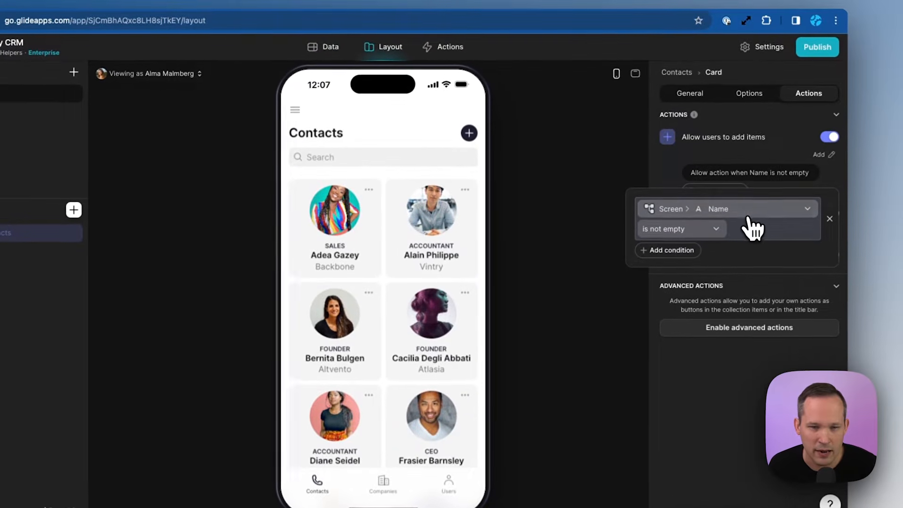
Examine the Screen and User Profile columns offered for the add-items condition, then close the condition editor.
click(749, 216)
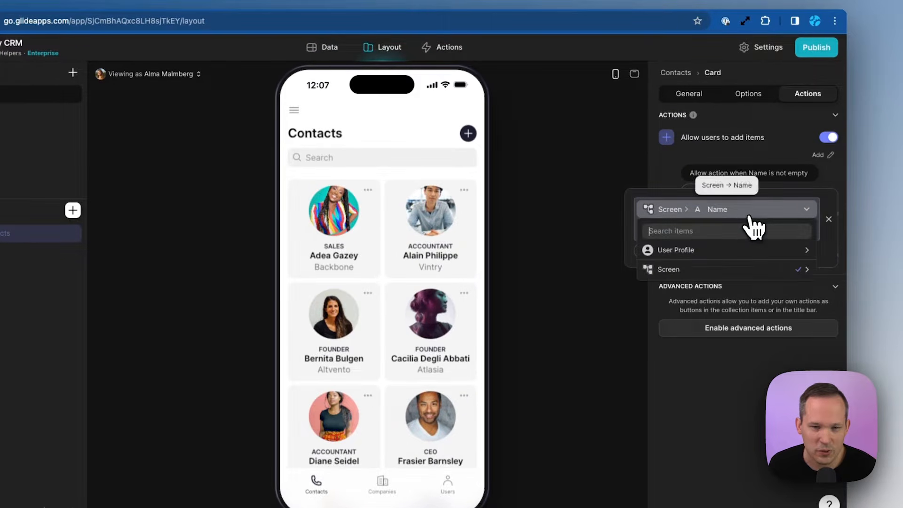
mouse_move(738, 270)
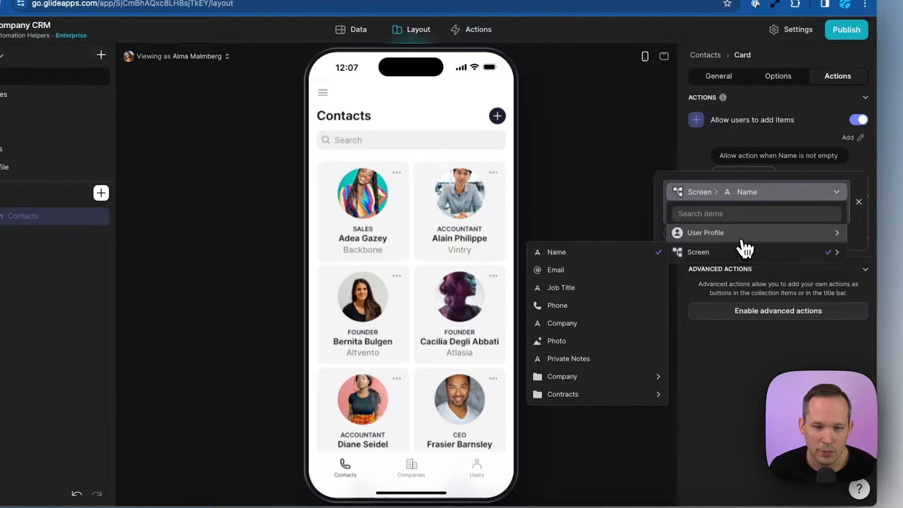
mouse_move(743, 240)
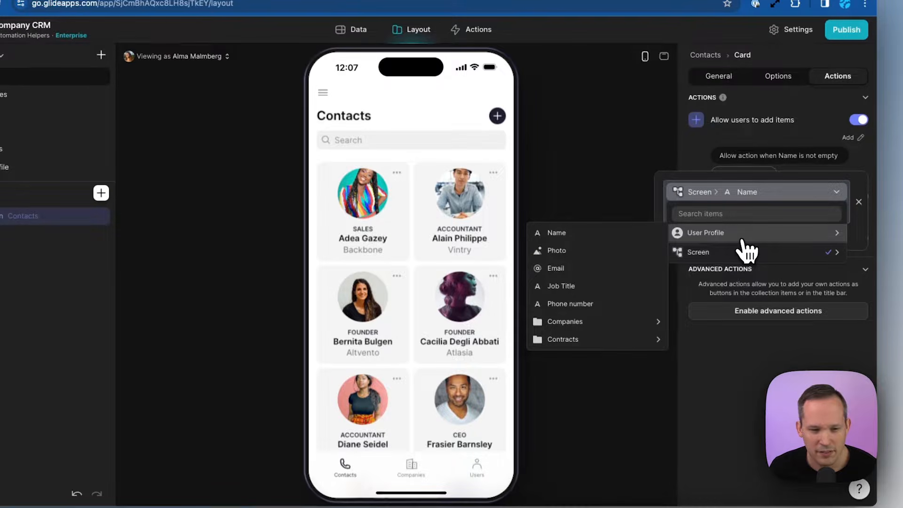
click(744, 351)
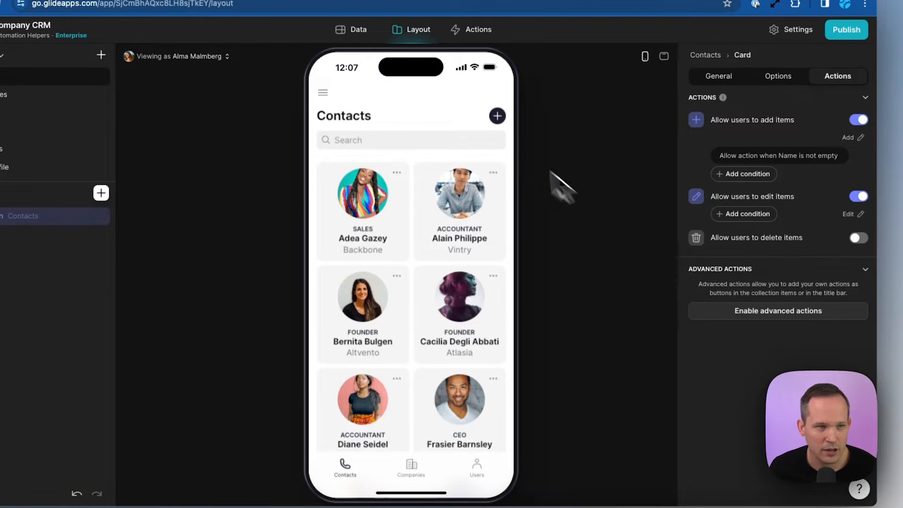
Add a Text column named Role after the Email column in the Users table.
click(351, 43)
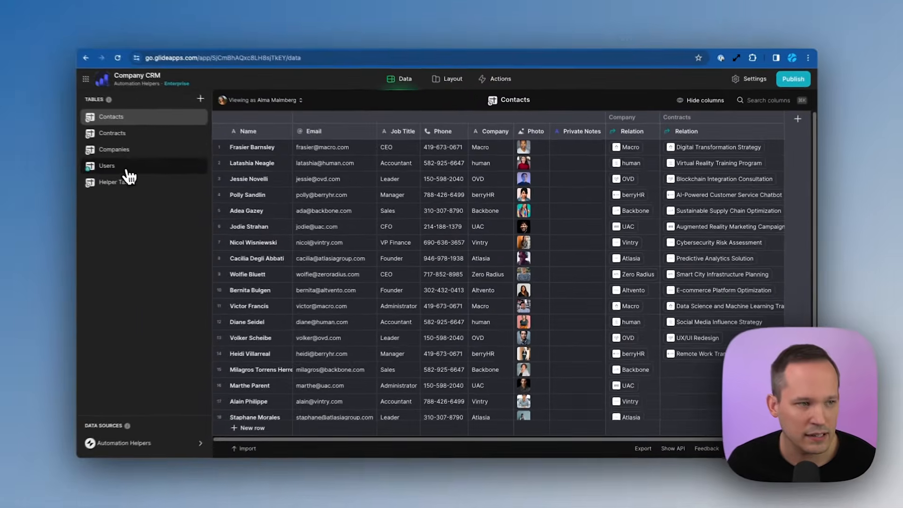
click(0, 138)
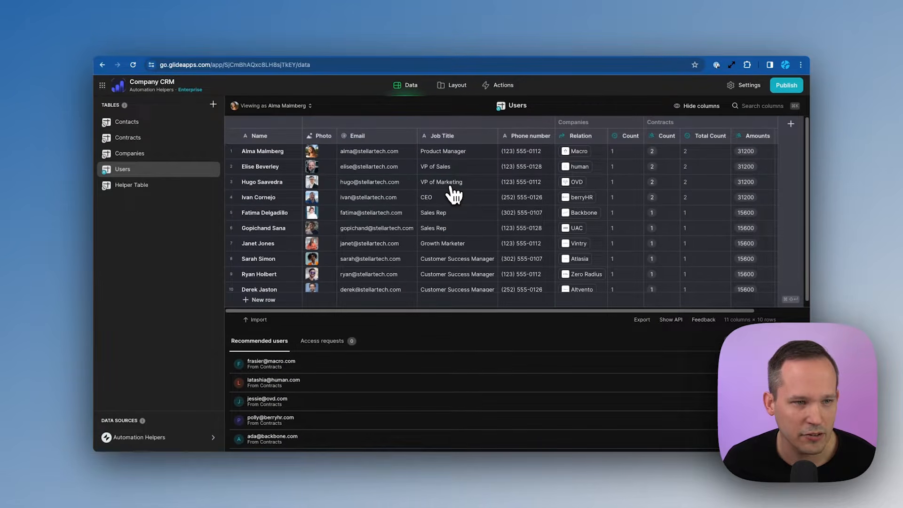
click(410, 136)
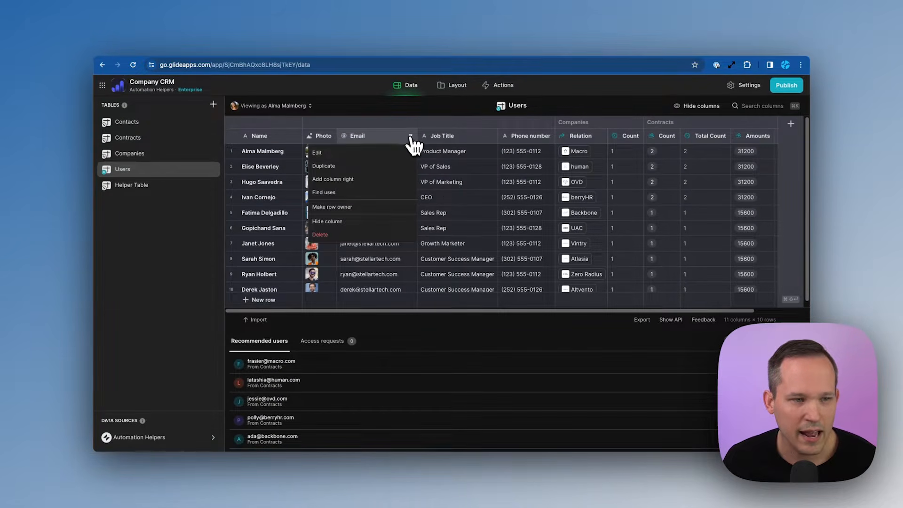
click(373, 180)
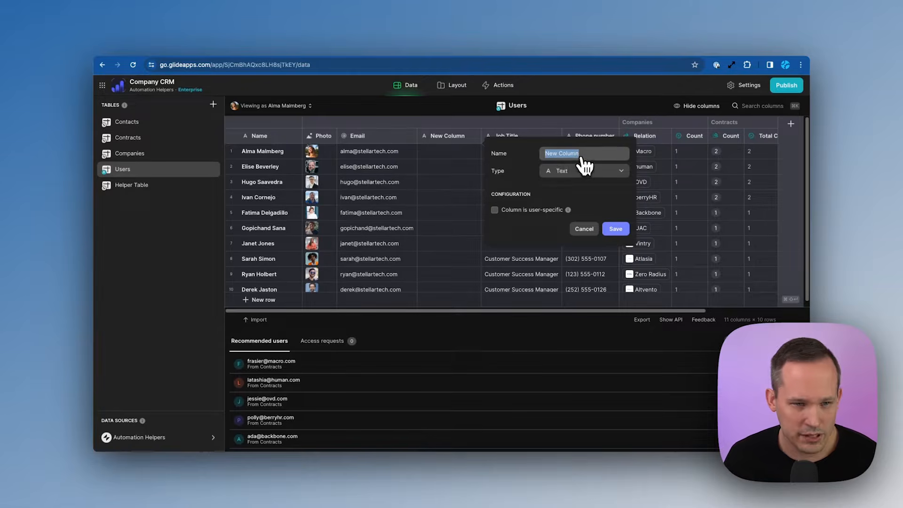
text(Role)
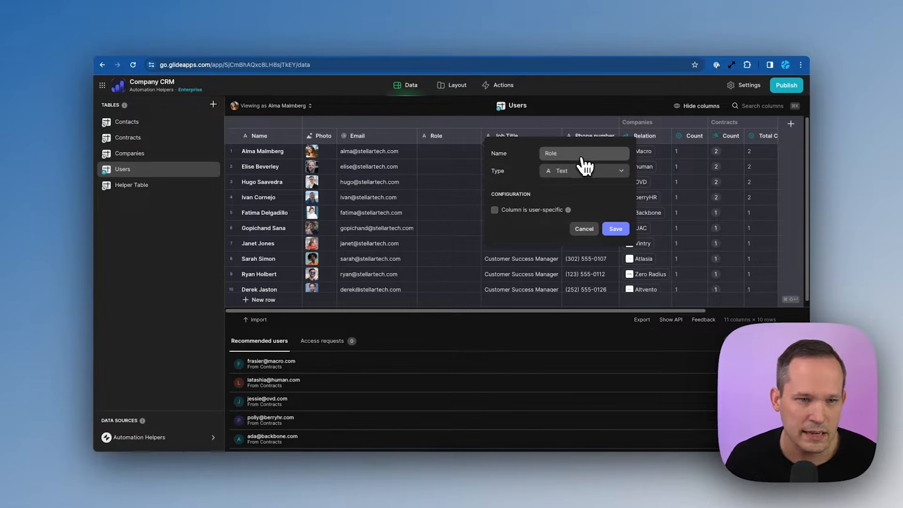
click(617, 230)
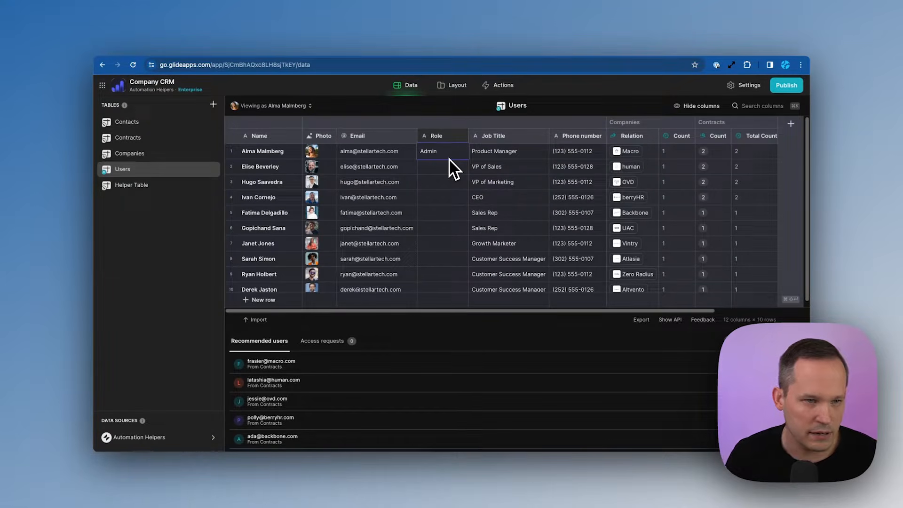
Fill the Role column with Admin for the first user, Manager for the second and Sales Reps for all remaining users.
click(433, 167)
text(Manager)
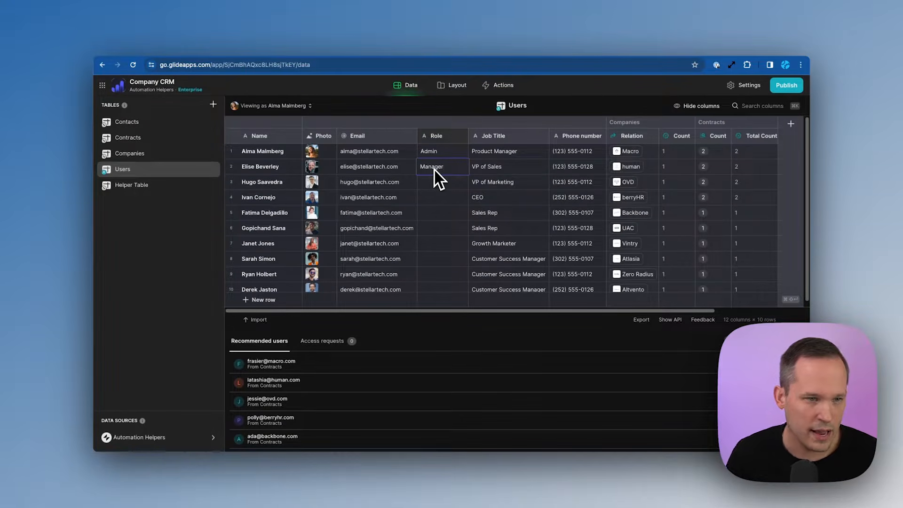
click(441, 181)
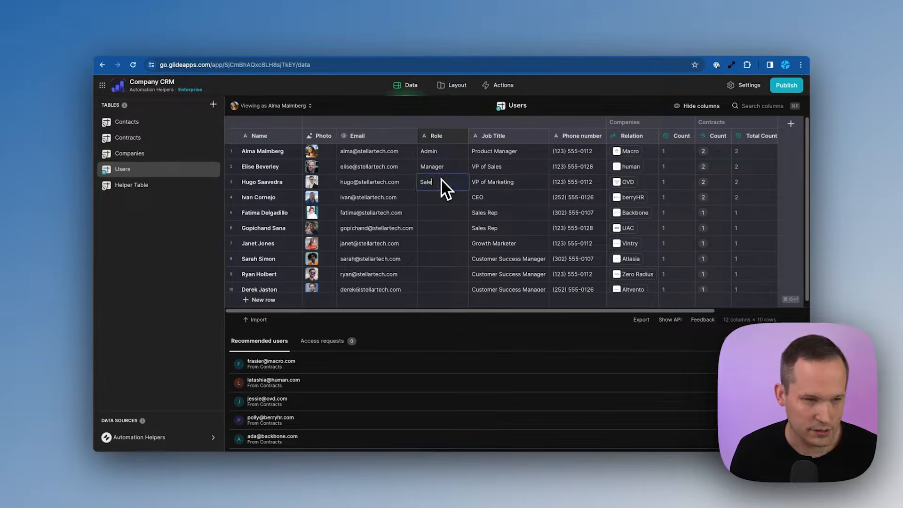
text(Sales Reps)
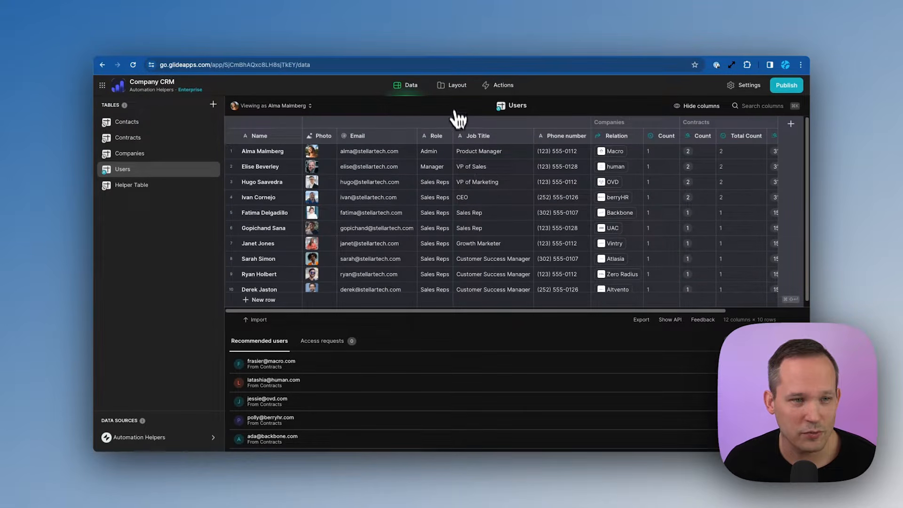
Return to the Contacts collection's action settings in the layout and allow users to delete items.
click(452, 88)
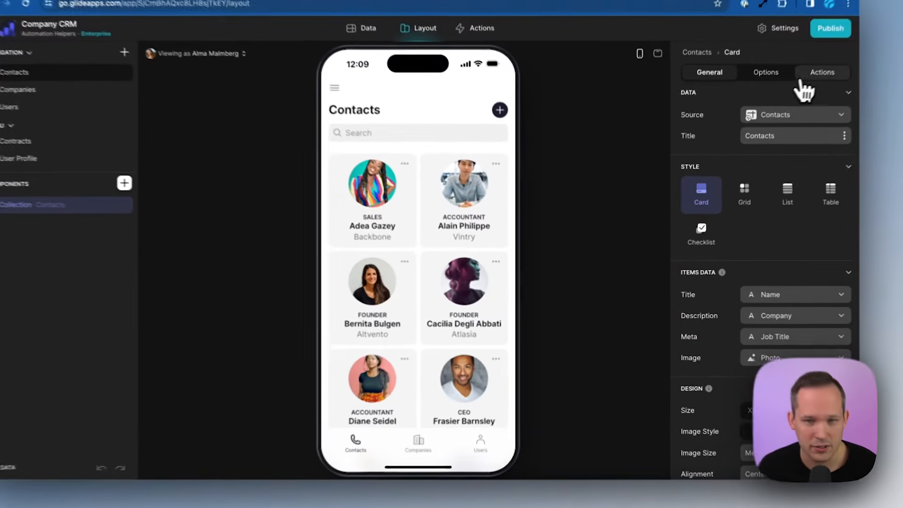
click(779, 121)
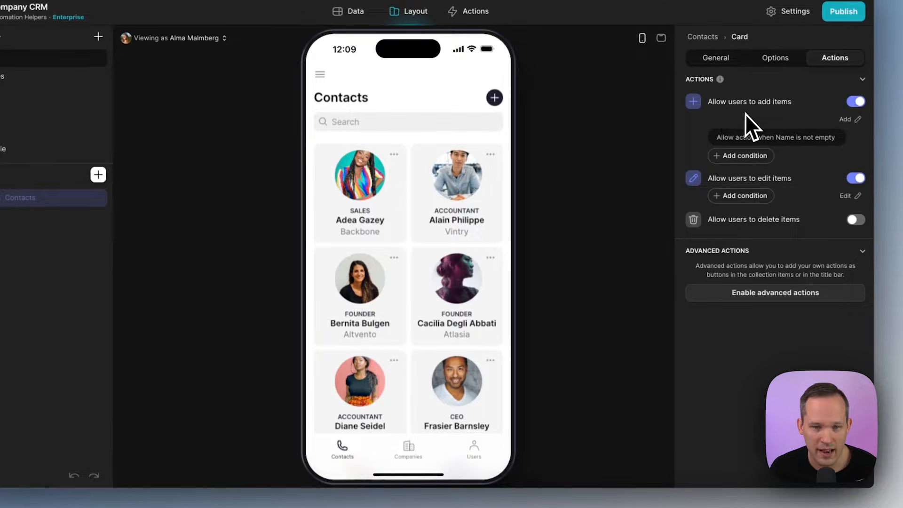
click(854, 221)
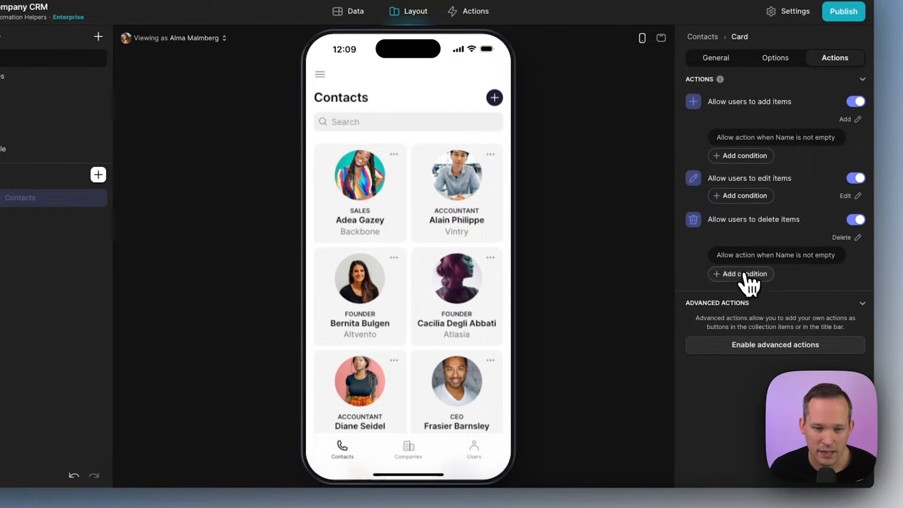
Set the delete-items condition so that the User Profile's Role is Admin.
click(738, 256)
click(734, 293)
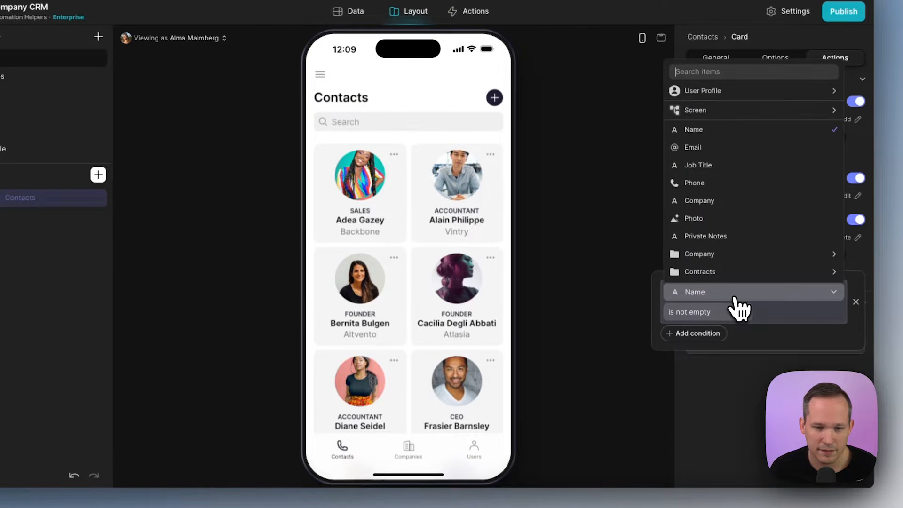
mouse_move(734, 92)
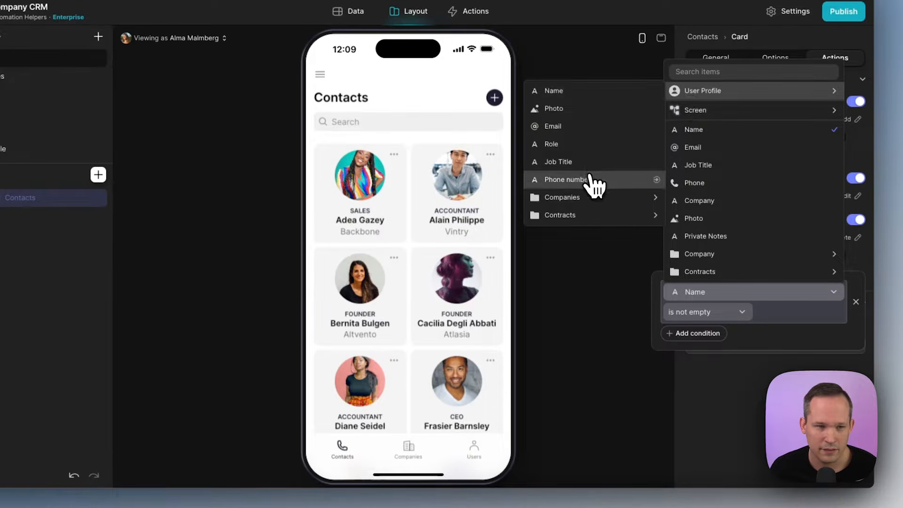
click(590, 144)
click(741, 311)
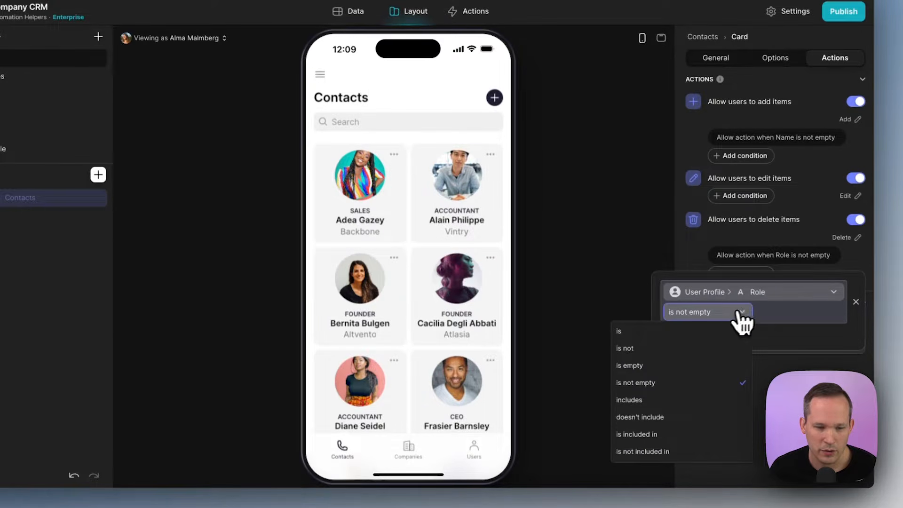
click(713, 331)
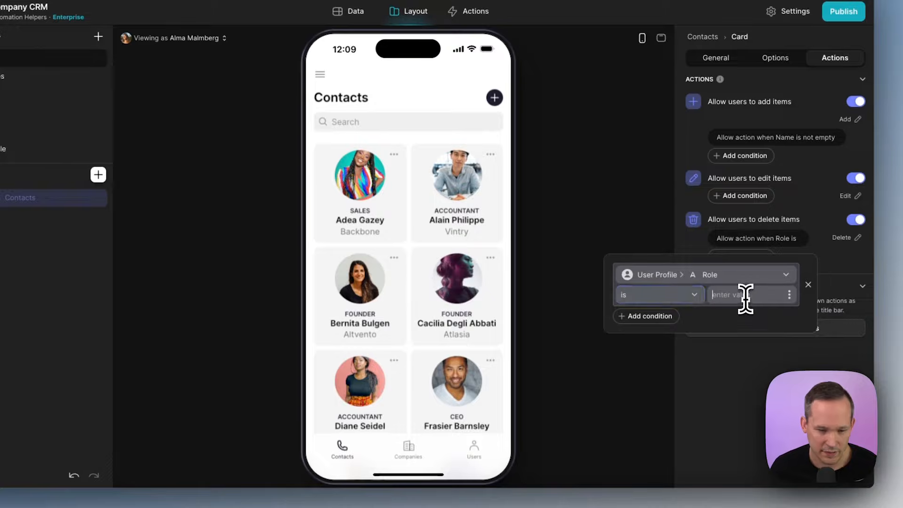
text(Admin)
click(754, 380)
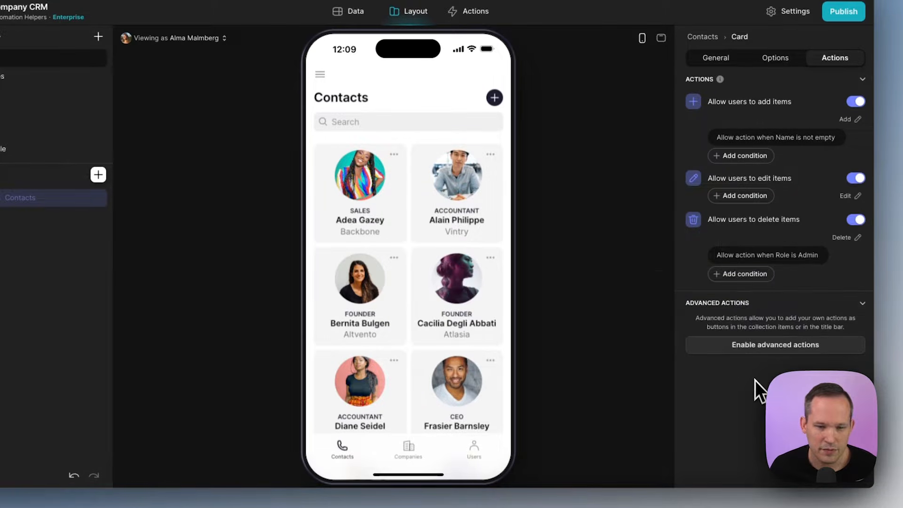
Check the actions offered on a contact card as the Admin user, and review the roles in the Users table.
click(490, 156)
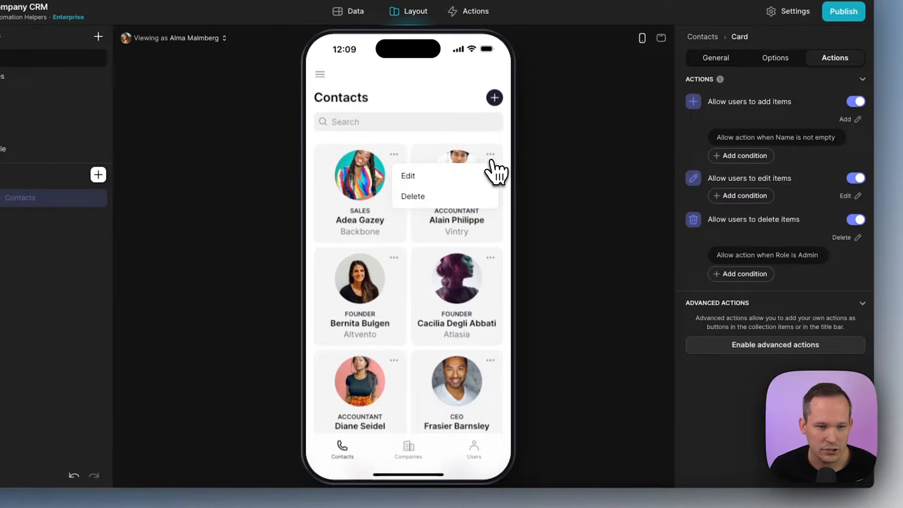
click(543, 169)
click(376, 10)
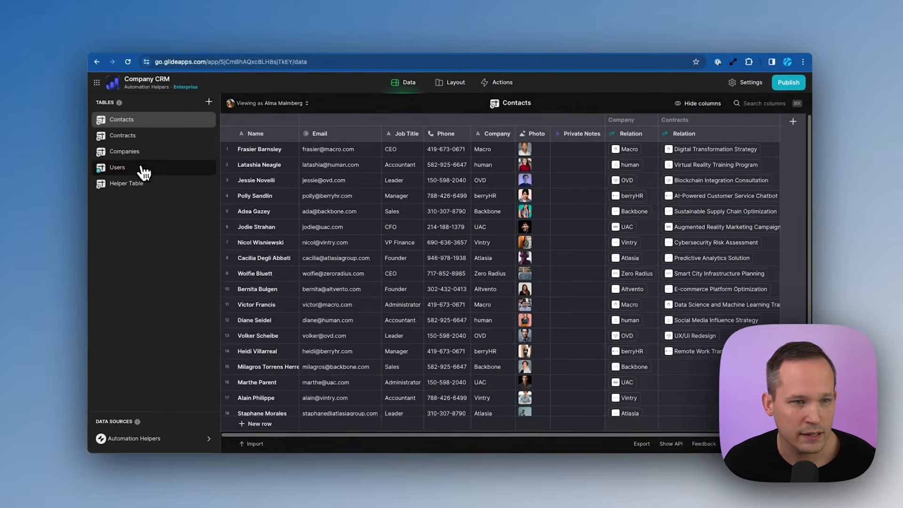
click(5, 121)
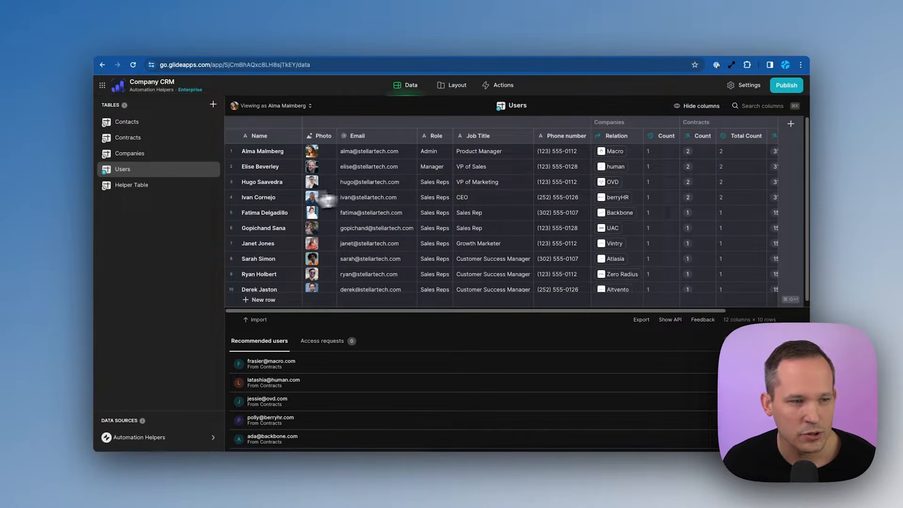
click(452, 88)
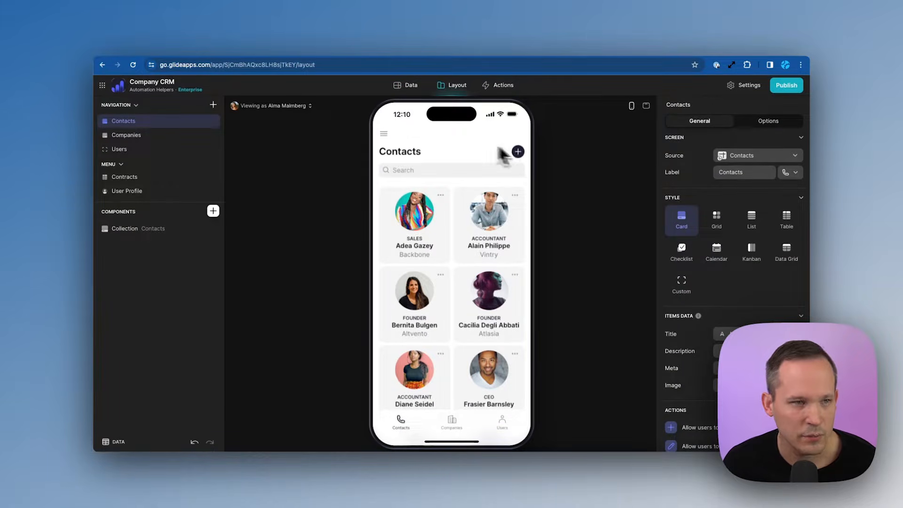
Preview the app as the third listed user, who has the Sales Reps role, and check a contact card's available actions.
click(310, 106)
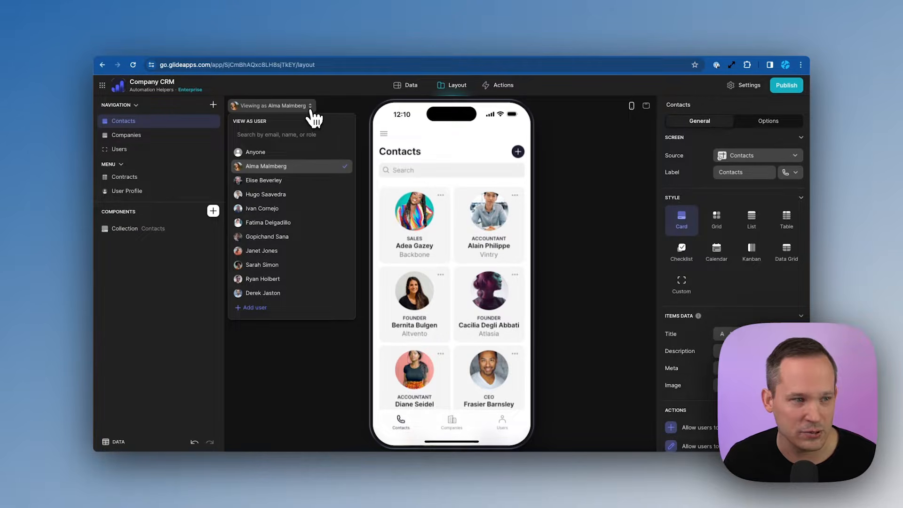
click(261, 195)
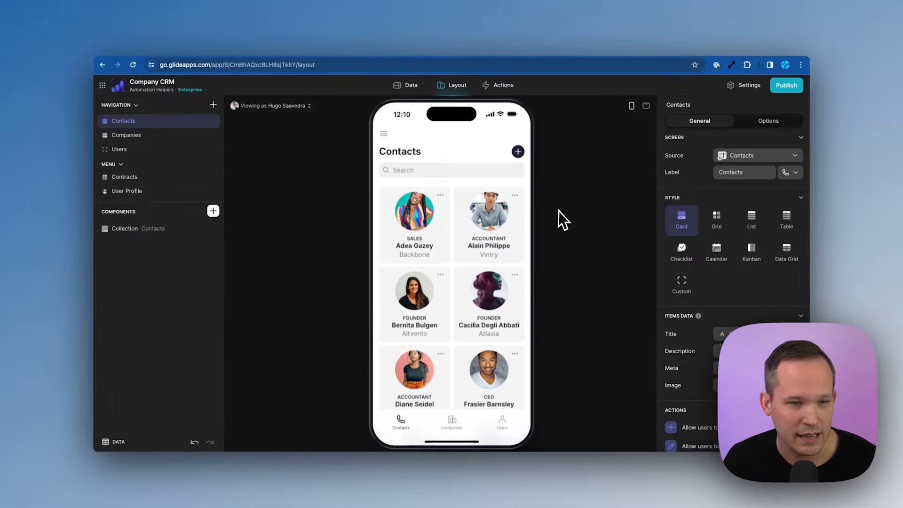
click(518, 196)
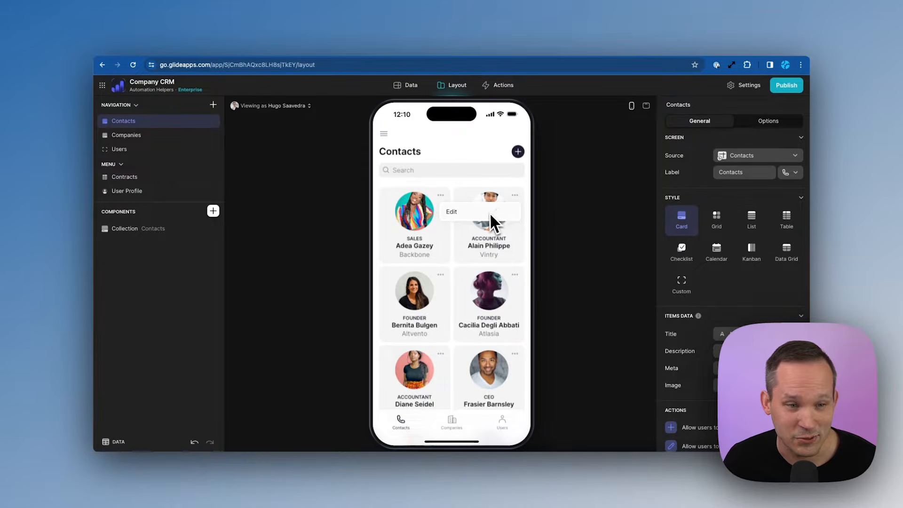
click(577, 216)
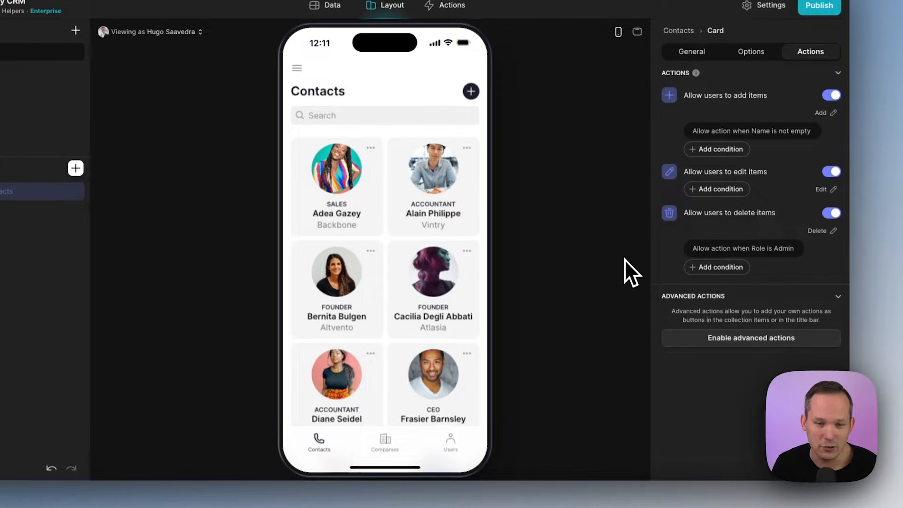
Enable advanced actions for the Contacts collection and browse the action types available for an empty collection item action.
click(734, 340)
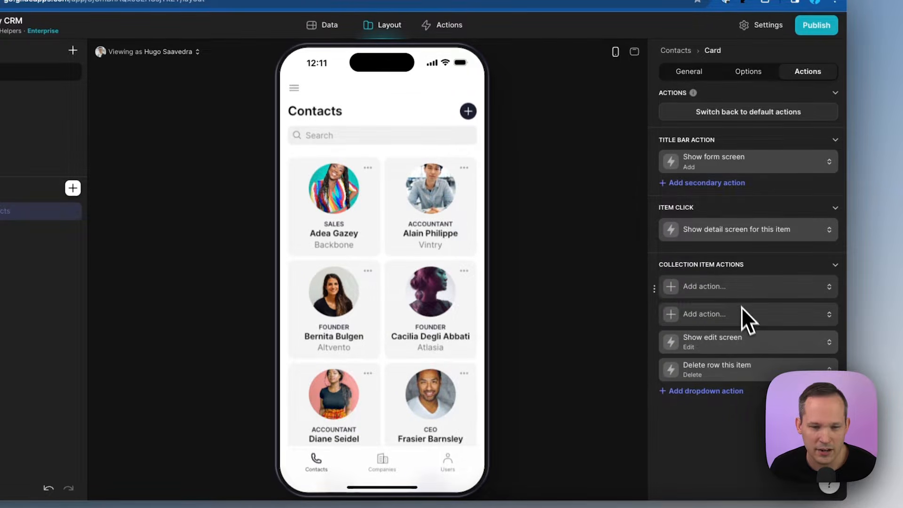
click(732, 287)
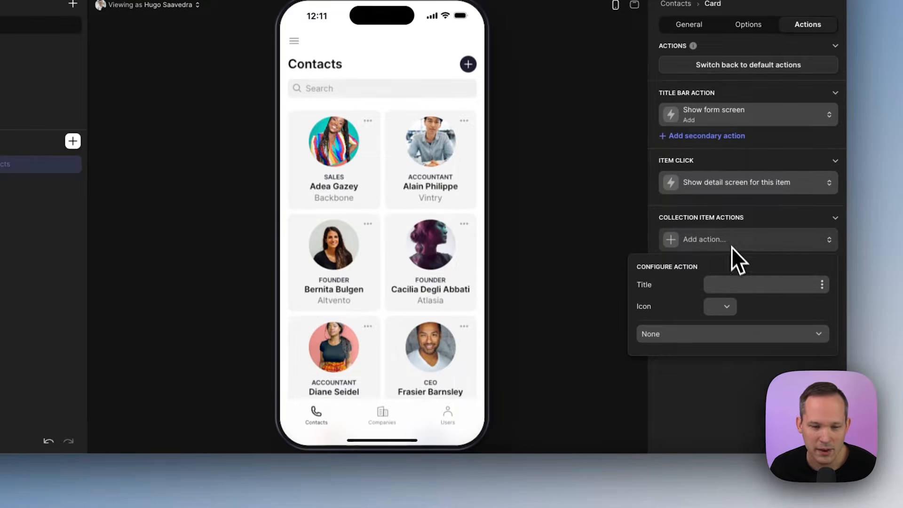
click(738, 333)
mouse_move(727, 250)
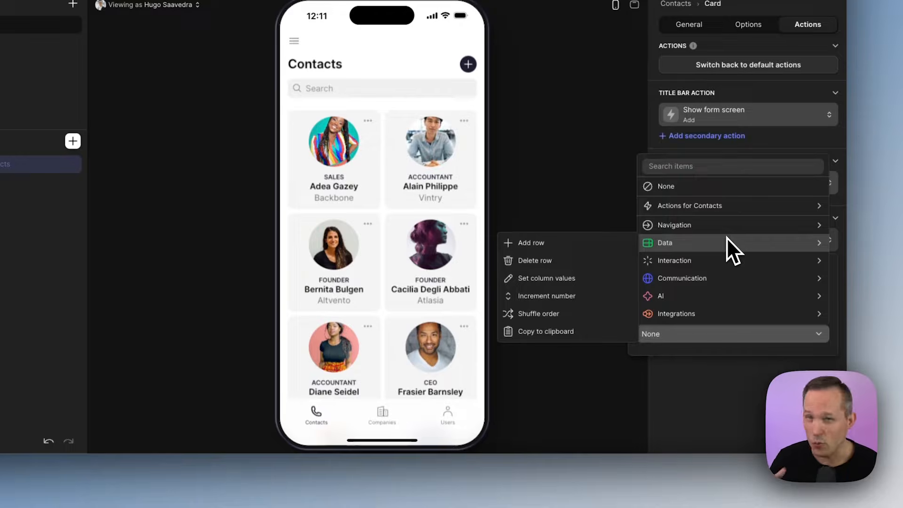
mouse_move(726, 233)
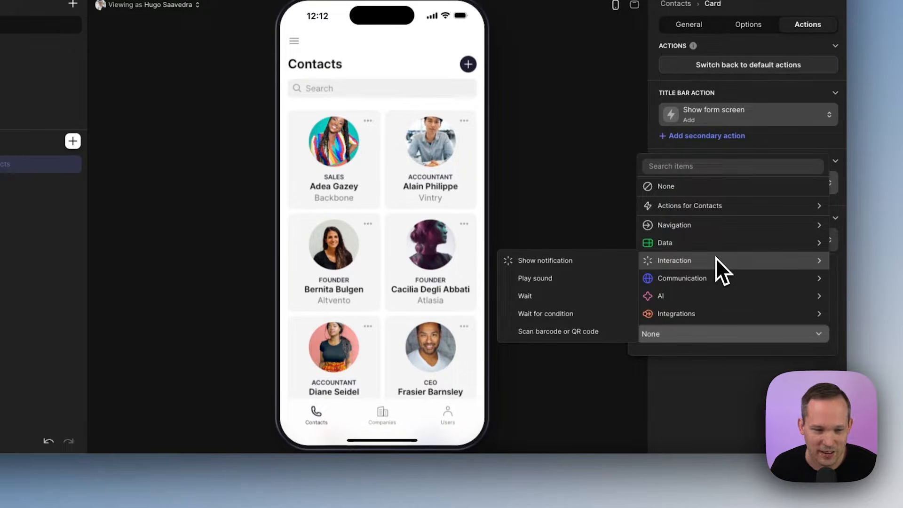
key(Down)
mouse_move(711, 285)
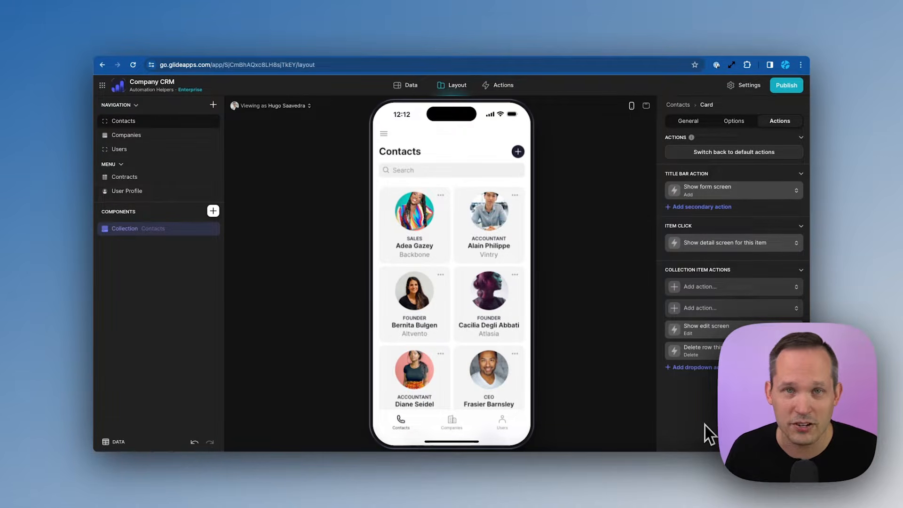
Open the Contacts data table and examine the configuration of its Contracts / Relation column.
click(512, 88)
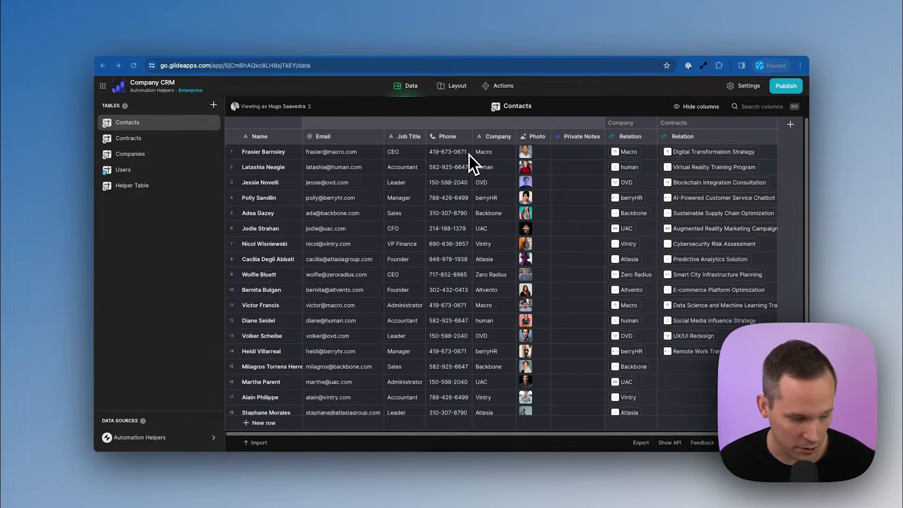
scroll(525, 141, right, 2)
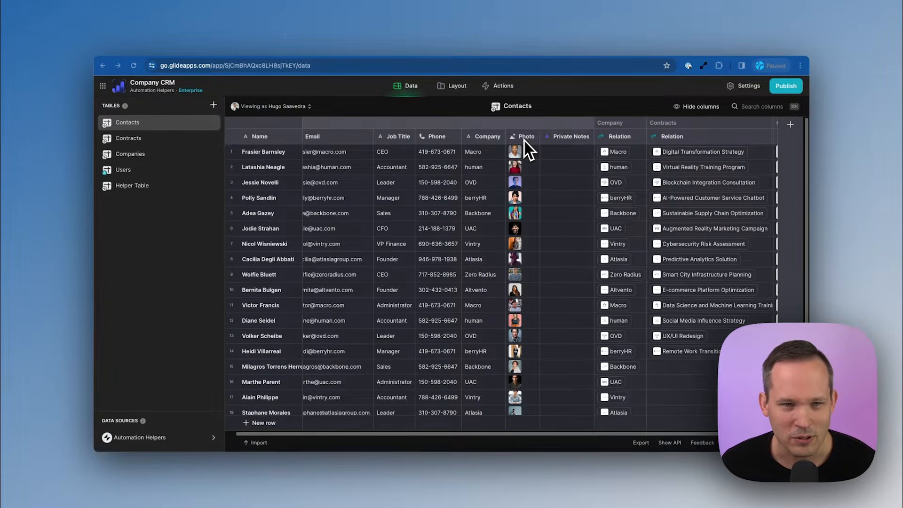
scroll(528, 150, right, 3)
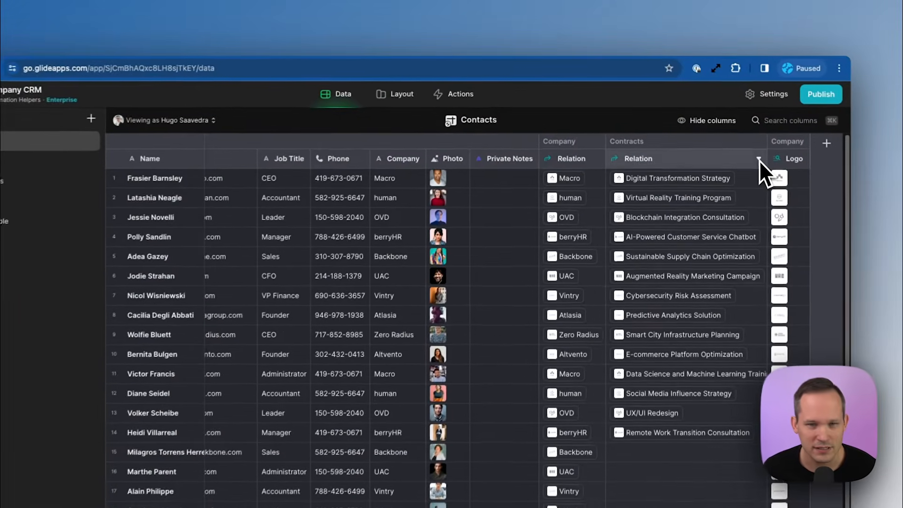
click(759, 160)
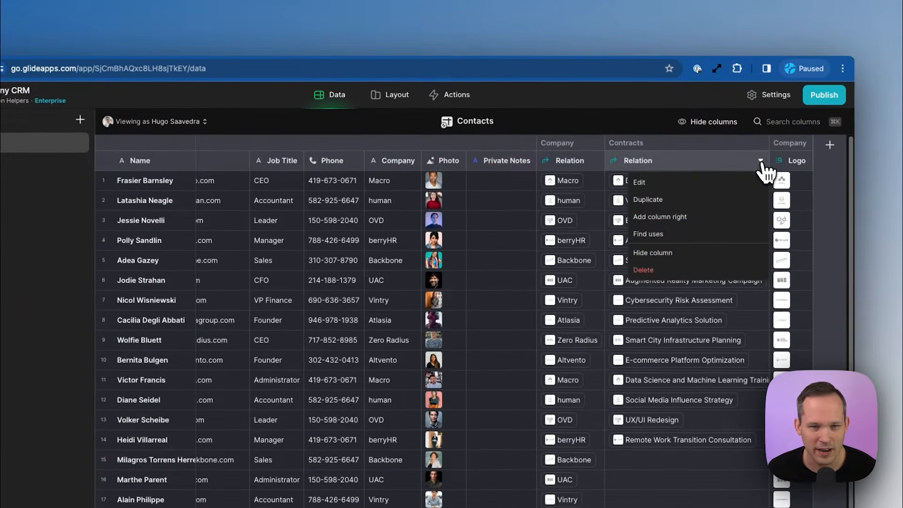
click(720, 179)
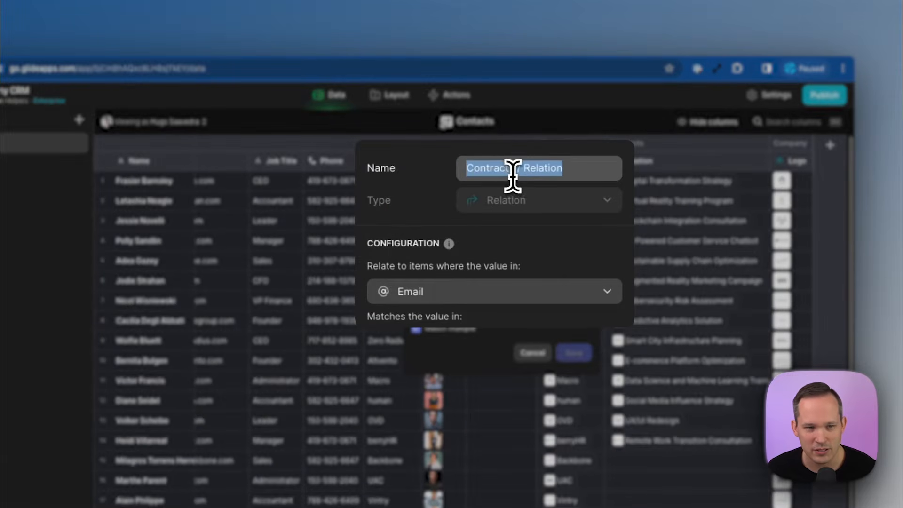
click(518, 185)
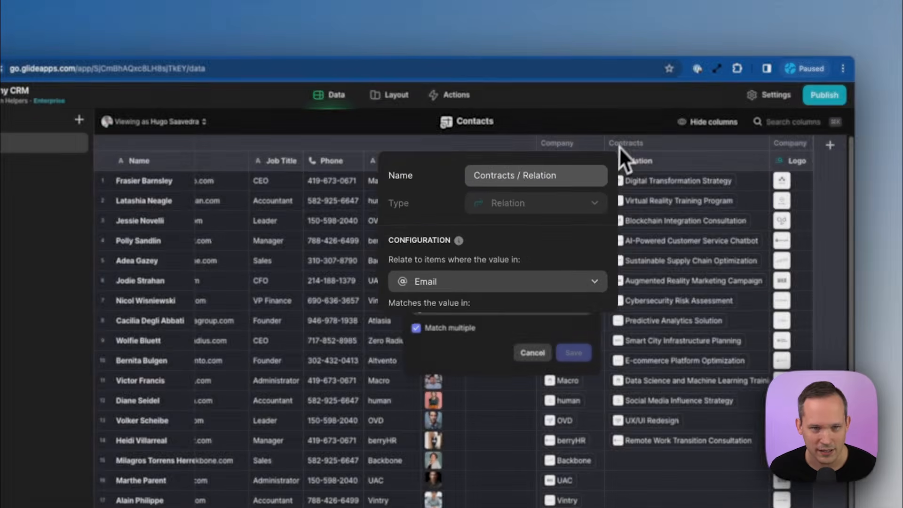
click(625, 116)
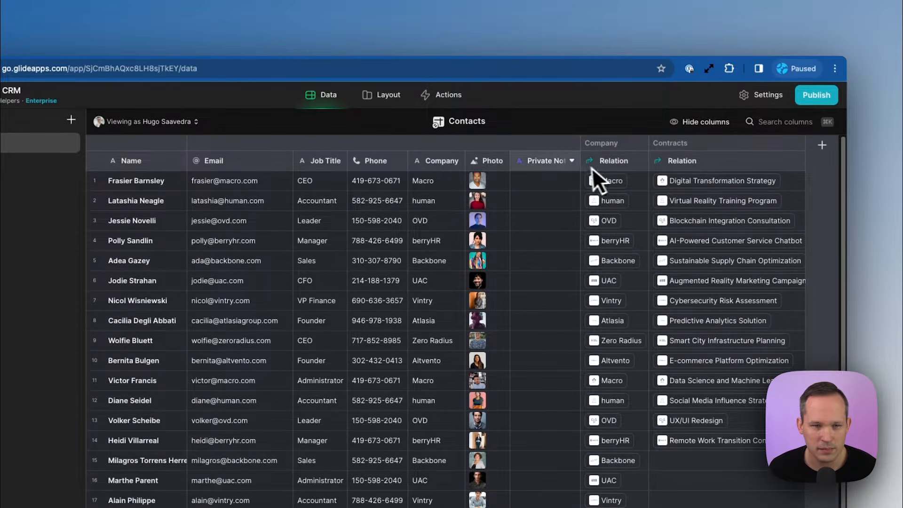
Start a new column after Private Notes and examine the Basic, Computed, AI and Integrations column types.
click(571, 160)
click(553, 212)
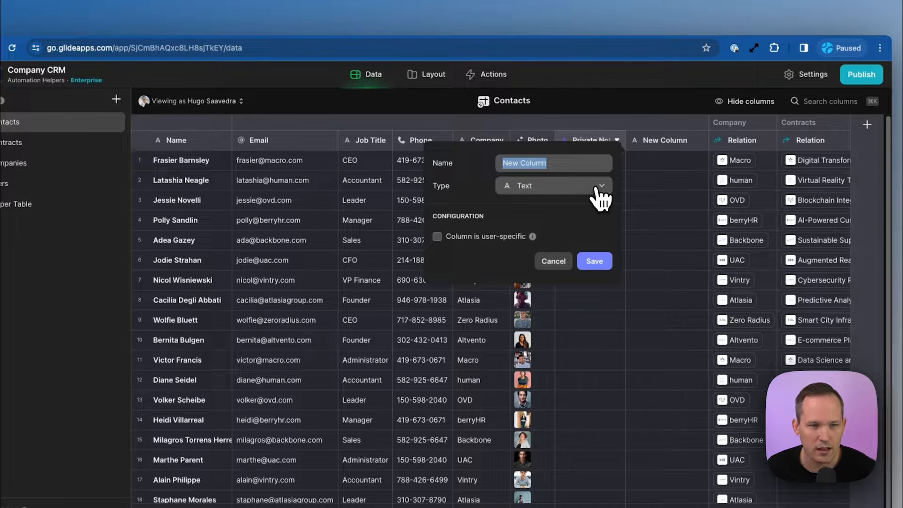
click(597, 191)
mouse_move(569, 229)
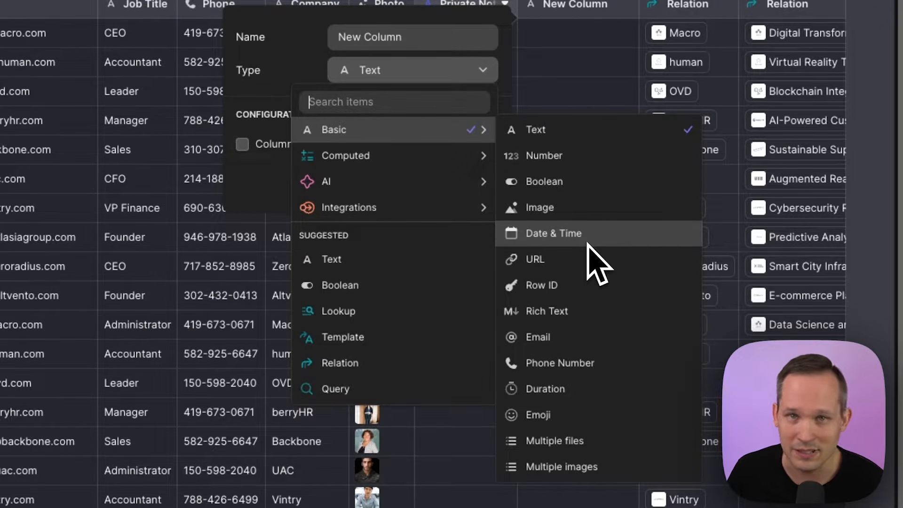
mouse_move(459, 167)
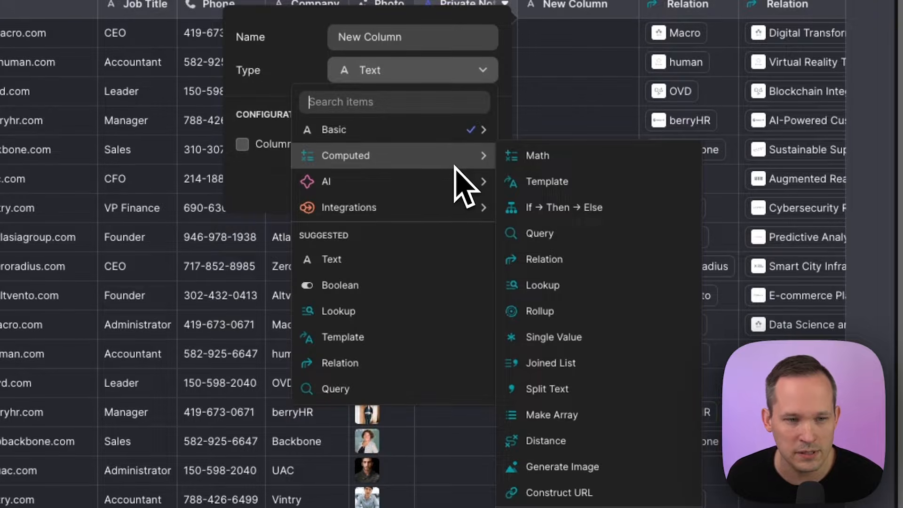
mouse_move(453, 182)
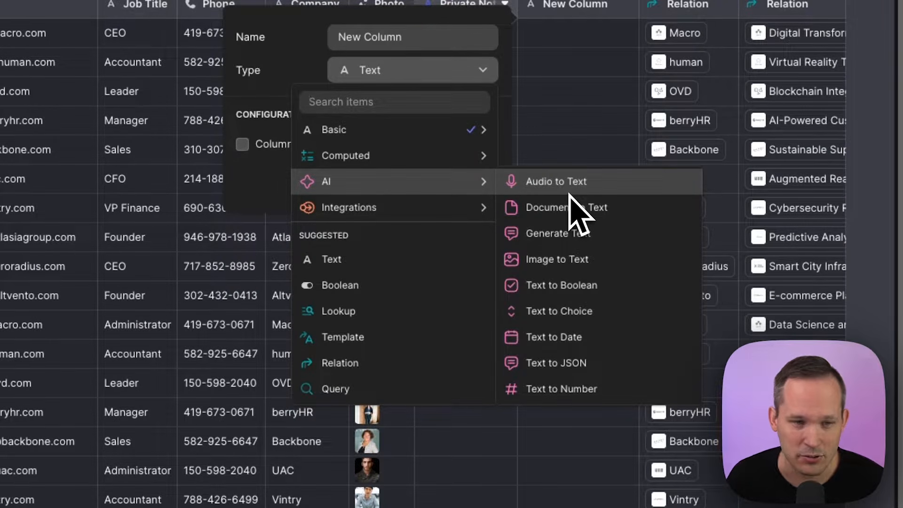
mouse_move(470, 202)
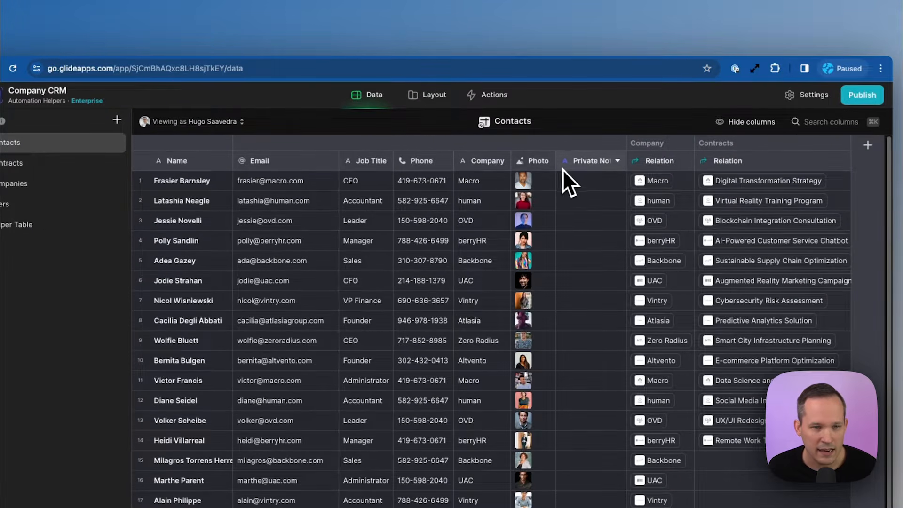
Add a column named Role after the Company column in the Contacts table, with Template as its type.
click(491, 159)
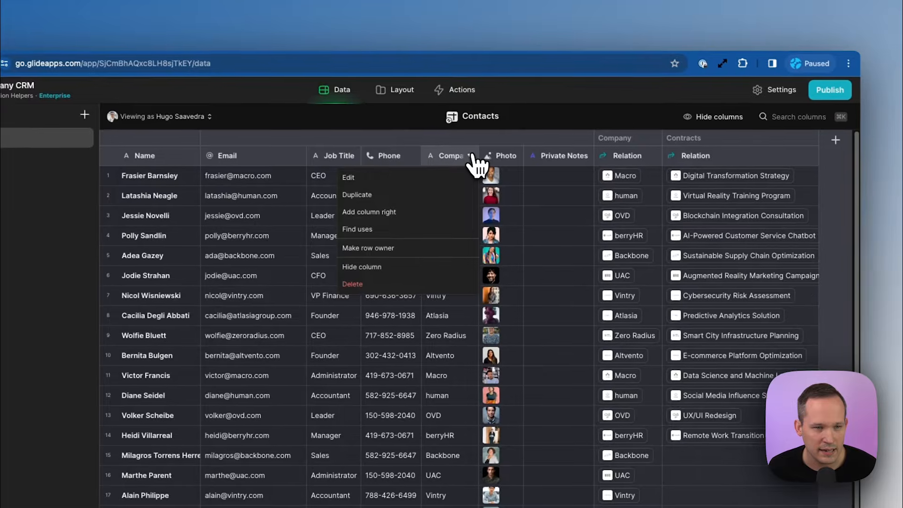
click(424, 215)
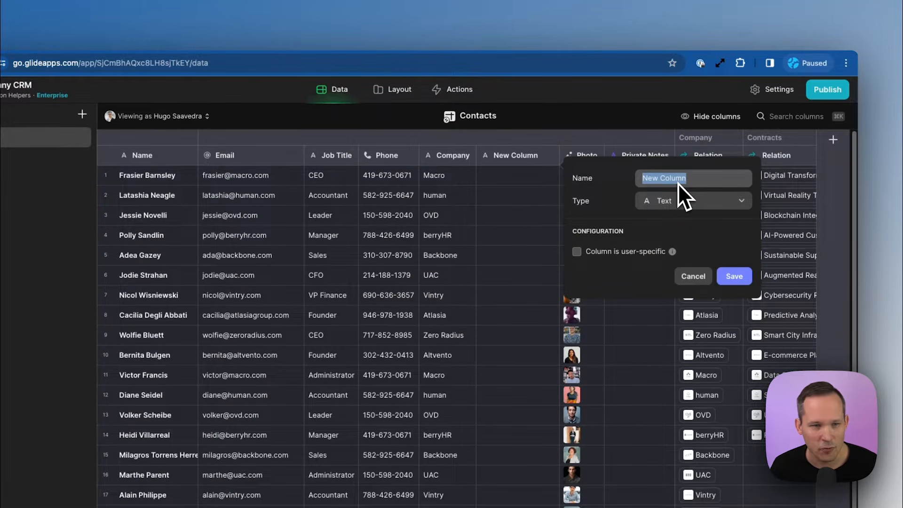
text(Role)
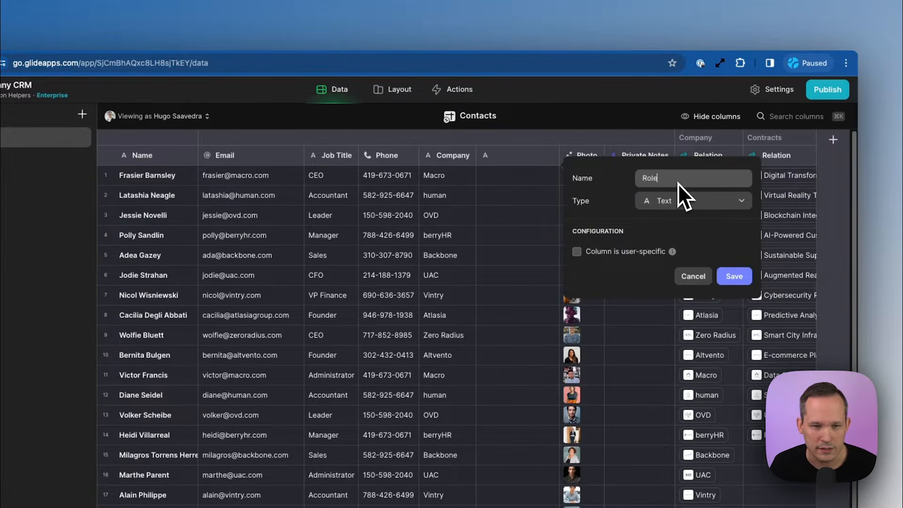
click(681, 201)
mouse_move(710, 252)
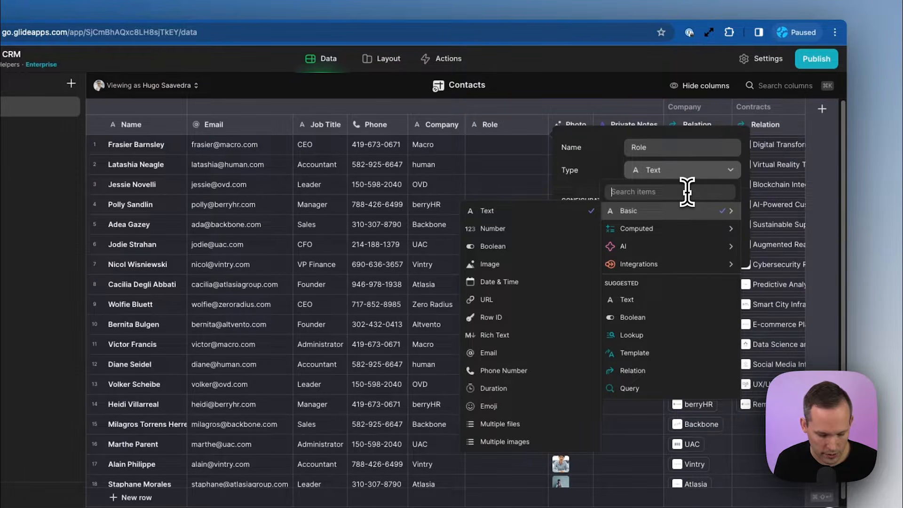
text(Tem)
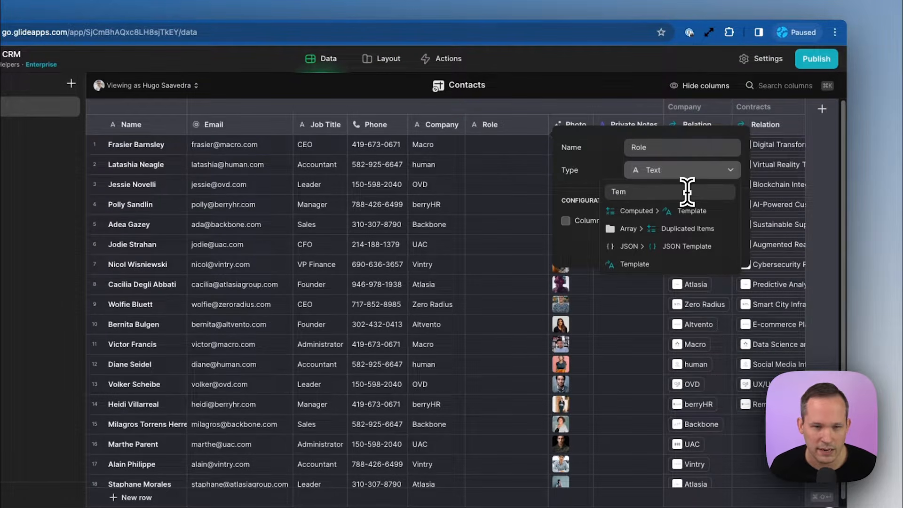
click(704, 213)
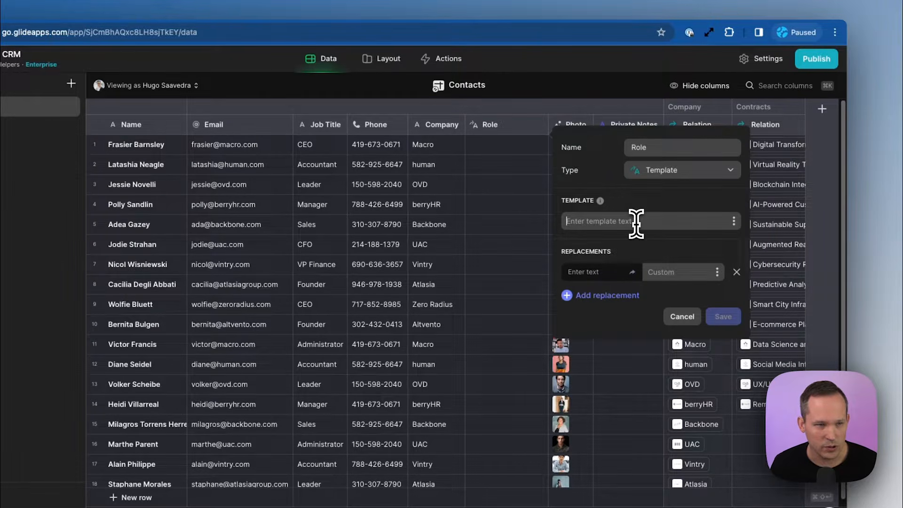
Set the Role column's template to "Title at Company" and replace Title with the contact's own Job Title column.
text(Title at)
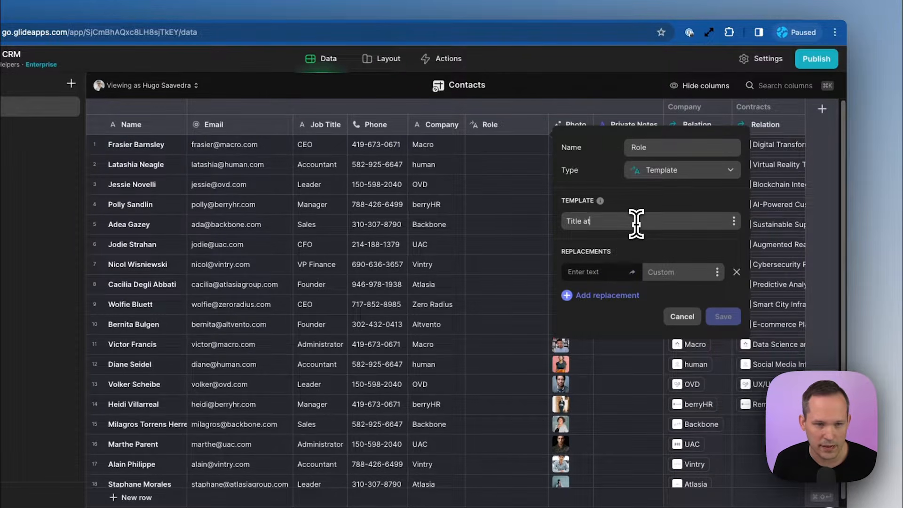
text( Company)
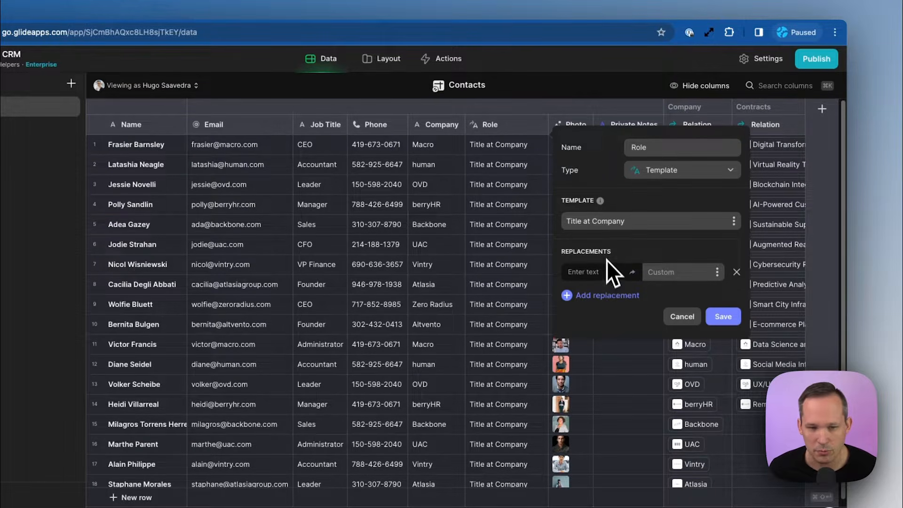
click(590, 271)
text(Title)
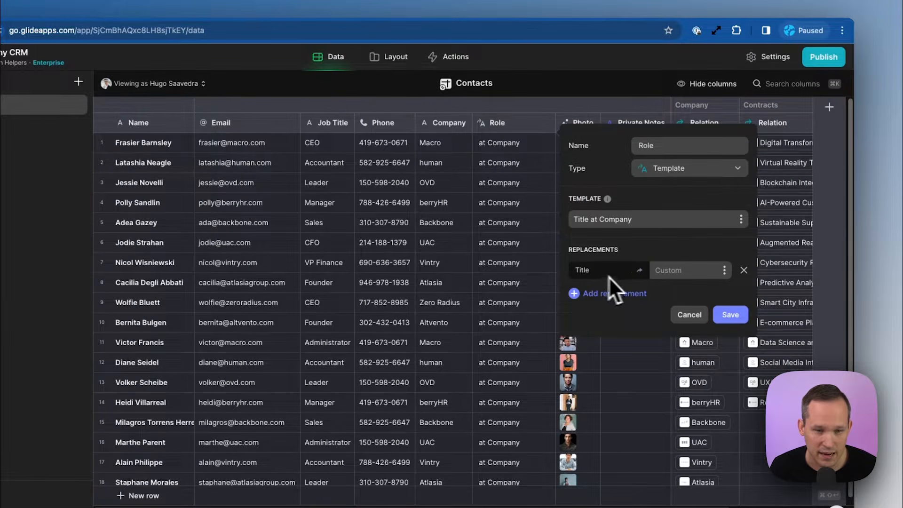
click(724, 270)
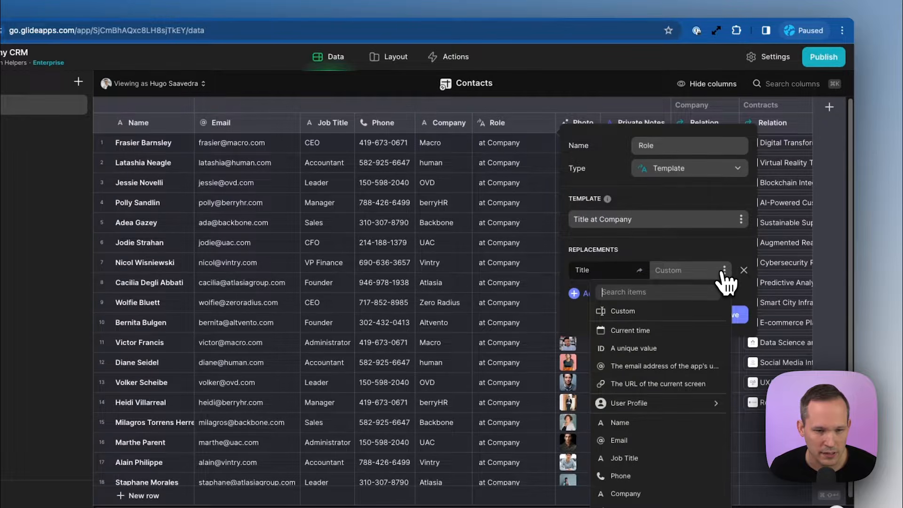
text(job)
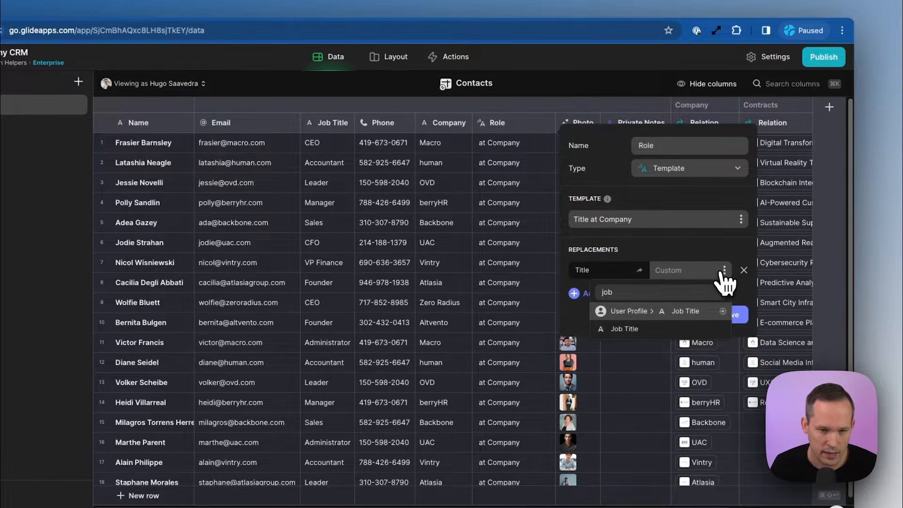
click(703, 328)
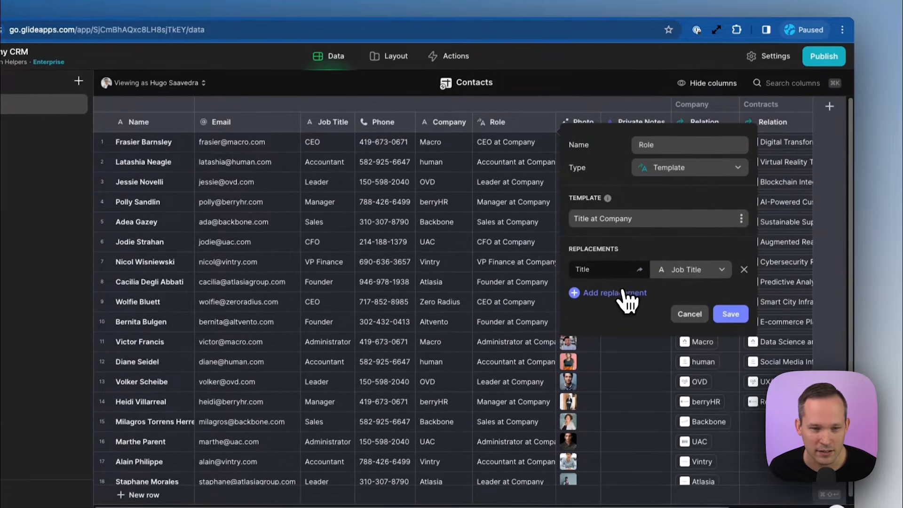
Add a second replacement that swaps Company for the Company column, and save the Role column.
click(625, 297)
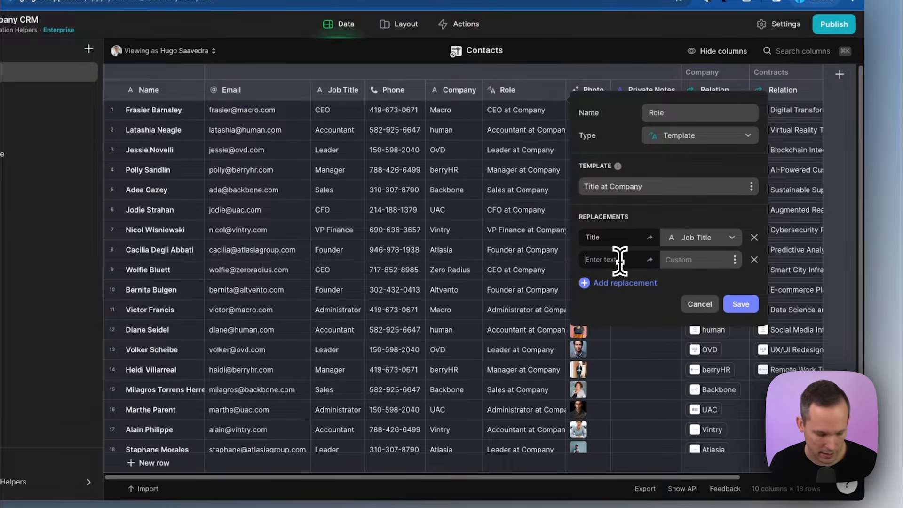
text(Company)
click(676, 259)
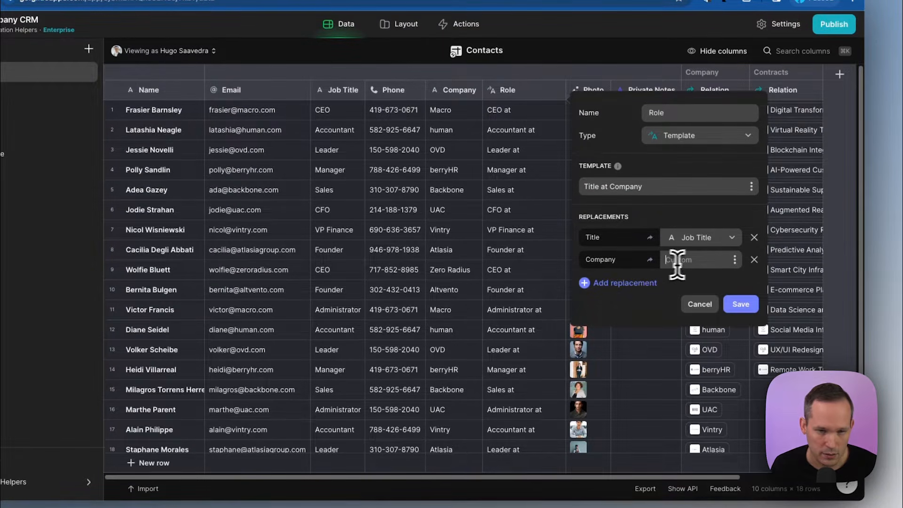
click(736, 260)
click(630, 482)
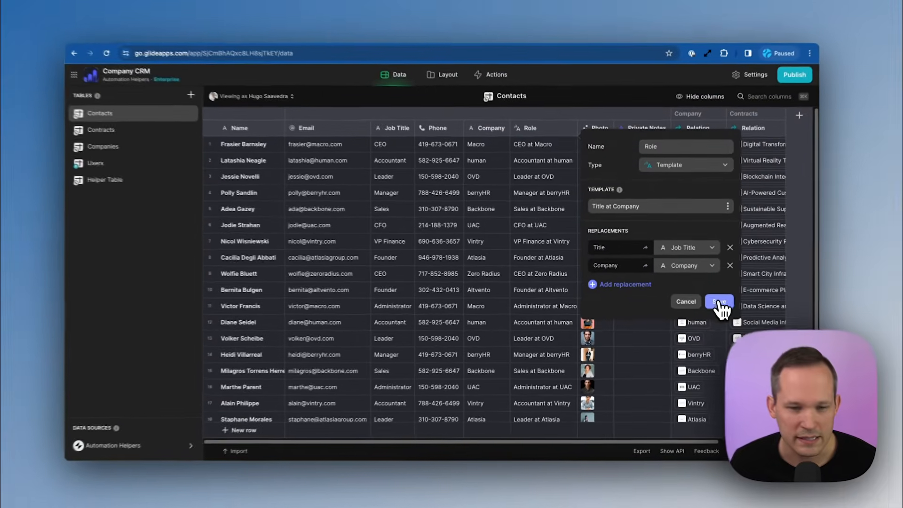
click(741, 304)
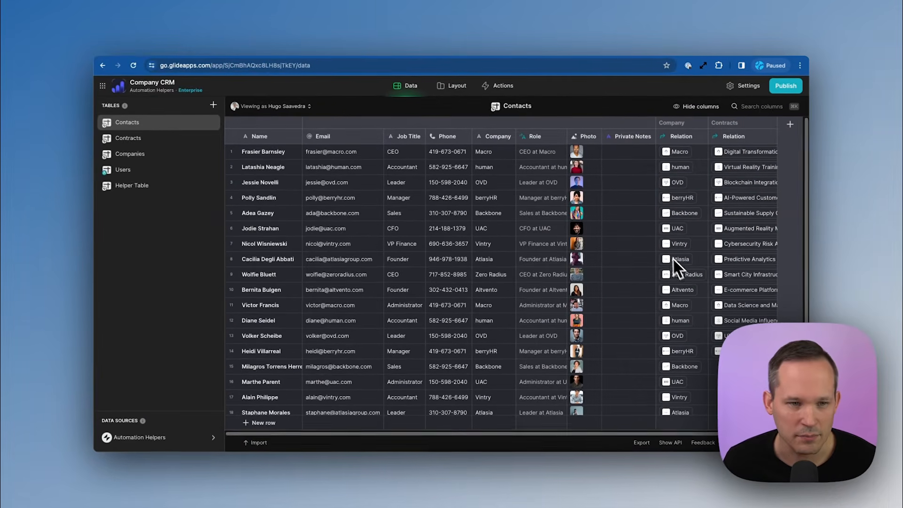
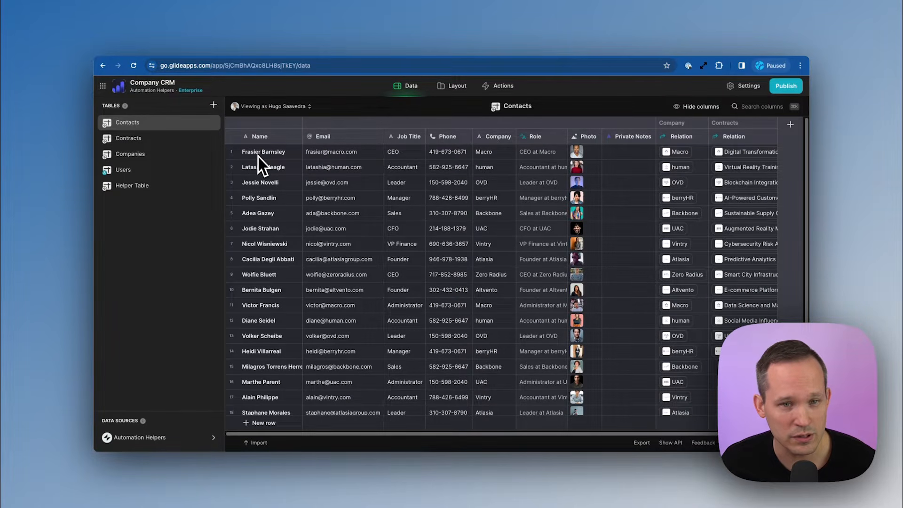
Examine the first contact's related company, the Company / Relation column's matching configuration and the Companies table it links to.
click(667, 153)
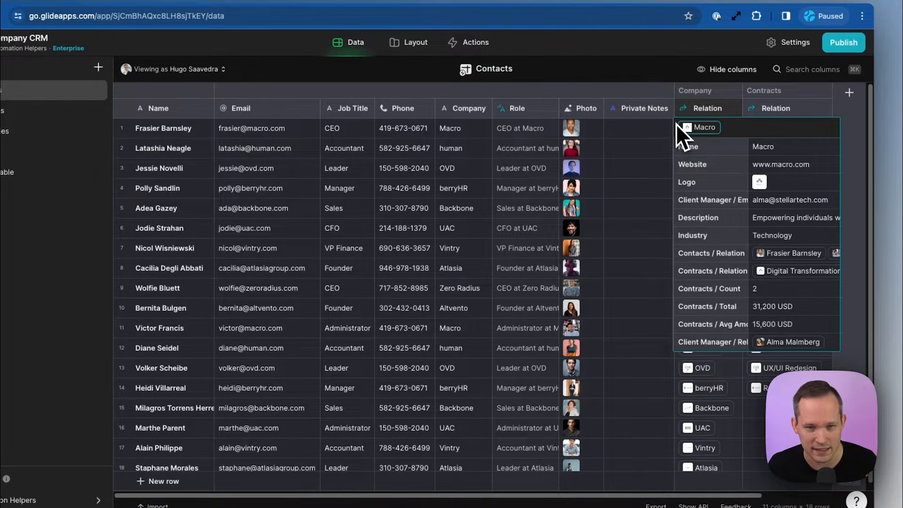
click(643, 69)
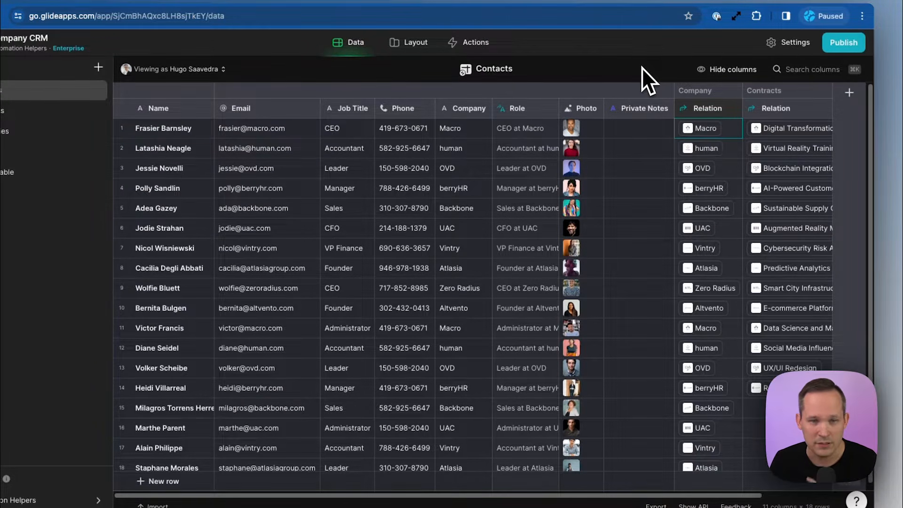
click(732, 108)
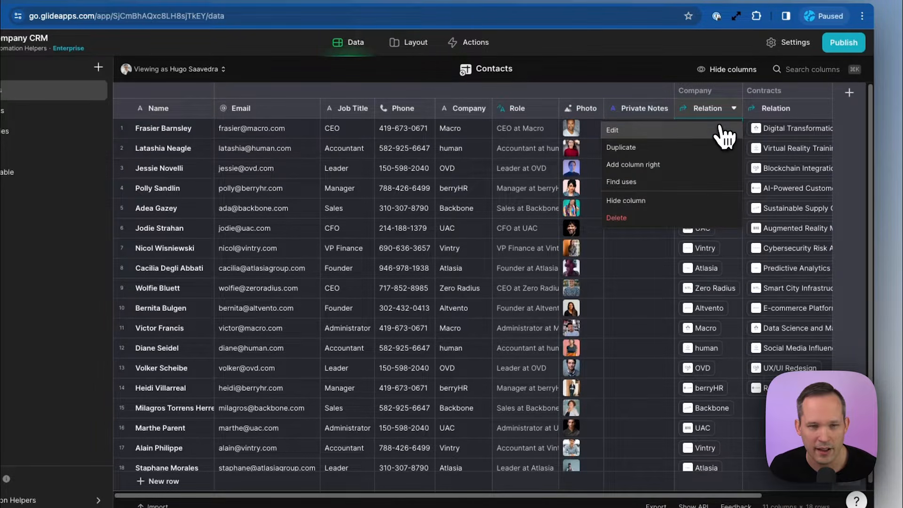
click(722, 131)
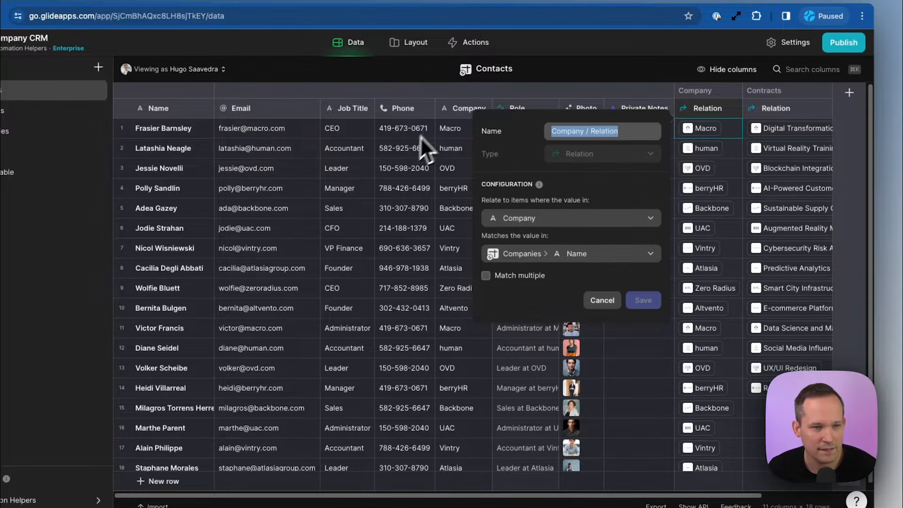
double_click(448, 135)
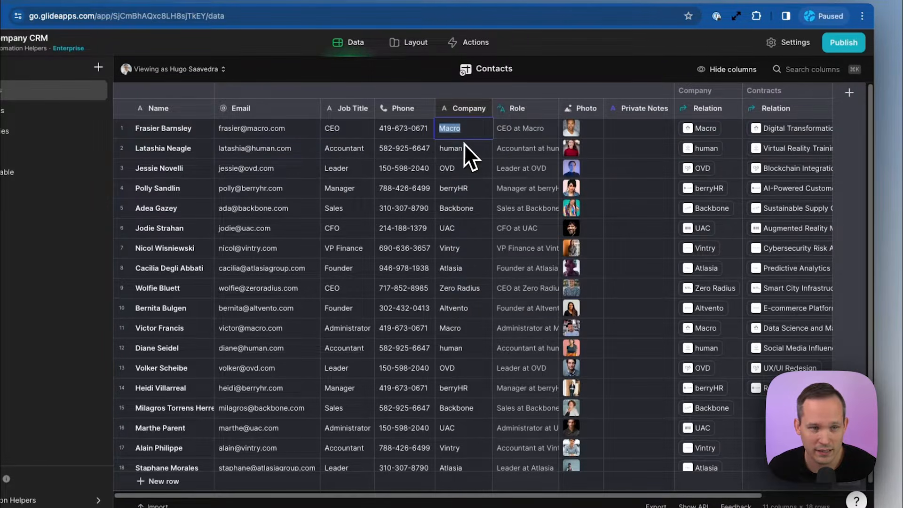
click(458, 164)
click(734, 108)
click(696, 130)
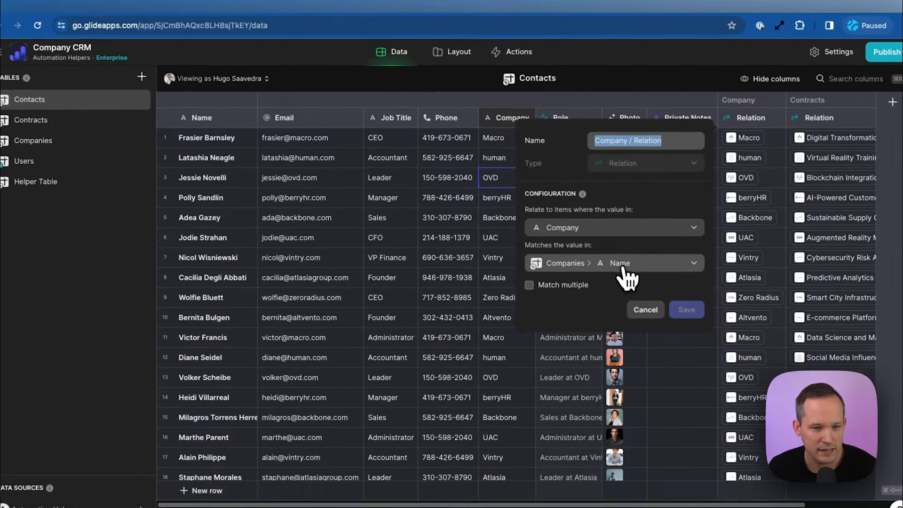
click(632, 269)
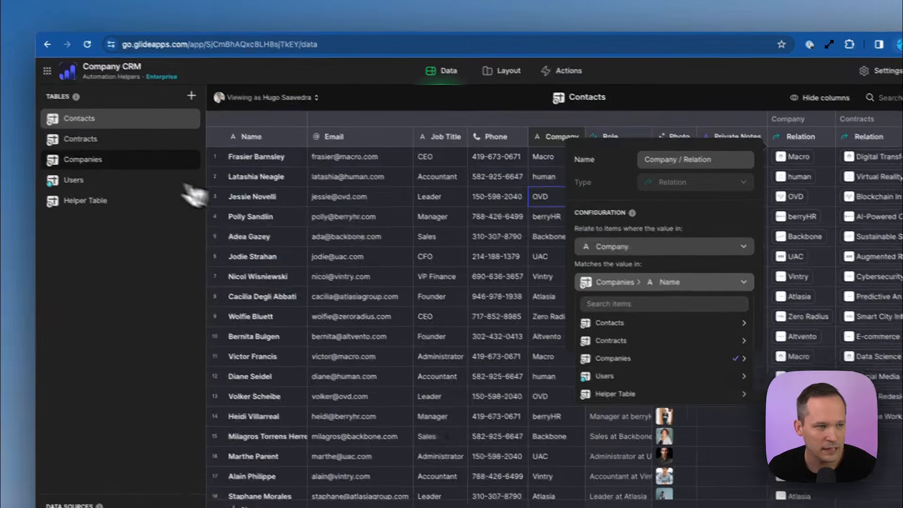
click(104, 160)
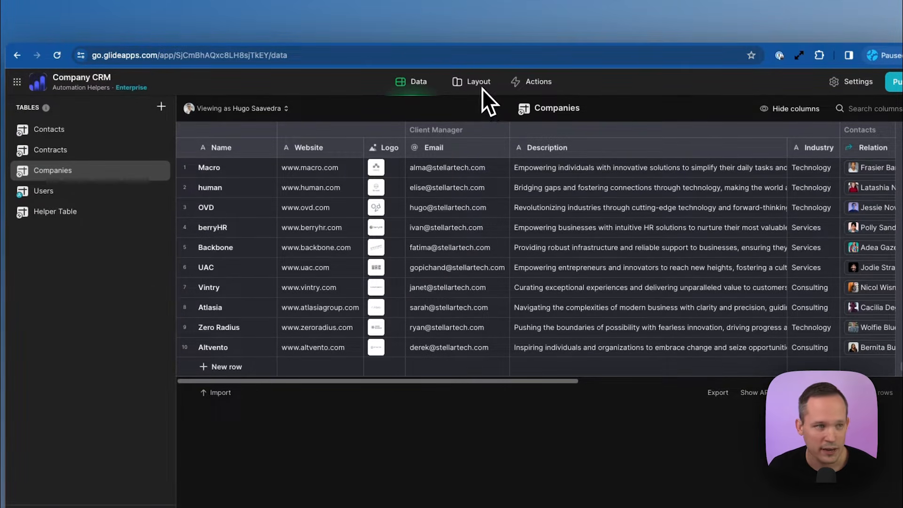
Change the first contact's company to Macroo in the Contacts table to test the relation, and undo the edit.
click(49, 131)
scroll(709, 254, right, 3)
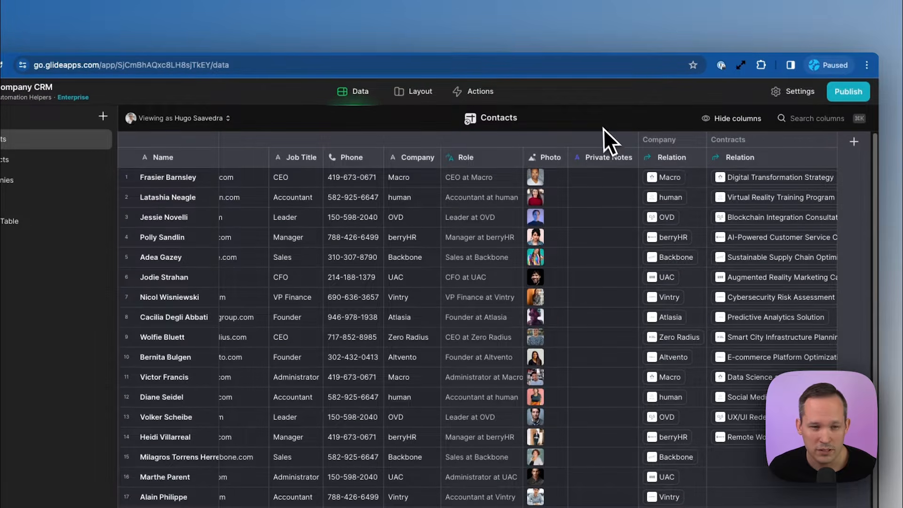
double_click(411, 176)
key(Escape)
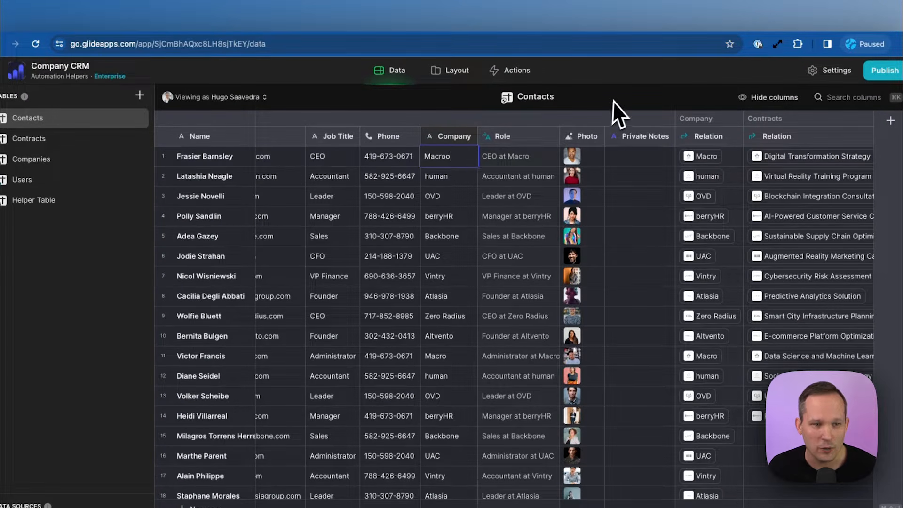
text(o)
key(Return)
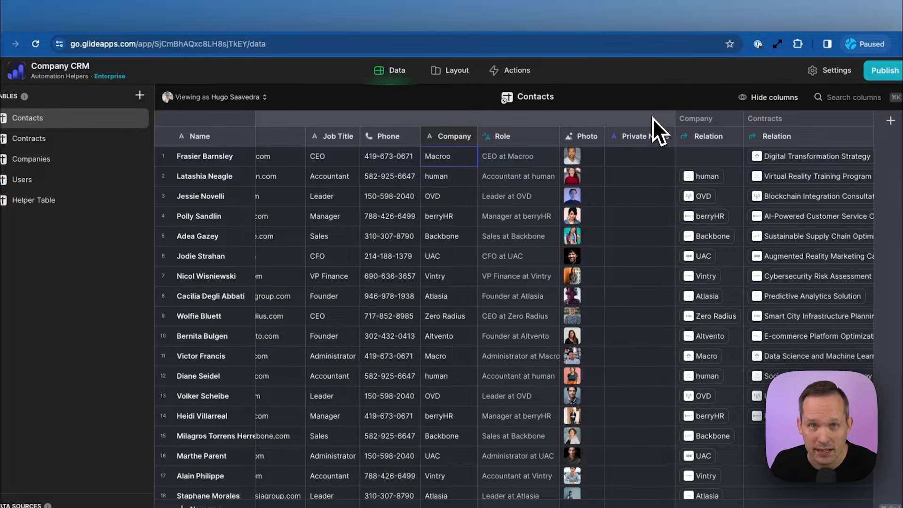
key(ctrl+z)
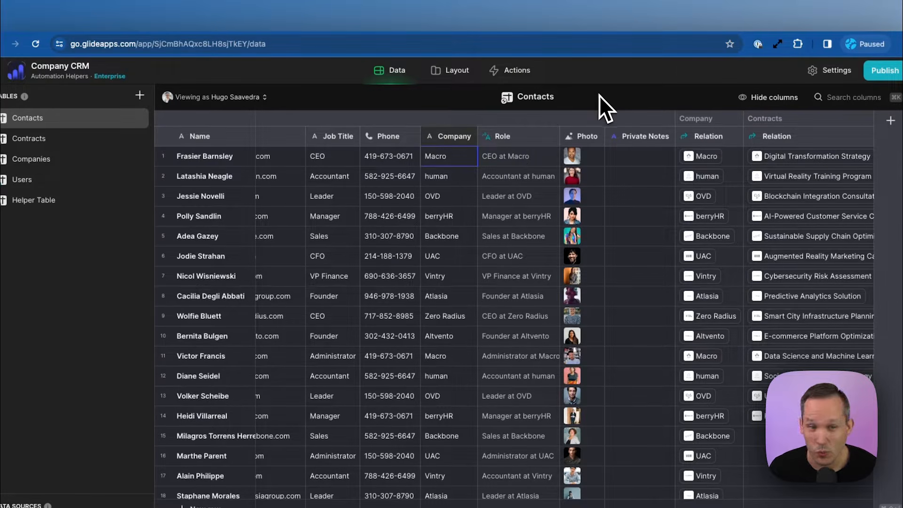
Add a Row ID column to the Contacts table and view the Row ID column of the Companies table.
click(665, 136)
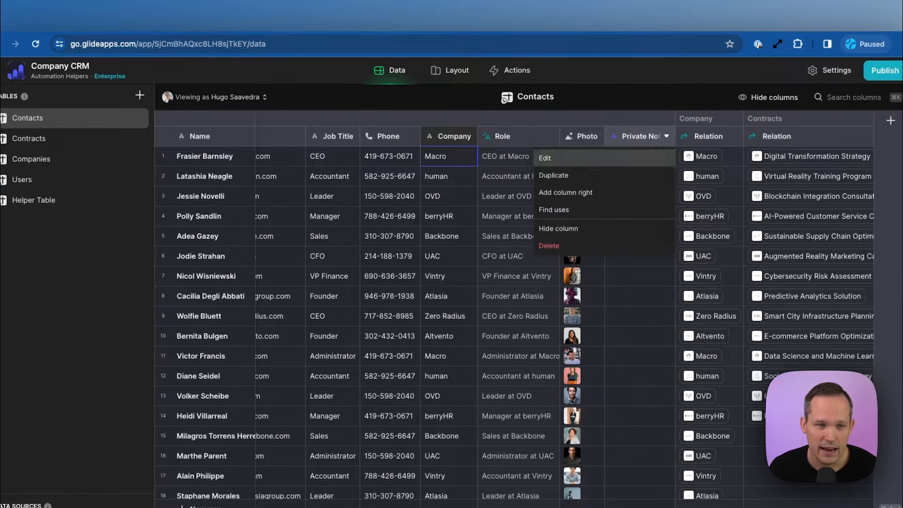
click(629, 192)
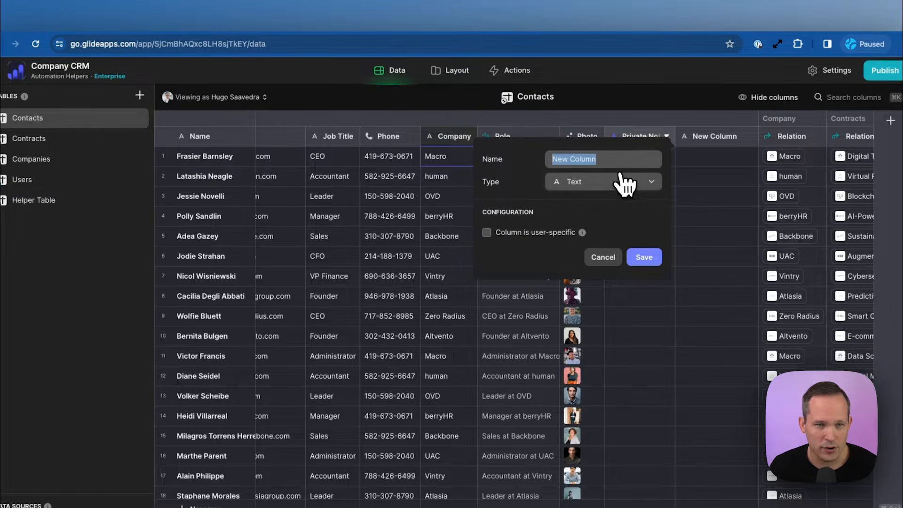
click(623, 188)
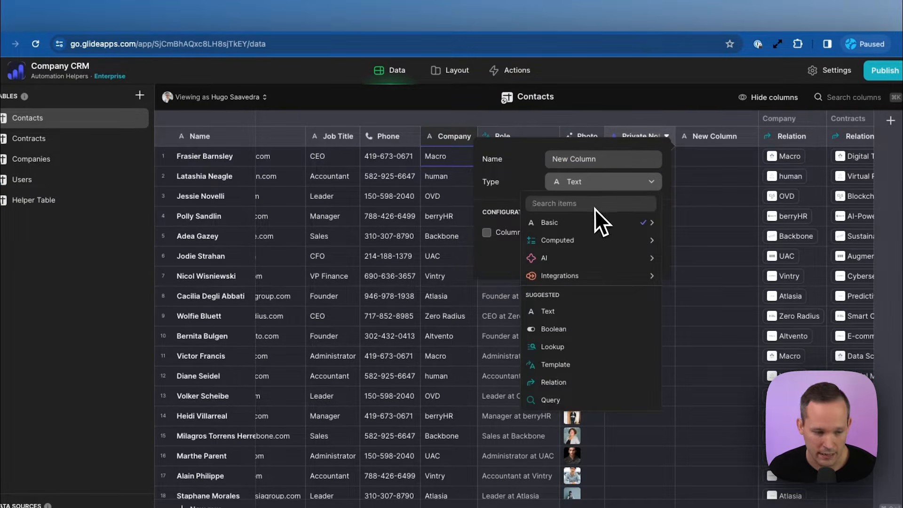
text(row)
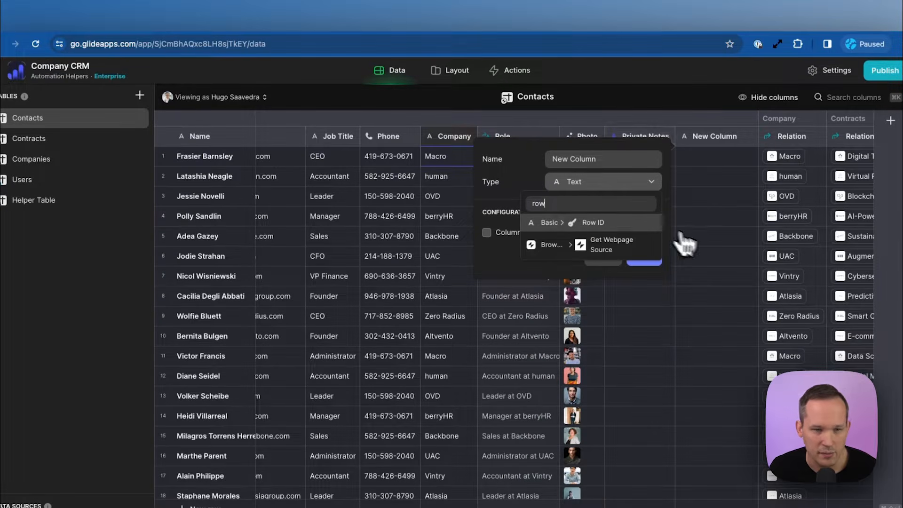
click(631, 220)
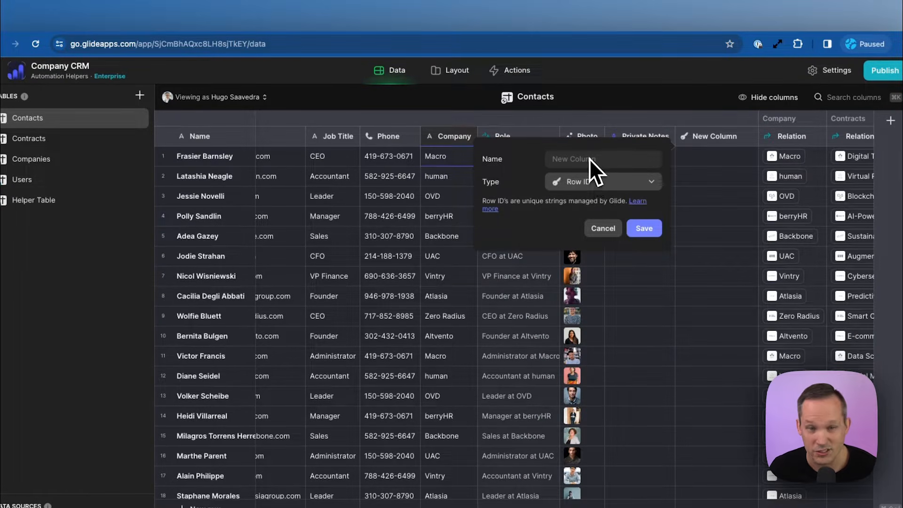
click(645, 229)
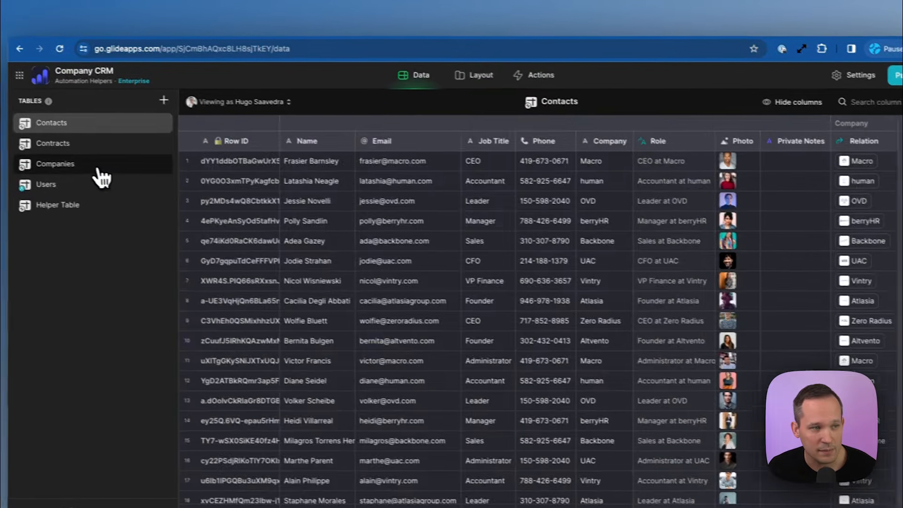
click(70, 162)
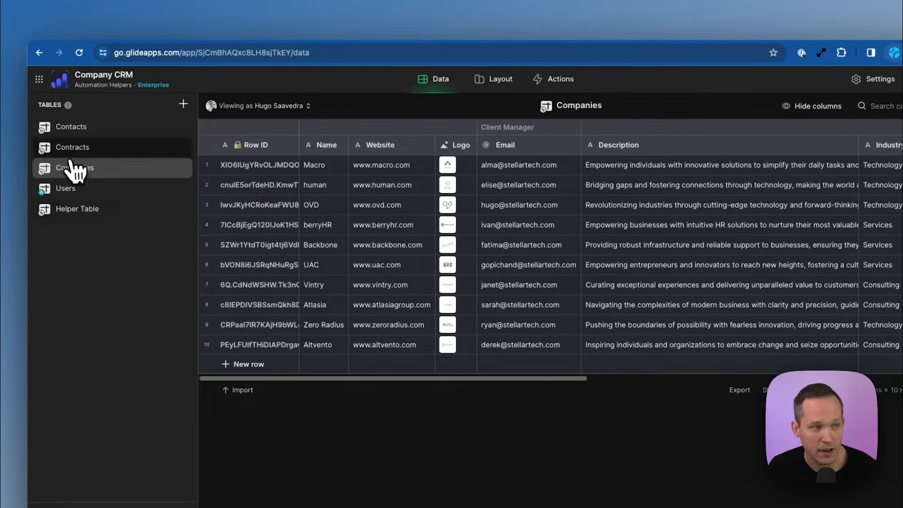
click(70, 126)
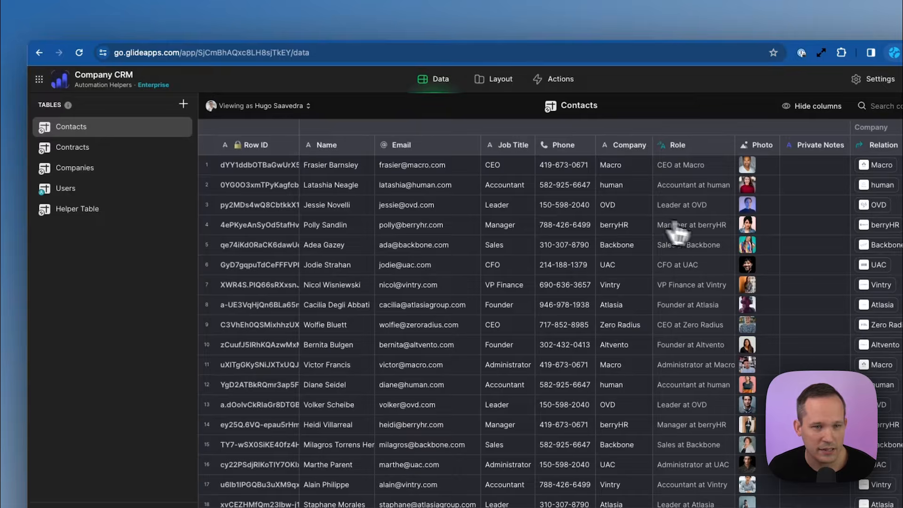
Add a text column named Company ID directly after the Company column in the Contacts table and save it.
scroll(703, 233, right, 2)
scroll(706, 231, right, 1)
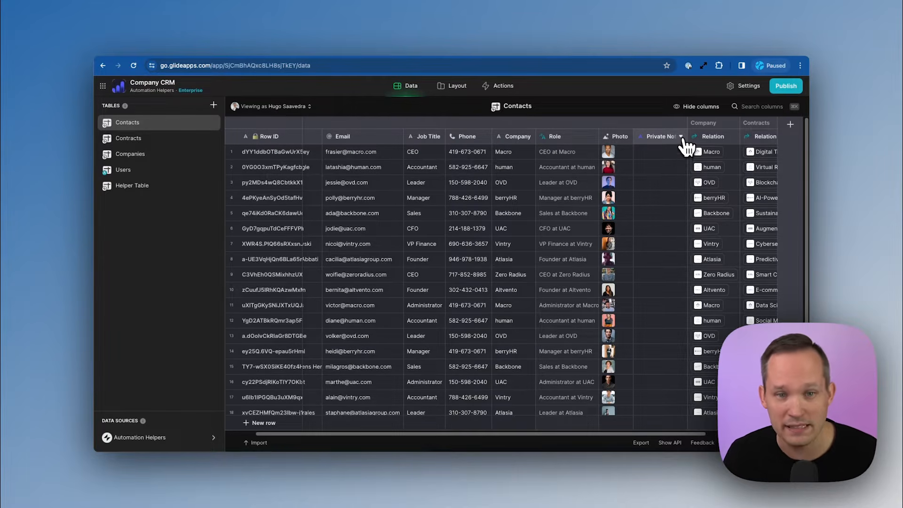
scroll(602, 141, right, 1)
click(518, 137)
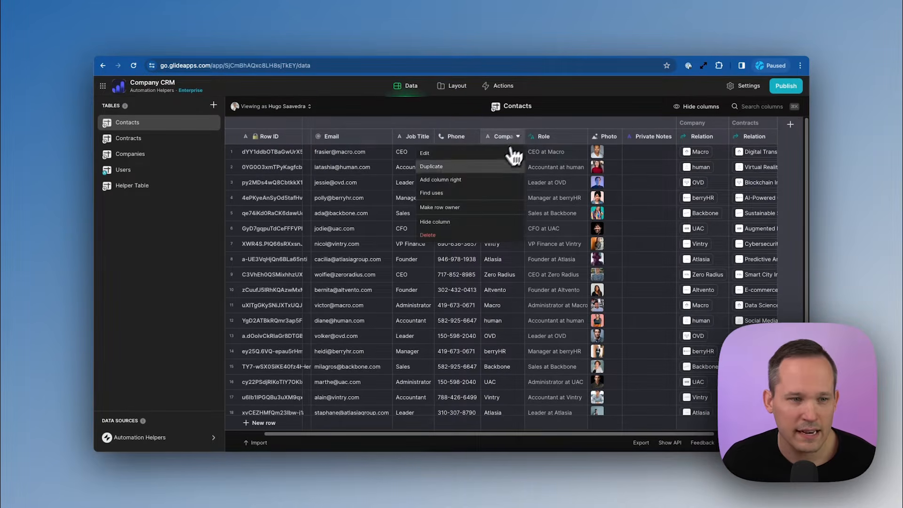
click(487, 189)
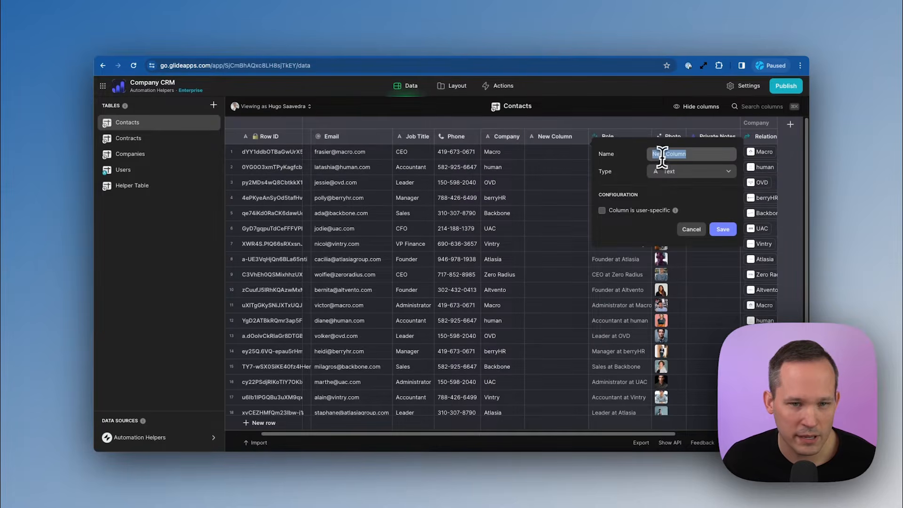
text(Company ID)
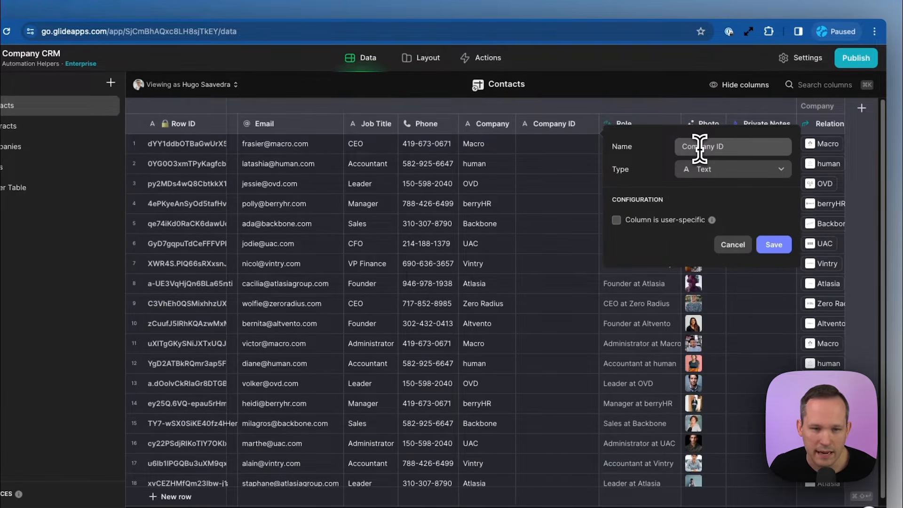
click(780, 245)
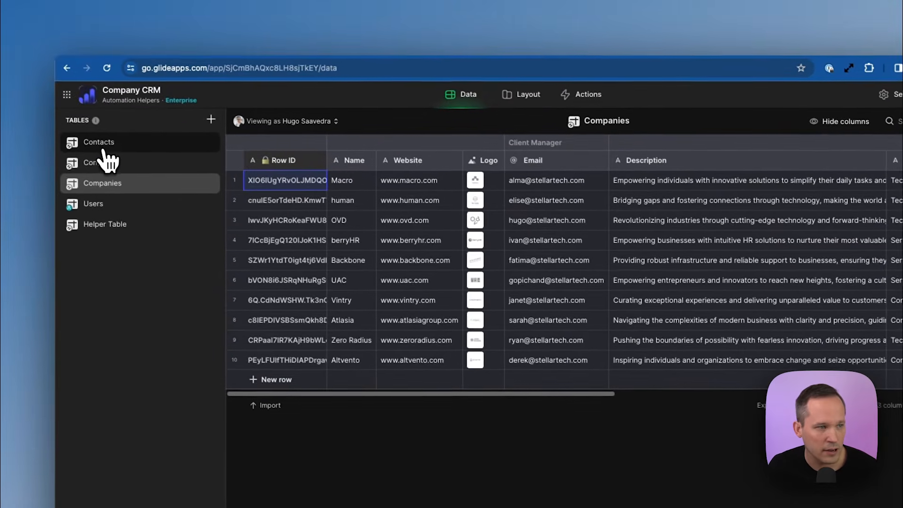
Paste Macro's Row ID from the Companies table into the first contact's Company ID cell, and widen that column to fit the value.
click(105, 147)
click(588, 150)
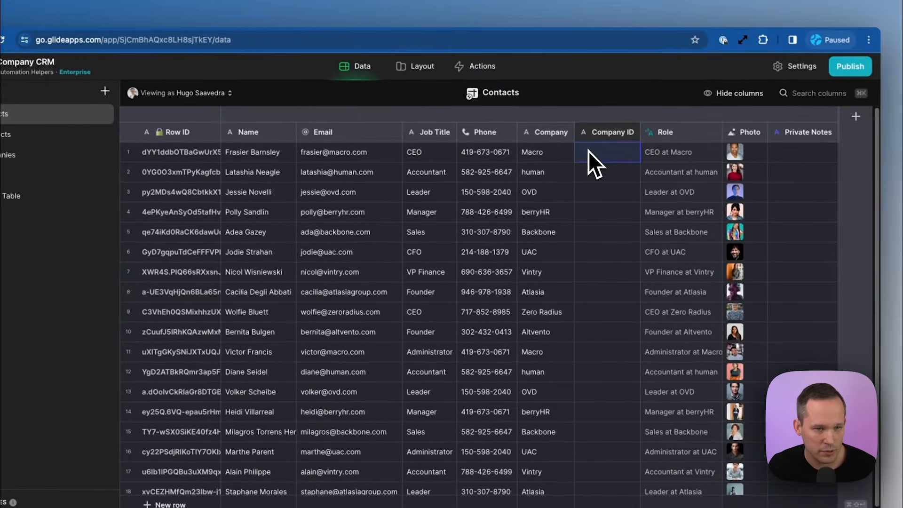
key(super+v)
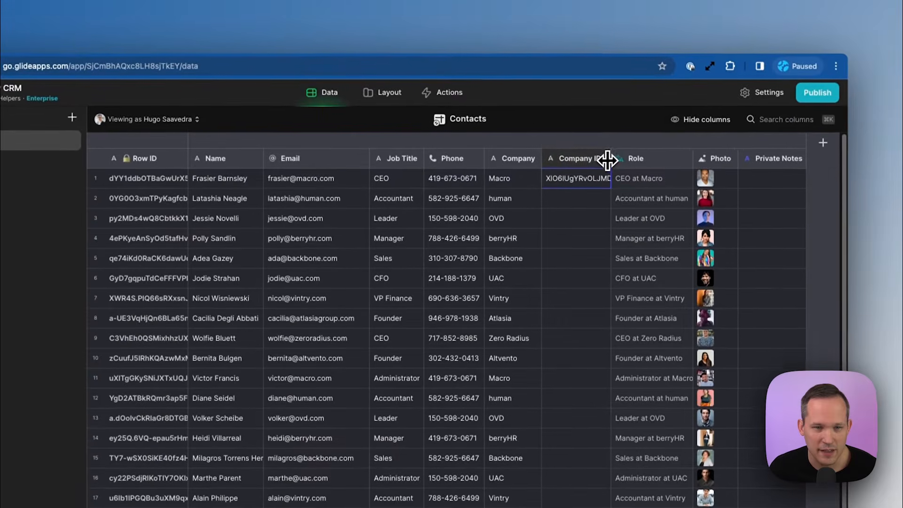
drag(607, 160, 654, 163)
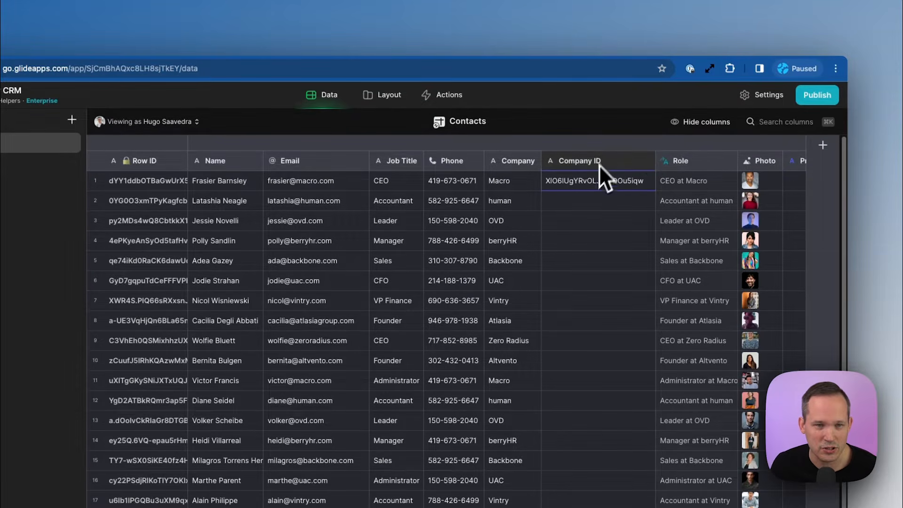
Add a Relation column named Related Company directly after the Company ID column in the Contacts table.
scroll(630, 226, right, 3)
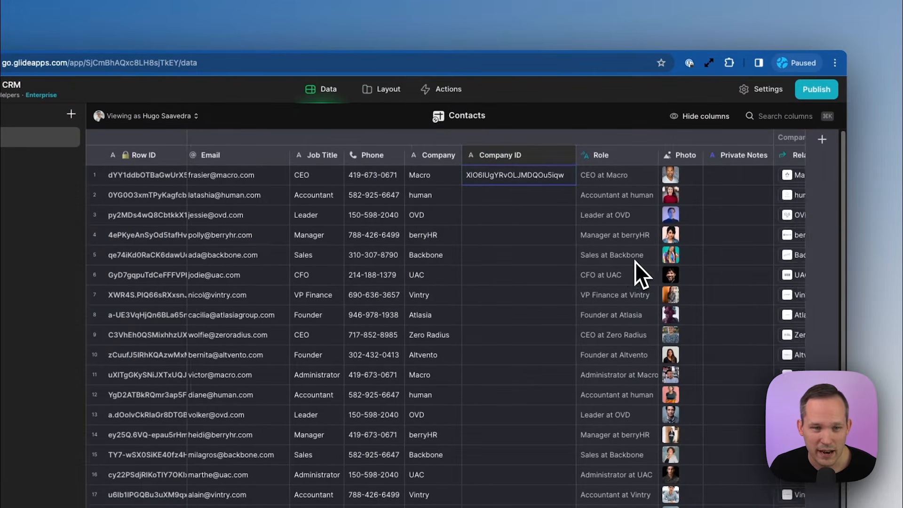
scroll(635, 261, right, 1)
click(537, 155)
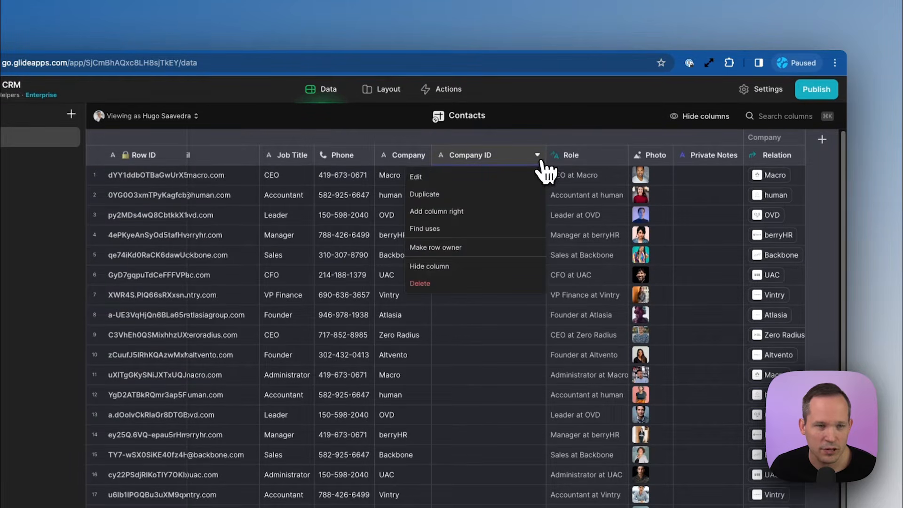
click(492, 210)
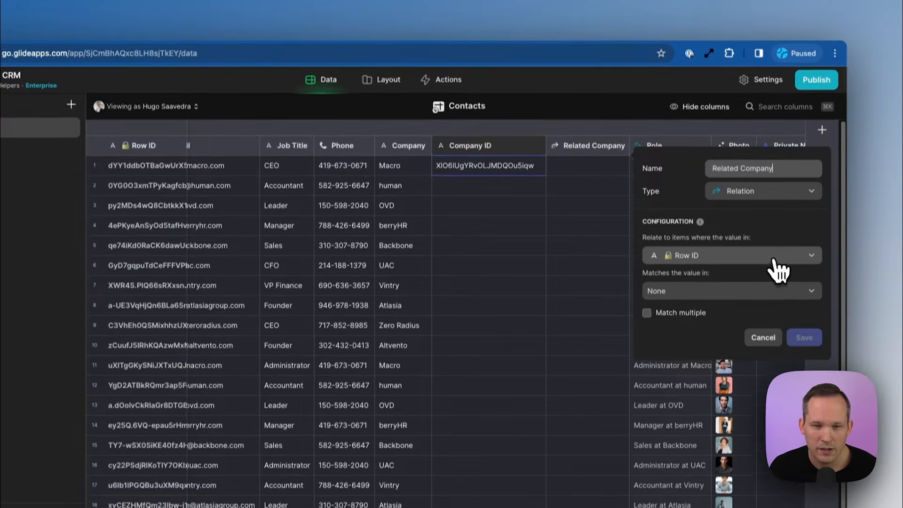
Configure the Related Company relation to match Company ID with the Row ID column of the Companies table.
click(776, 265)
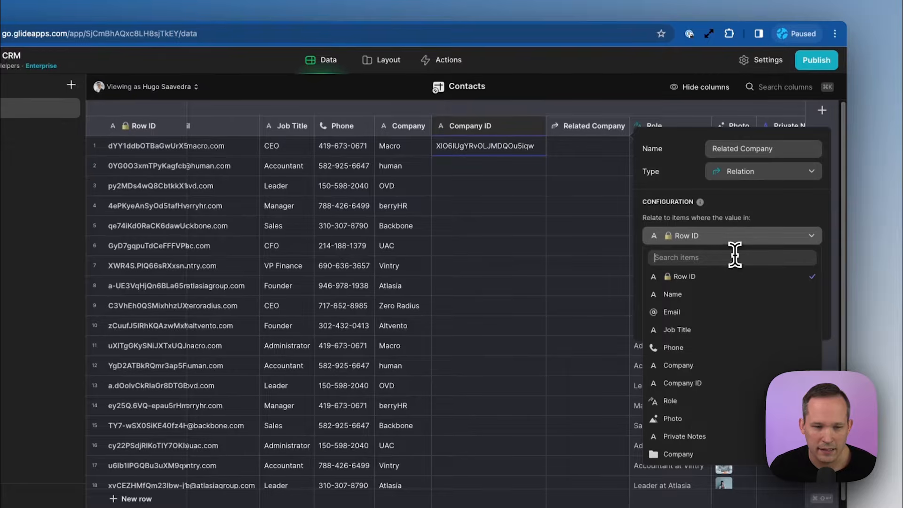
text(c)
click(713, 294)
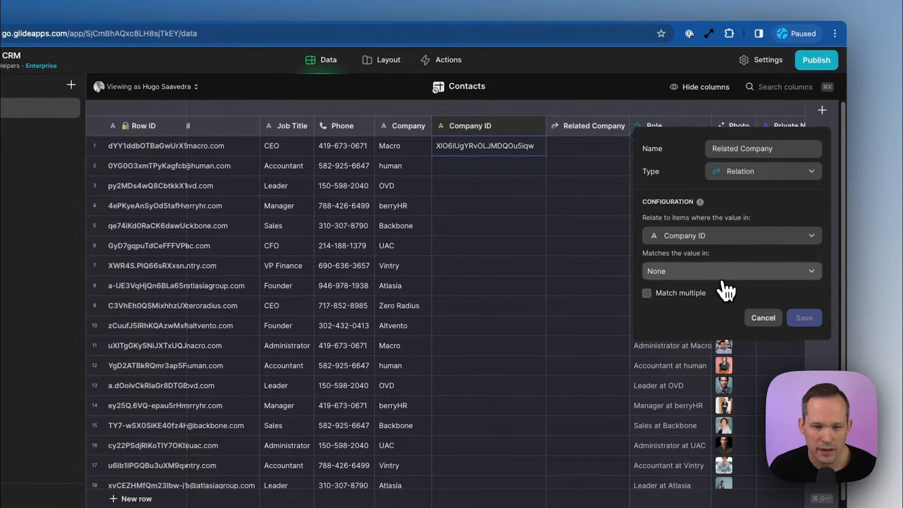
click(724, 275)
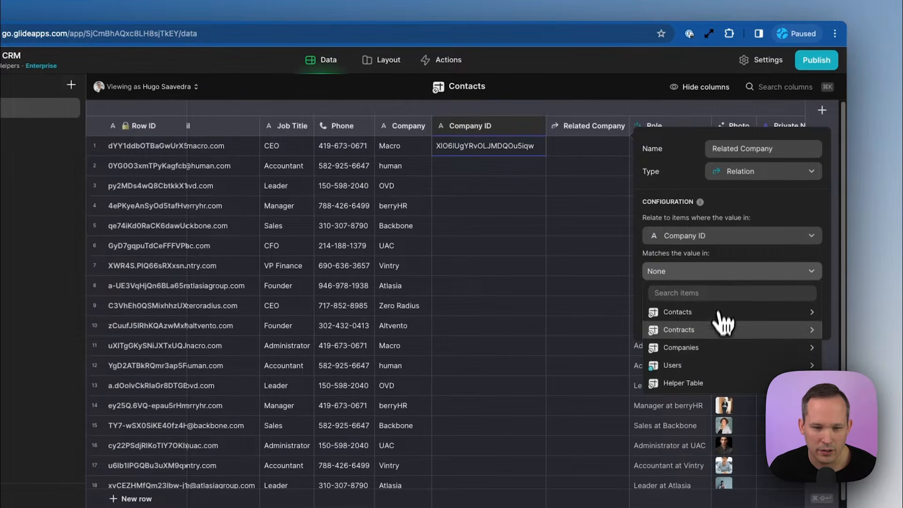
mouse_move(691, 350)
click(599, 349)
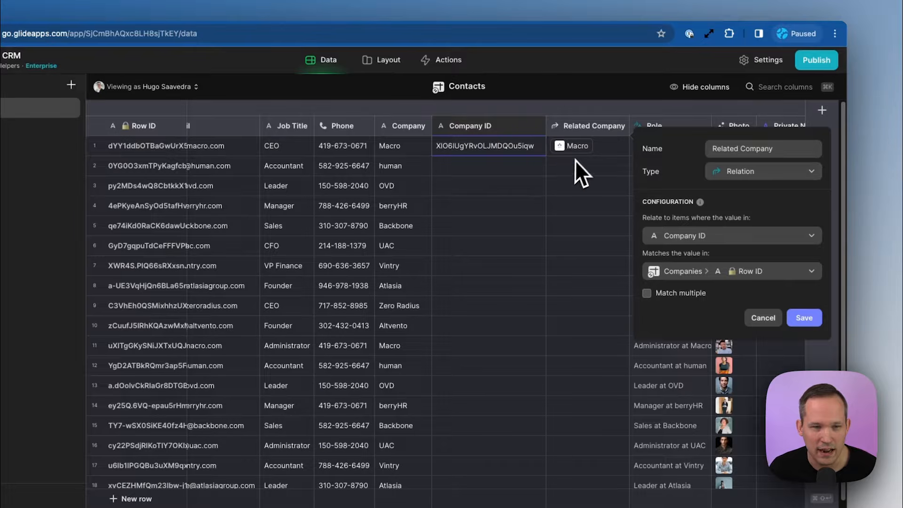
Save the Related Company relation column and rename the first company in the Companies table to Macro2.
click(804, 318)
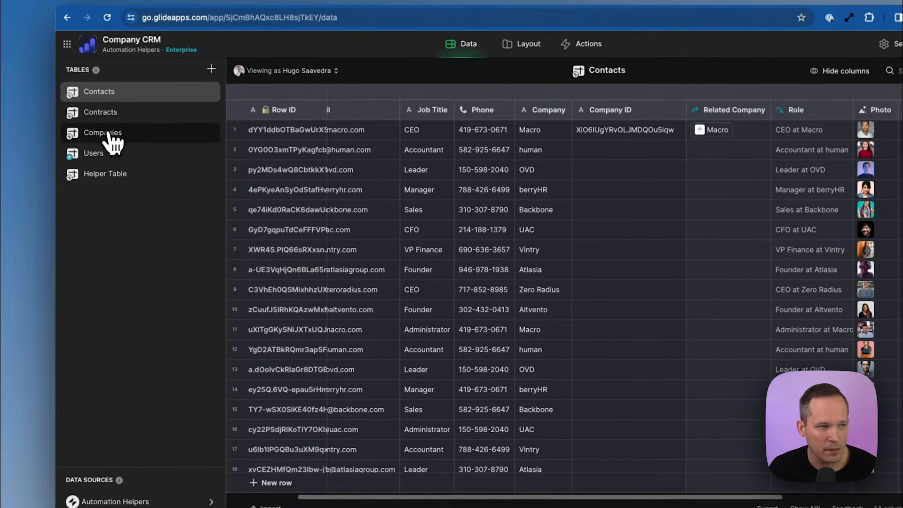
click(108, 135)
double_click(359, 131)
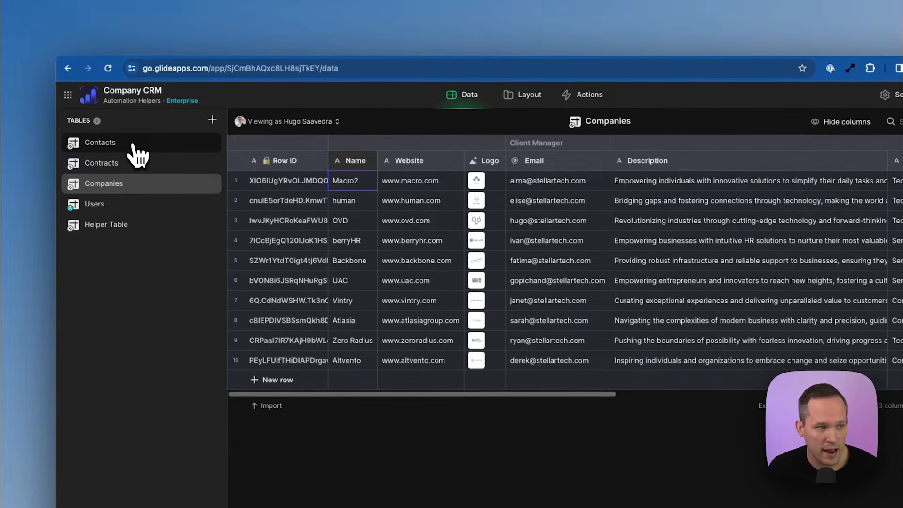
Examine the first contact's Company ID and Related Company values in the Contacts table.
click(133, 92)
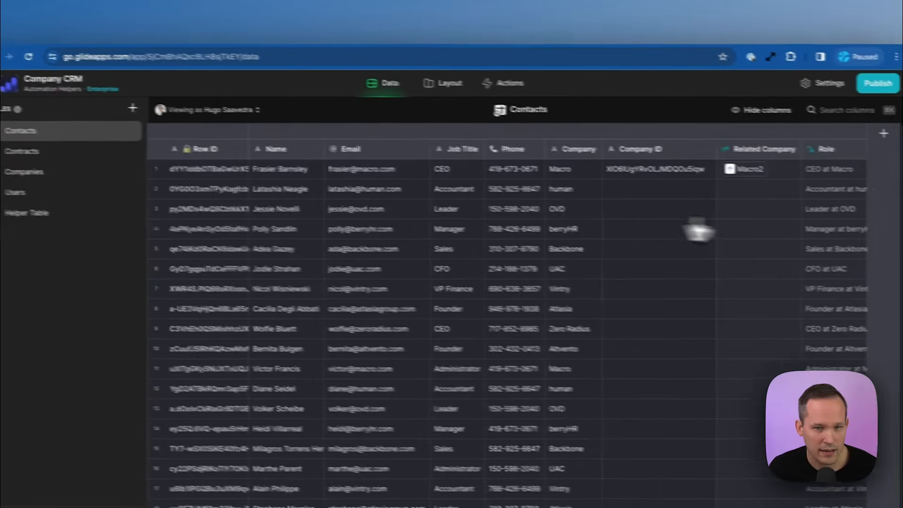
scroll(676, 185, right, 10)
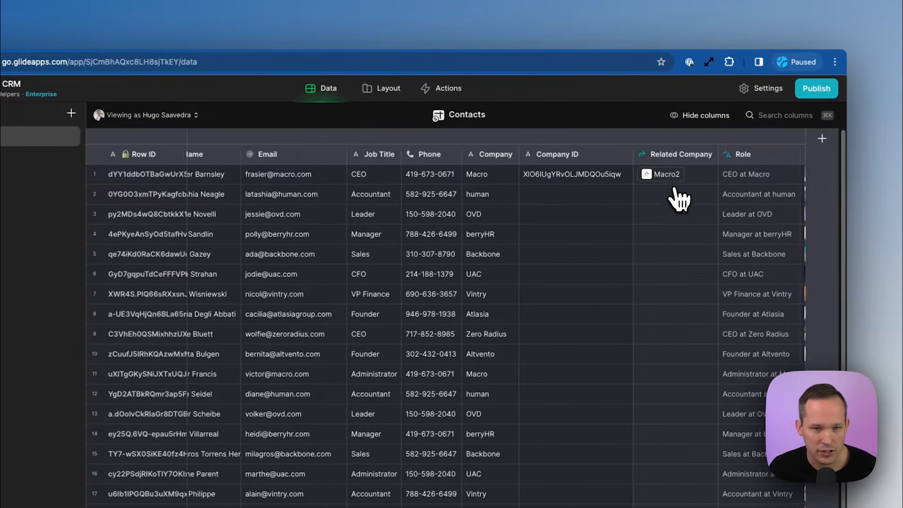
scroll(677, 200, right, 3)
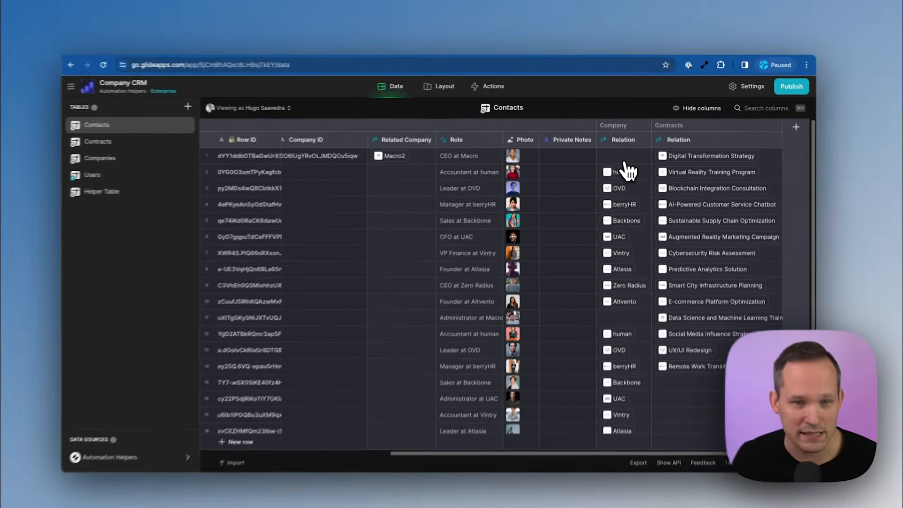
scroll(540, 196, left, 12)
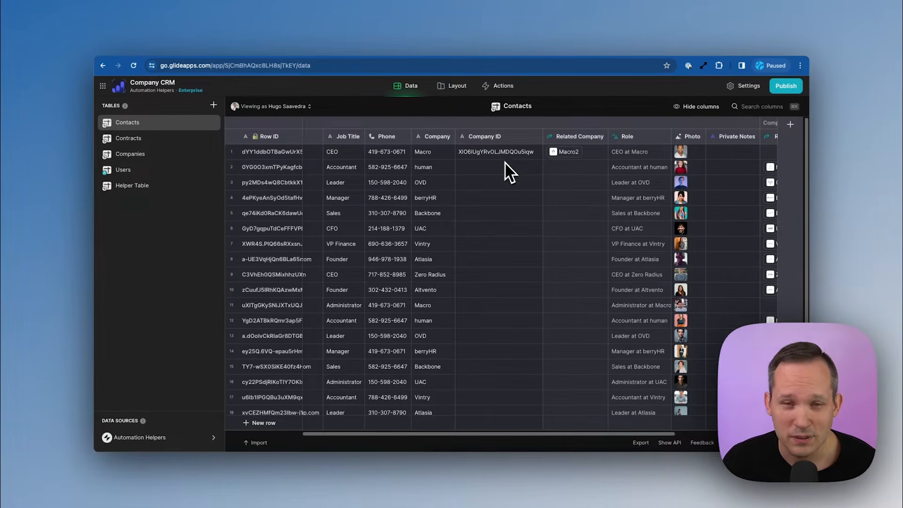
click(512, 156)
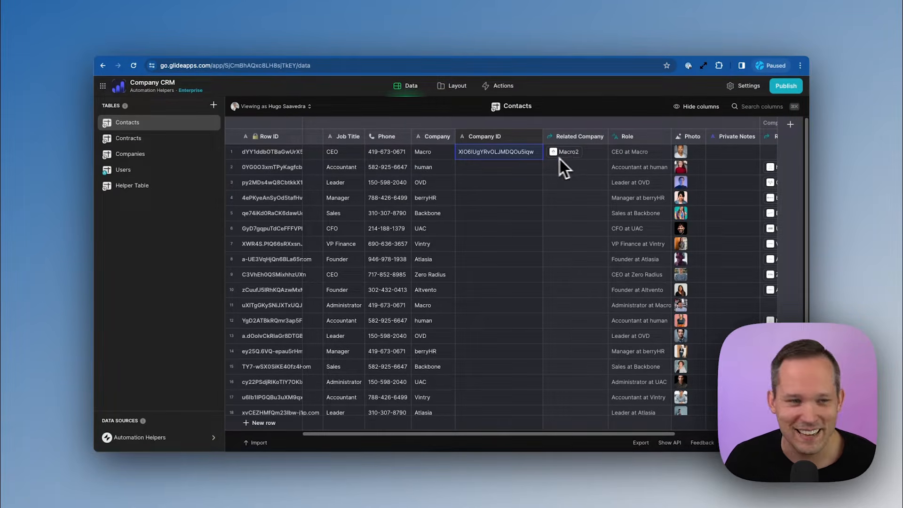
double_click(513, 155)
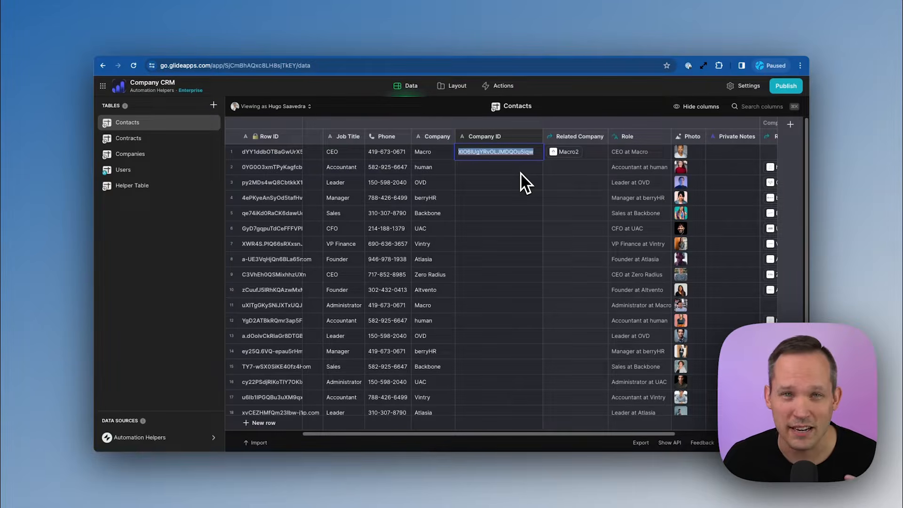
key(Escape)
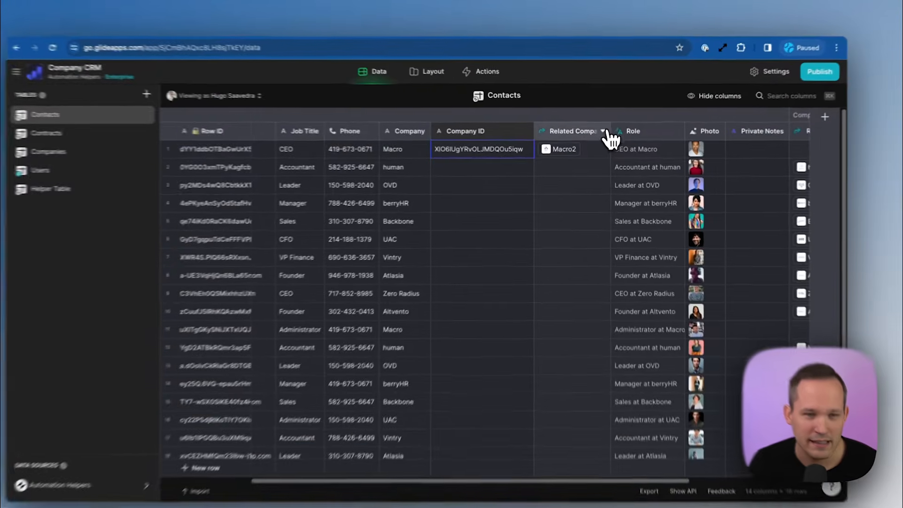
Add a Lookup column directly after Related Company that returns the related company's Logo, and save it.
click(600, 137)
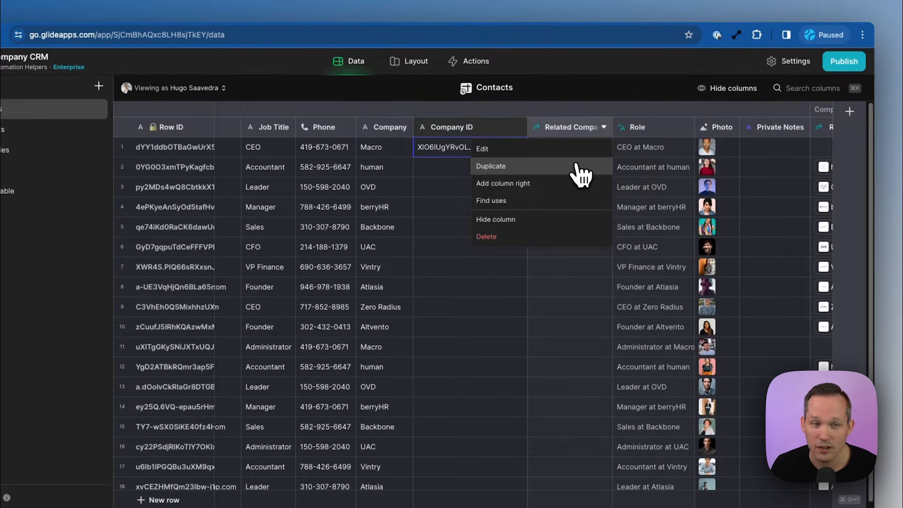
click(572, 183)
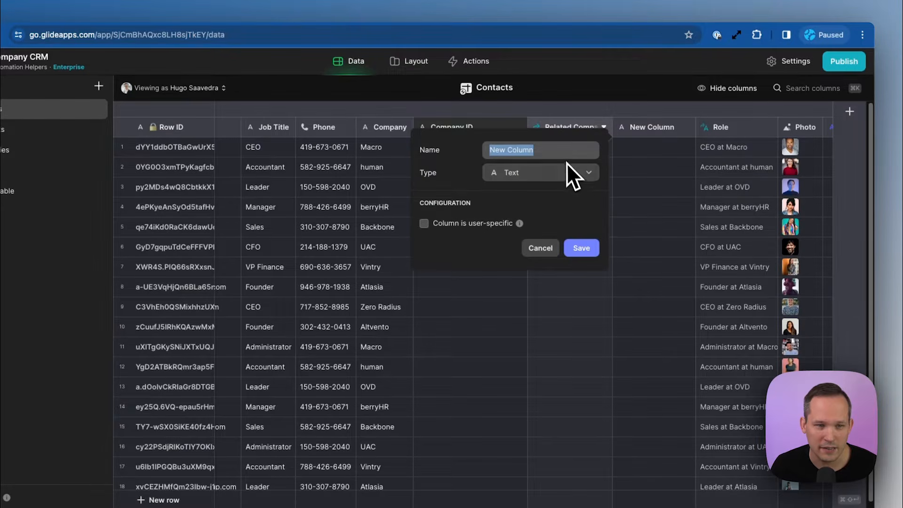
click(569, 176)
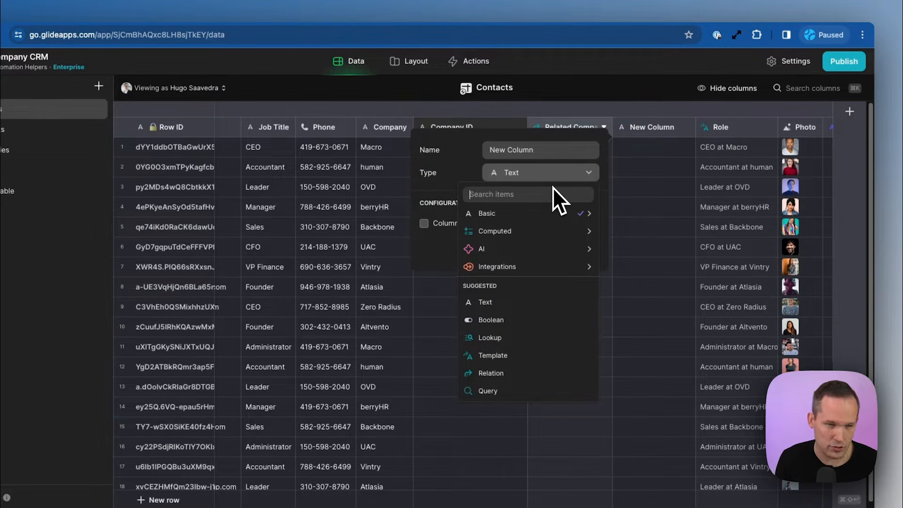
text(loo)
click(550, 213)
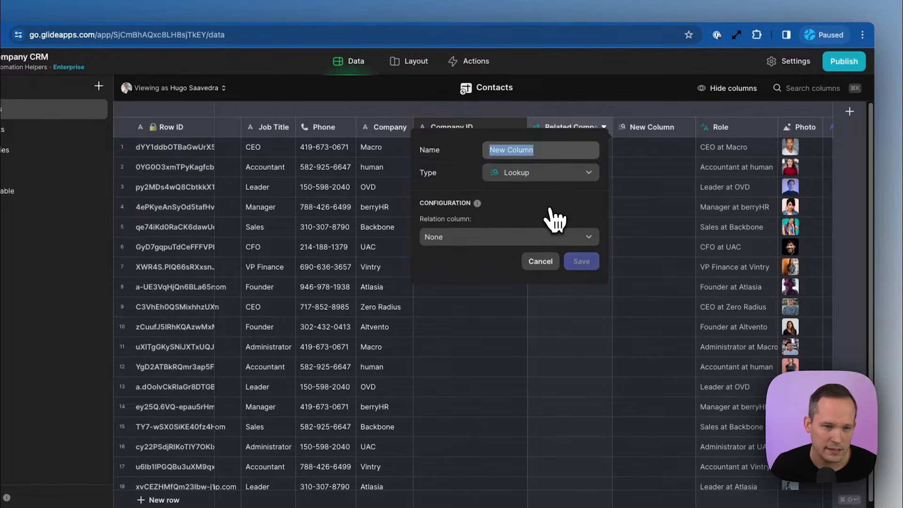
click(535, 237)
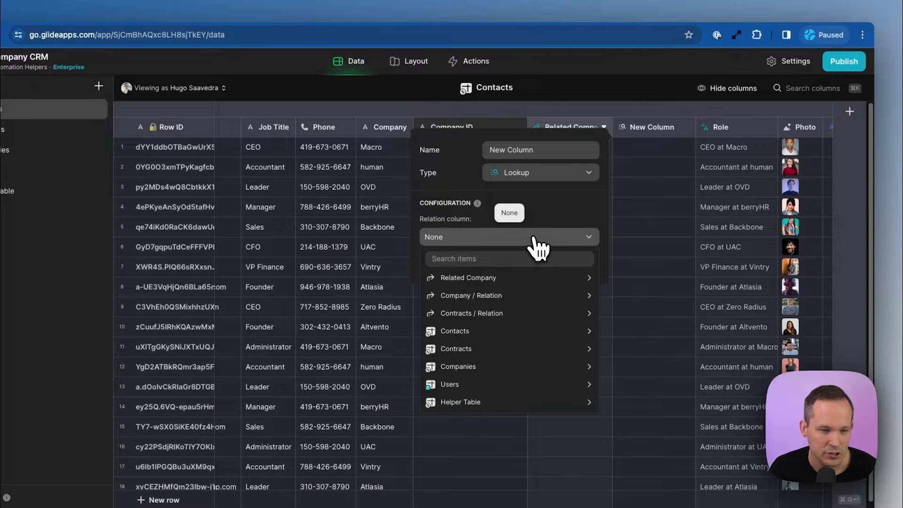
mouse_move(515, 301)
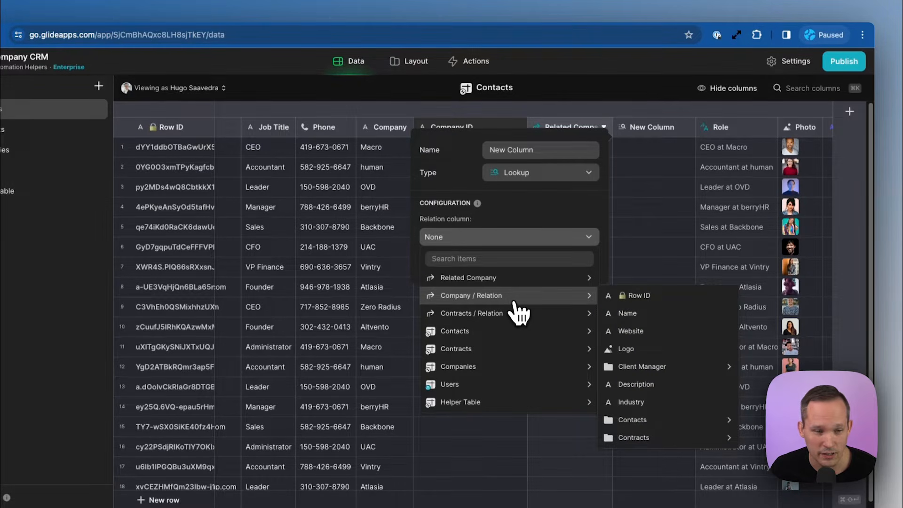
mouse_move(511, 284)
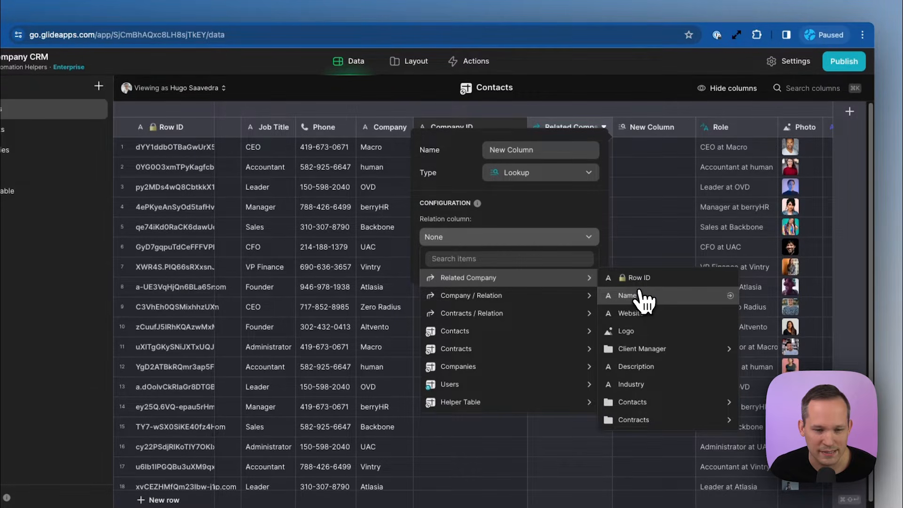
click(641, 331)
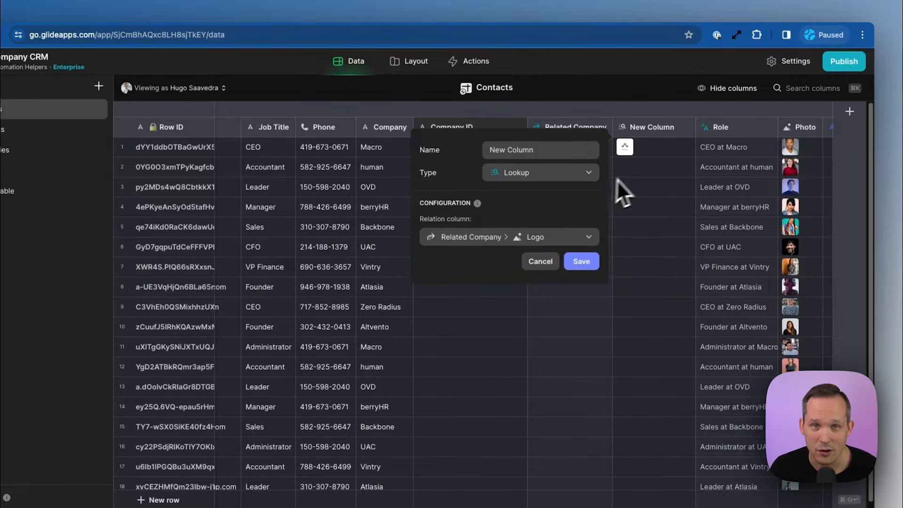
click(581, 261)
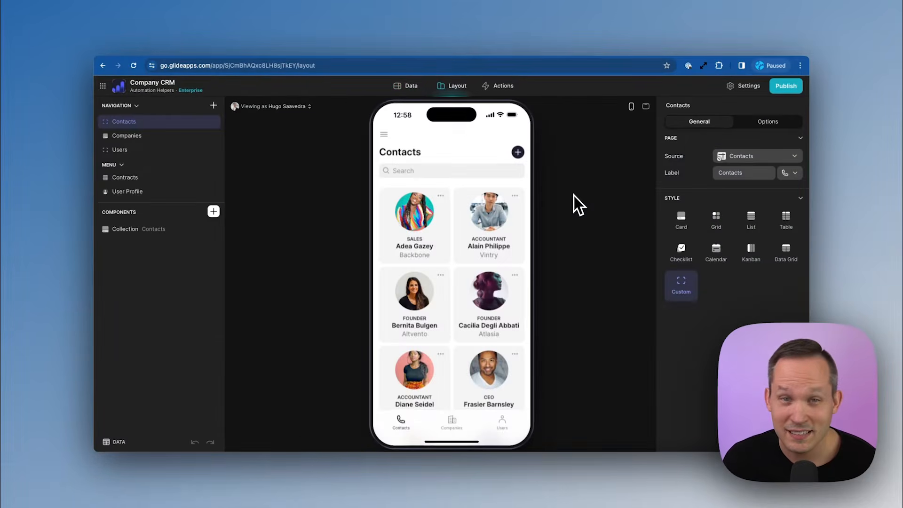
Open the details of the Backbone sales contact in the app preview and enter "Here is a note" in Private Notes.
click(426, 226)
scroll(471, 265, down, 5)
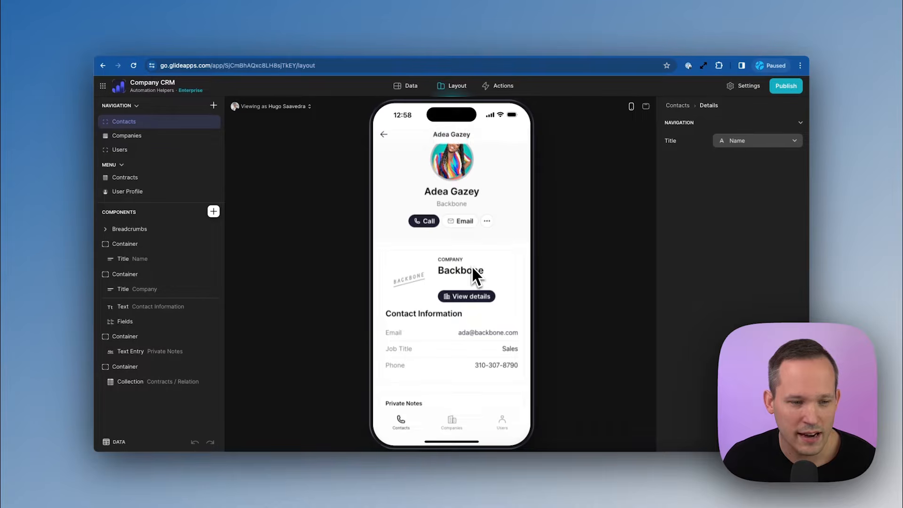
scroll(472, 266, down, 1)
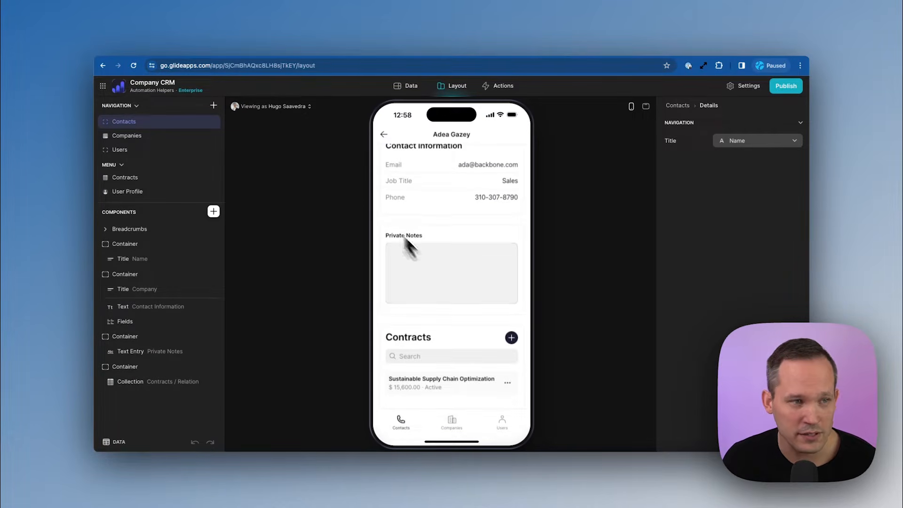
click(401, 253)
text(Here is a note)
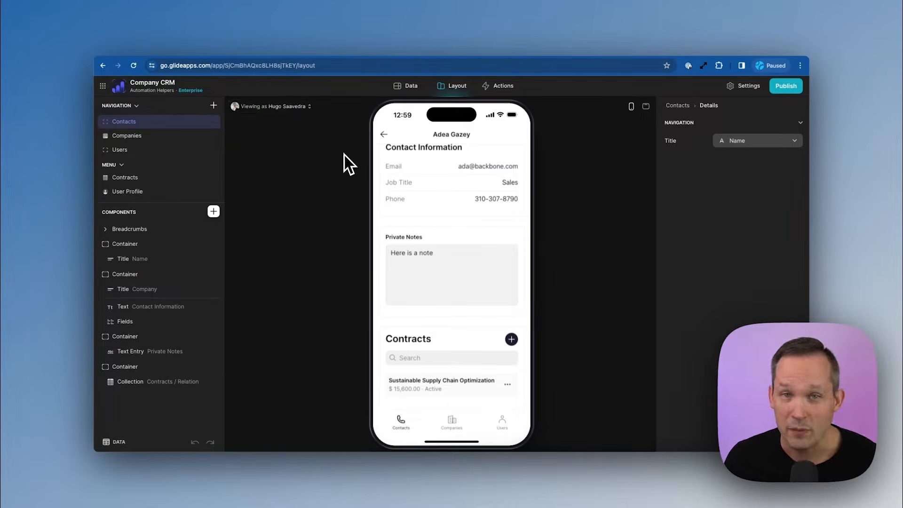
Check the contact's Private Notes while viewing as the second listed user, and return to the original user.
click(285, 107)
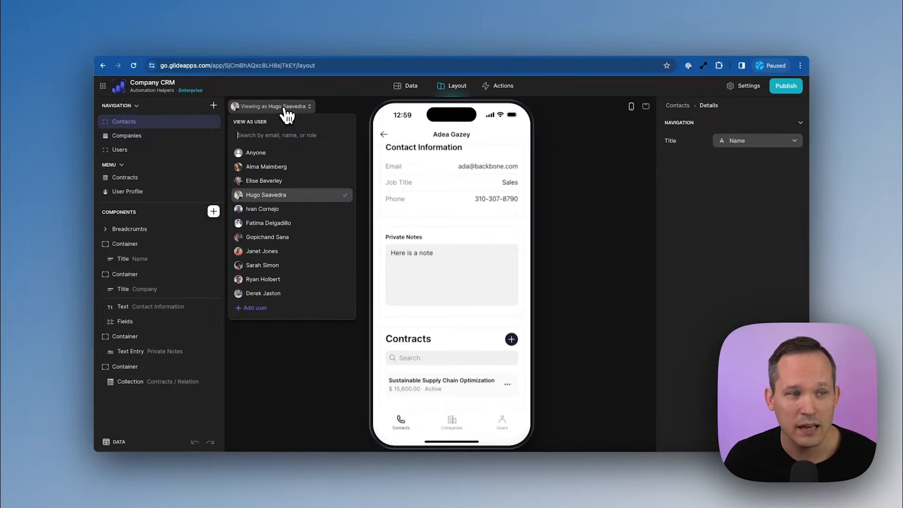
click(287, 181)
click(433, 270)
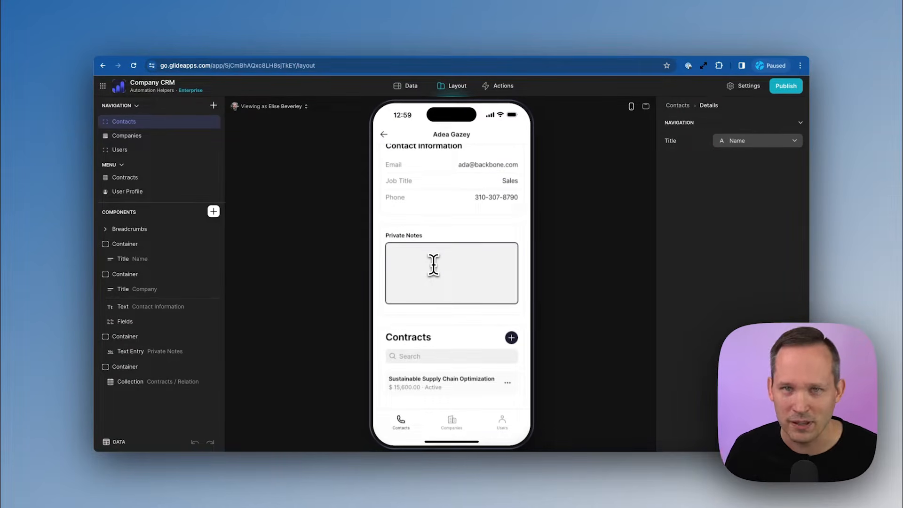
click(290, 107)
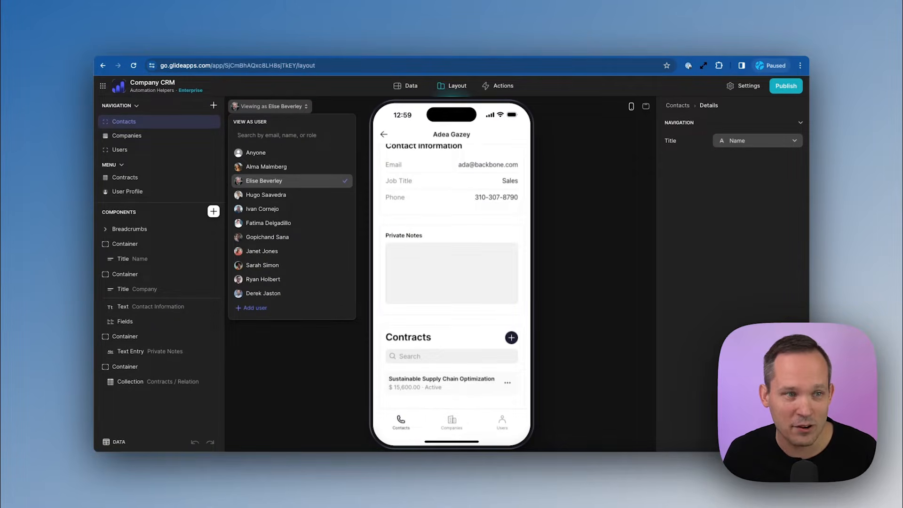
click(277, 196)
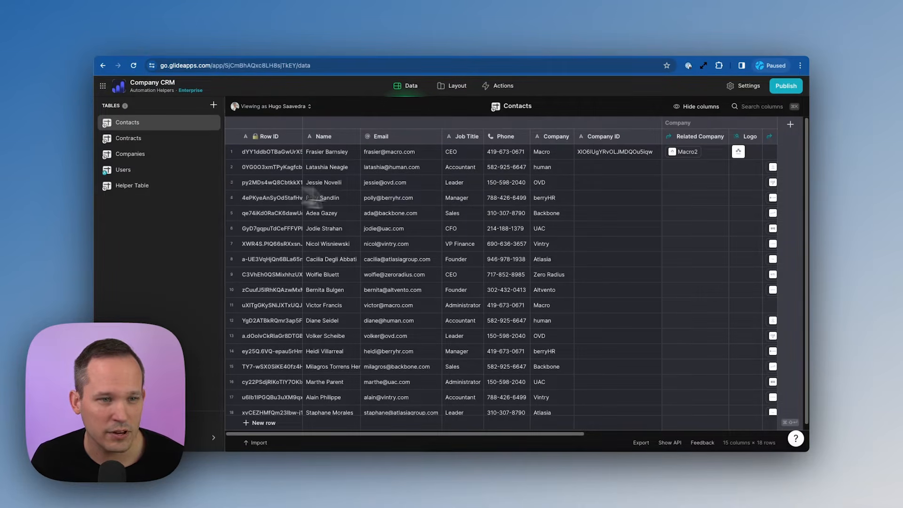
Examine the Job Title values in rows 2 to 5 of the Contacts table.
double_click(465, 167)
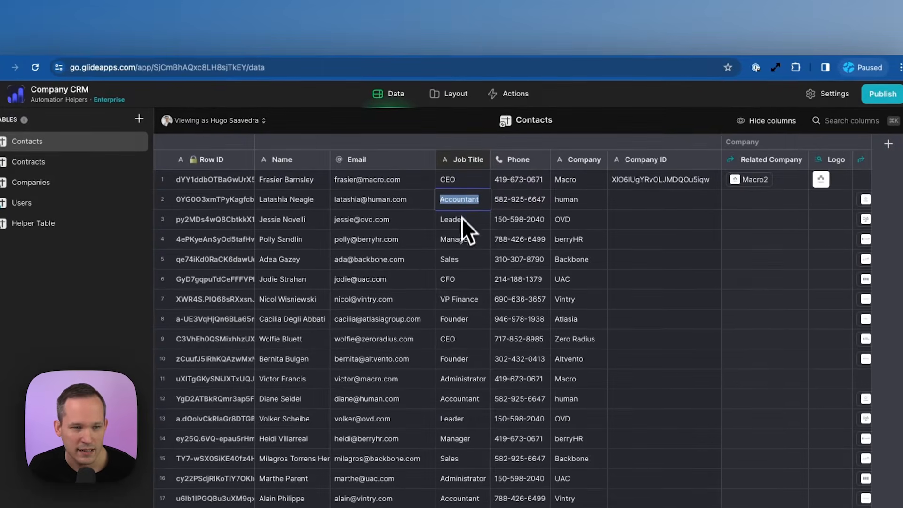
double_click(461, 225)
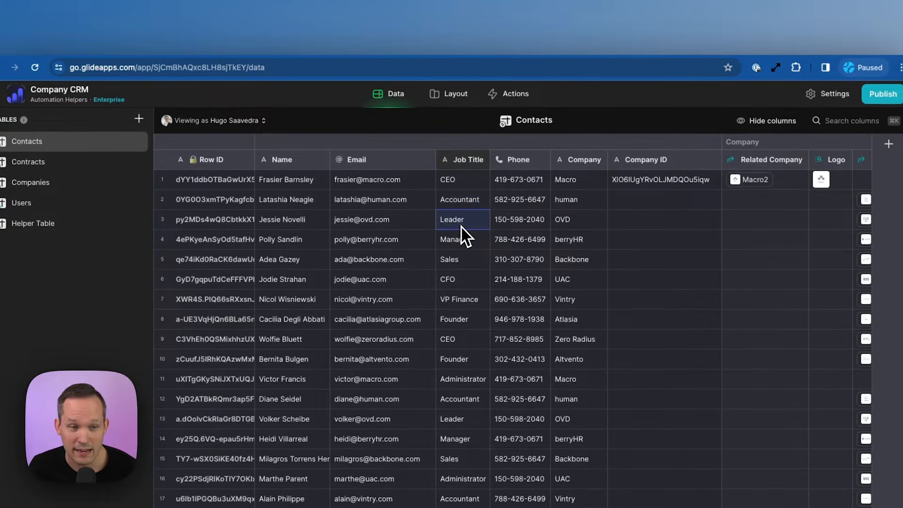
double_click(463, 241)
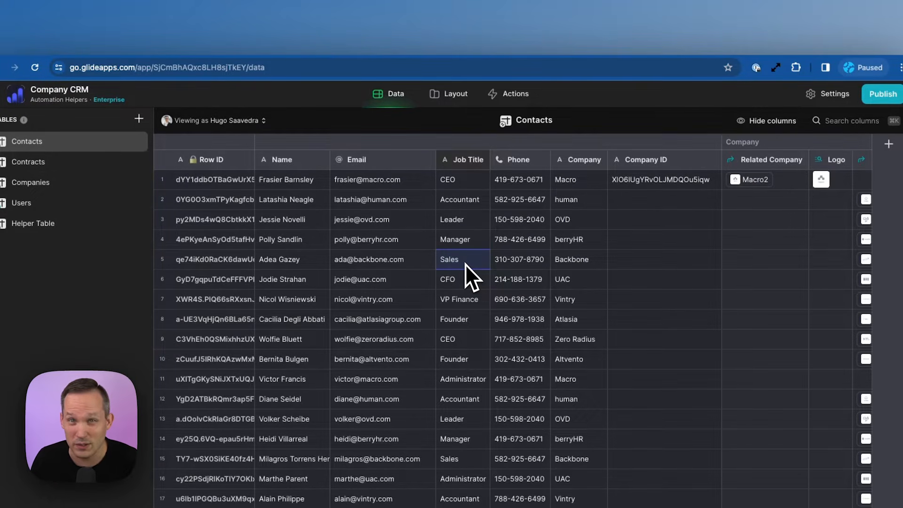
Examine the free-text Job Title entry on the Edit Contact form in the layout editor.
click(453, 96)
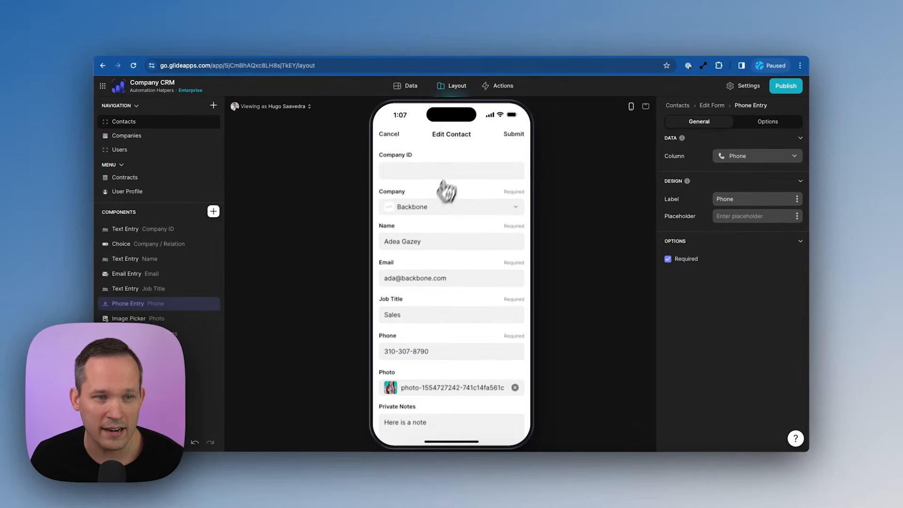
double_click(434, 315)
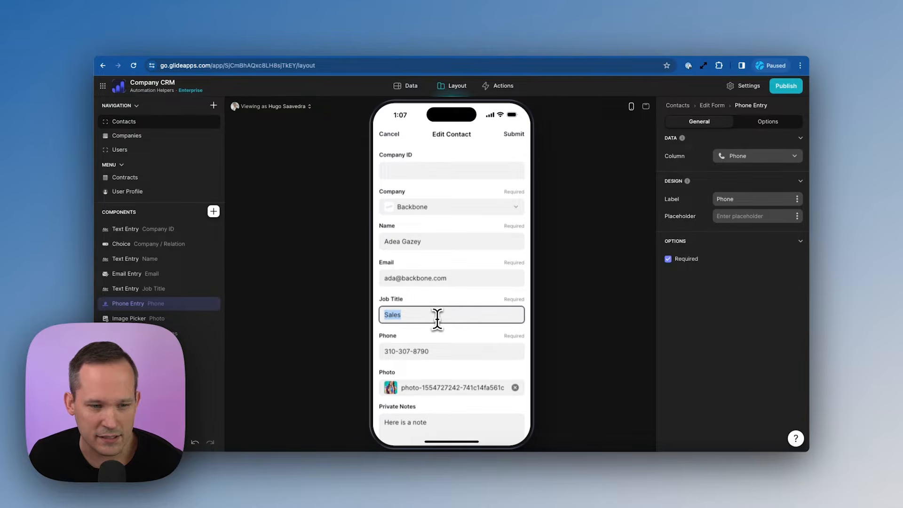
click(403, 314)
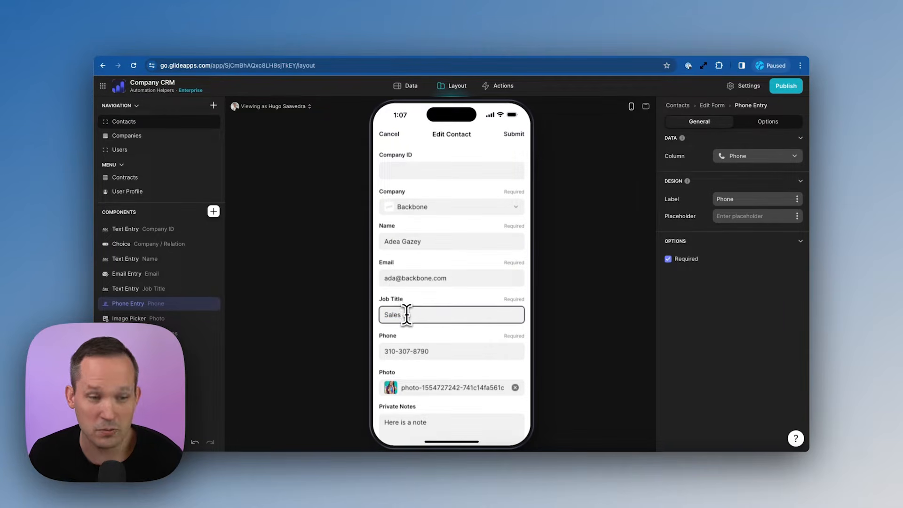
click(548, 292)
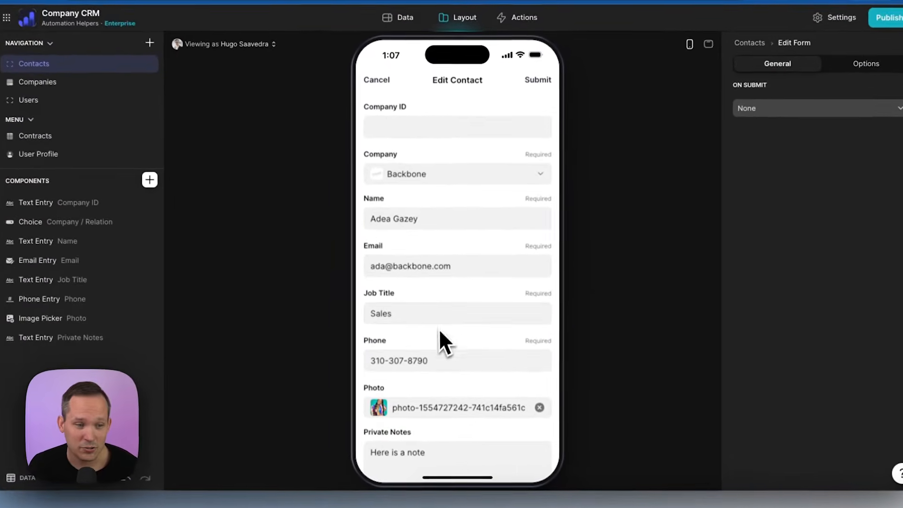
double_click(434, 319)
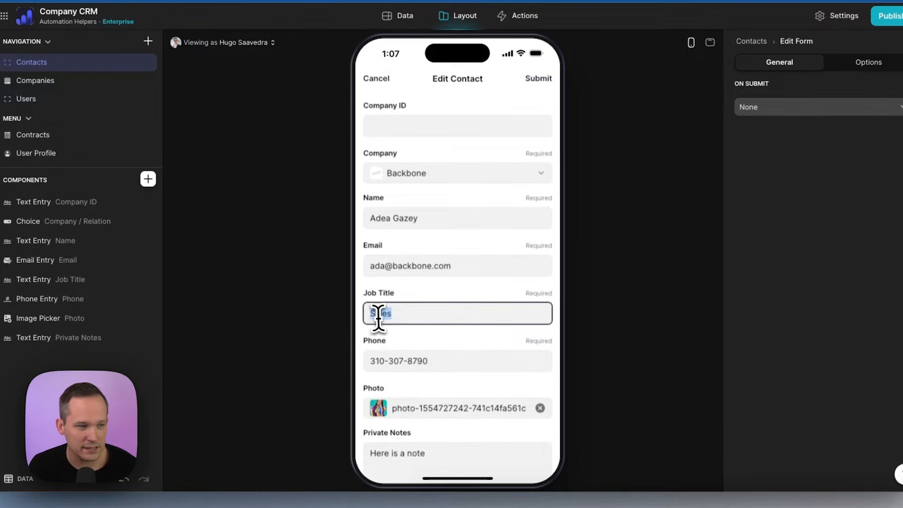
click(403, 314)
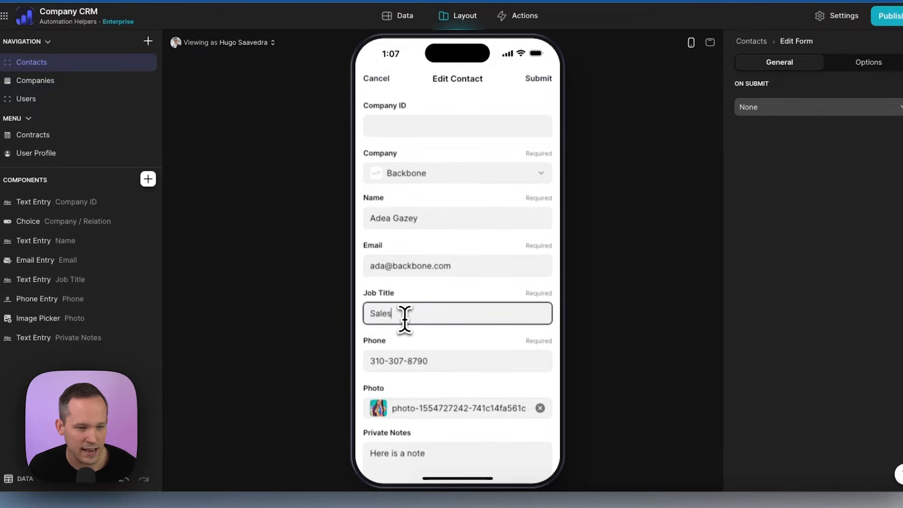
double_click(406, 318)
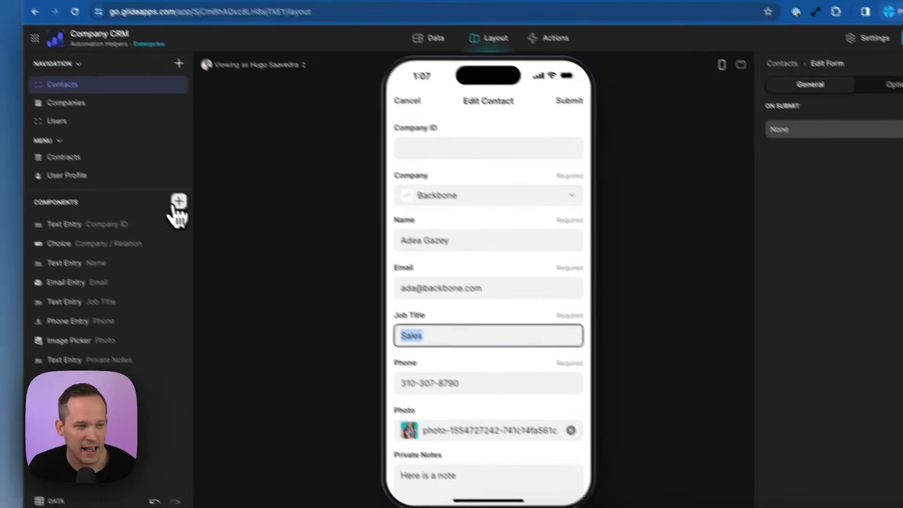
Add a Choice component below the Job Title text entry on the Edit Contact form and have it write to Job Title.
click(148, 178)
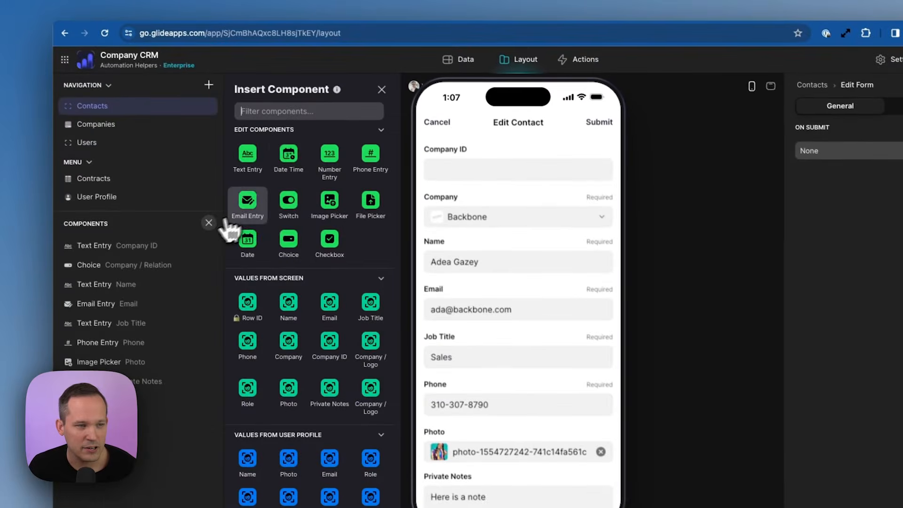
text(choi)
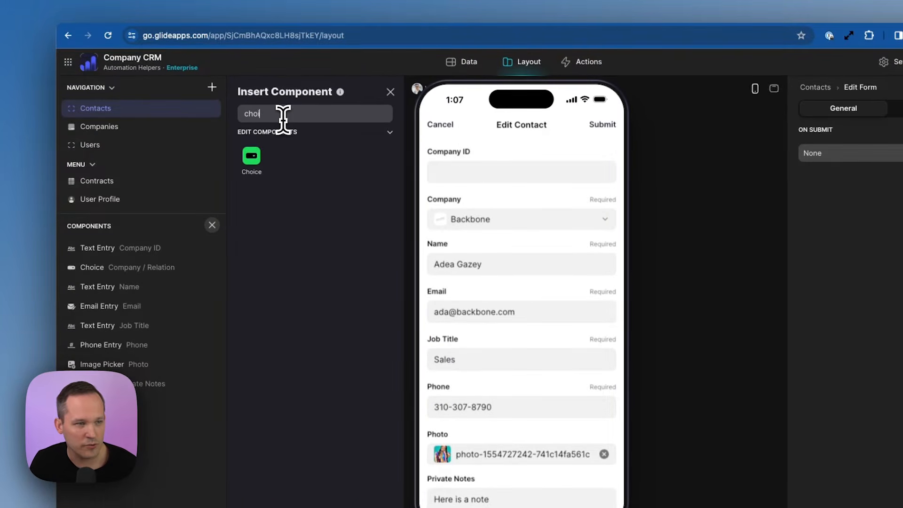
click(252, 157)
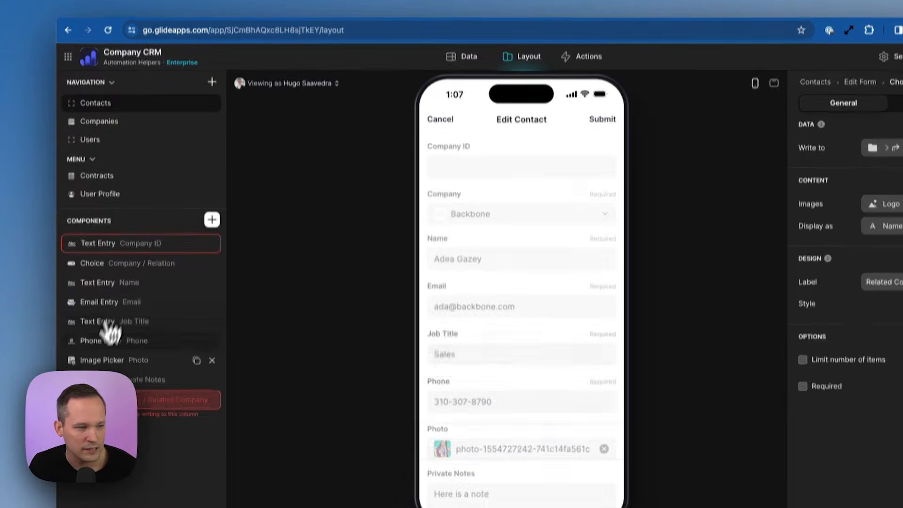
drag(75, 345, 73, 282)
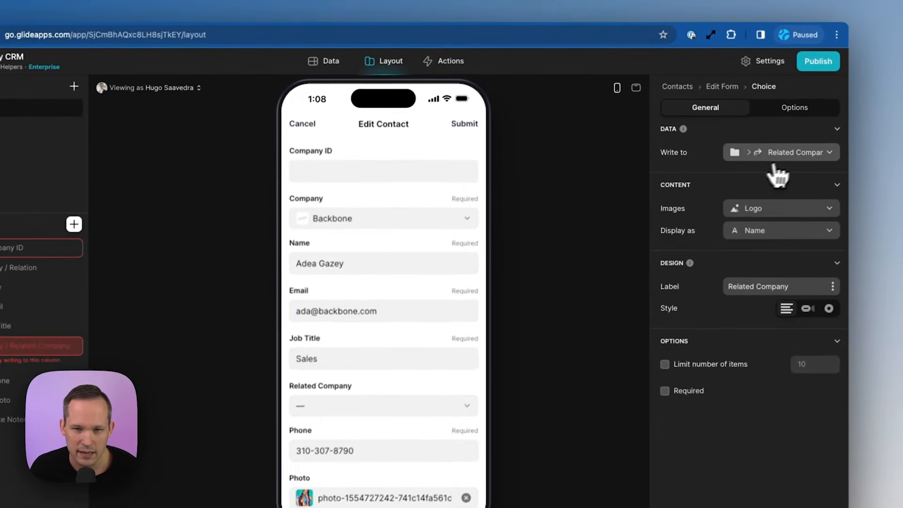
click(778, 159)
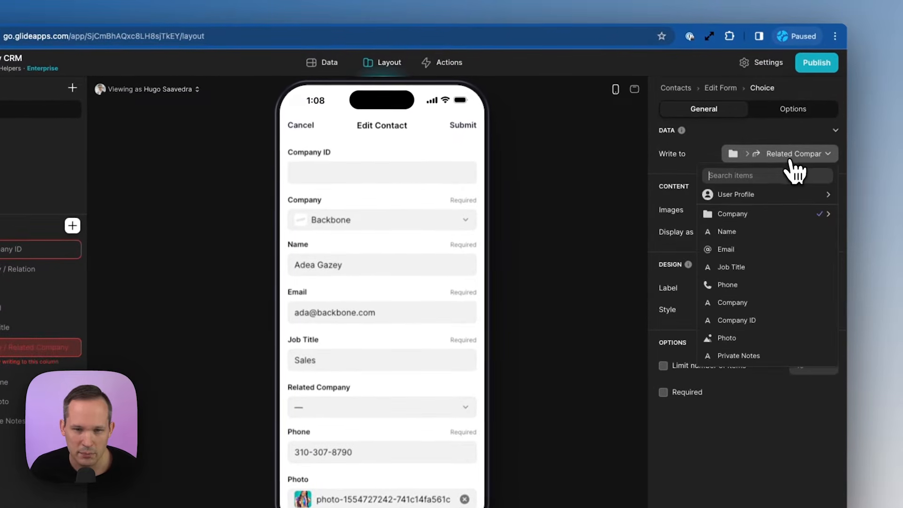
click(764, 267)
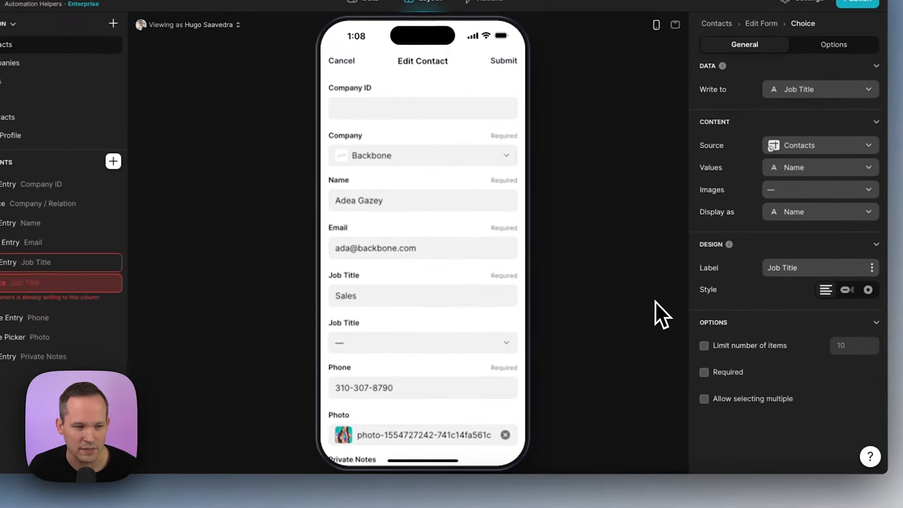
Set both the values and the displayed text of the new Choice component to the Job Title column of Contacts.
click(835, 169)
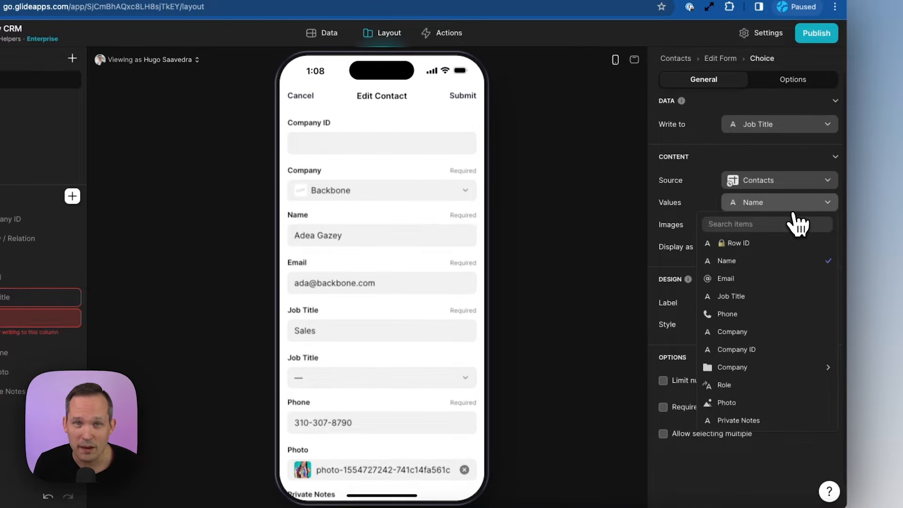
text(jo)
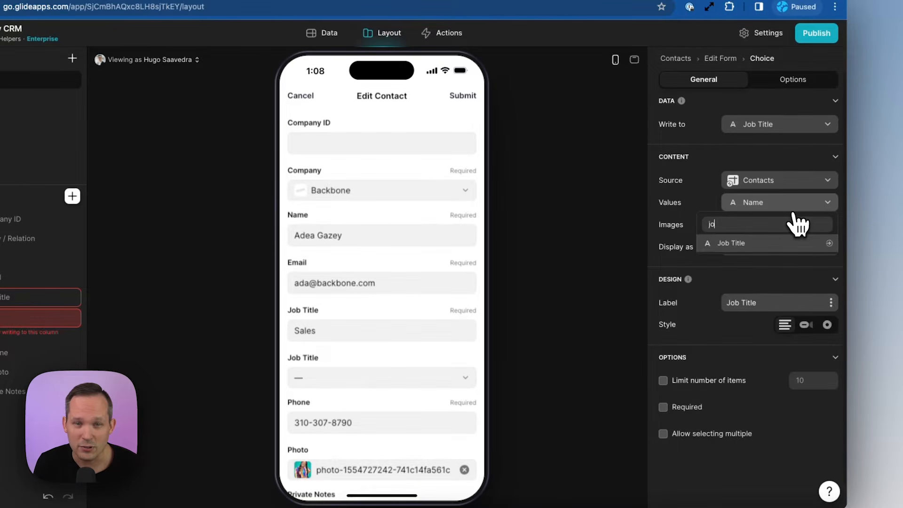
click(766, 244)
click(767, 249)
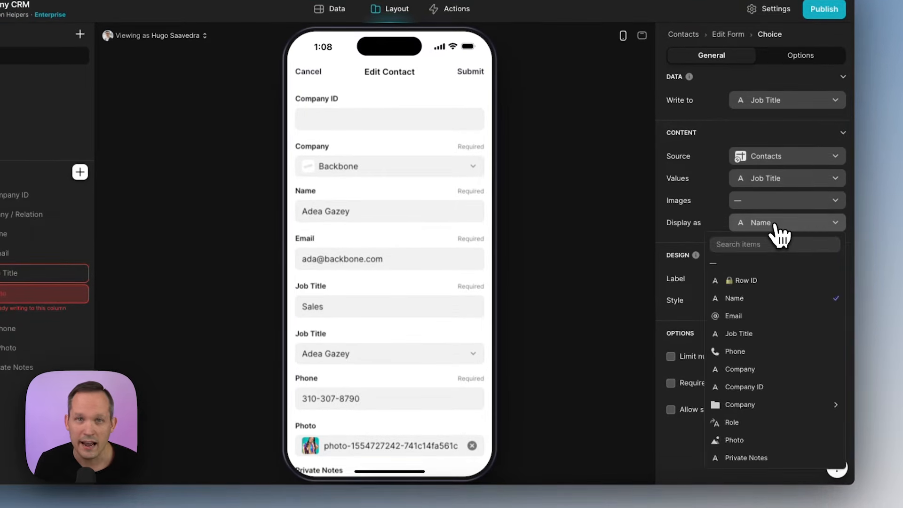
text(jo)
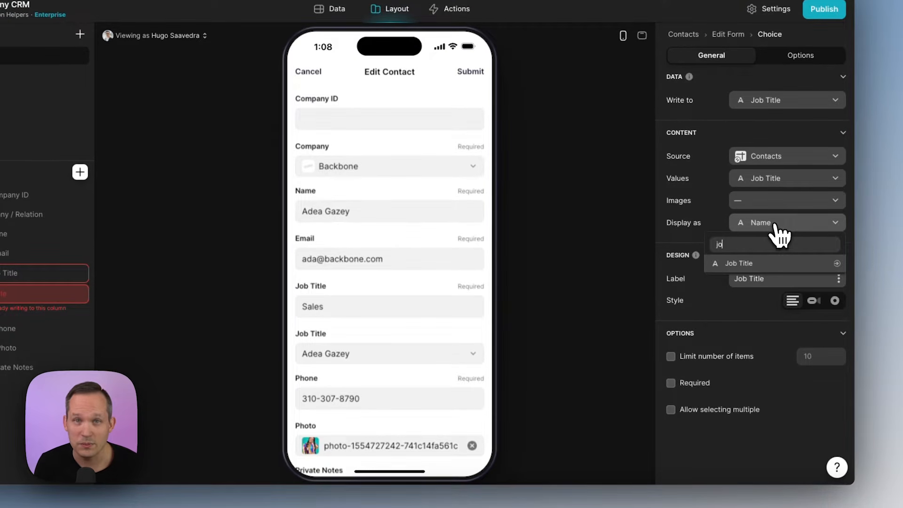
click(770, 264)
Look through the options of the new Job Title choice in the Edit Contact preview and pick CEO.
scroll(396, 365, down, 3)
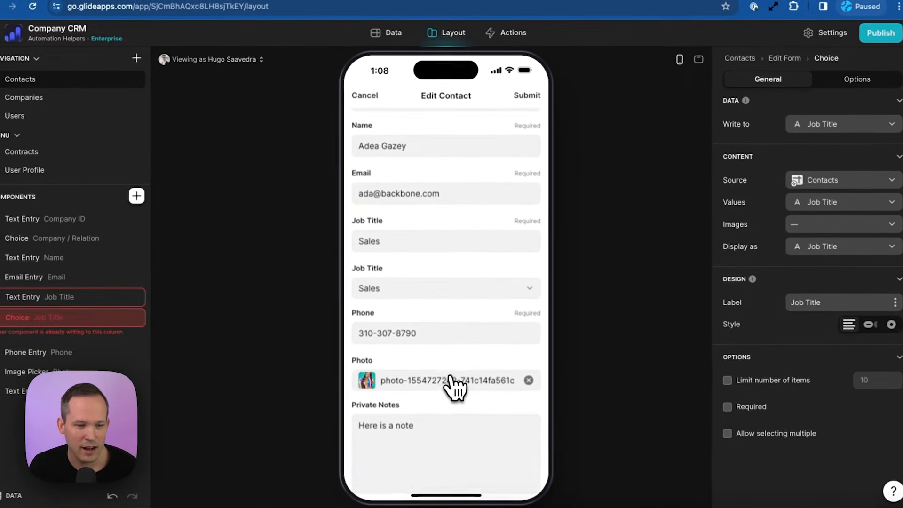
click(519, 284)
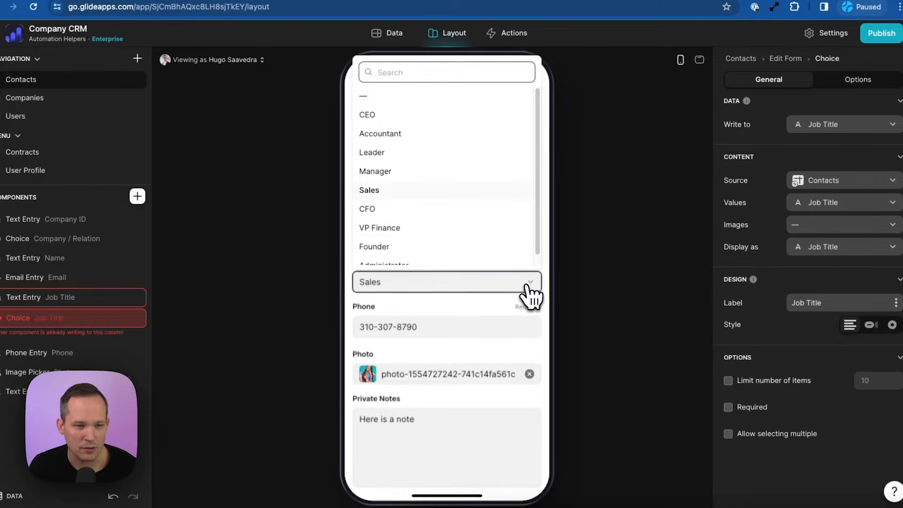
scroll(415, 175, down, 1)
scroll(413, 173, up, 1)
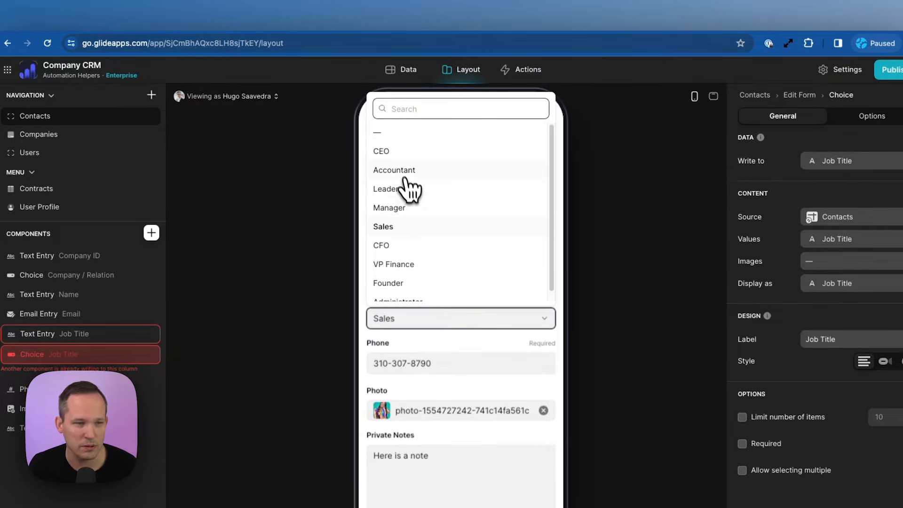
click(401, 154)
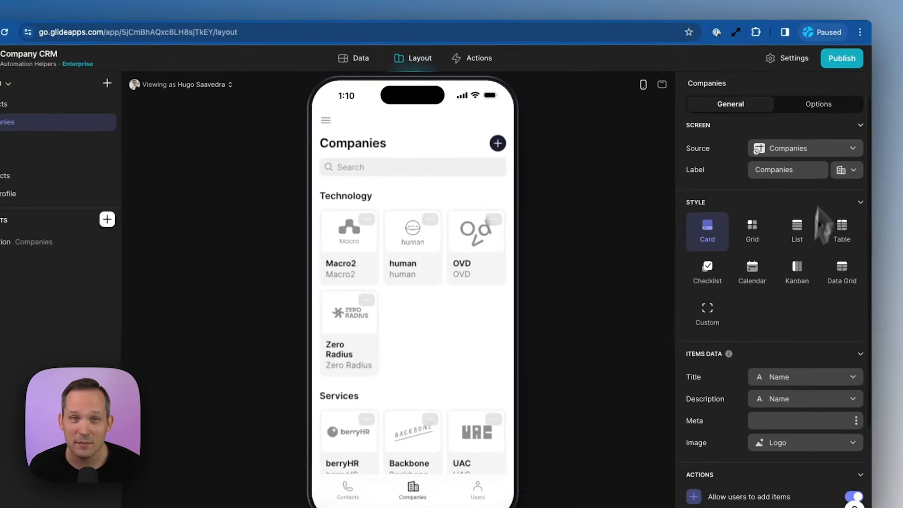
Show the Companies screen's visibility options, and make the Client Manager Email column the row owner in the Companies table.
click(839, 107)
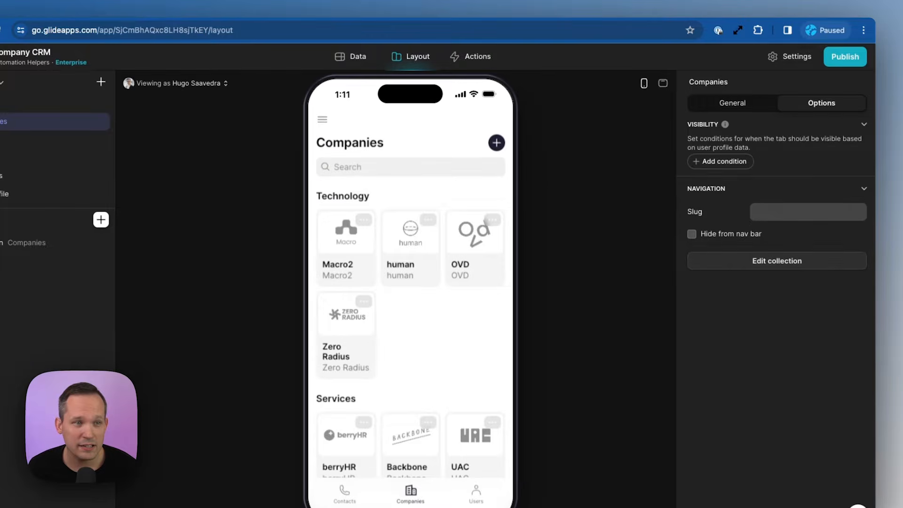
click(341, 61)
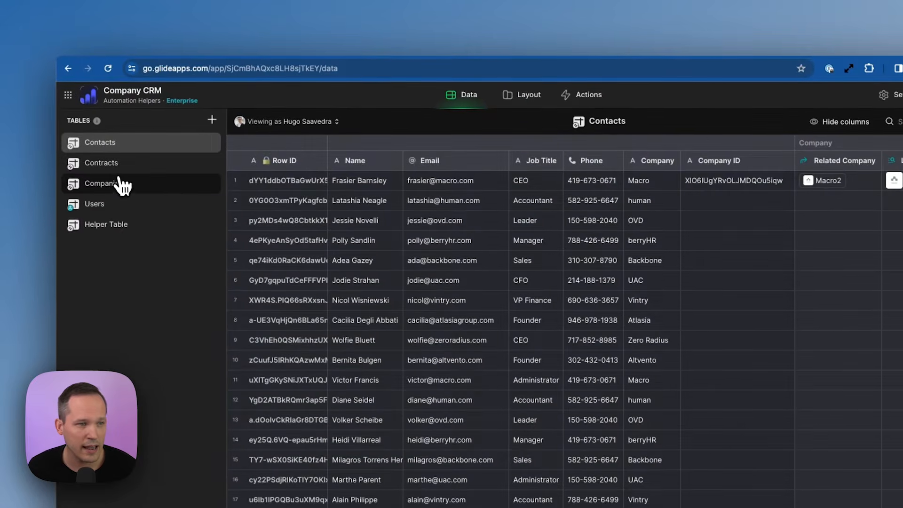
click(87, 172)
scroll(439, 276, right, 3)
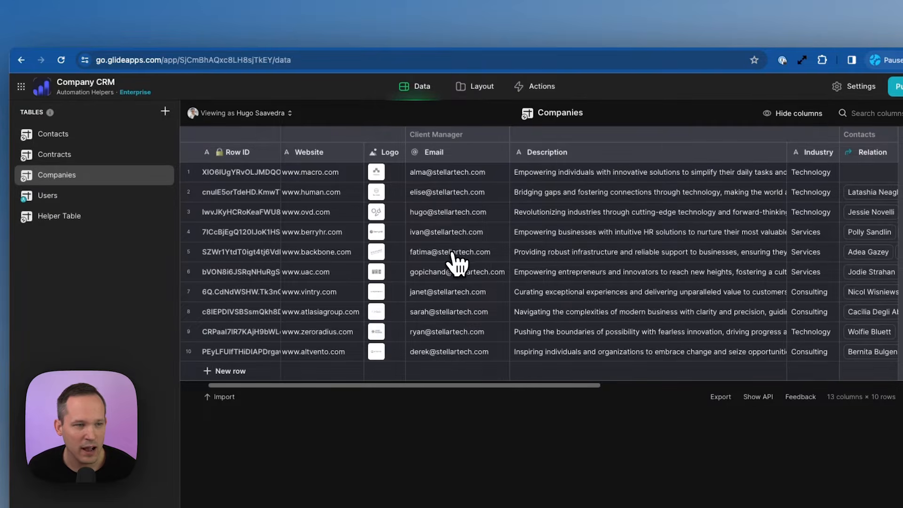
scroll(452, 262, right, 5)
scroll(454, 262, left, 6)
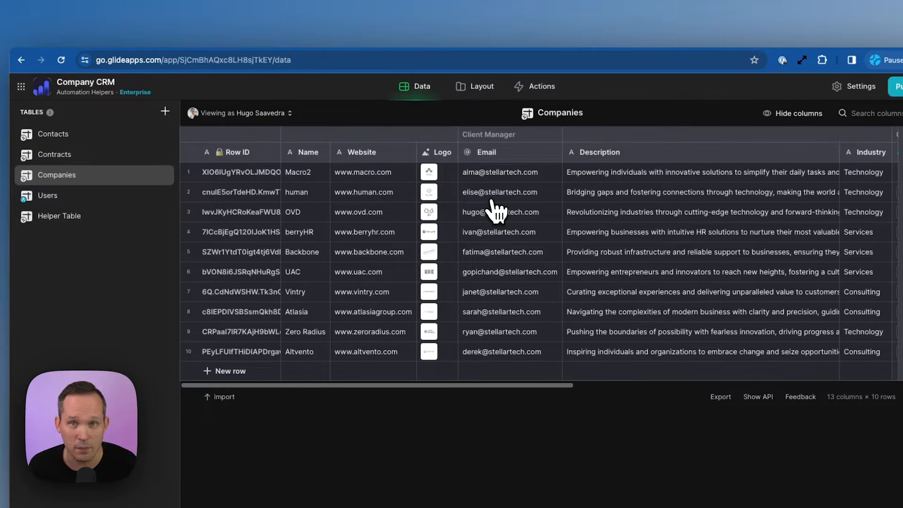
click(554, 153)
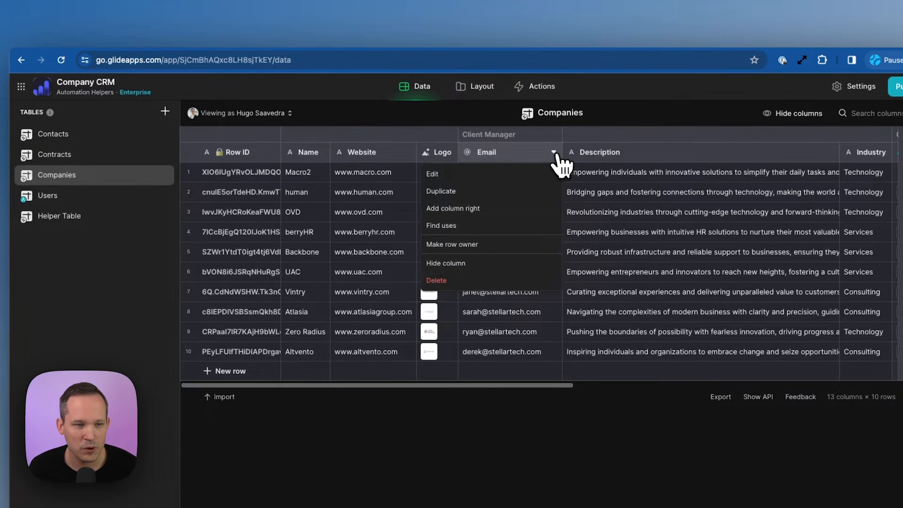
click(489, 243)
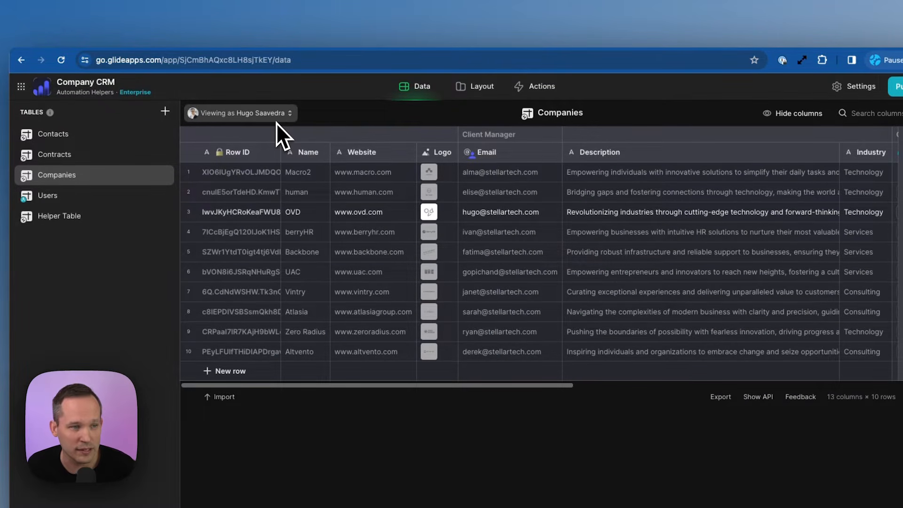
Preview the Companies screen in the layout editor as the second, first and fifth named users in the user list.
click(465, 93)
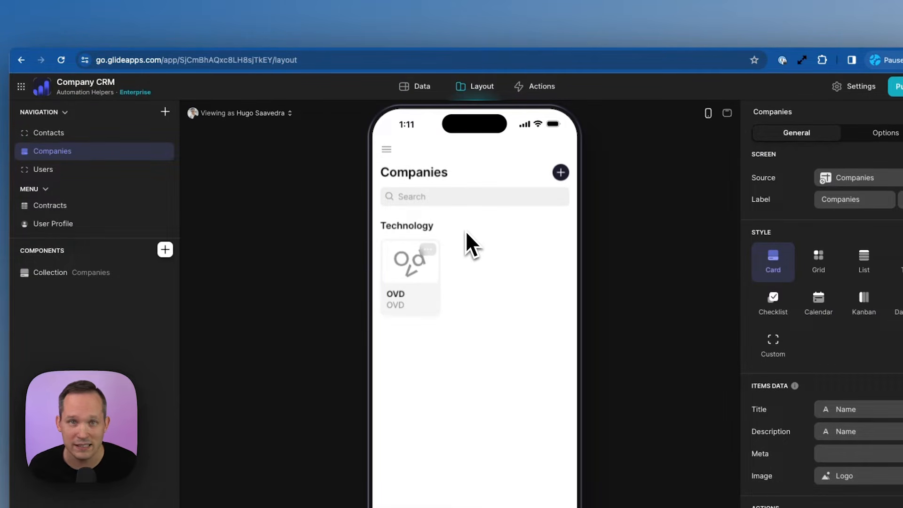
click(289, 123)
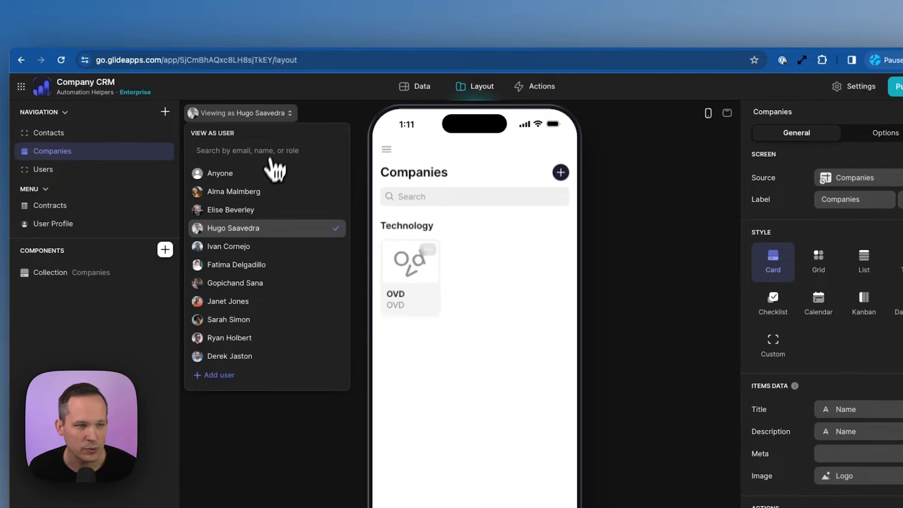
click(259, 208)
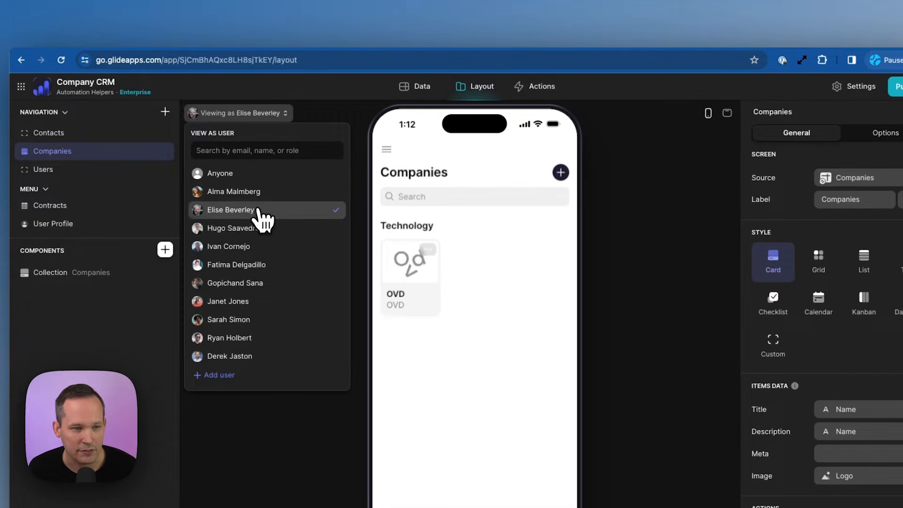
click(259, 196)
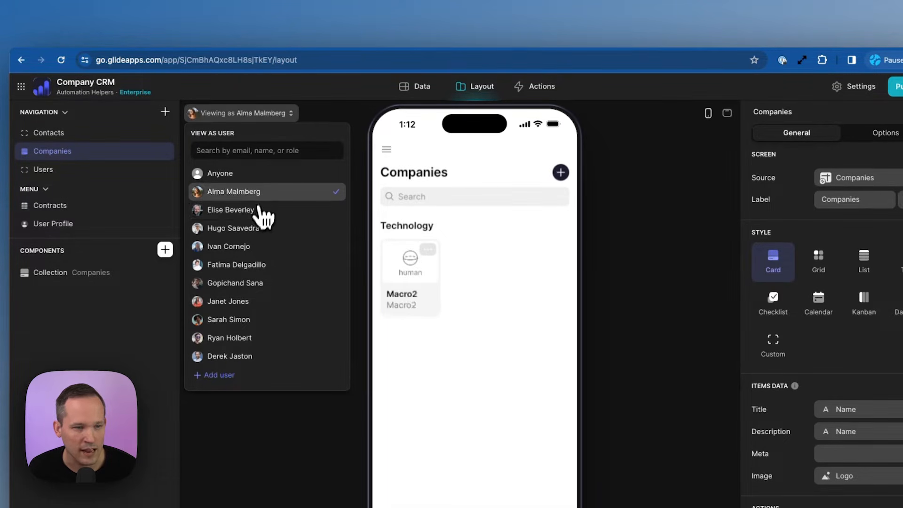
click(243, 266)
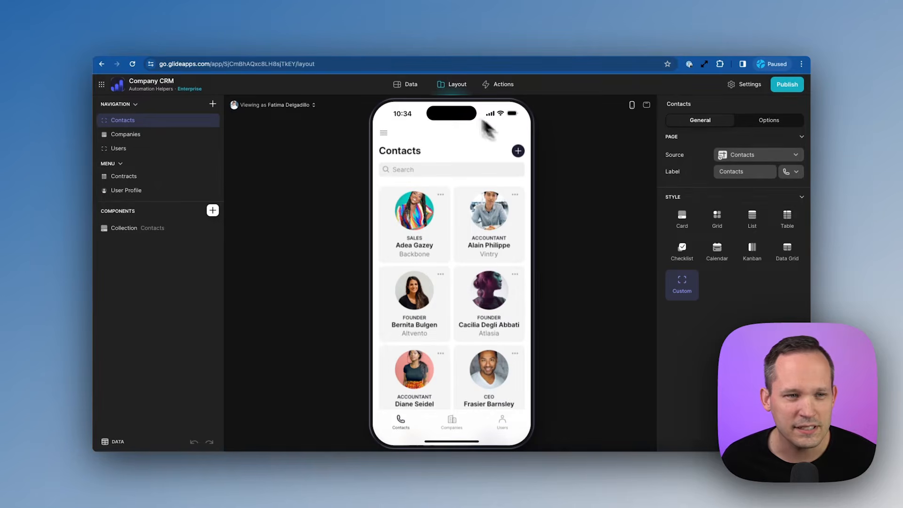
Create a blank table in the data editor and name it Activities.
click(408, 86)
click(213, 103)
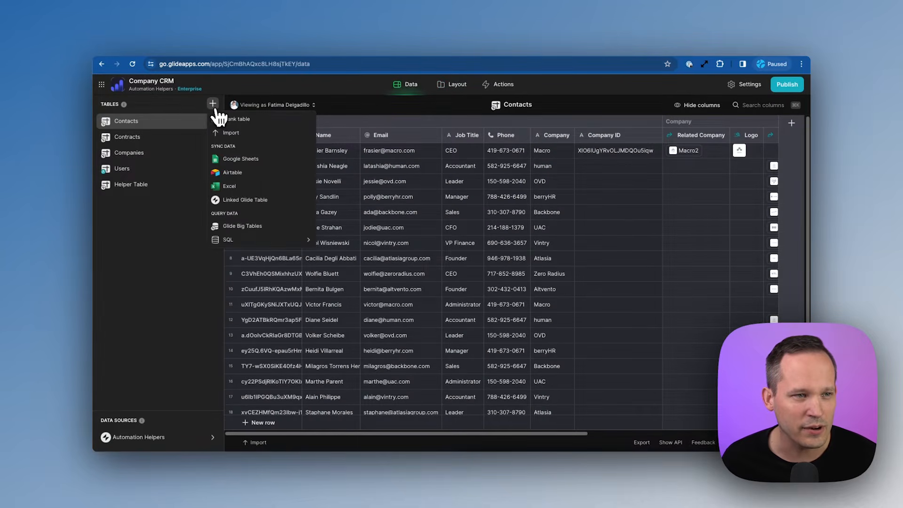
click(233, 123)
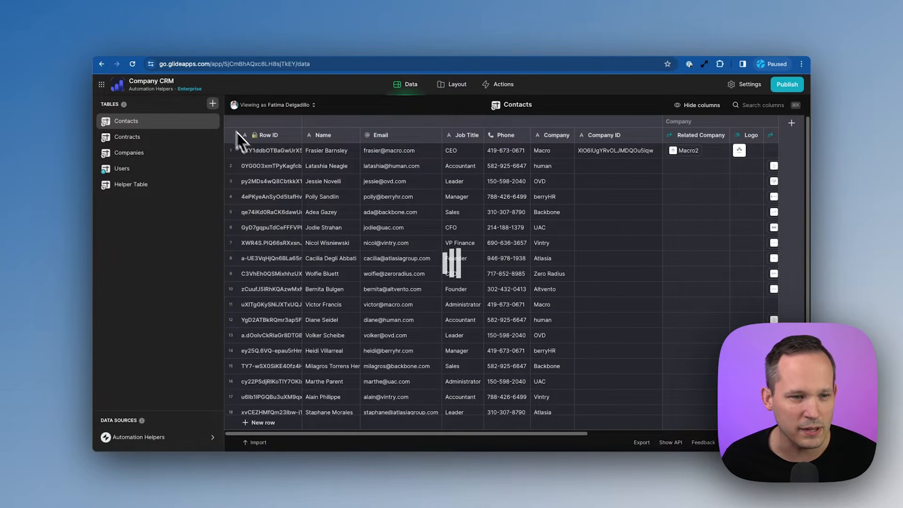
text(Activities)
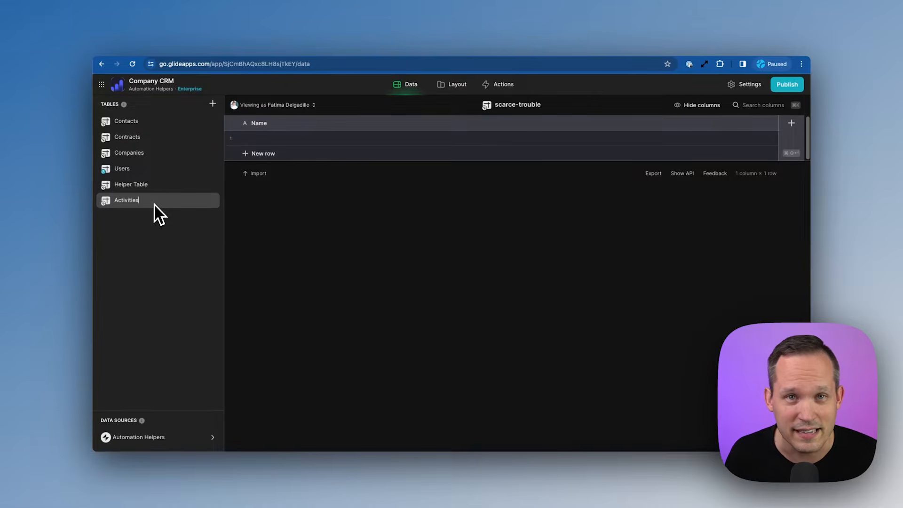
In Activities, add a Contact relation column matching Contact Id to the Contacts table's Row ID, and give the Date & Time column the Date & Time type.
click(792, 123)
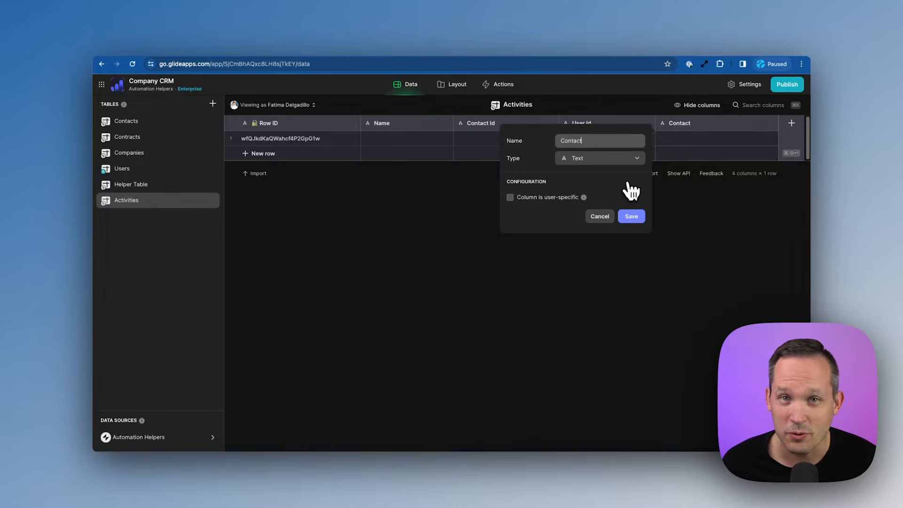
click(604, 158)
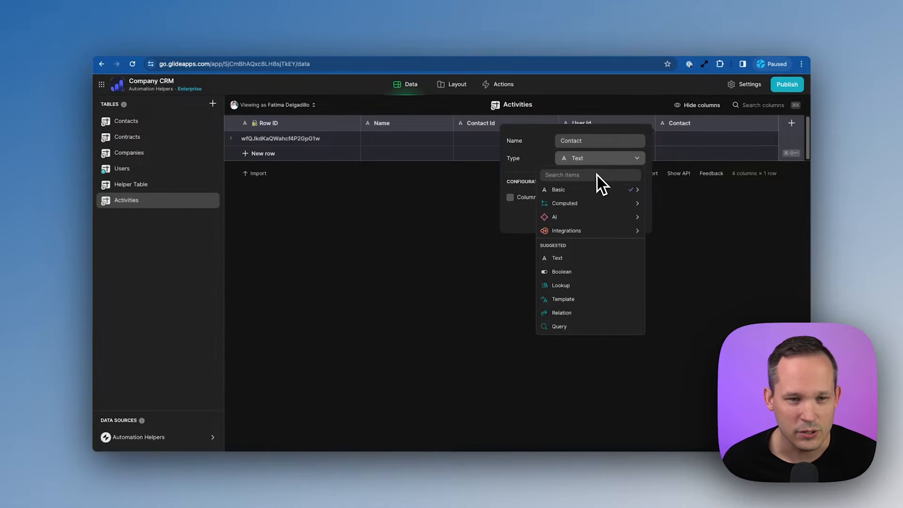
text(re)
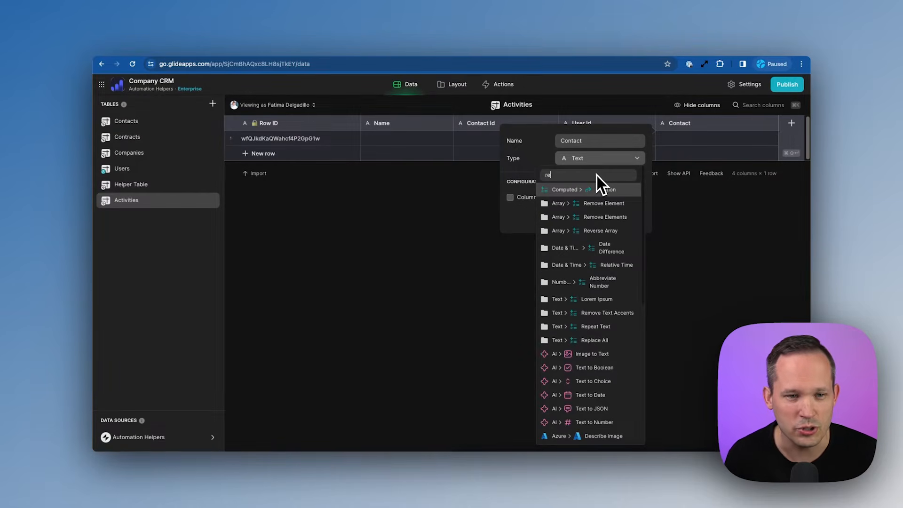
click(635, 190)
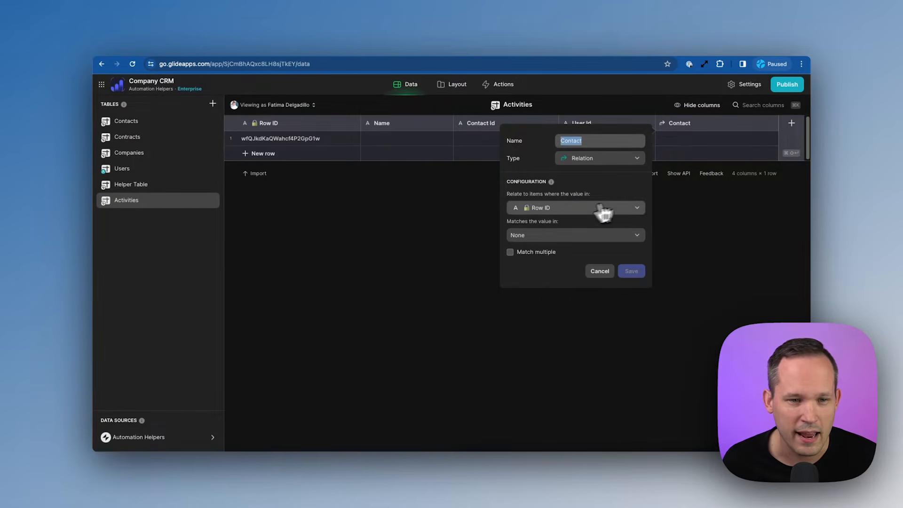
click(567, 211)
click(566, 268)
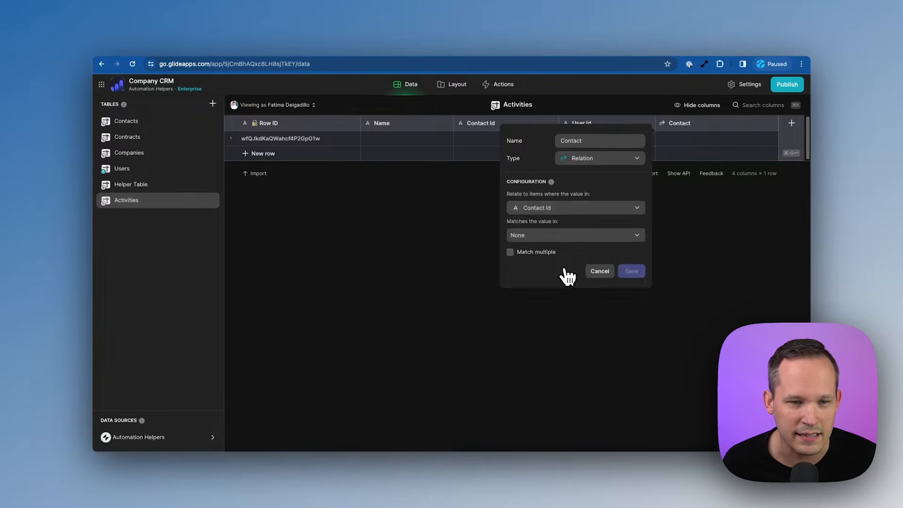
click(575, 239)
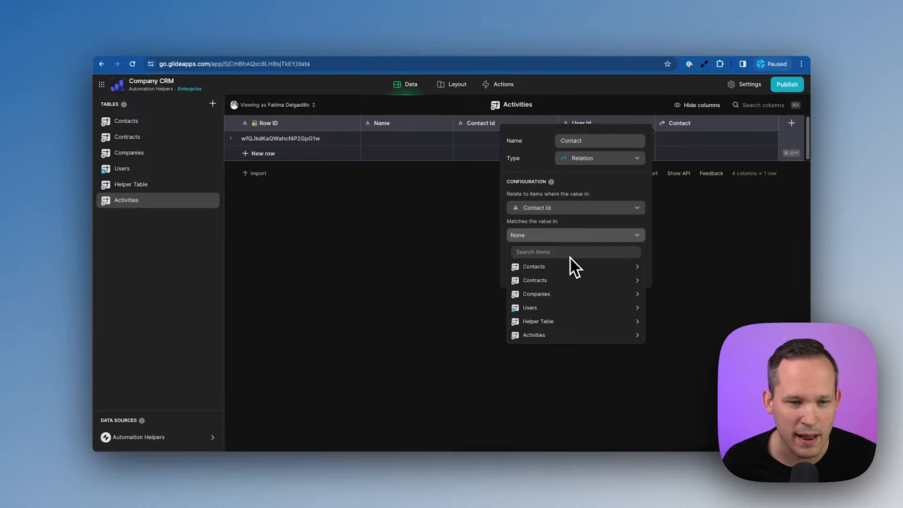
mouse_move(574, 266)
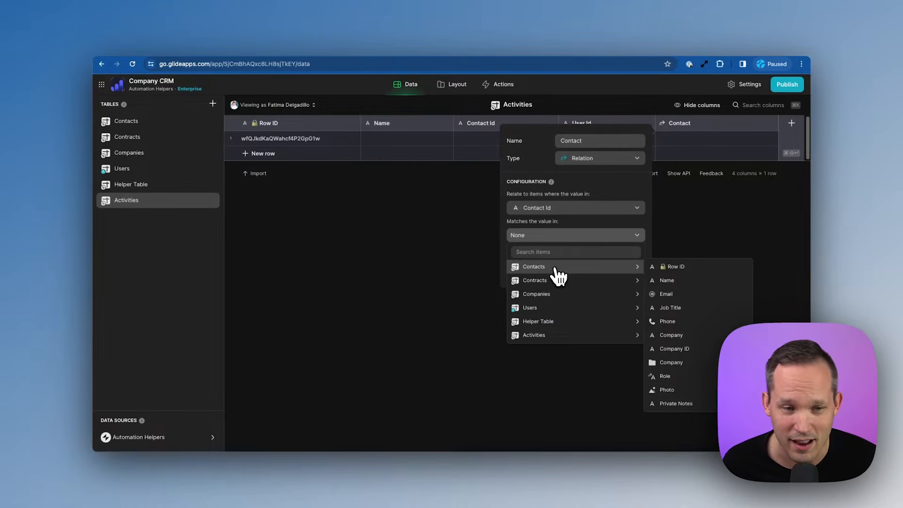
click(677, 268)
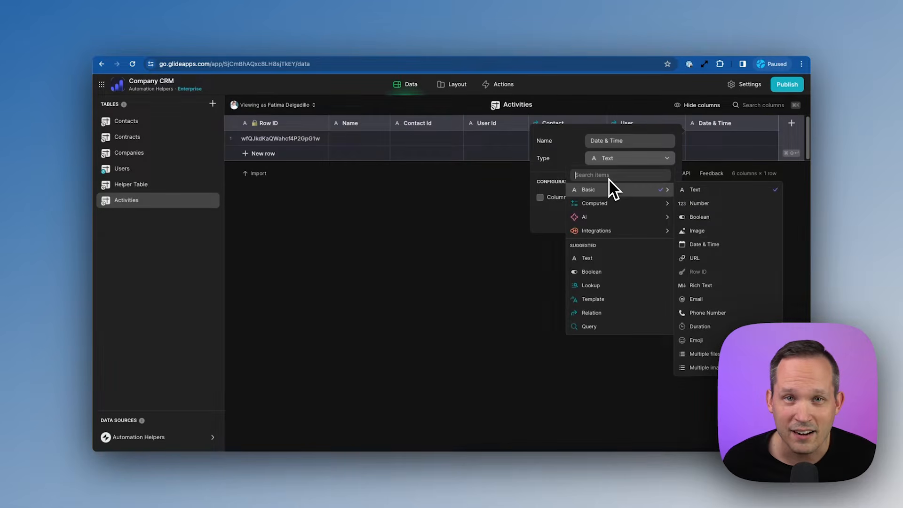
text(d)
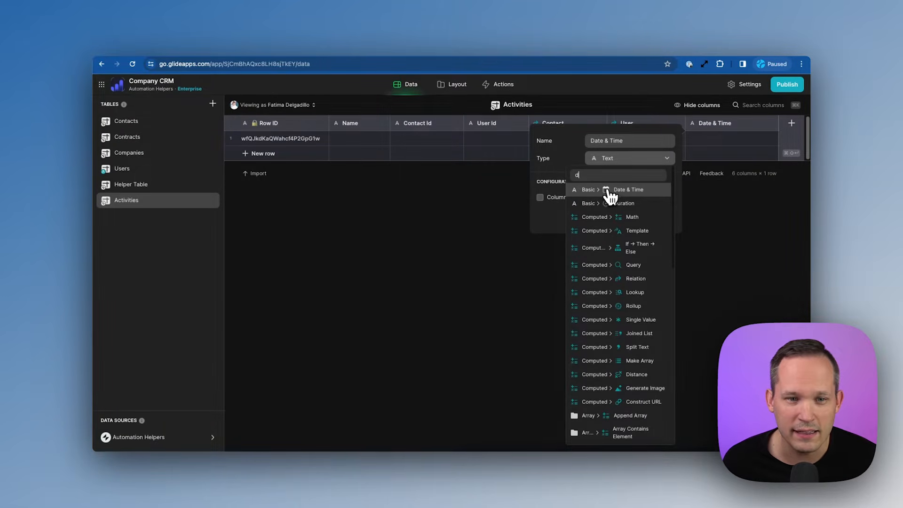
click(610, 195)
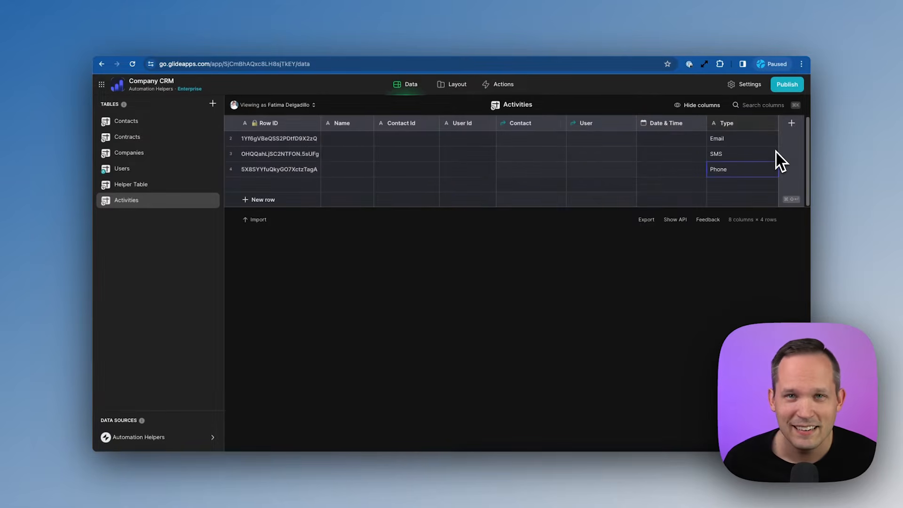
Add a column named Icon to the Activities table with the If → Then → Else type.
click(791, 126)
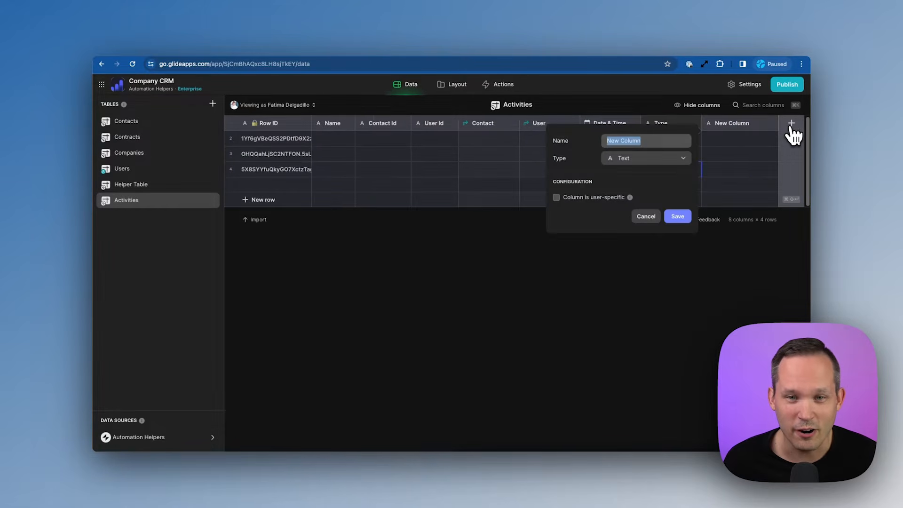
text(Icon)
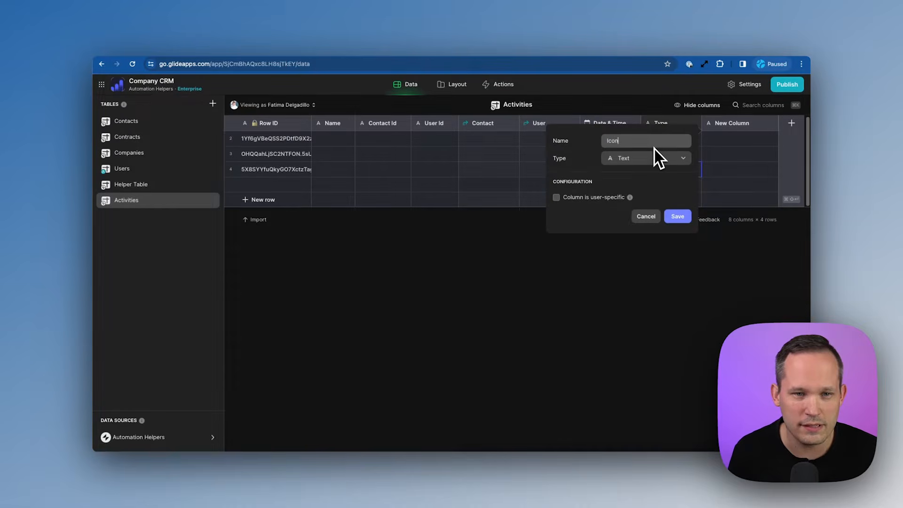
click(620, 166)
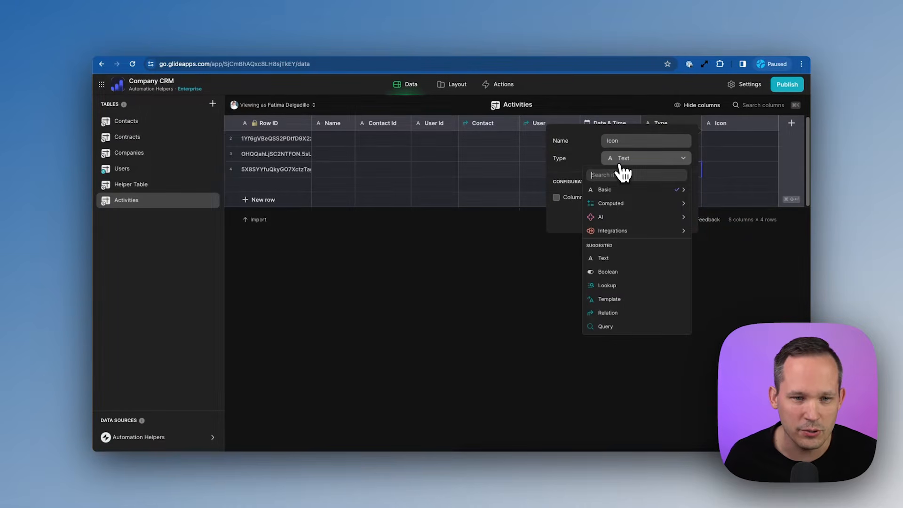
text(if)
click(630, 191)
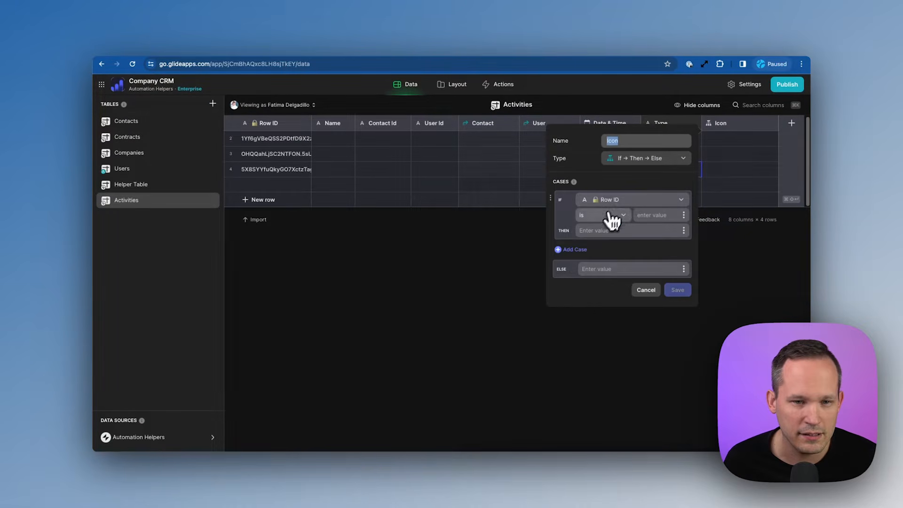
Define the Icon cases so Type is Phone gives a 📞 emoji and Type is Email gives an envelope emoji, and save the column.
click(645, 203)
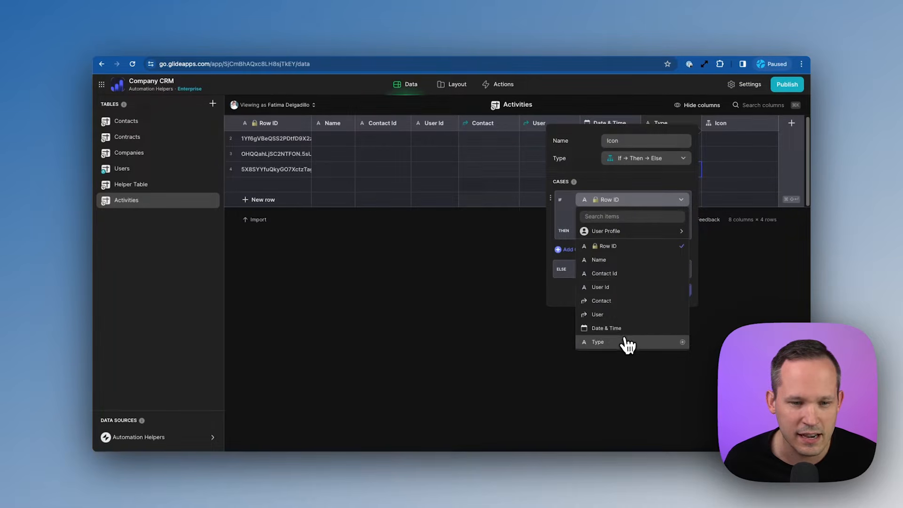
click(628, 342)
click(642, 212)
text(Phone)
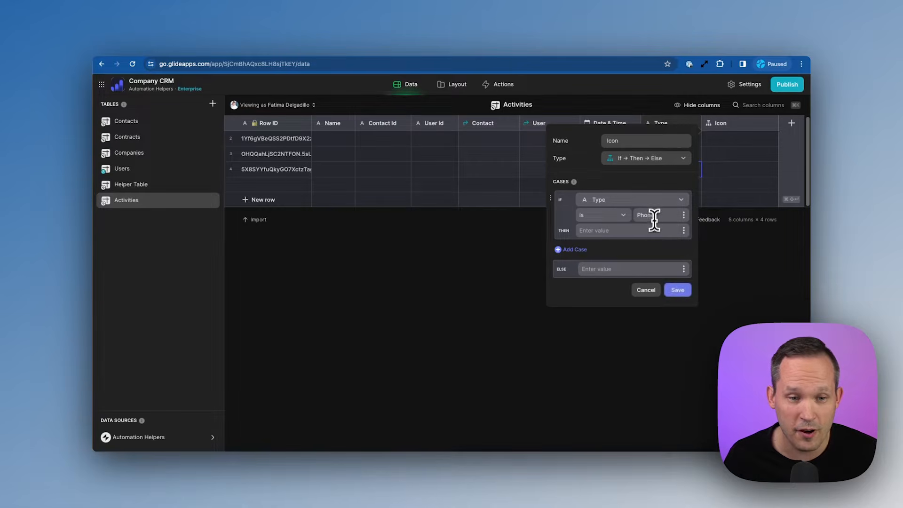
text(📞)
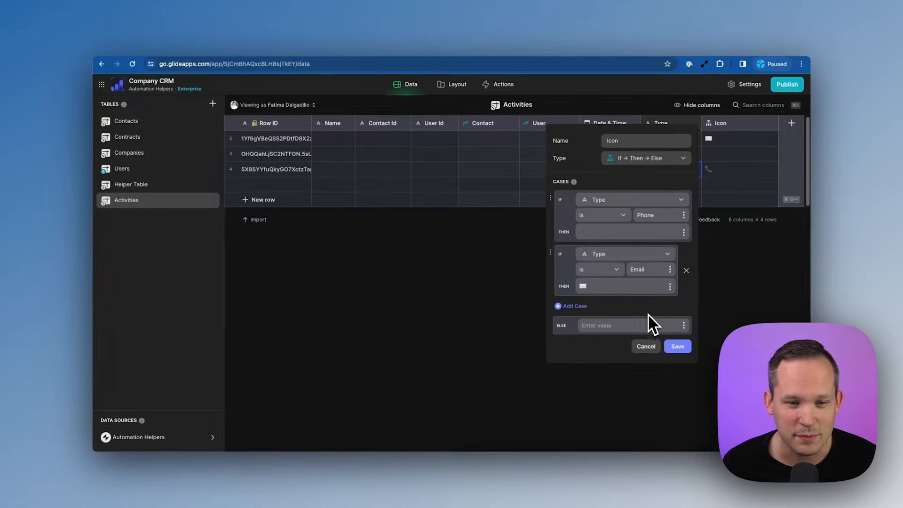
click(678, 347)
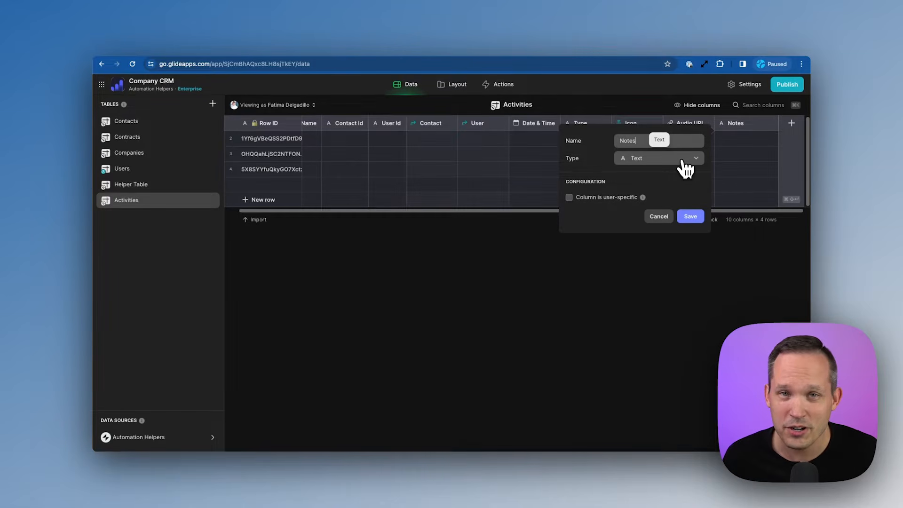
Make the Activities table's Notes column an AI Audio to Text column that reads from the Audio URL column.
click(683, 161)
mouse_move(663, 217)
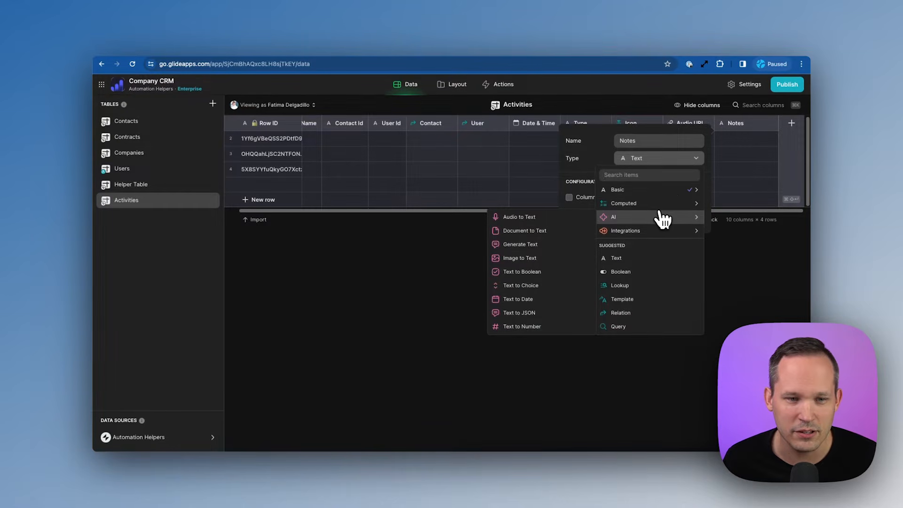
click(566, 222)
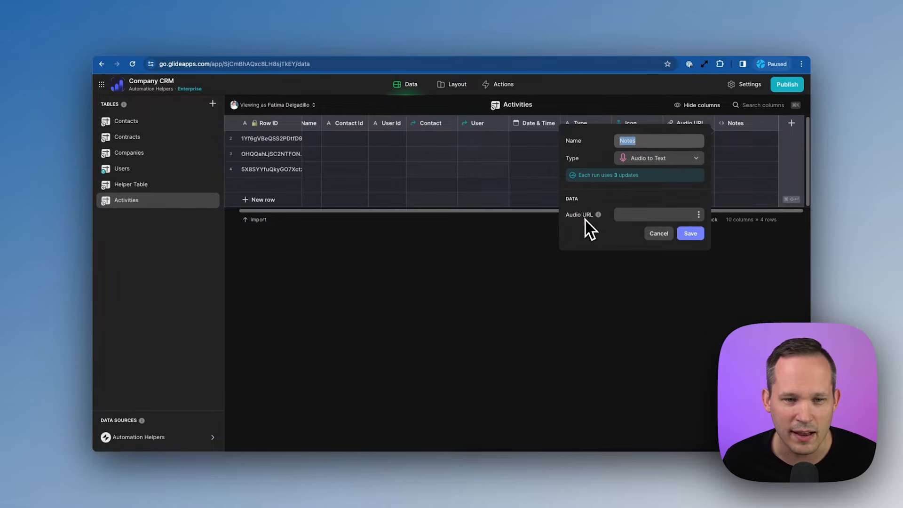
click(698, 215)
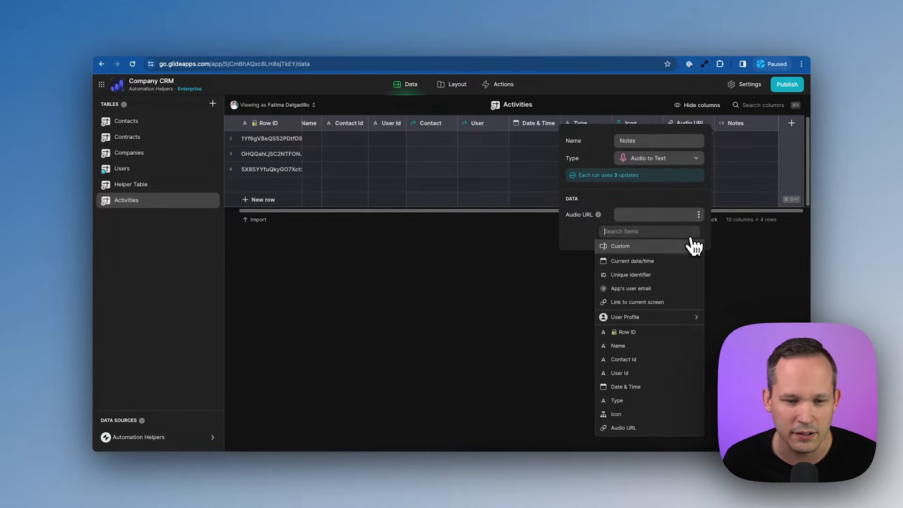
click(653, 428)
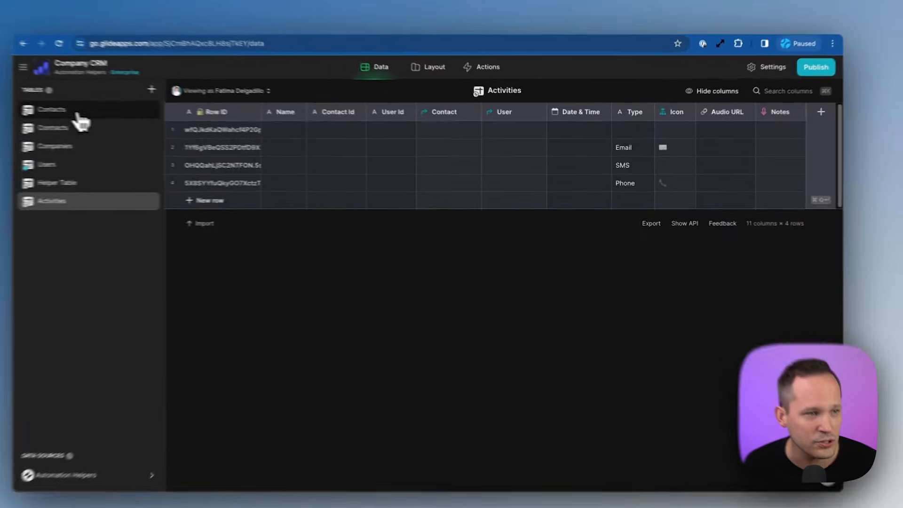
In the Contacts table, add a Relation column named Activities that matches Row ID to the Activities table's Contact Id.
click(79, 115)
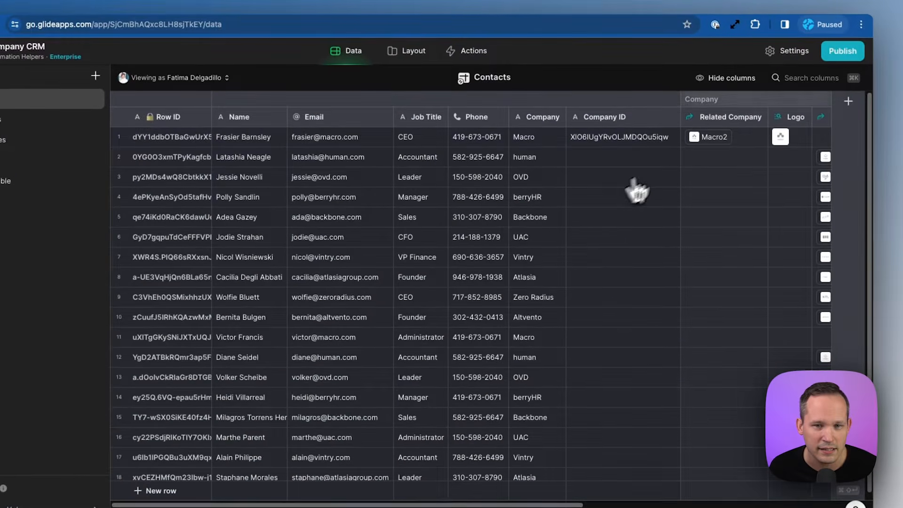
click(847, 102)
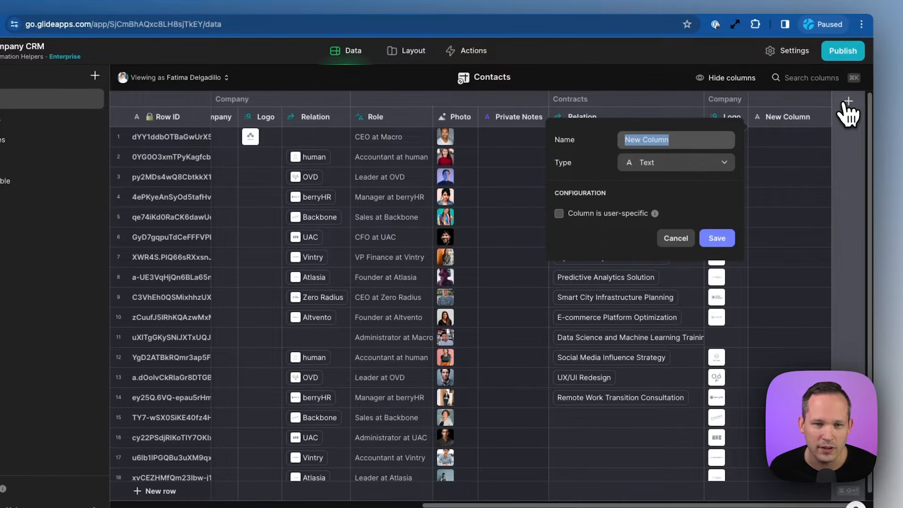
text(Activities)
click(701, 163)
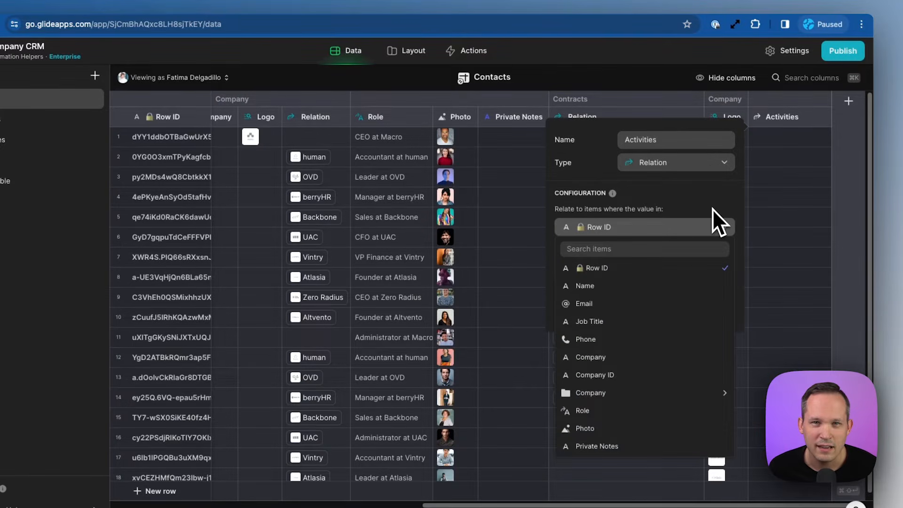
click(649, 272)
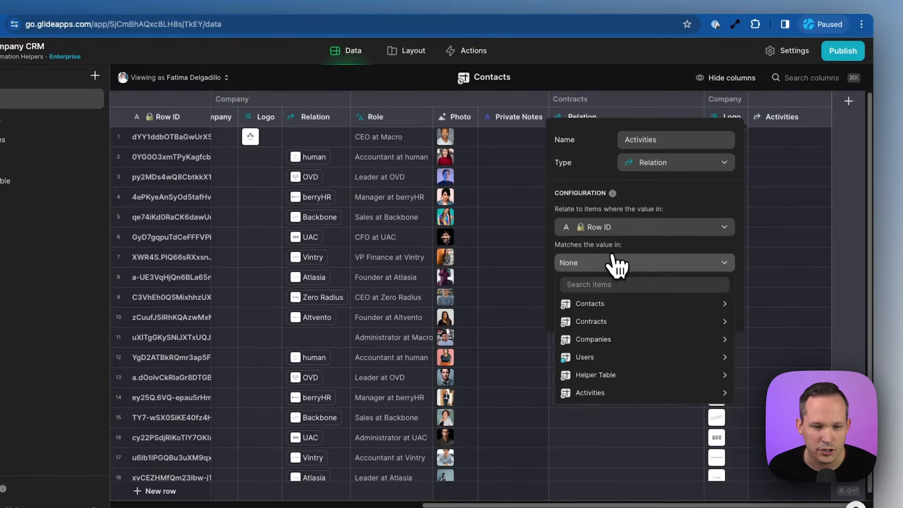
mouse_move(649, 396)
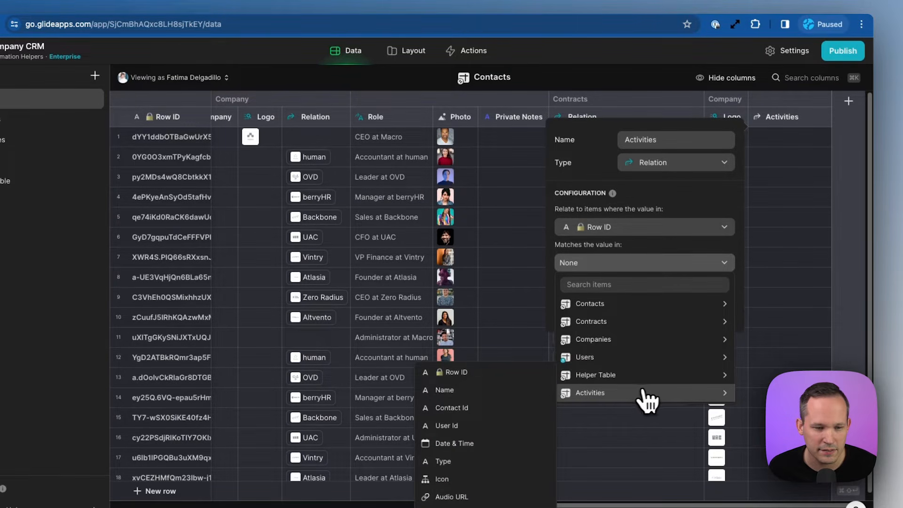
click(505, 409)
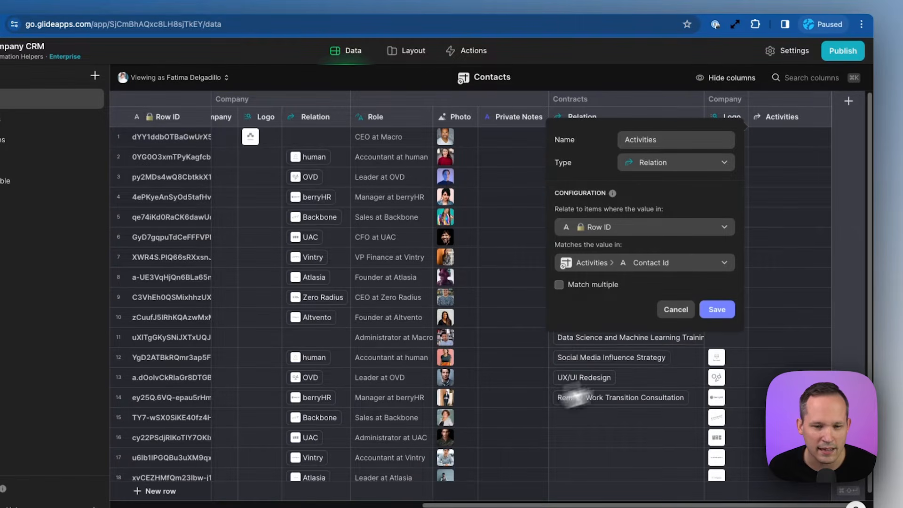
click(733, 311)
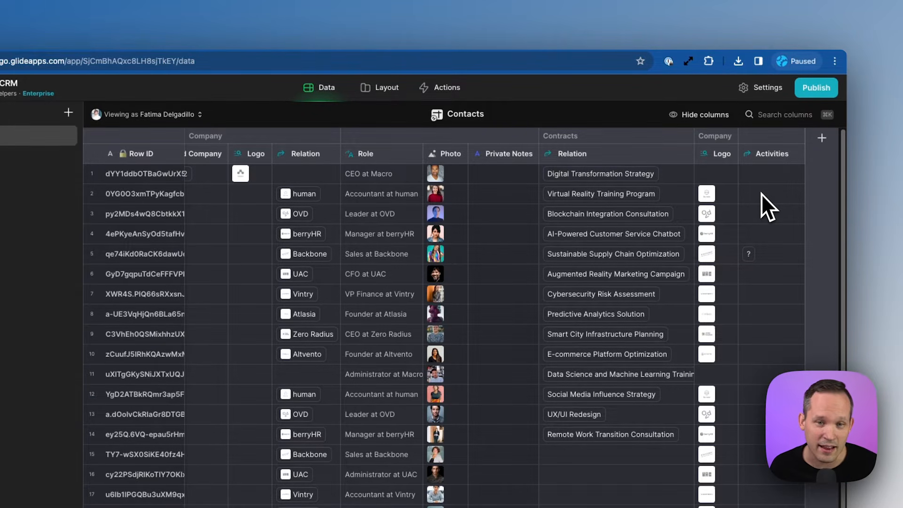
Edit the Contacts table's Activities relation to match multiple items through Activities Contact Id, and open the layout editor.
click(794, 155)
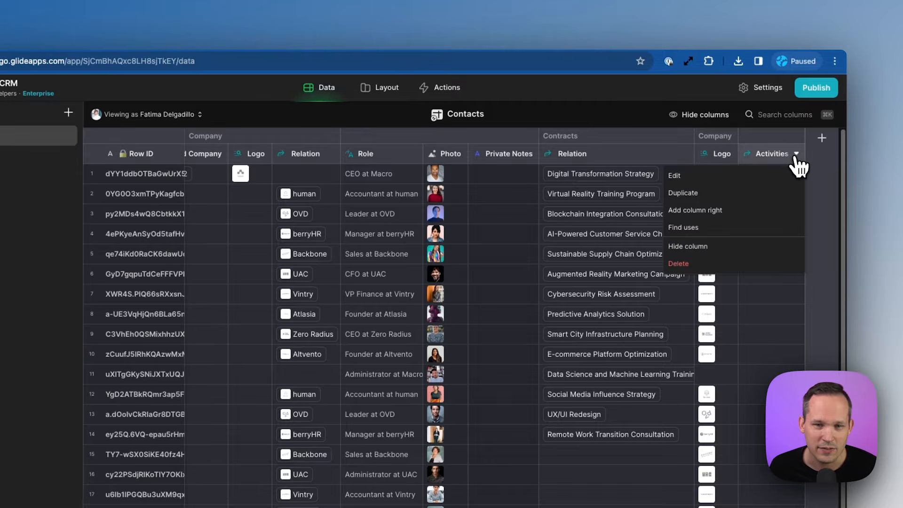
click(773, 176)
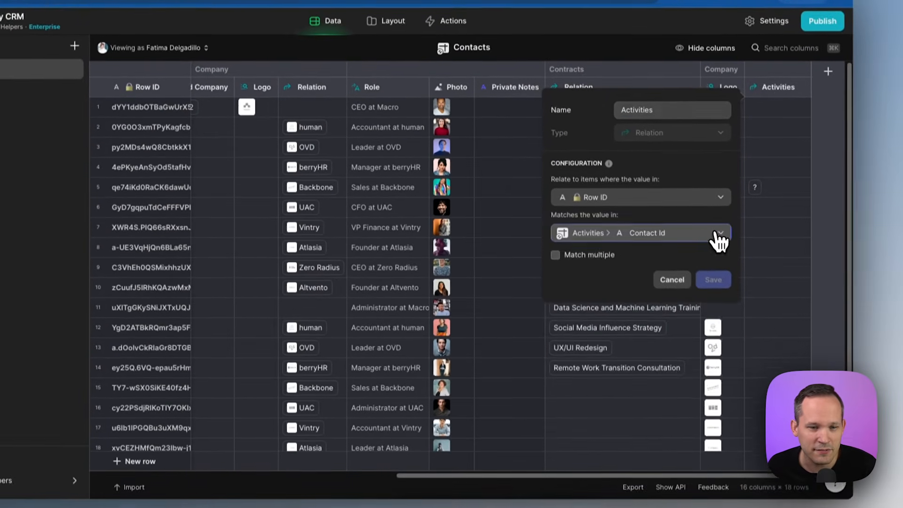
click(703, 266)
mouse_move(658, 378)
mouse_move(643, 354)
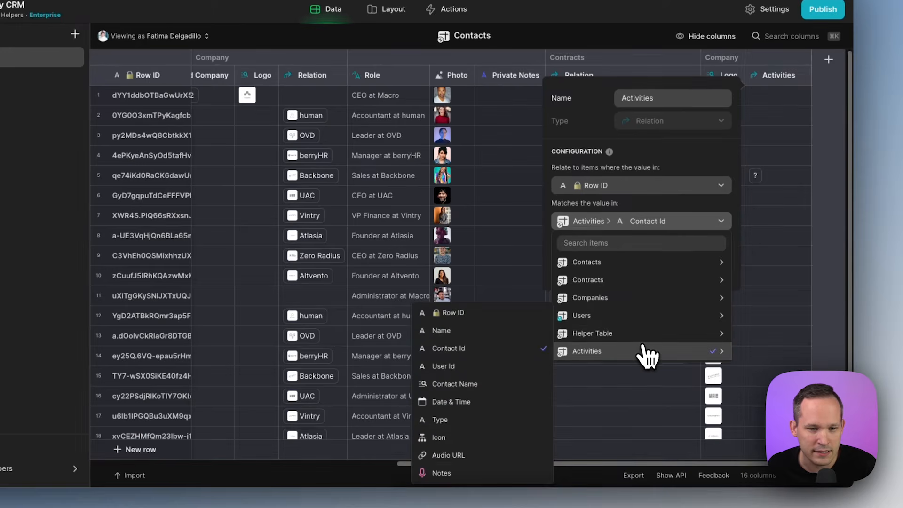
click(484, 348)
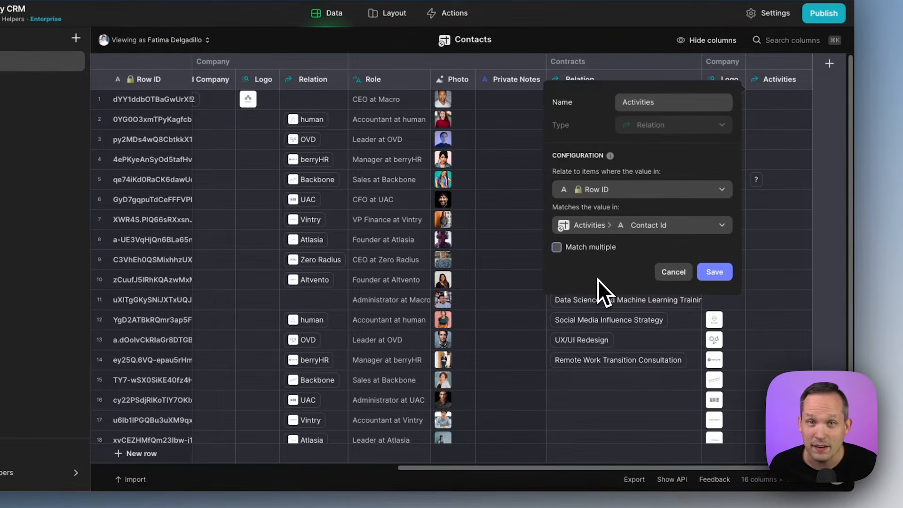
click(556, 247)
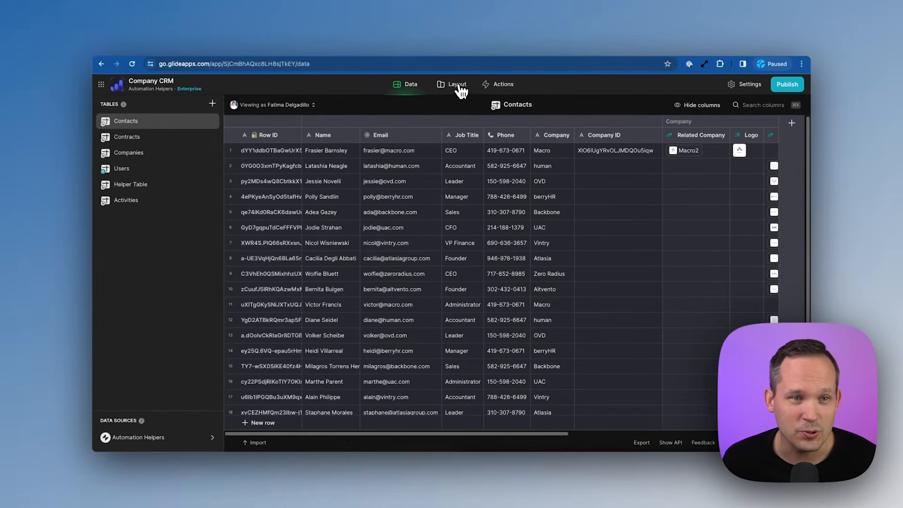
click(458, 87)
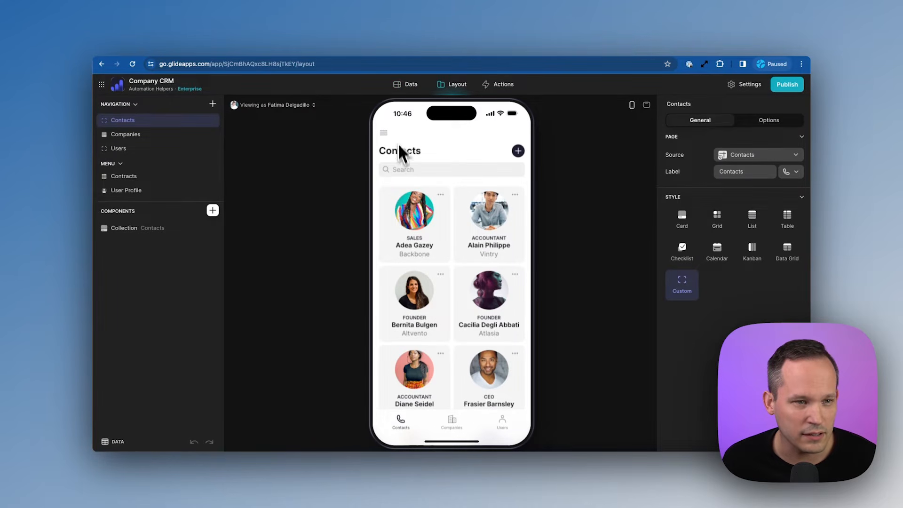
Open the first contact's details page and add a Container after the contracts collection.
scroll(423, 211, down, 1)
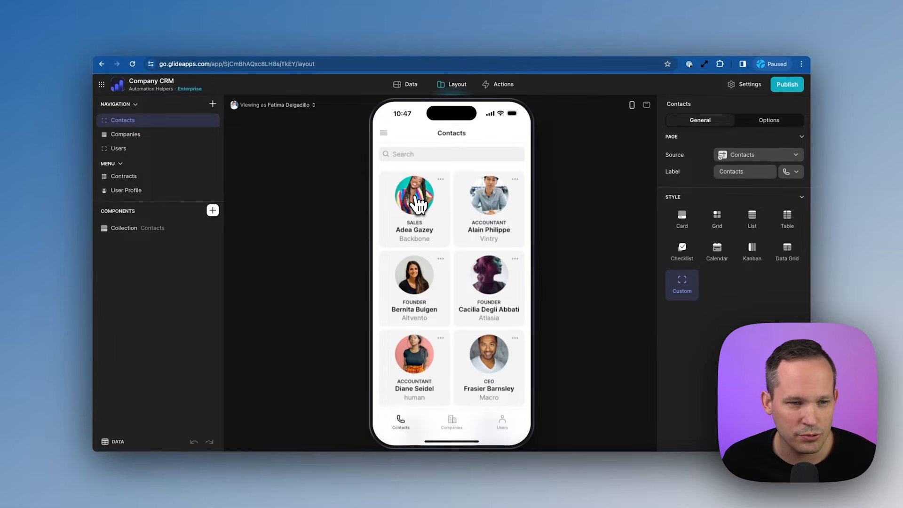
click(417, 201)
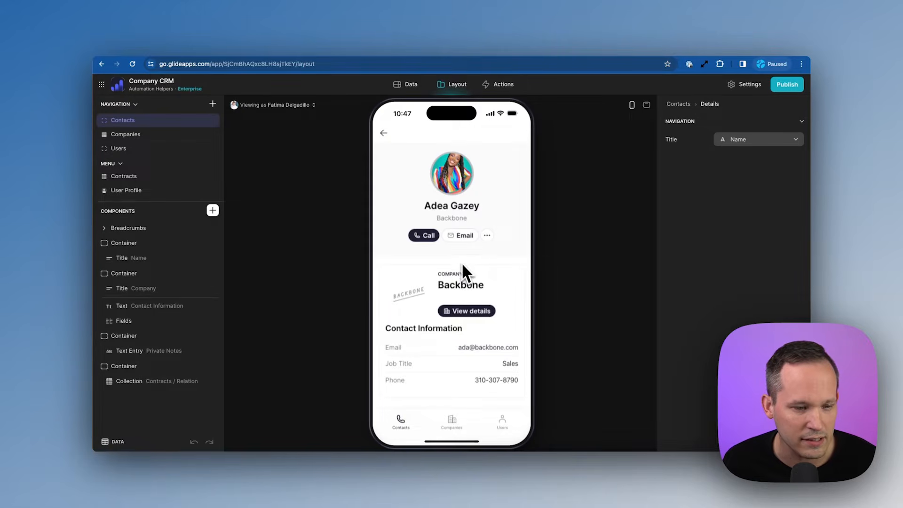
scroll(467, 277, down, 5)
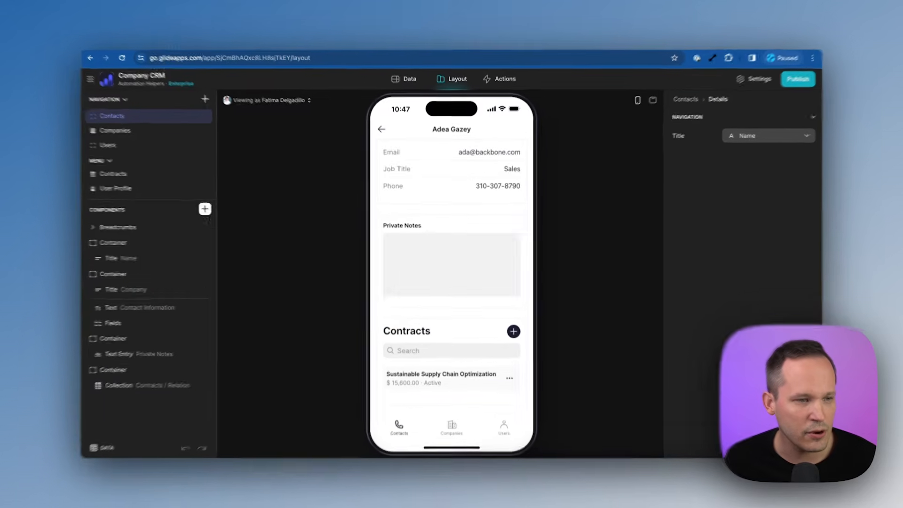
click(205, 210)
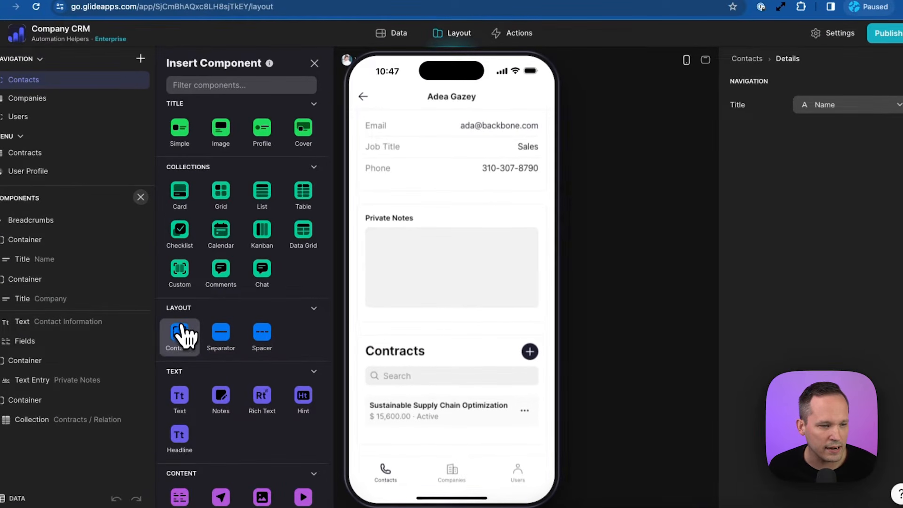
click(185, 335)
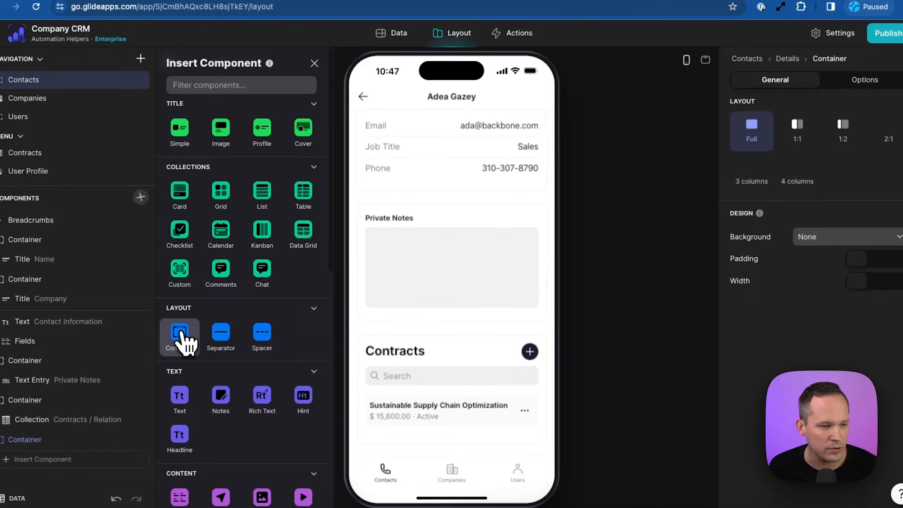
Insert a List collection in the new container, sourced from this item's Activities relation and titled Activities.
click(45, 465)
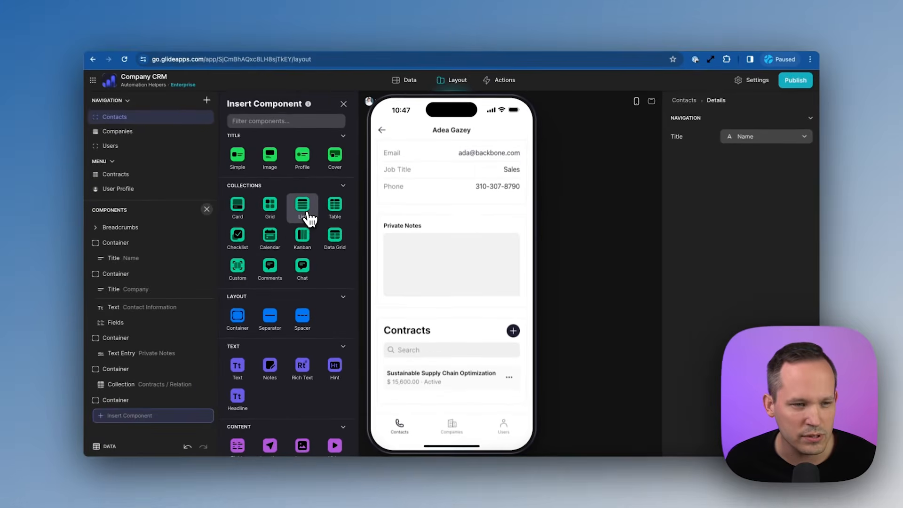
click(262, 191)
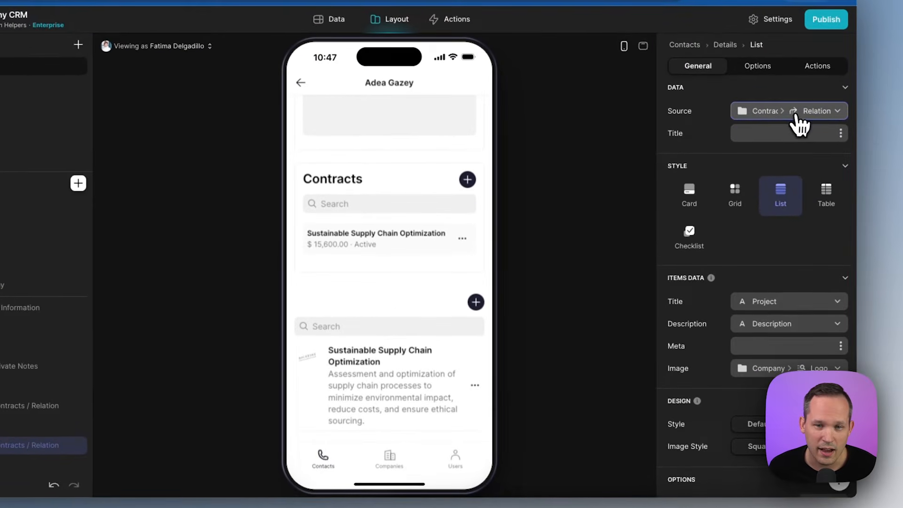
click(794, 115)
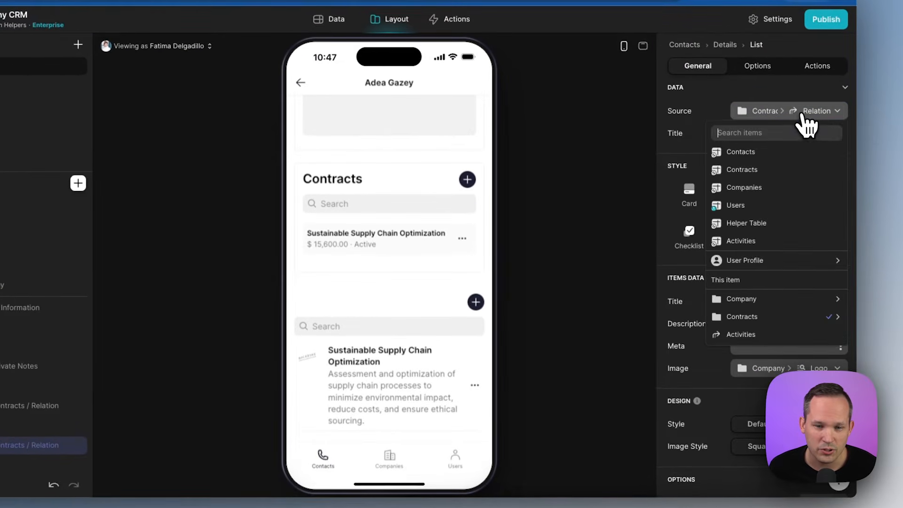
click(765, 334)
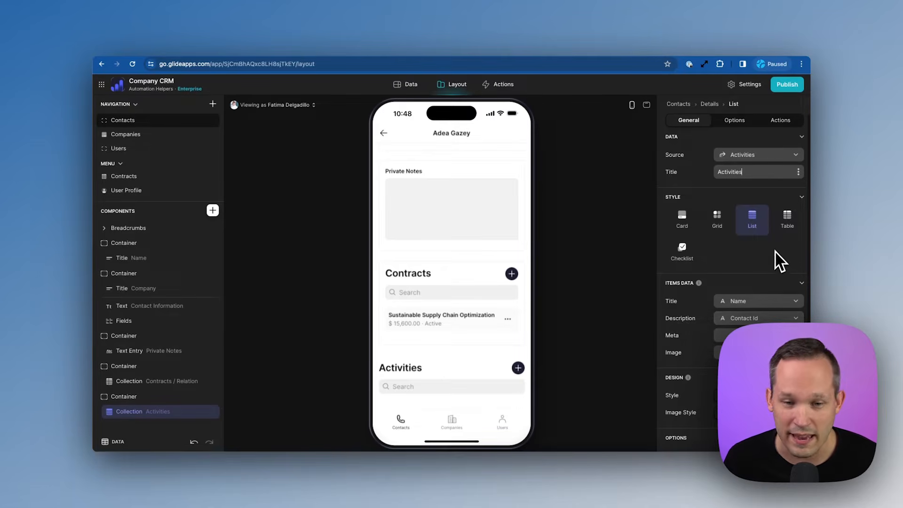
scroll(774, 254, down, 2)
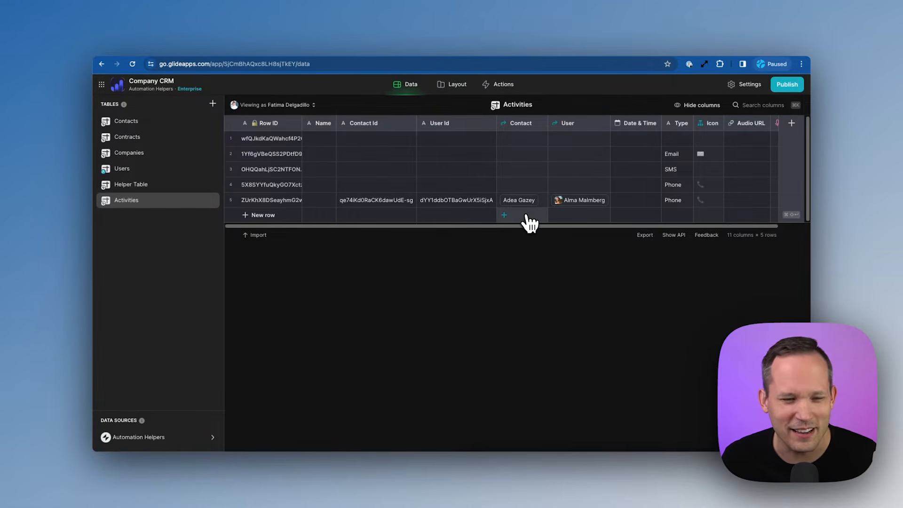
Back in the layout editor, set the Activities list's item title to Date & Time, empty its description, and use Icon as image.
click(455, 89)
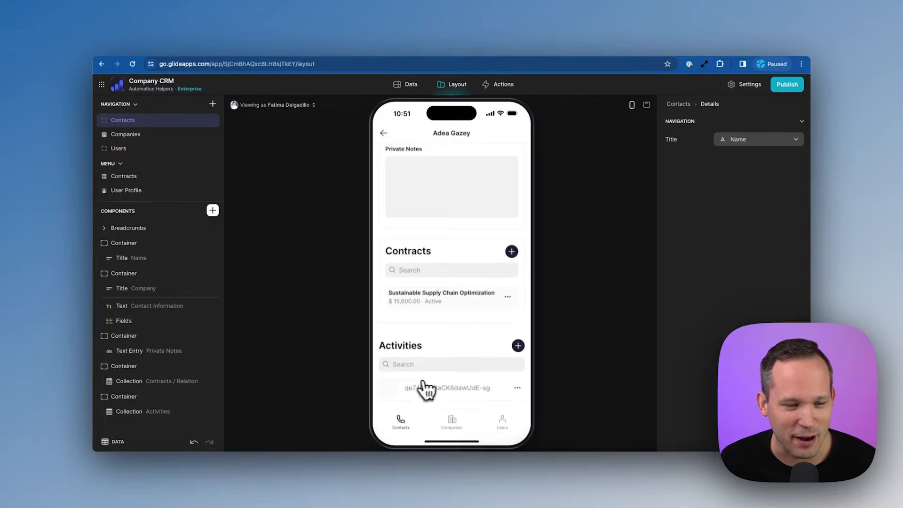
click(470, 400)
click(752, 283)
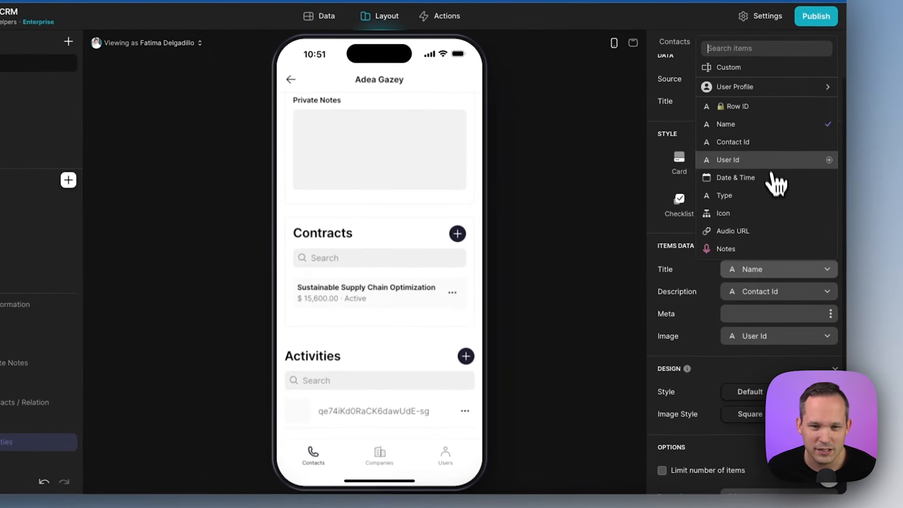
click(761, 177)
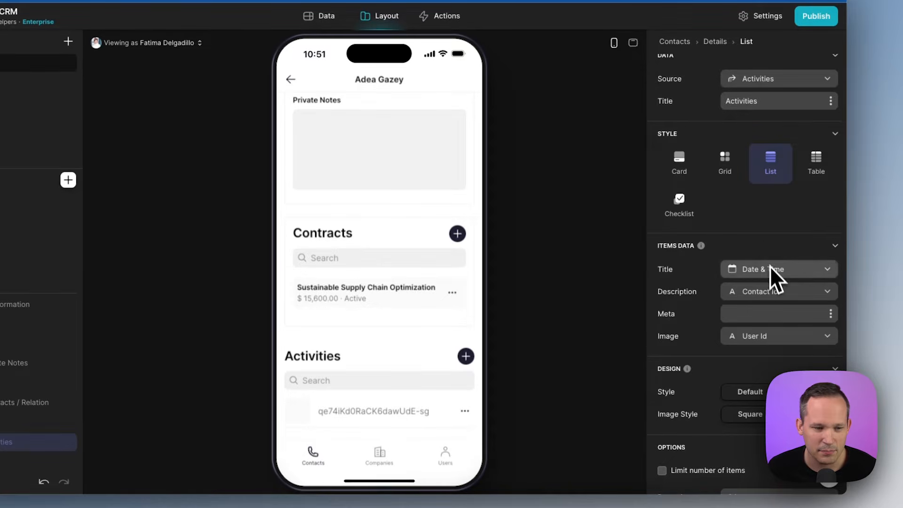
click(799, 292)
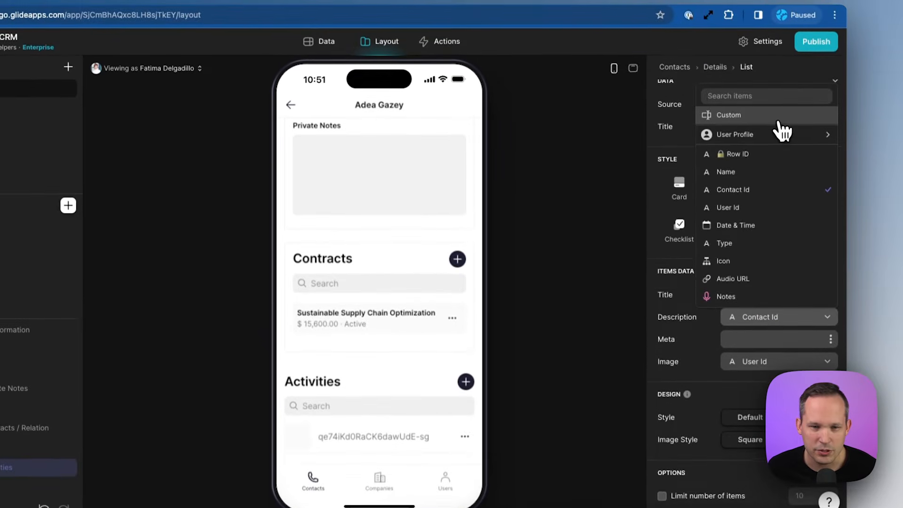
key(Escape)
click(804, 366)
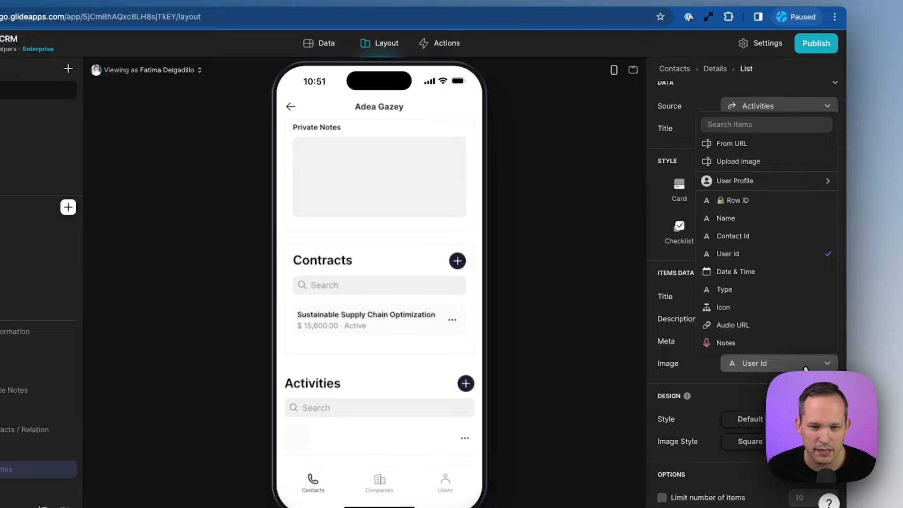
click(773, 308)
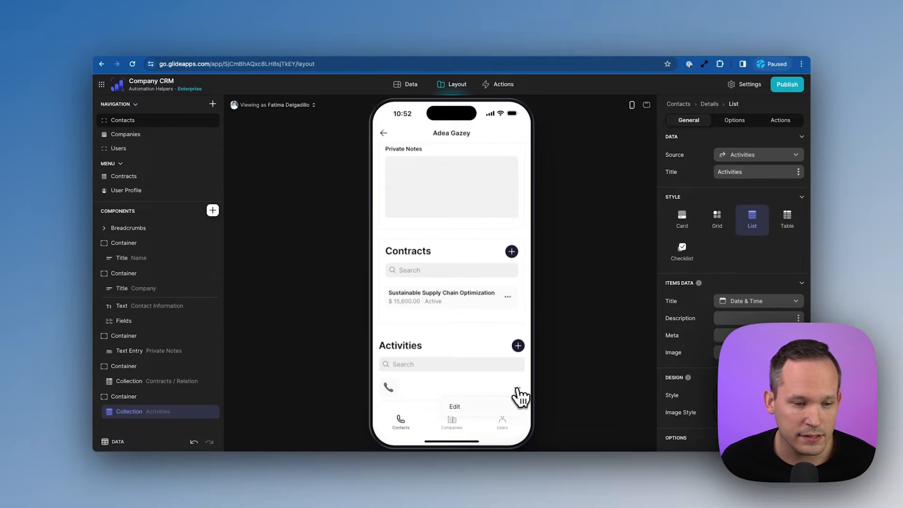
Open the edit form of the activity in the Activities list and insert a Choice component.
click(474, 408)
click(420, 171)
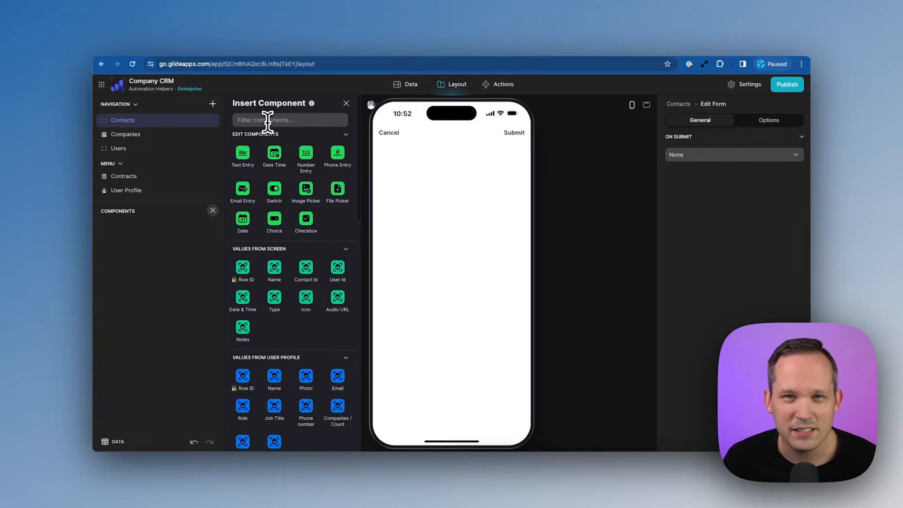
click(267, 120)
text(choi)
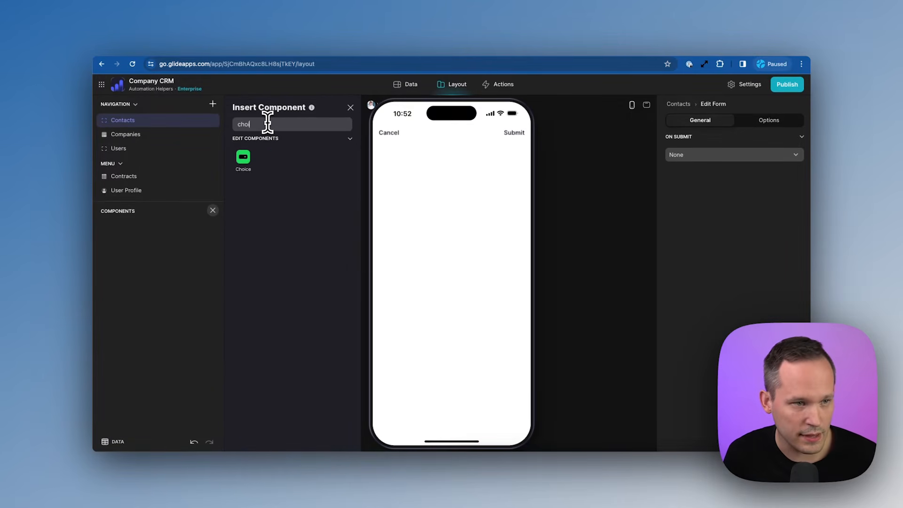
click(244, 157)
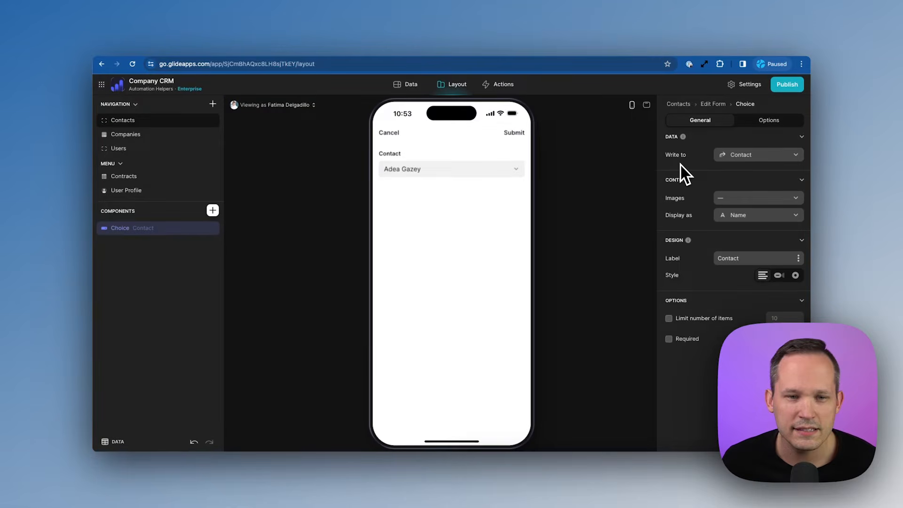
Make the choice write to Type, taking both values and display text from the Activities table's Type column, and preview its options.
click(731, 160)
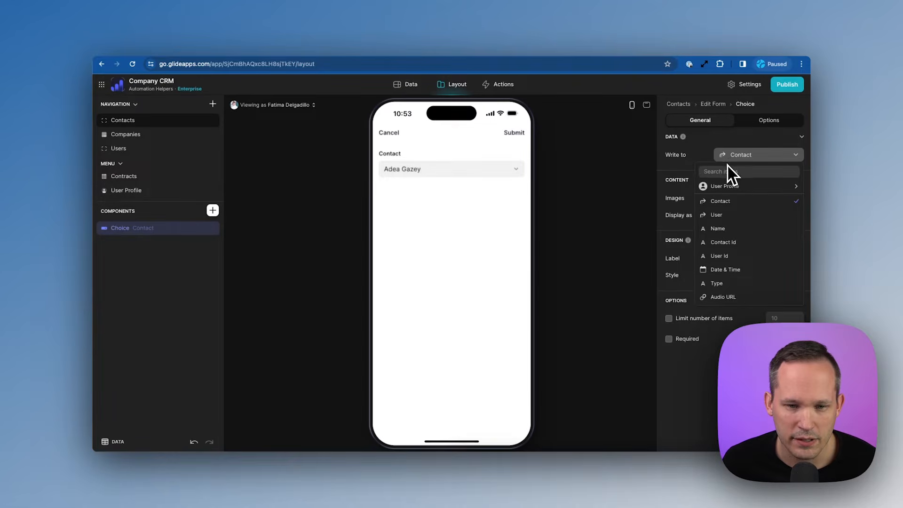
click(734, 283)
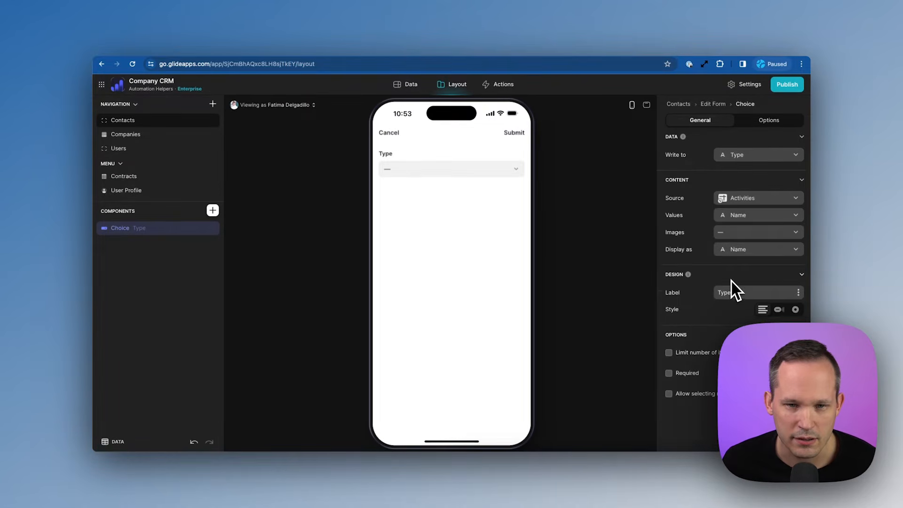
click(732, 218)
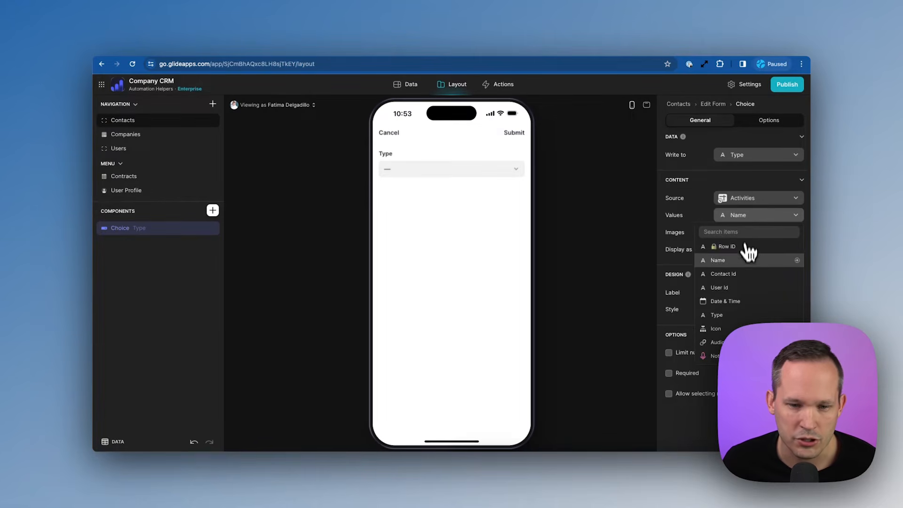
click(738, 316)
click(756, 252)
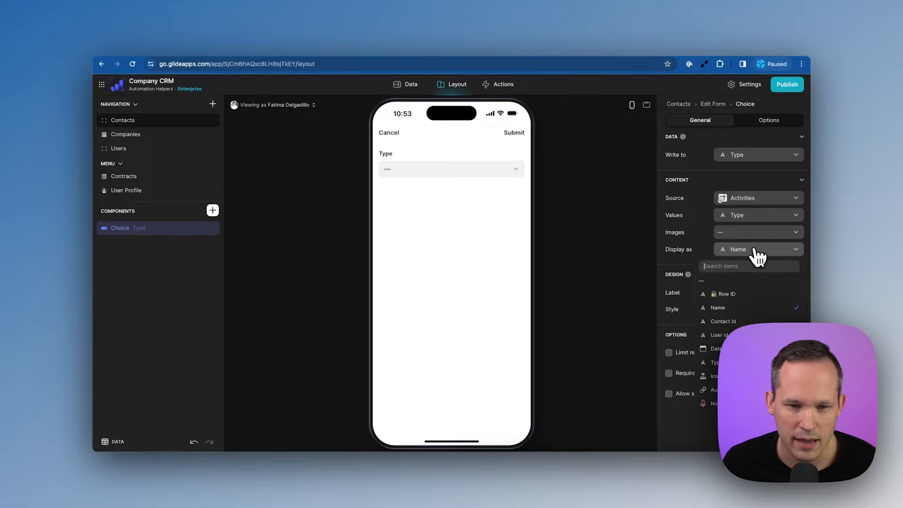
click(716, 362)
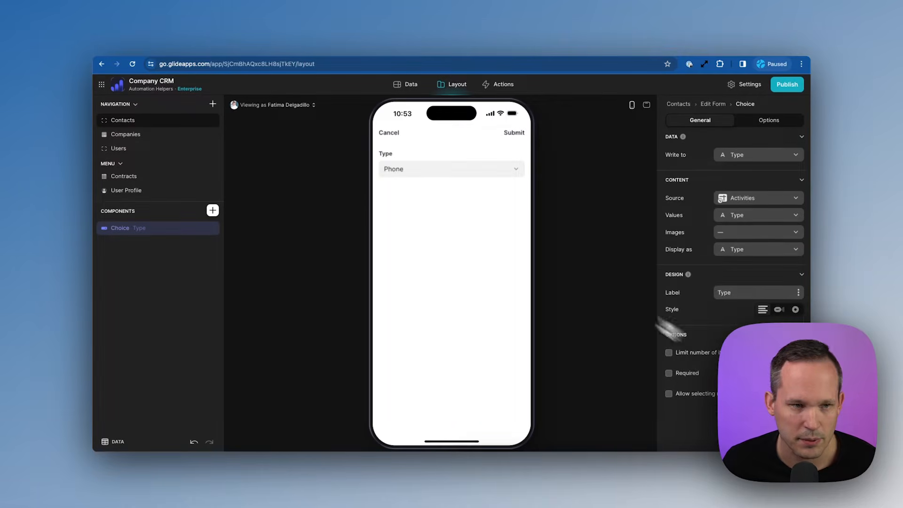
click(517, 176)
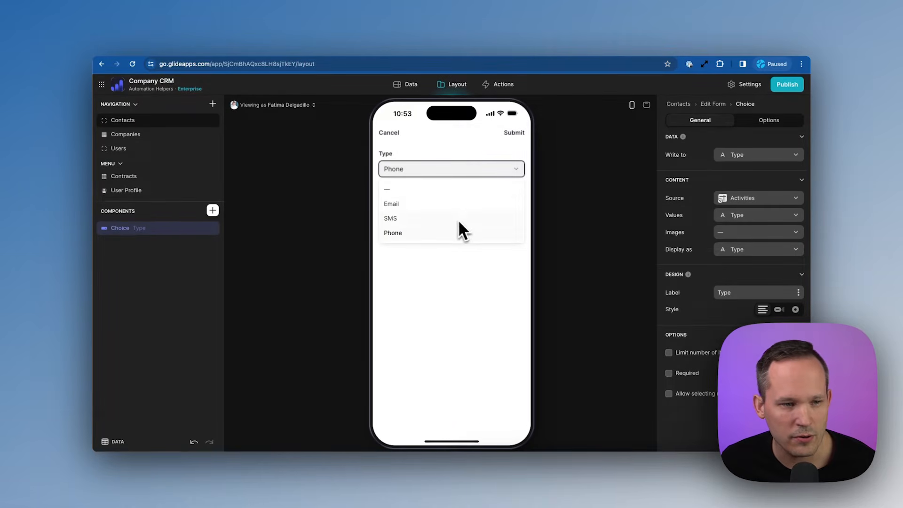
click(600, 208)
Duplicate the Type choice and make the copy write to the Contact relation with Photo as its images.
click(200, 228)
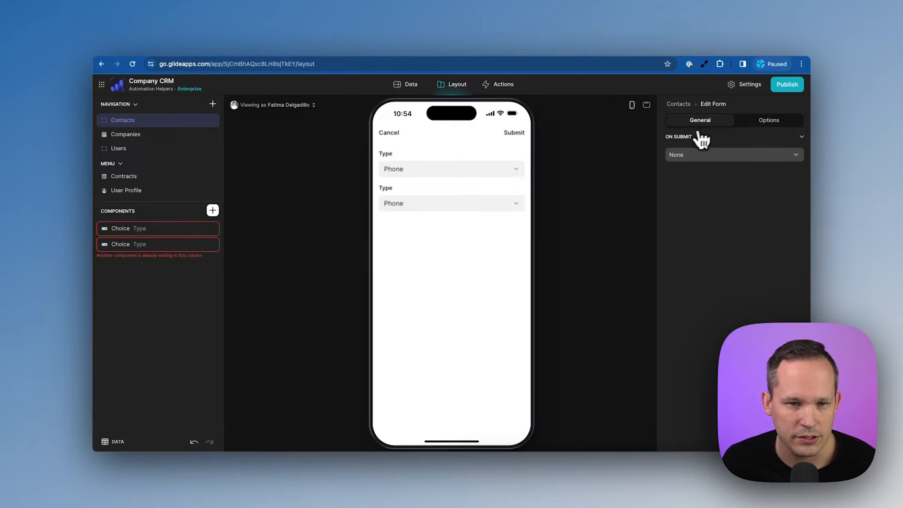
click(183, 246)
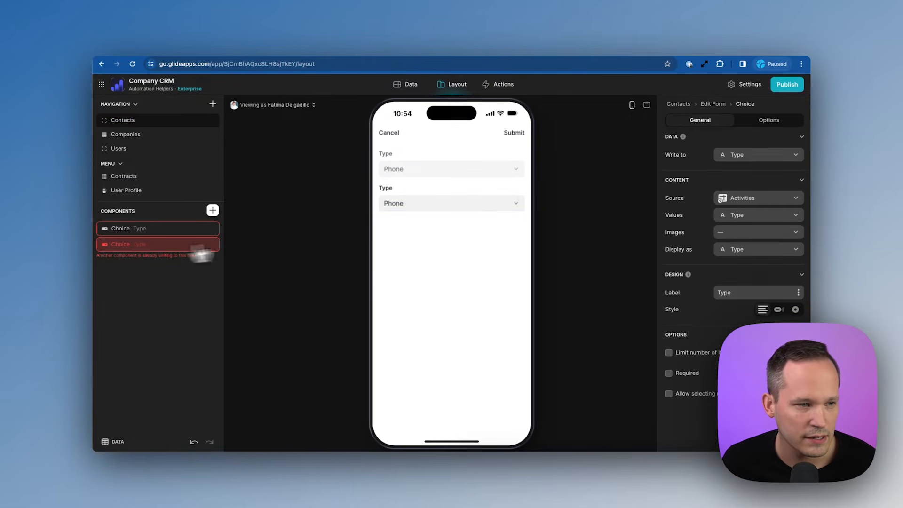
click(747, 157)
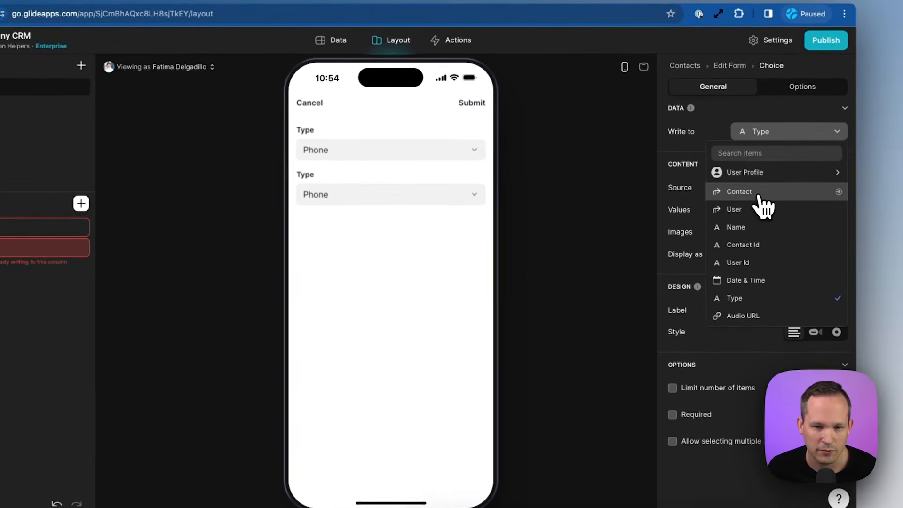
click(736, 201)
click(762, 210)
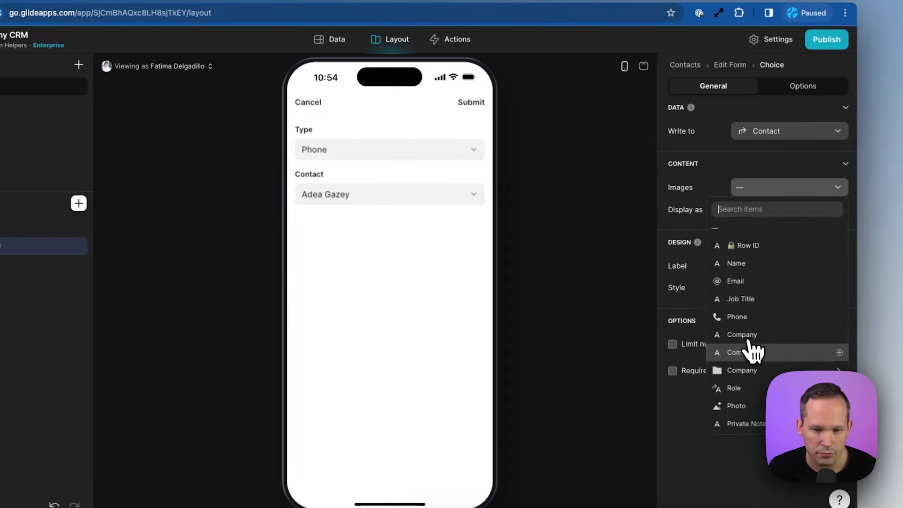
click(751, 405)
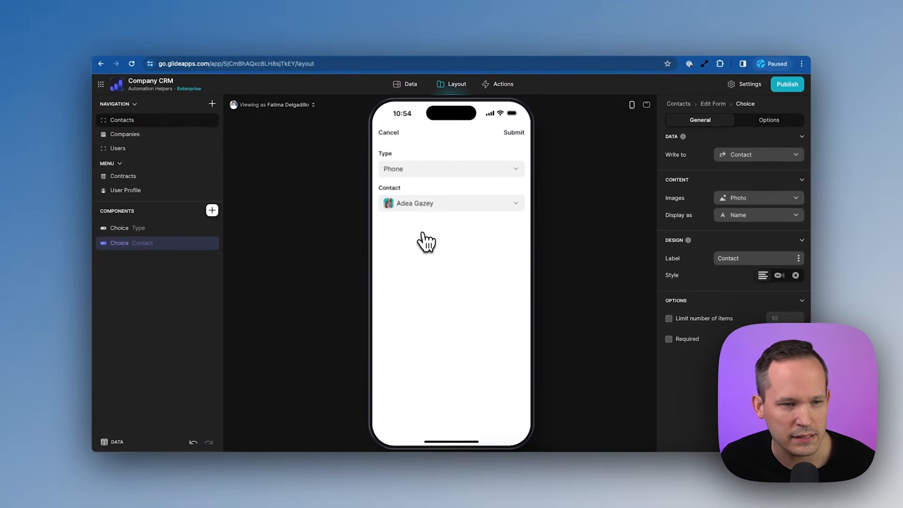
Add a Date Time component for the Date & Time column to the edit form and preview its date picker.
click(143, 206)
text(date)
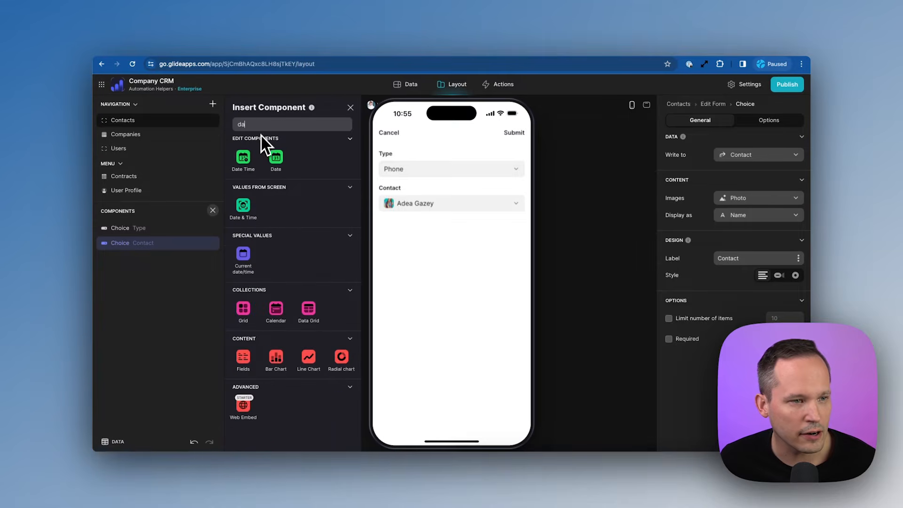
click(244, 158)
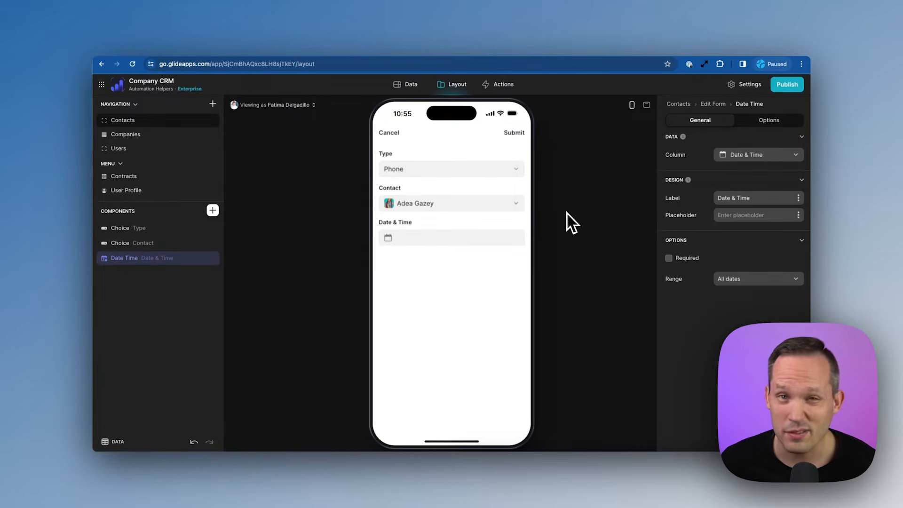
click(431, 239)
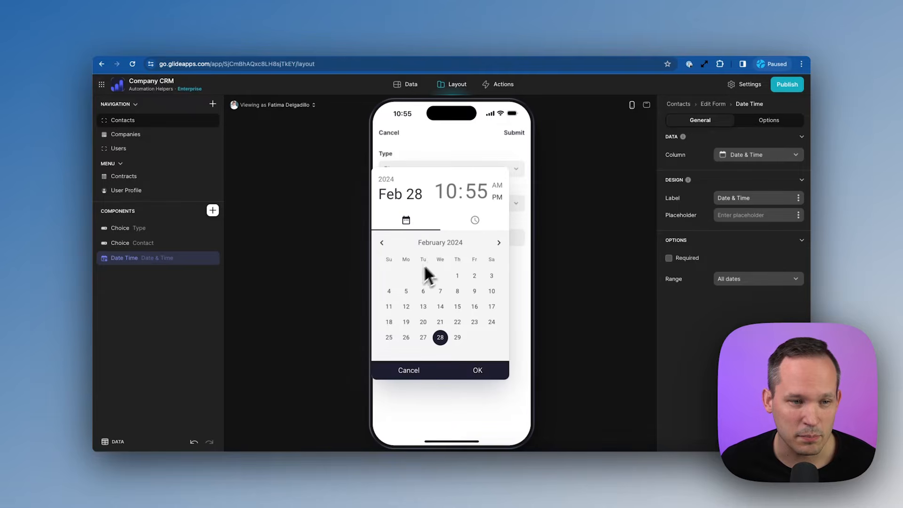
click(604, 215)
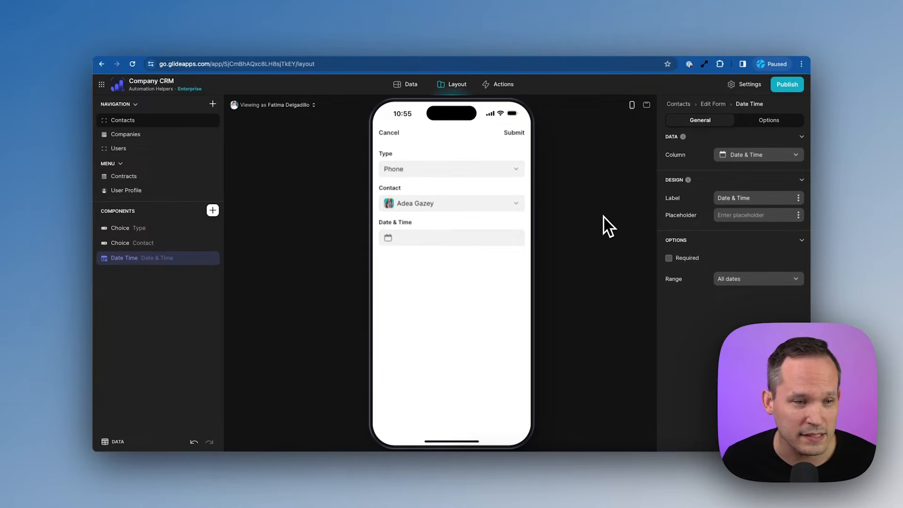
click(560, 217)
Add an Audio Recorder component below the Date Time component in the edit form and save its recording to the Audio URL column.
click(212, 210)
text(au)
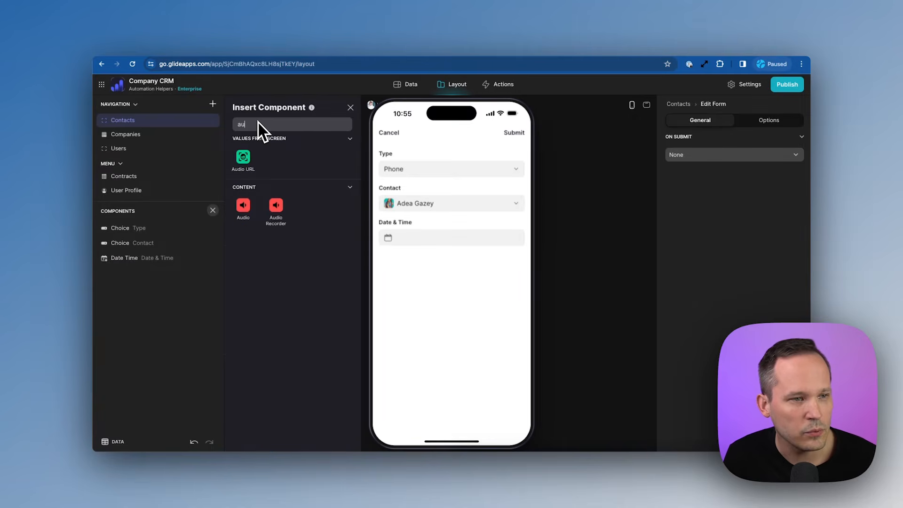
drag(277, 207, 181, 277)
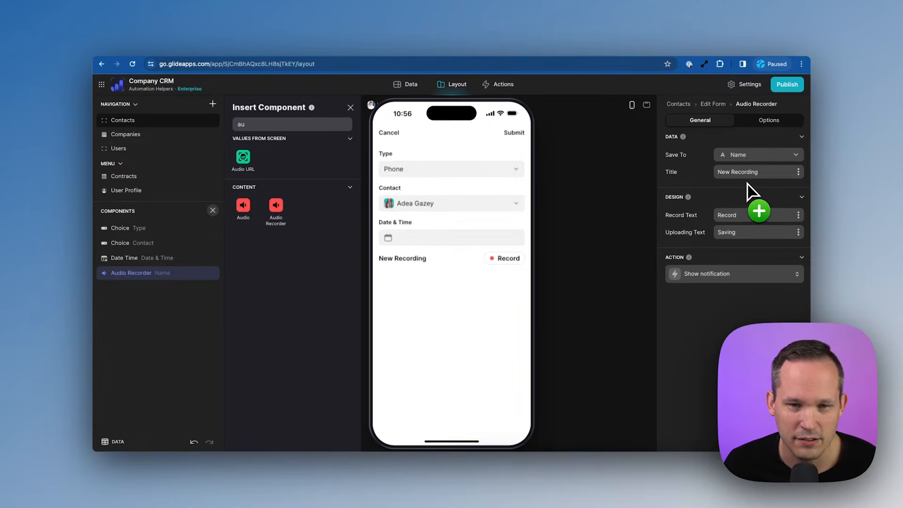
click(737, 158)
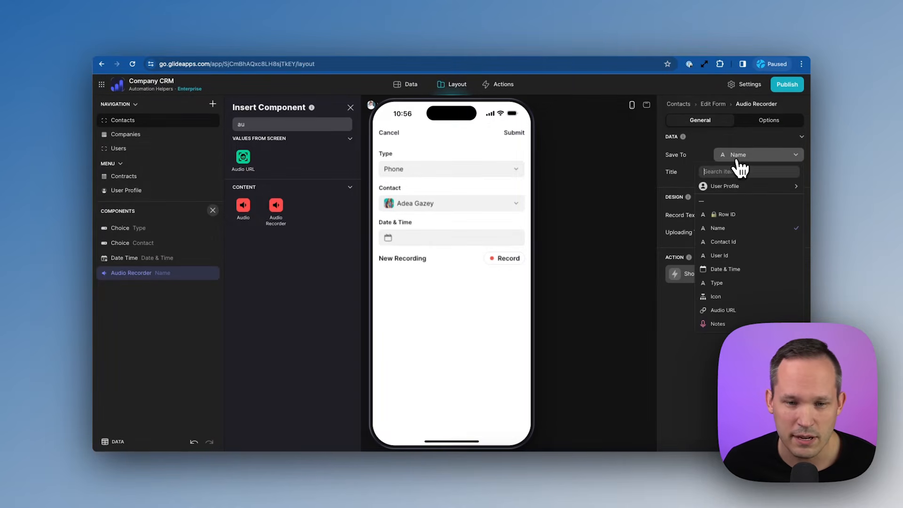
click(736, 310)
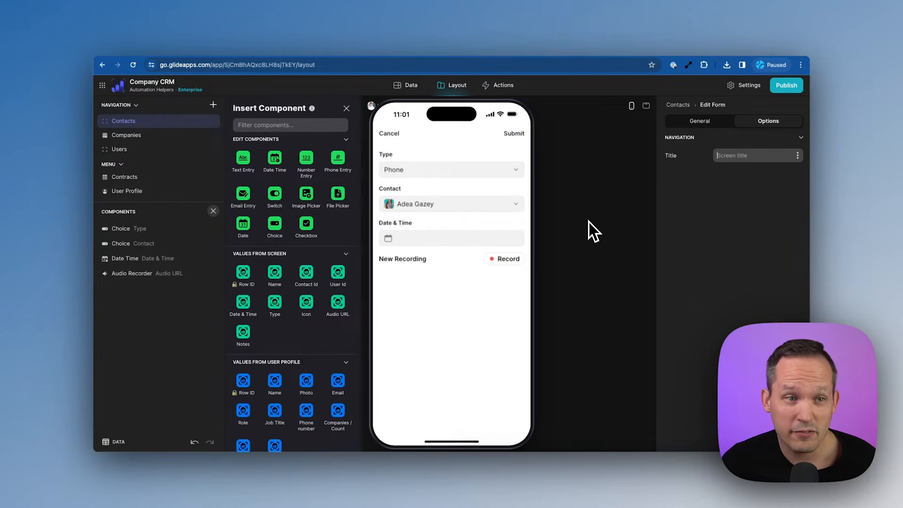
Leave the edit form and insert a container at the top of the activity's details screen for its title and breadcrumbs.
click(391, 136)
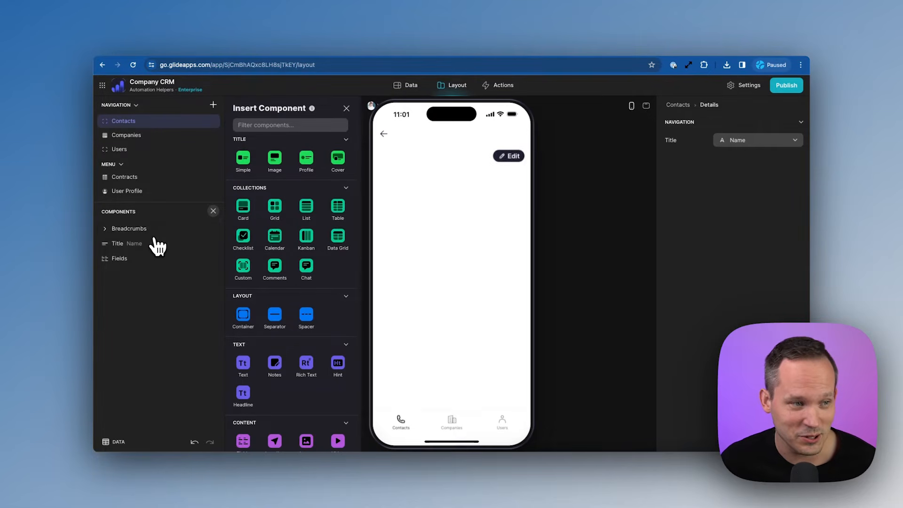
drag(243, 314, 146, 236)
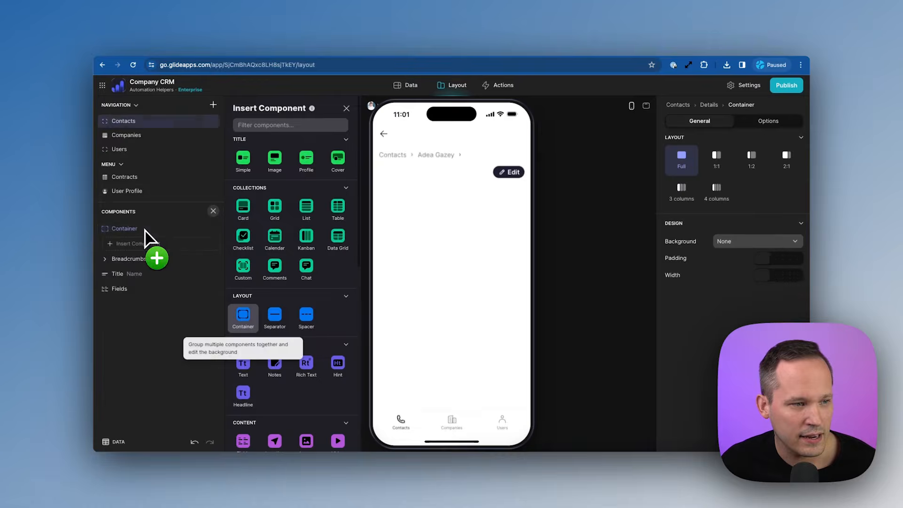
drag(135, 282, 143, 258)
Make the title component on the activity's details screen show the Contact Name column.
click(125, 243)
click(750, 209)
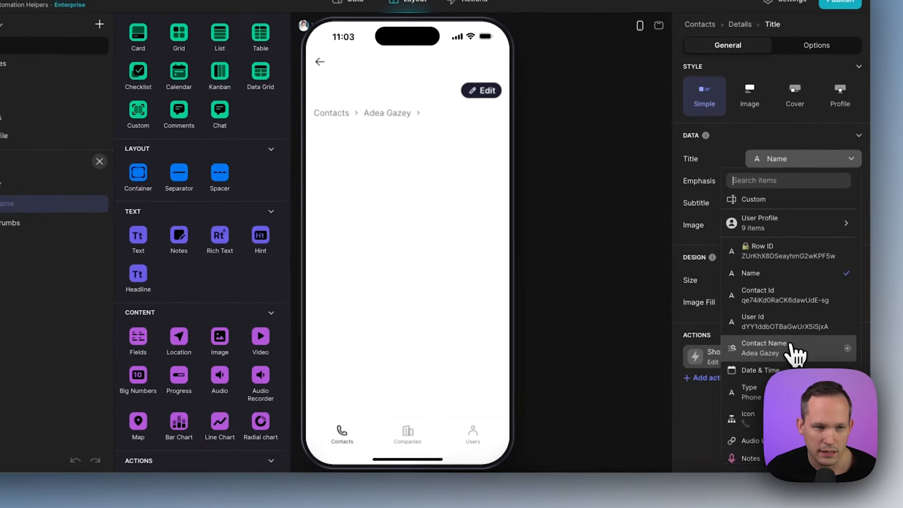
click(795, 348)
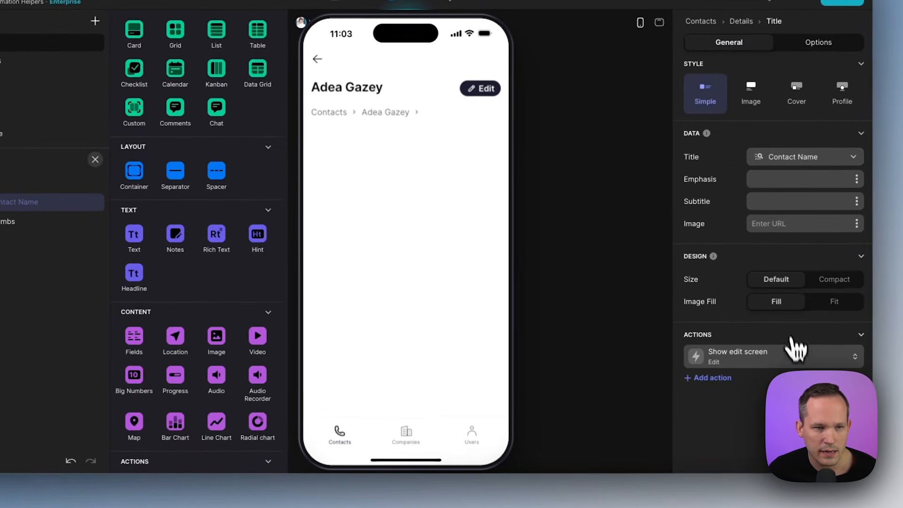
key(Escape)
Set the Fields component below the container to show Type, and add a second item showing Date & Time.
drag(143, 429, 40, 251)
drag(140, 247, 143, 247)
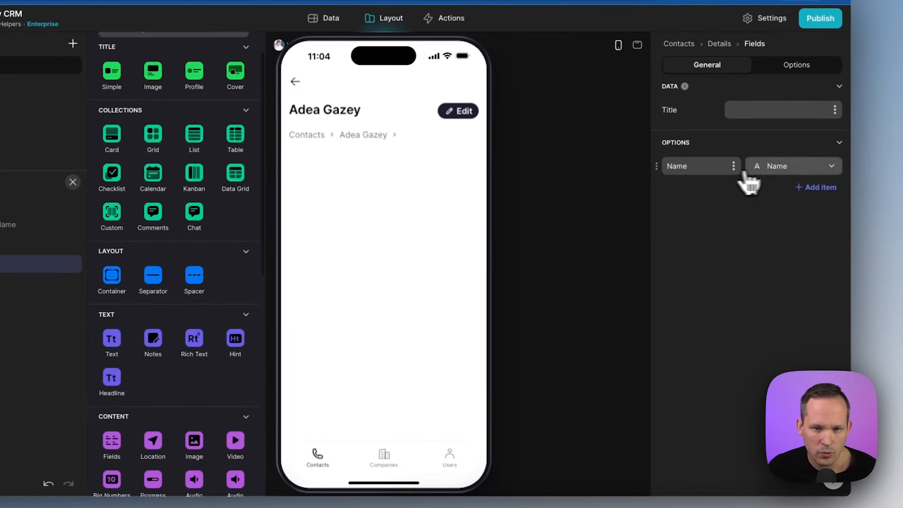
click(774, 168)
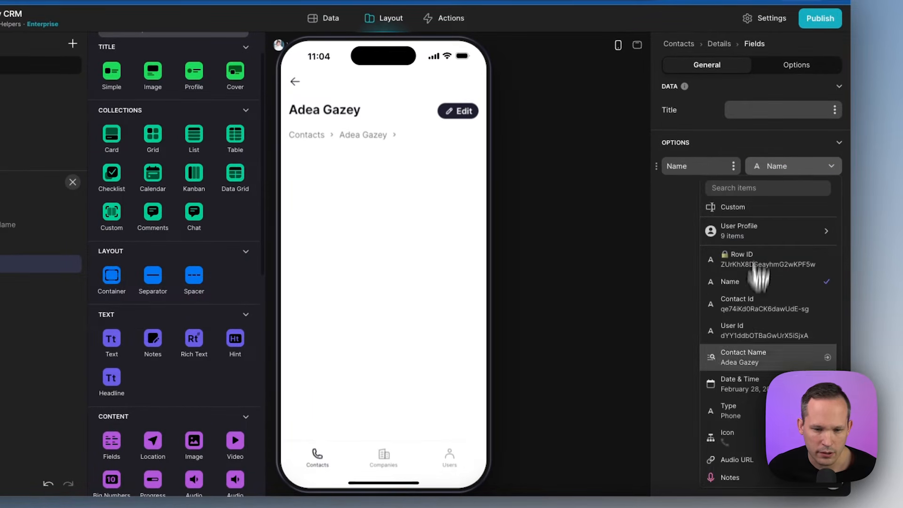
click(747, 410)
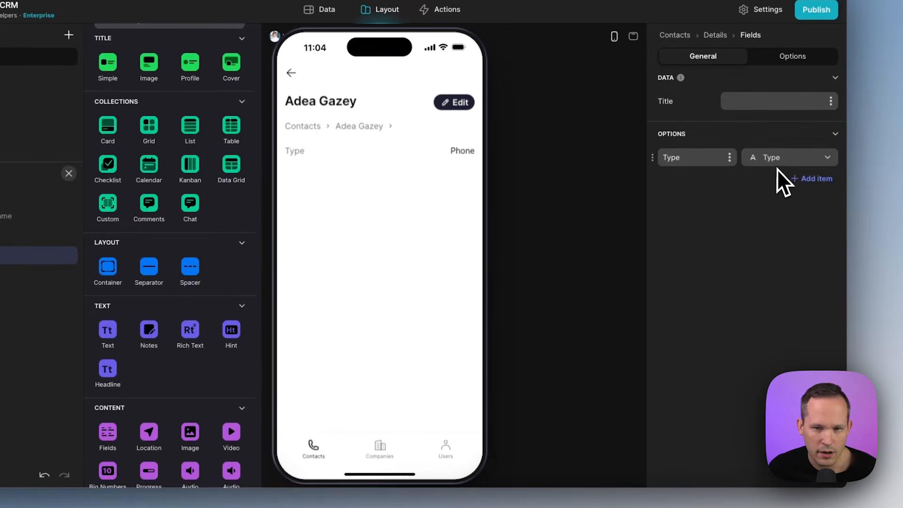
click(802, 179)
click(797, 180)
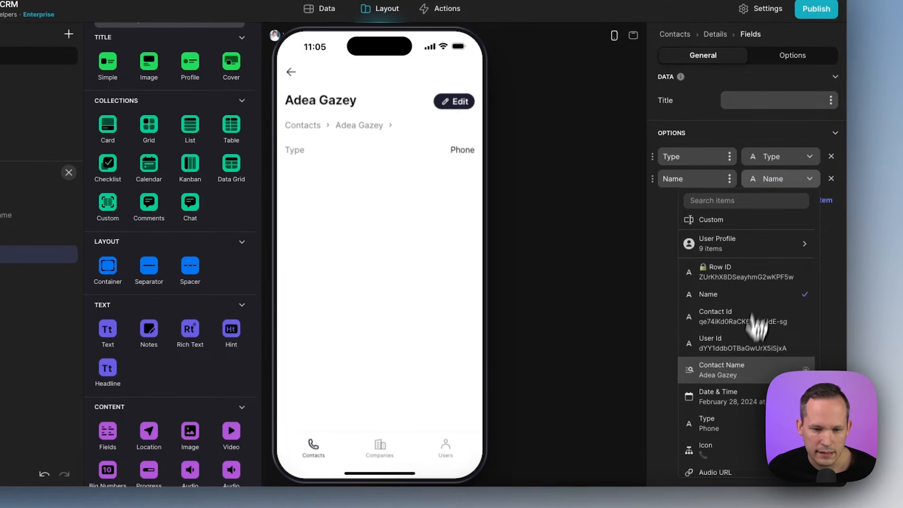
click(745, 397)
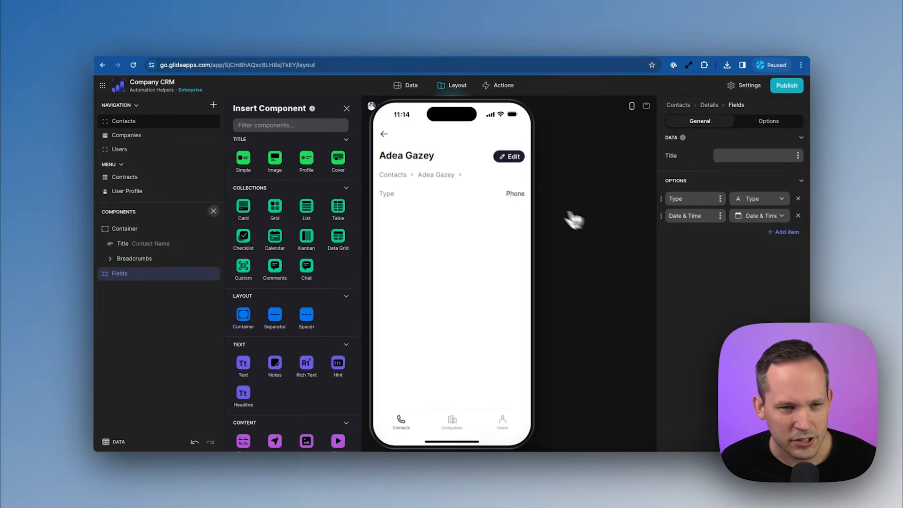
Edit the activity in the preview with the date February 28, 2024, 11:14 PM and a short audio recording, and submit it.
click(512, 159)
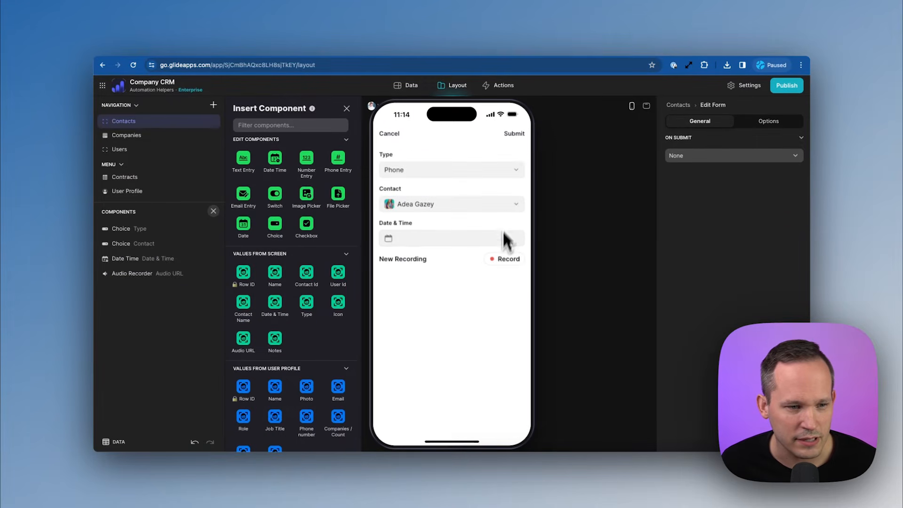
click(479, 241)
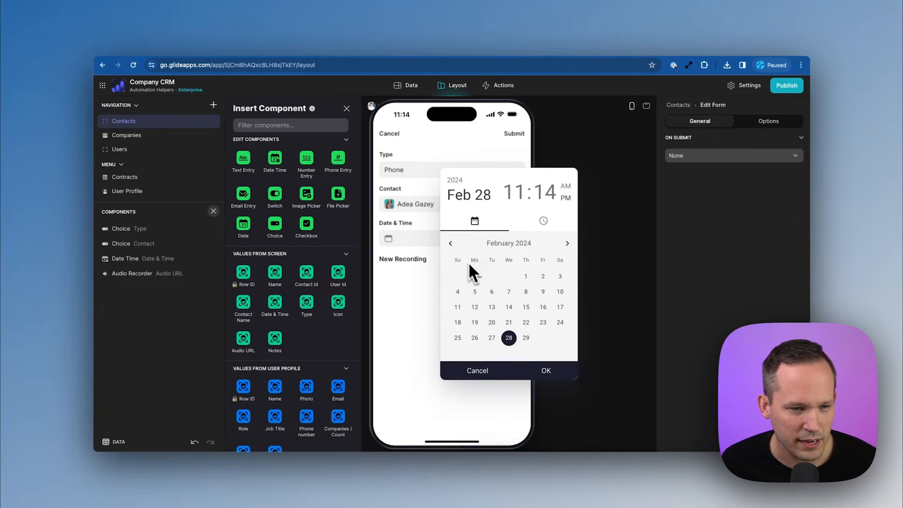
click(509, 337)
click(547, 370)
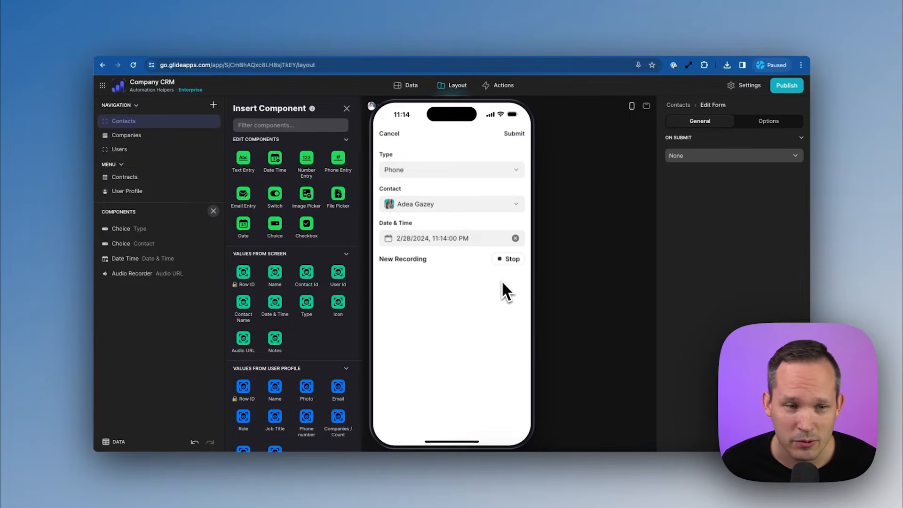
click(508, 259)
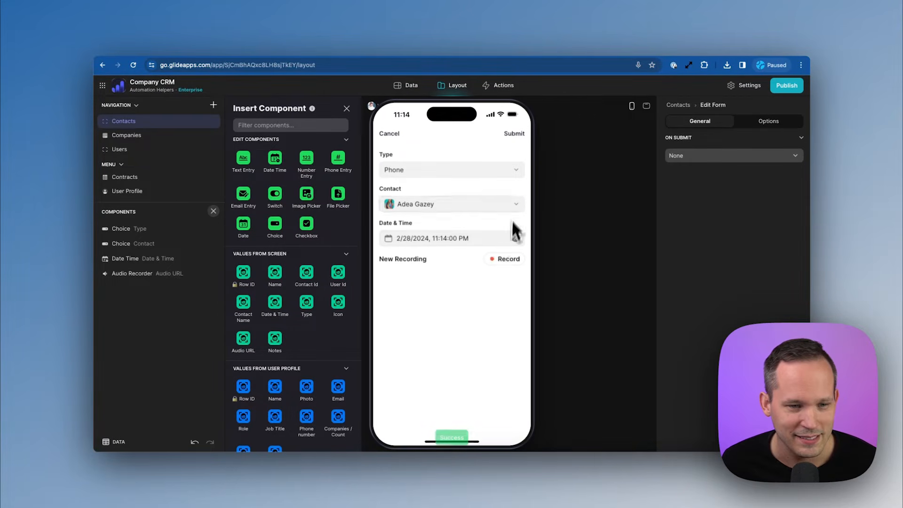
click(511, 140)
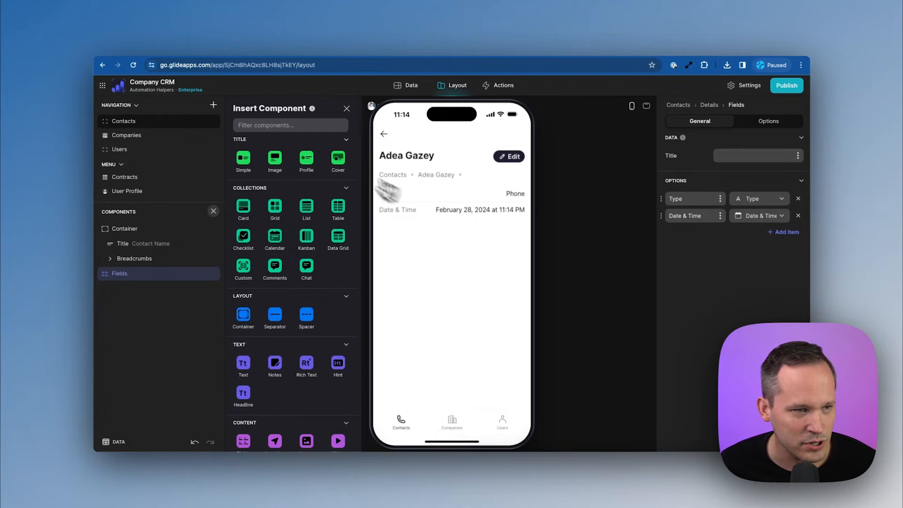
Add an Audio component below the Fields component on the details screen to play the Audio URL.
click(258, 125)
text(aud)
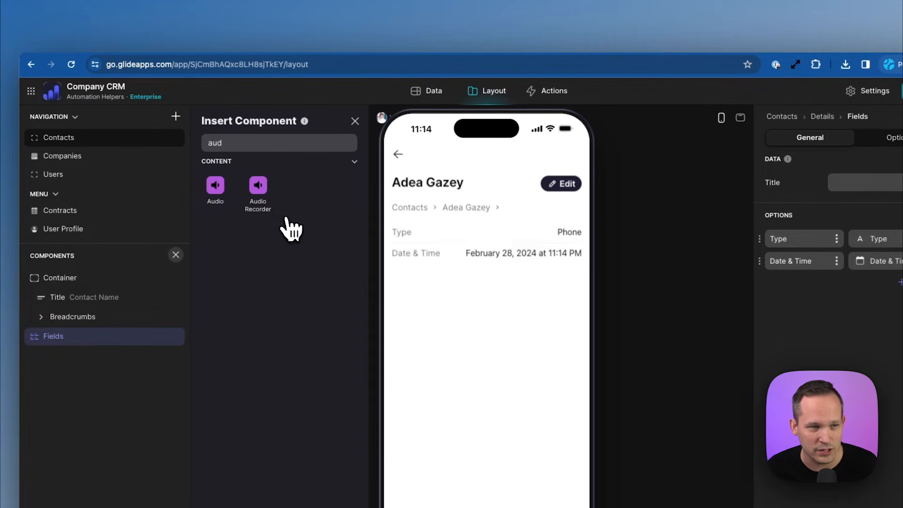
drag(216, 199, 115, 352)
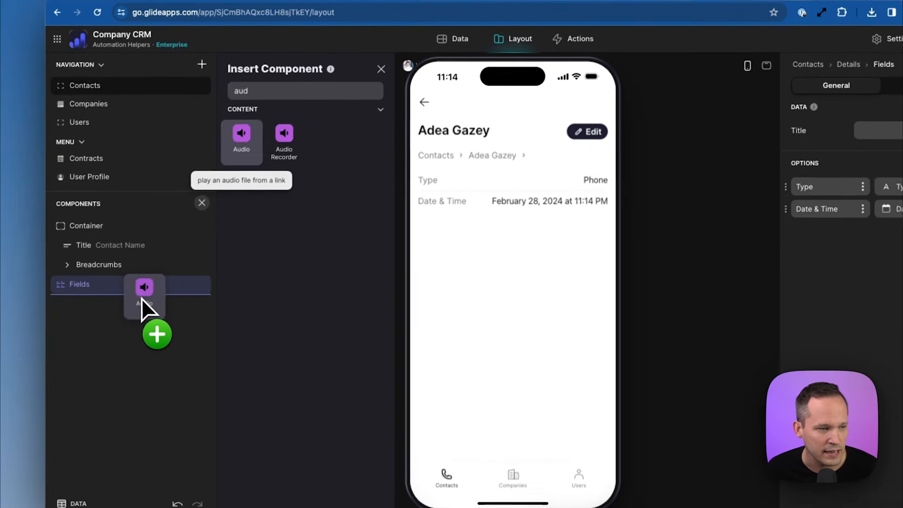
drag(142, 298, 155, 301)
click(415, 224)
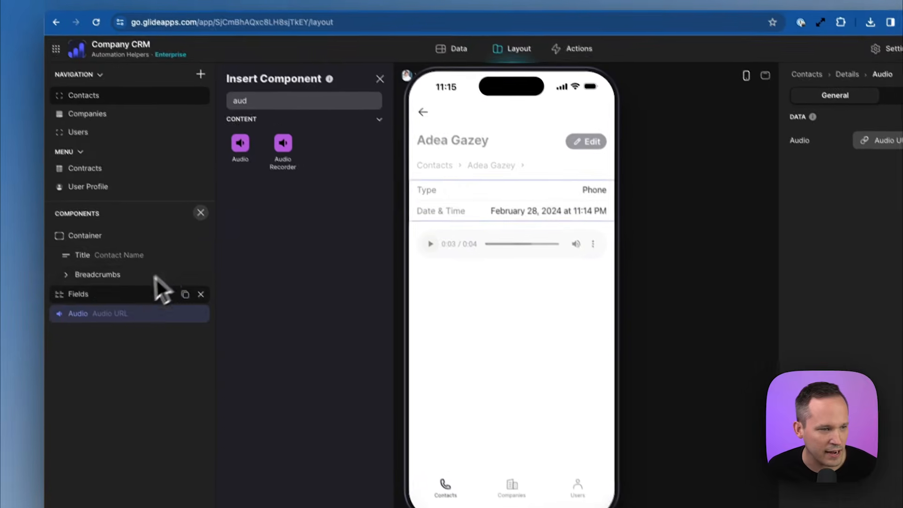
Add a Text component below the Audio component and make it show the Notes column.
double_click(269, 117)
key(BackSpace)
text(text)
drag(254, 159, 162, 344)
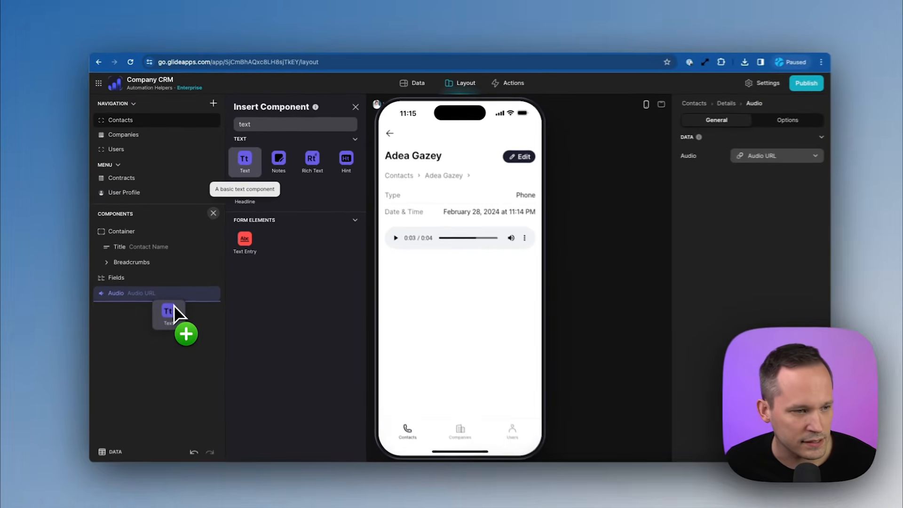
drag(174, 305, 175, 311)
click(780, 155)
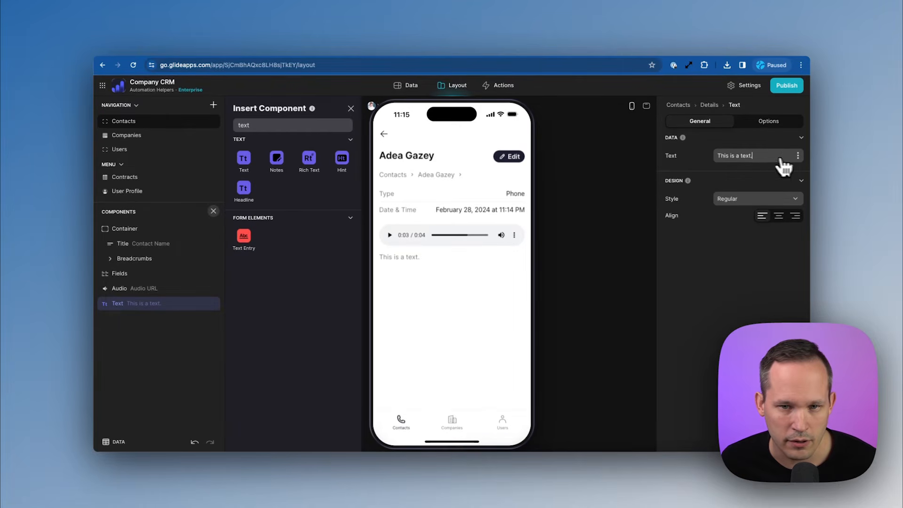
click(781, 160)
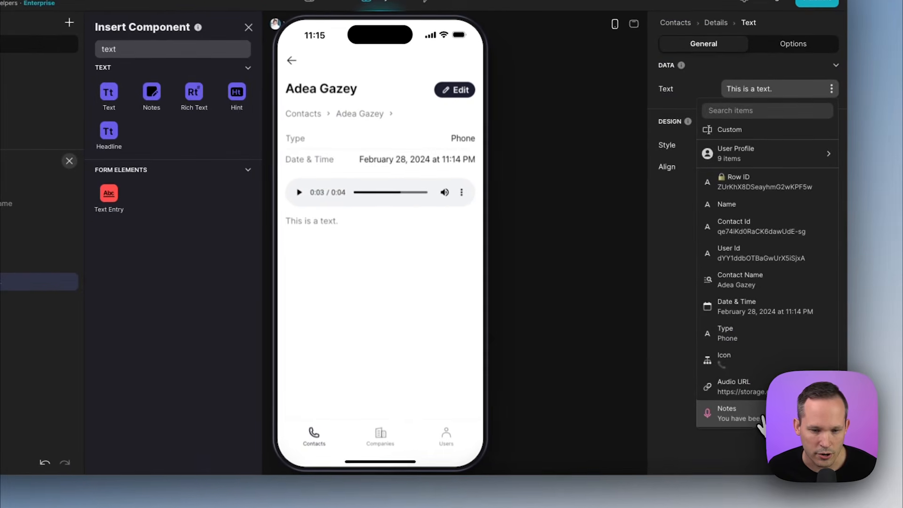
click(760, 420)
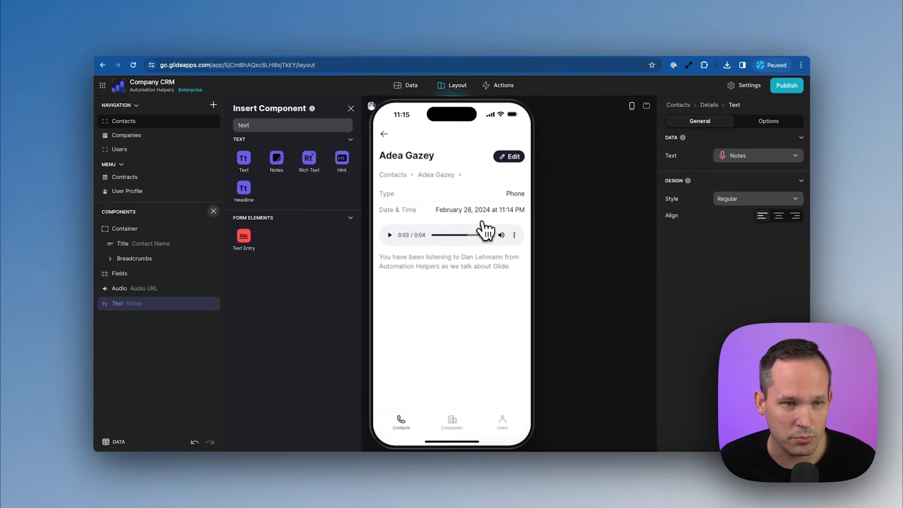
Return to the contact's page, review its Activities list and reopen the activity's details.
click(384, 134)
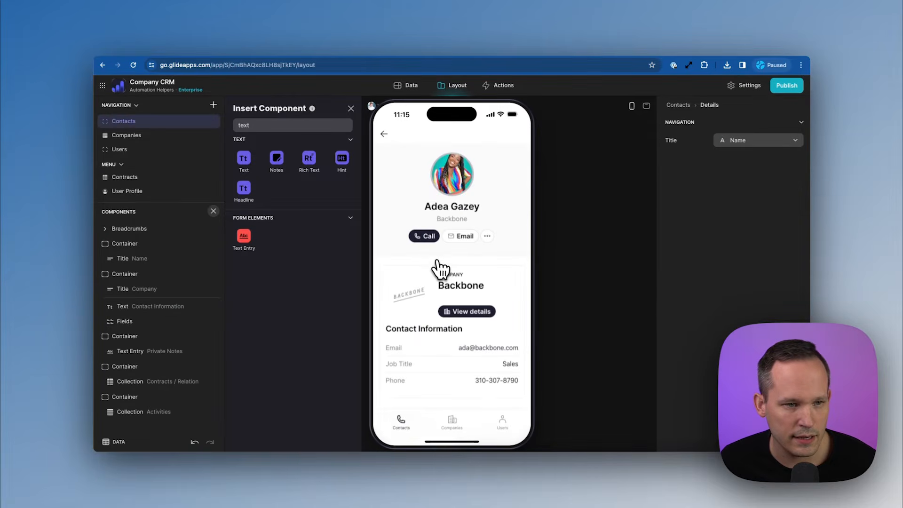
scroll(470, 359, down, 5)
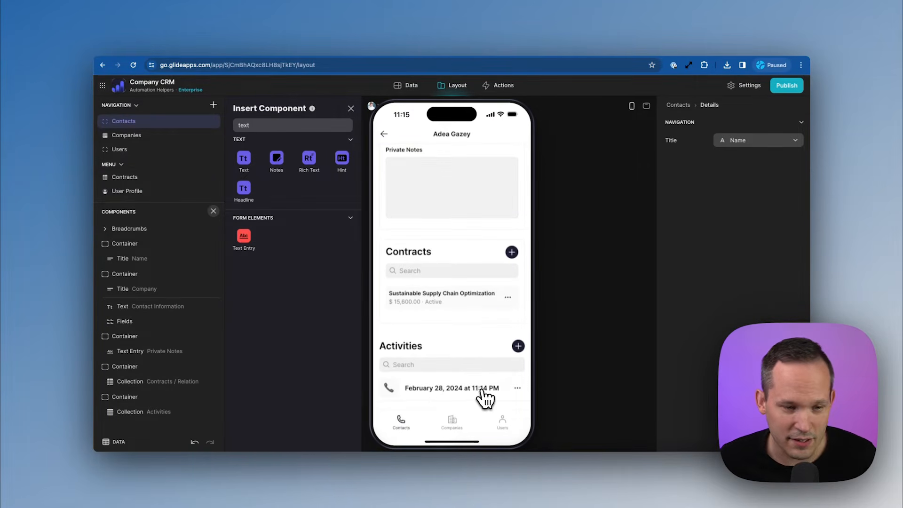
scroll(480, 385, up, 8)
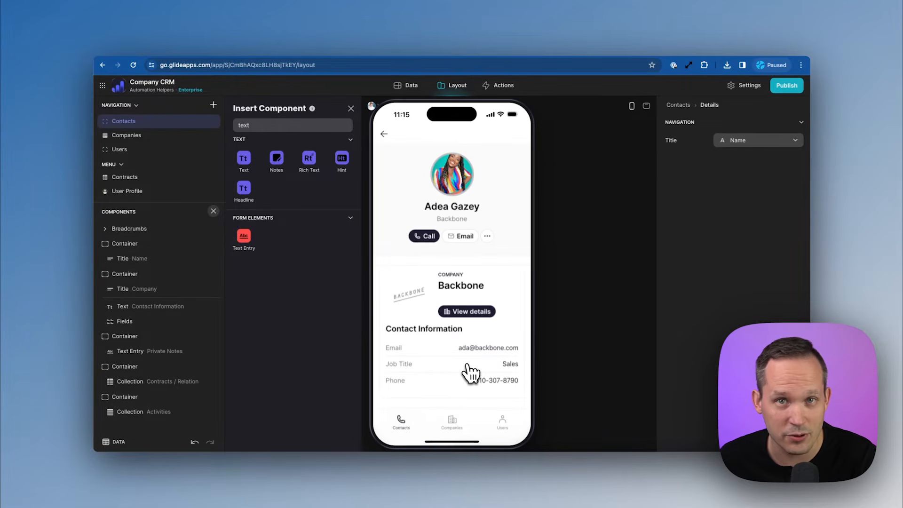
scroll(469, 371, down, 8)
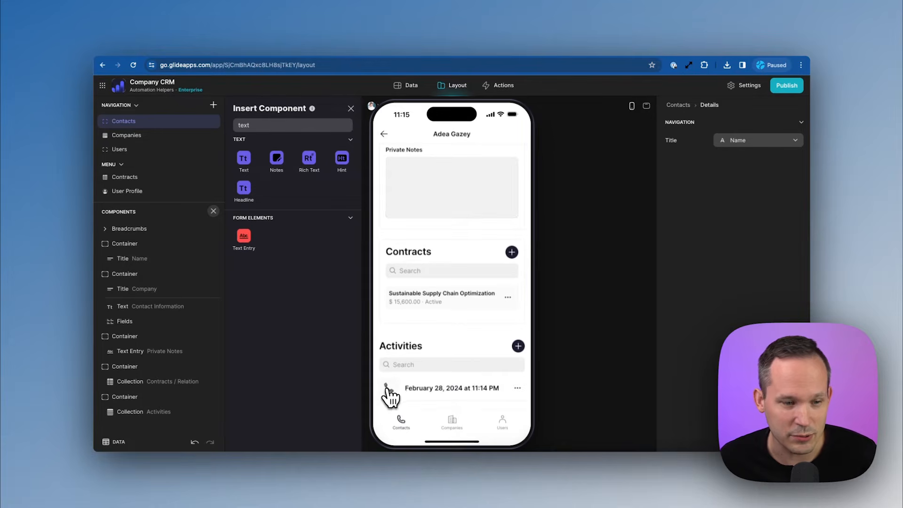
click(446, 394)
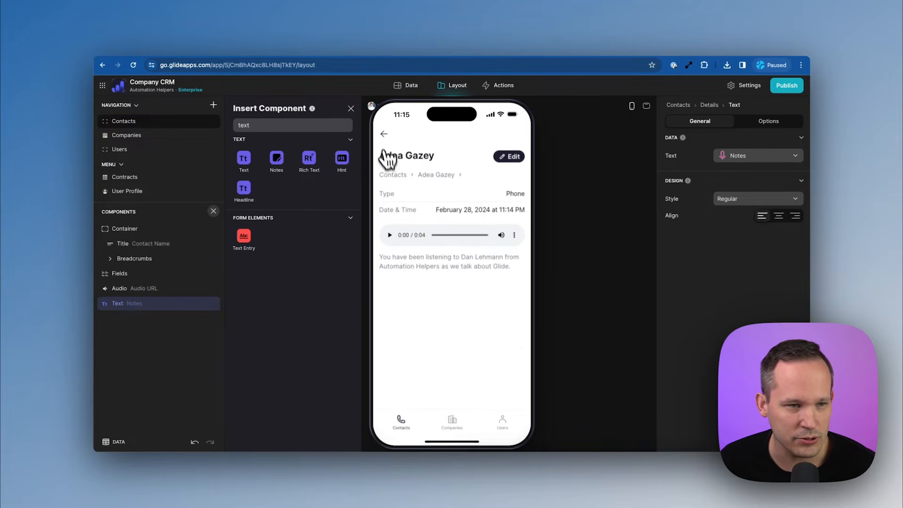
Go back to the contact's page and set the Activities list's item description to the Notes column.
click(385, 136)
scroll(447, 363, down, 6)
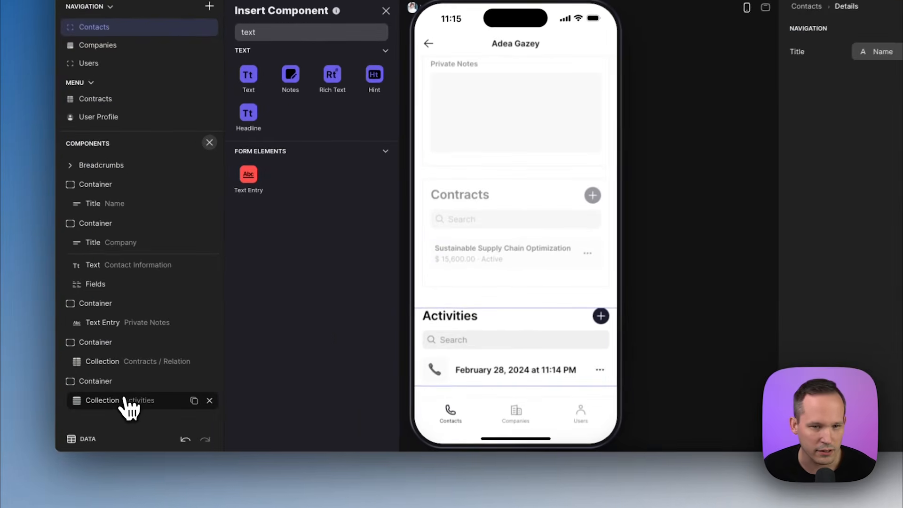
click(129, 411)
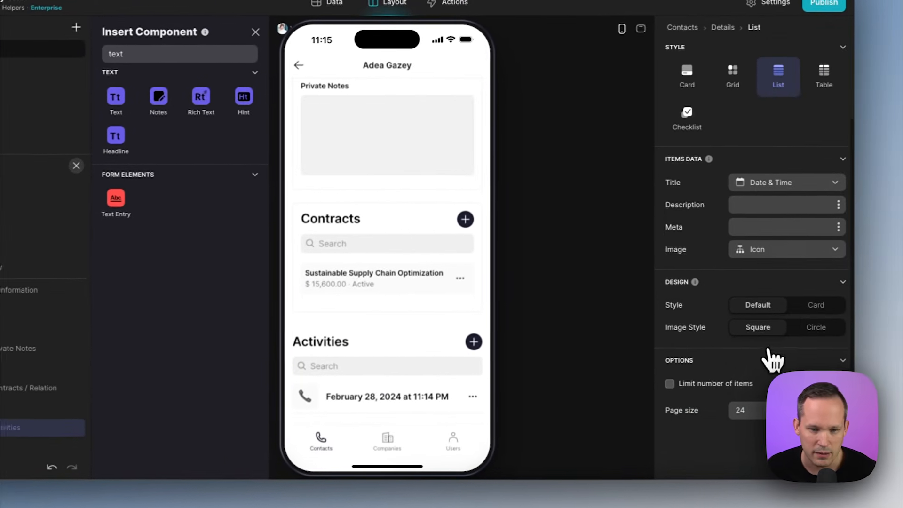
click(837, 205)
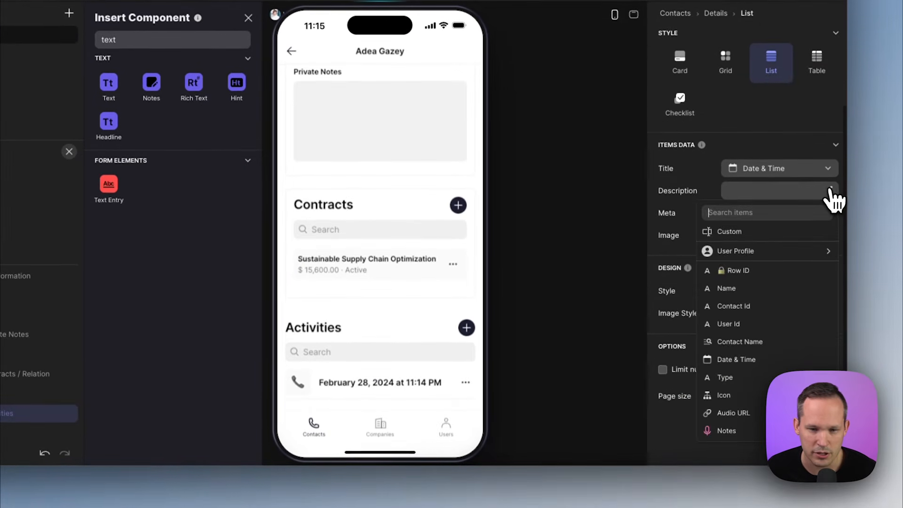
click(754, 434)
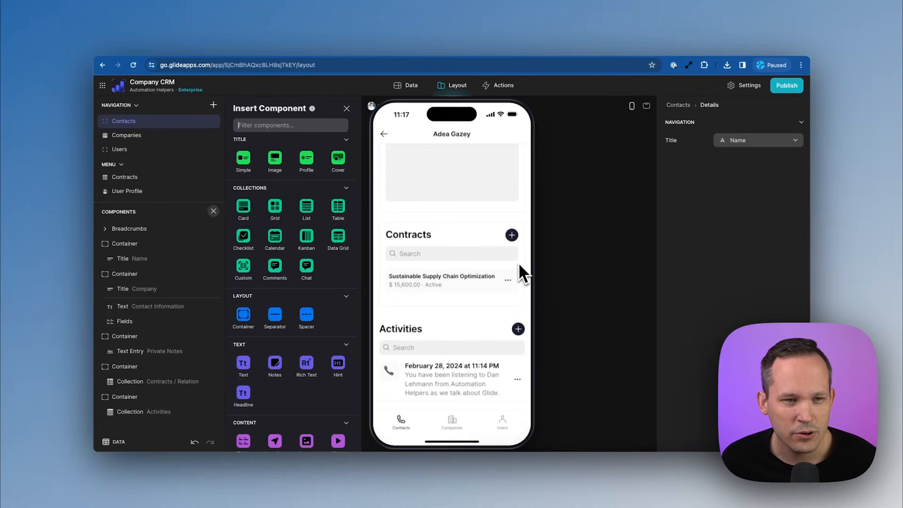
scroll(518, 263, up, 10)
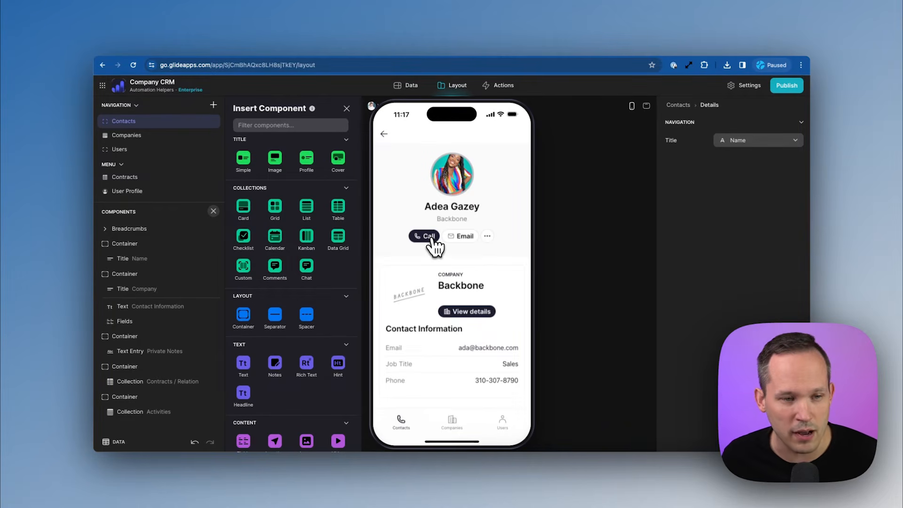
On the contact details screen, open the title's Call action and create a new custom action for Contacts from it.
scroll(437, 279, down, 10)
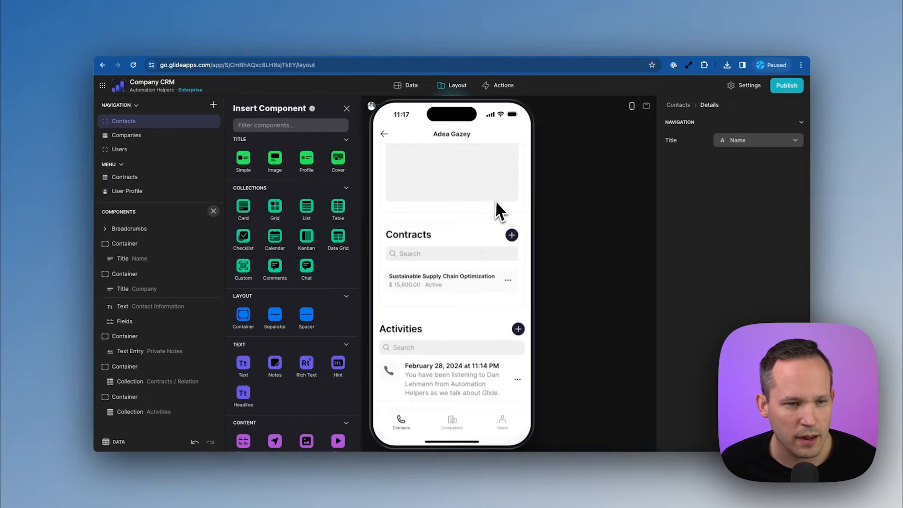
scroll(494, 207, up, 8)
scroll(490, 207, up, 3)
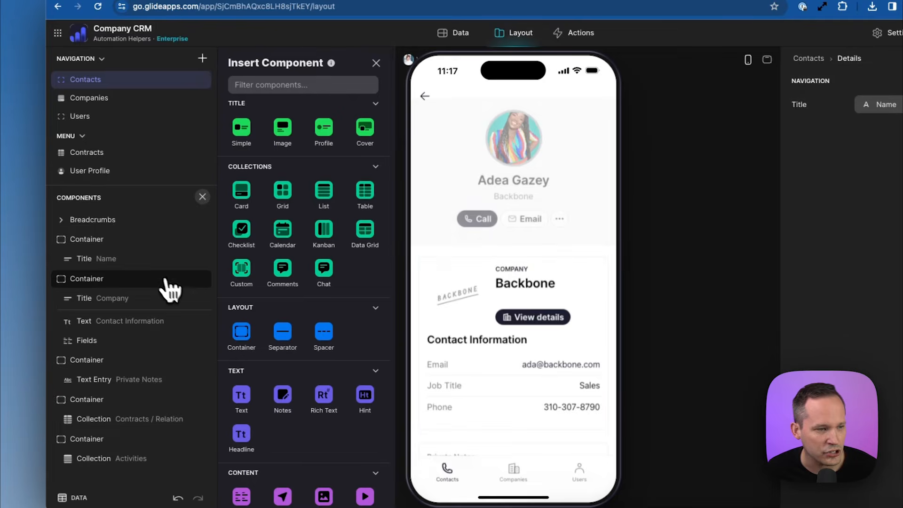
click(148, 259)
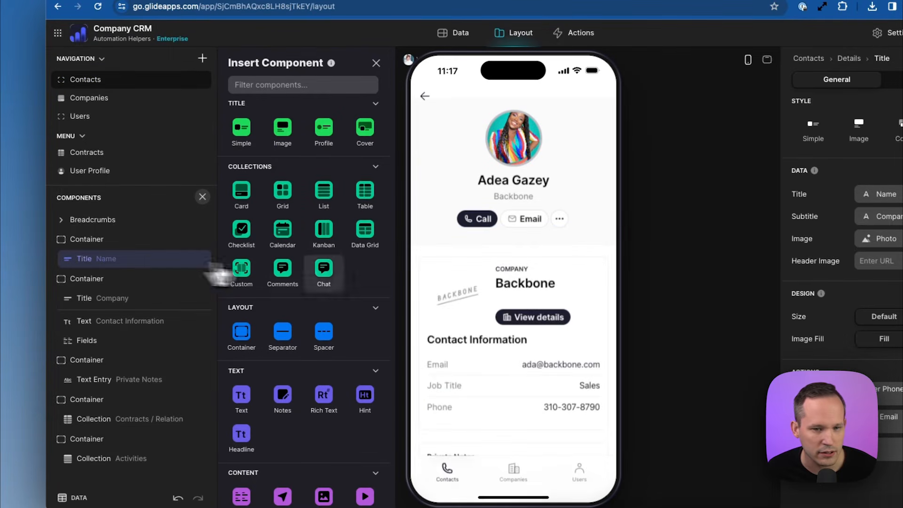
scroll(761, 254, down, 2)
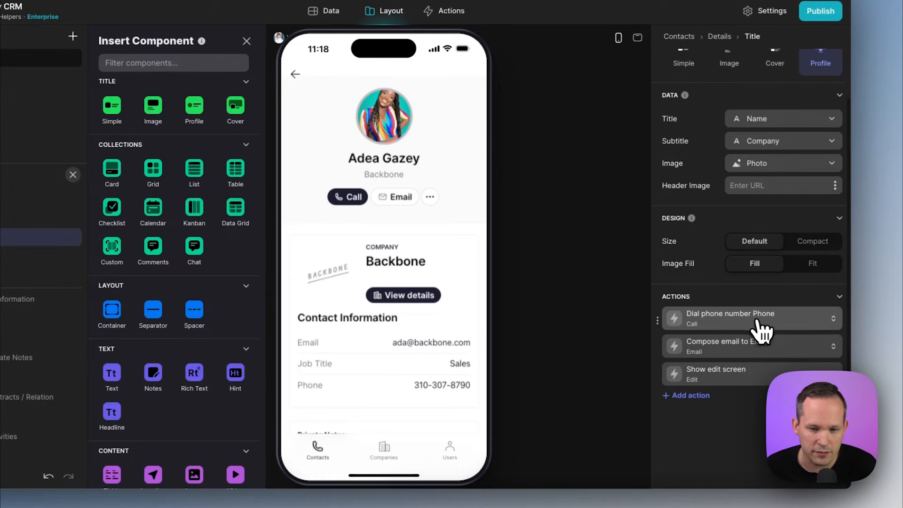
click(830, 301)
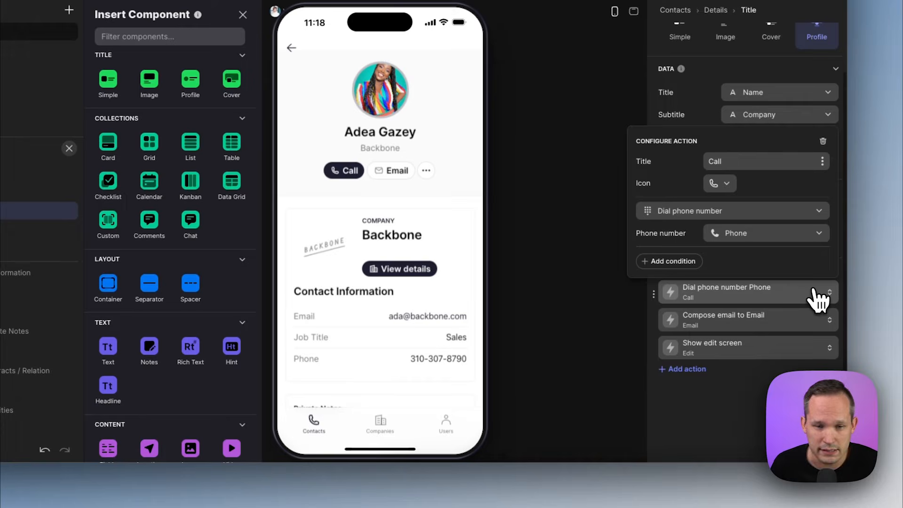
click(812, 221)
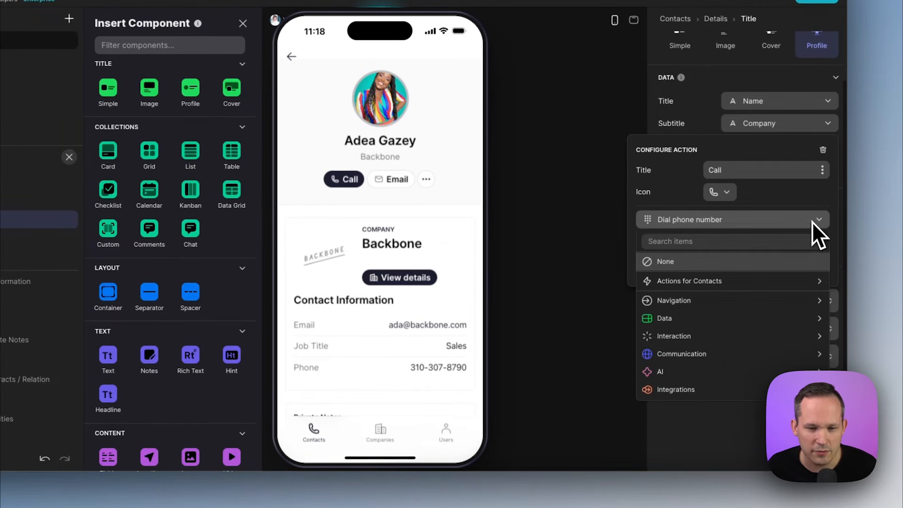
mouse_move(778, 284)
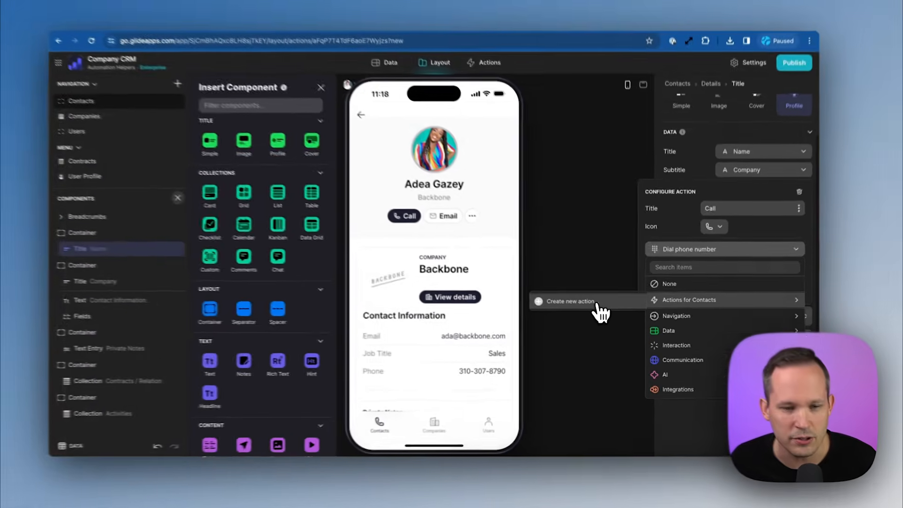
click(577, 285)
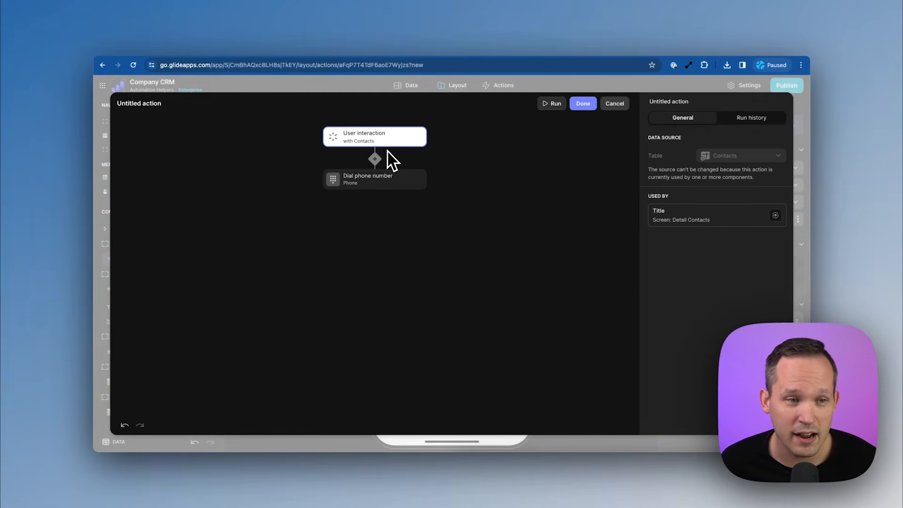
Add an Add row step after the Dial phone number step and target the Activities table.
mouse_move(378, 179)
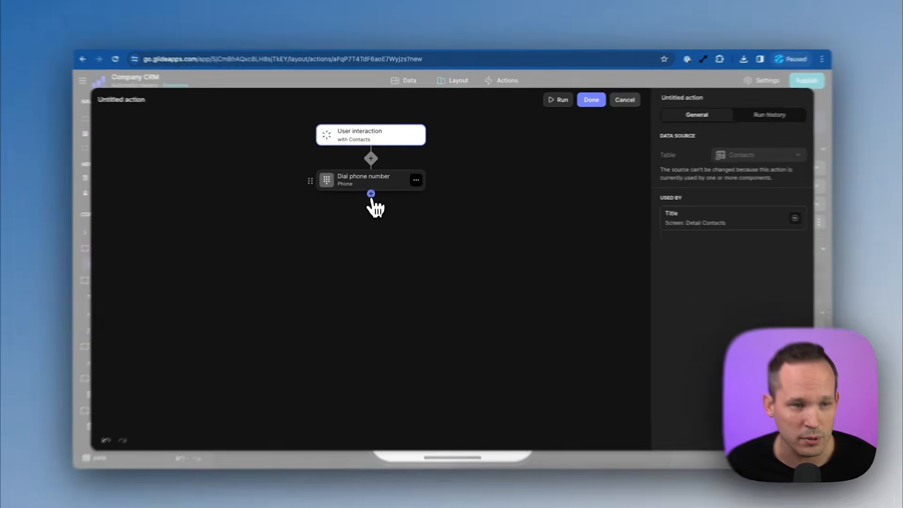
click(371, 194)
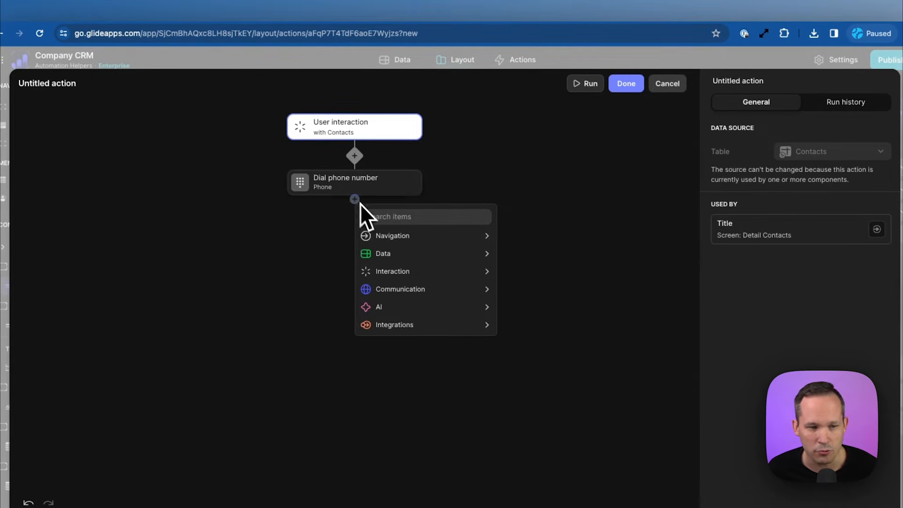
mouse_move(396, 258)
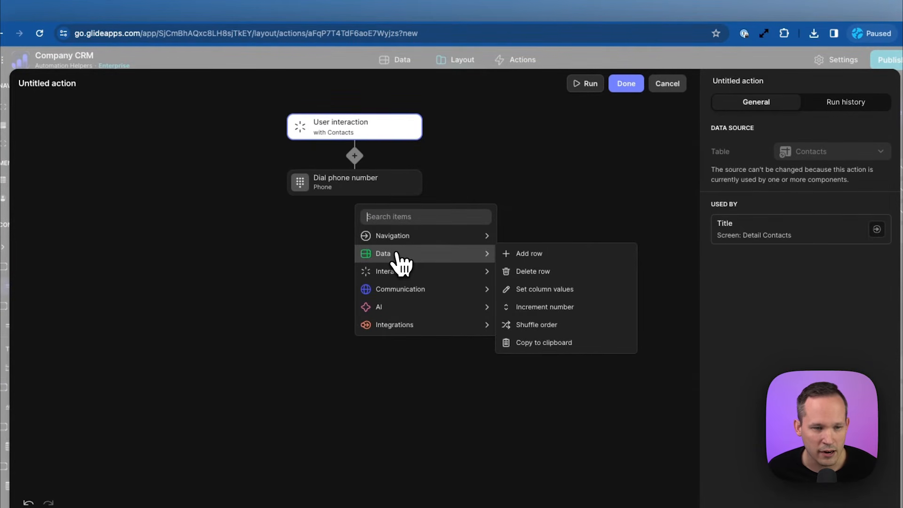
click(526, 255)
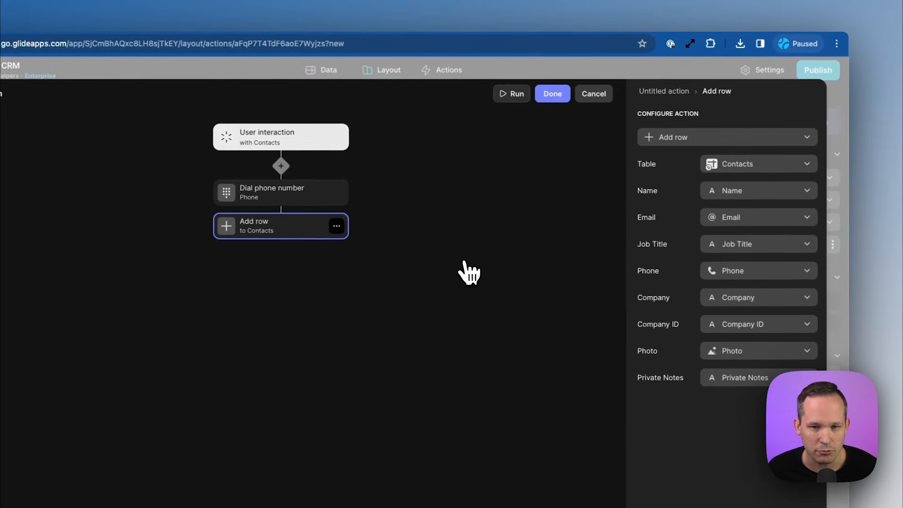
click(764, 165)
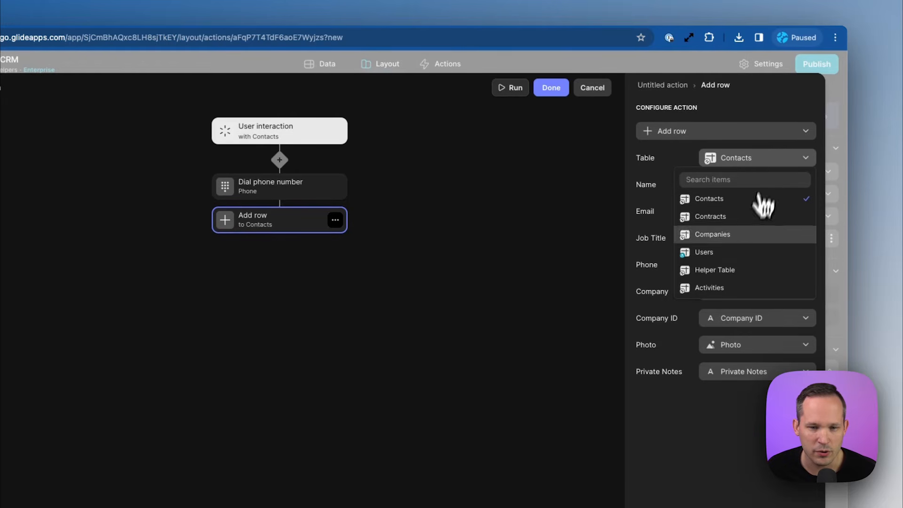
click(745, 287)
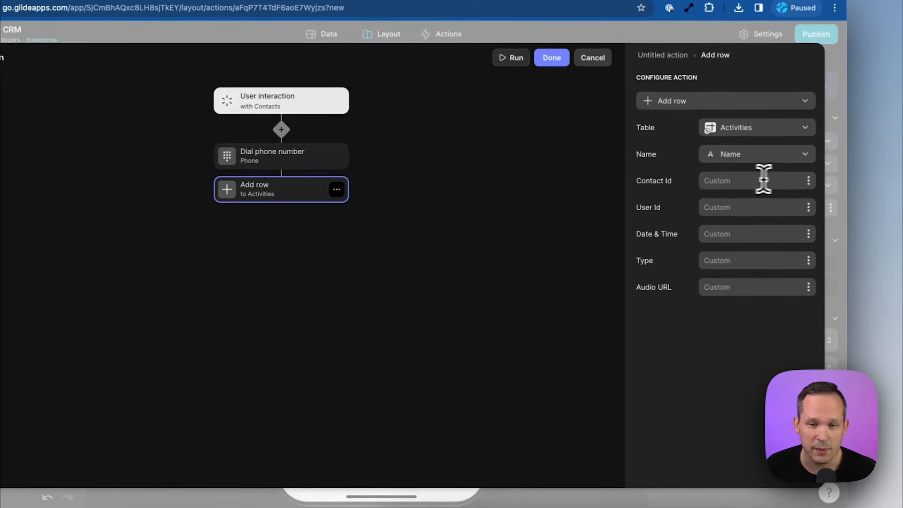
Map the new row's Contact Id to the contact's Row ID and its User Id to the user profile's Row ID.
click(809, 180)
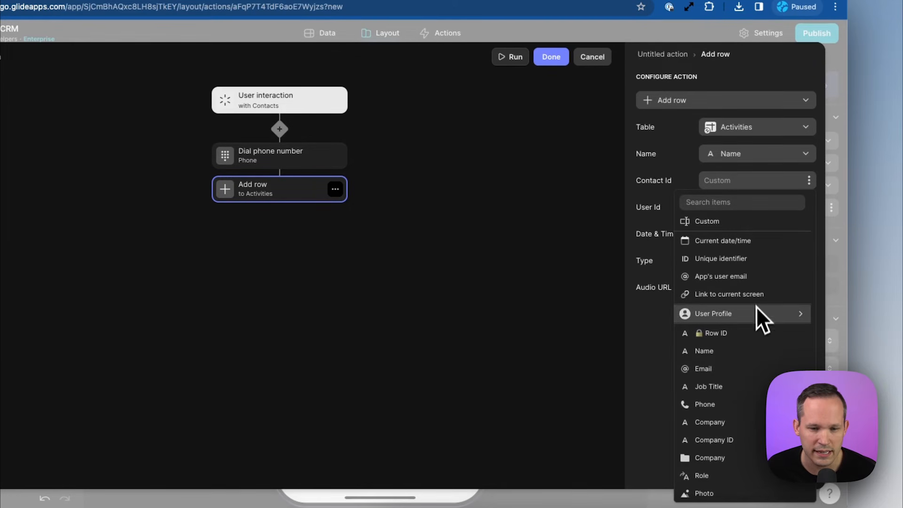
click(751, 335)
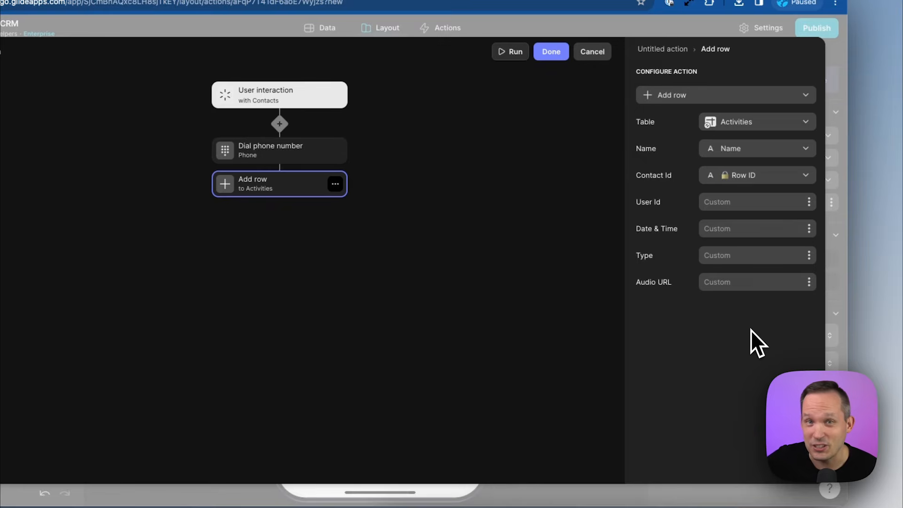
click(808, 202)
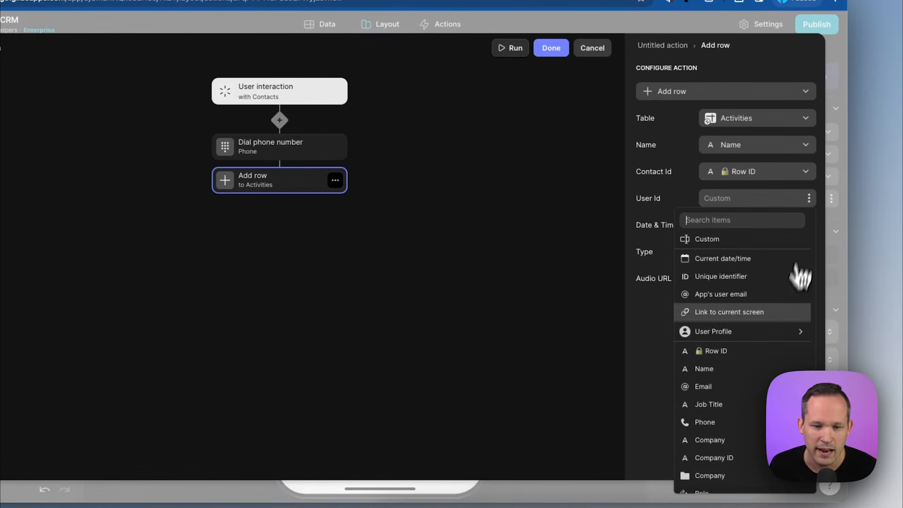
mouse_move(775, 335)
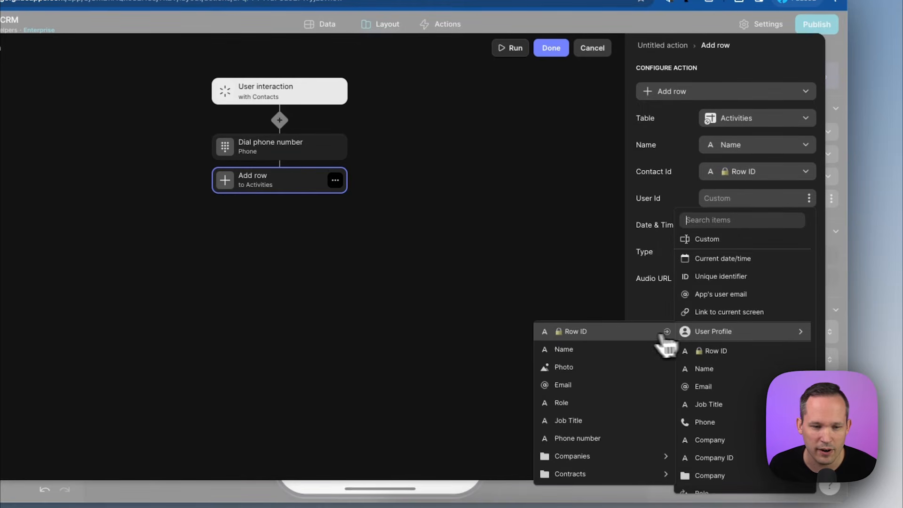
click(631, 334)
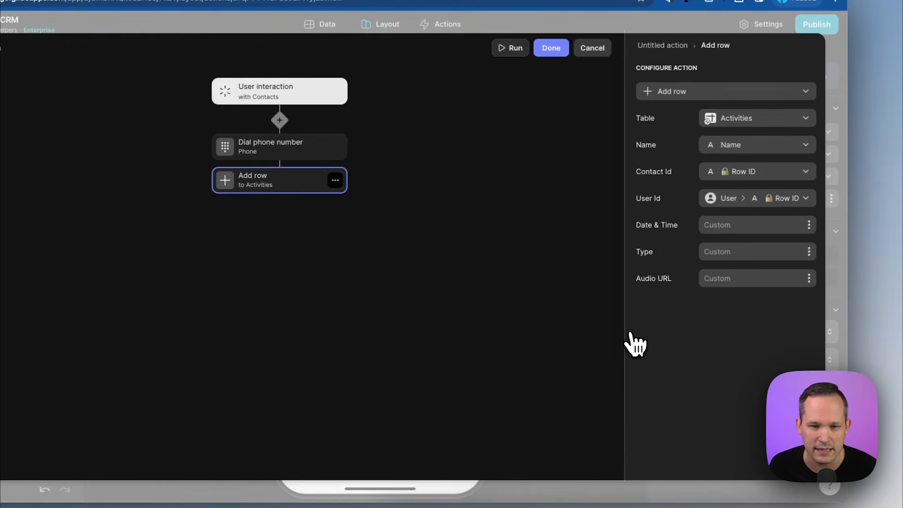
Set the new row's Date & Time to the current date/time and its Type to the custom text Phone.
click(802, 230)
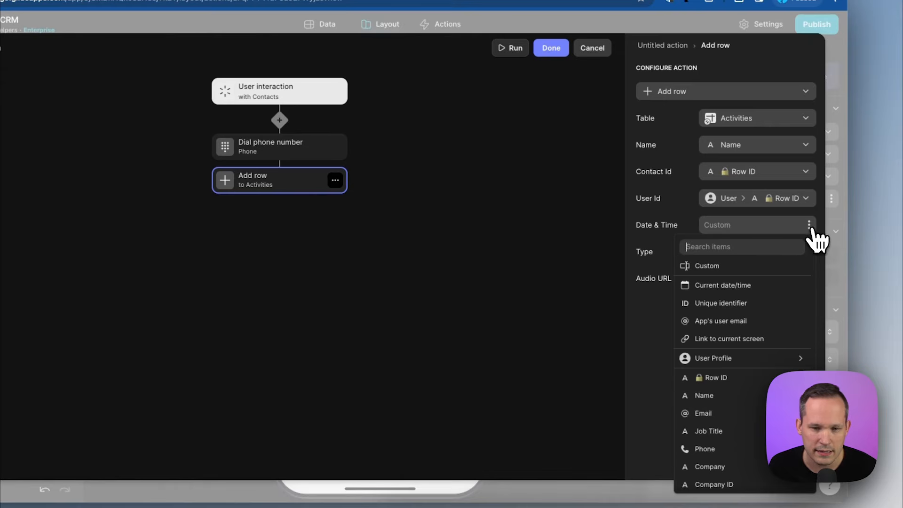
click(771, 292)
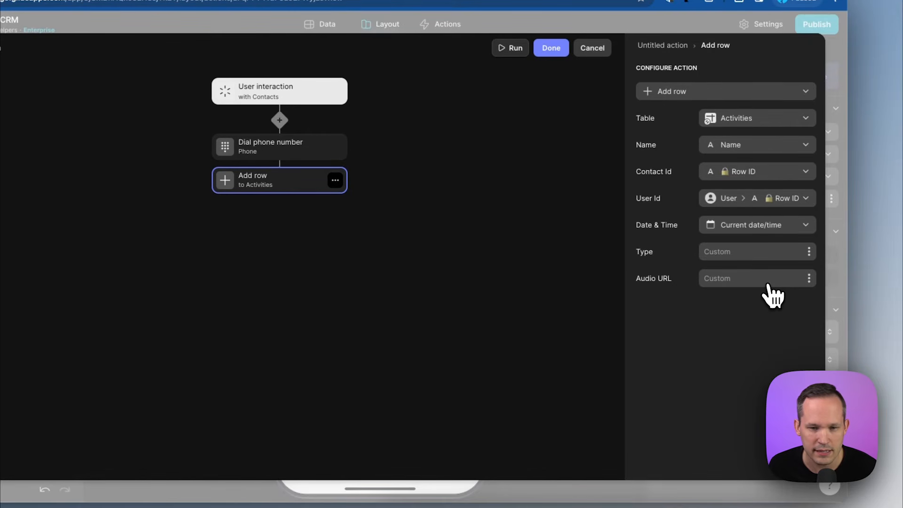
click(775, 252)
text(Phone)
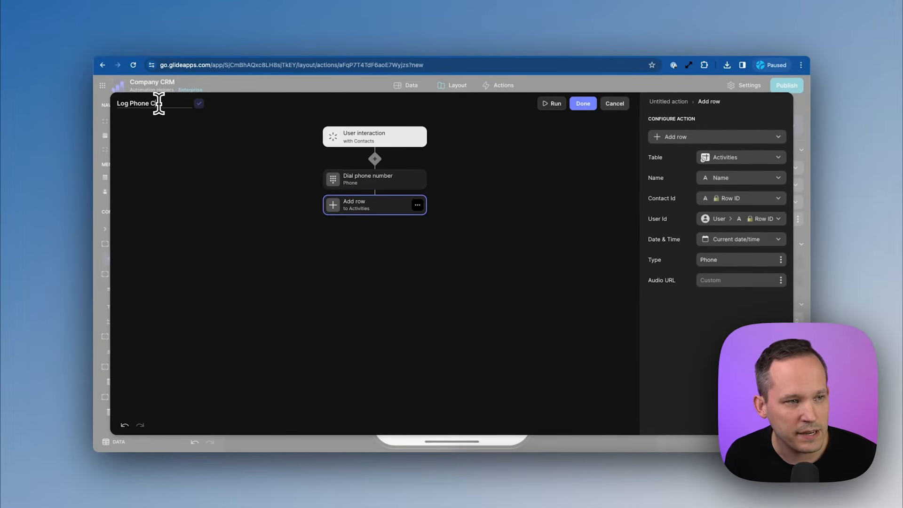
Name the action "Log Phone Call" and save it.
text(all)
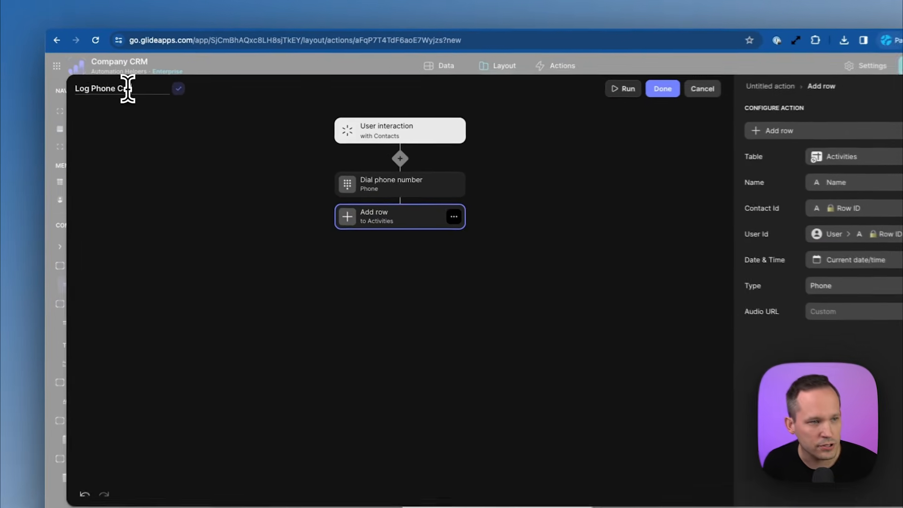
click(162, 118)
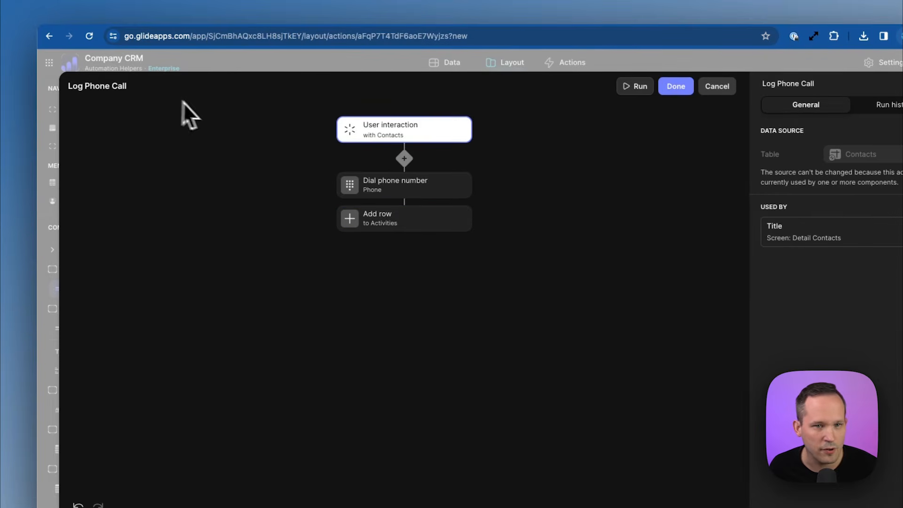
click(678, 87)
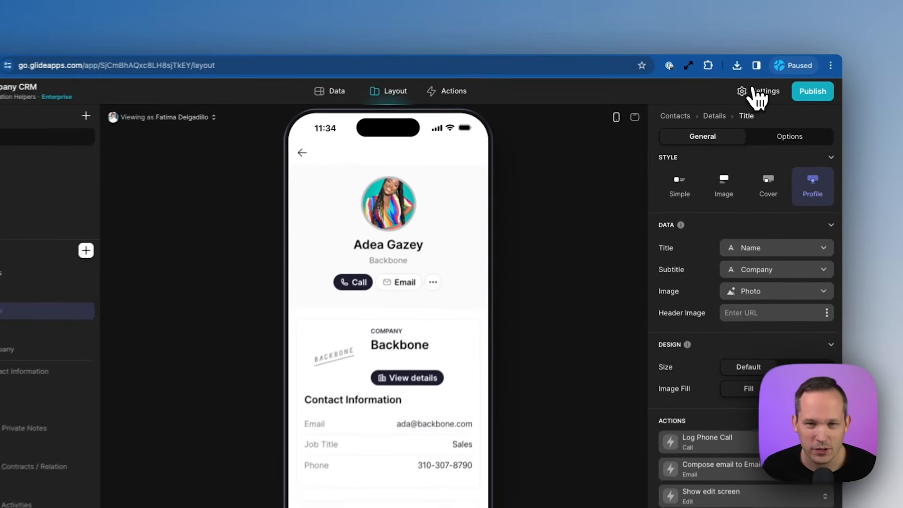
Limit the app's private access to the Automation Helpers team in the privacy settings, and review the Users & Authentication options.
click(747, 85)
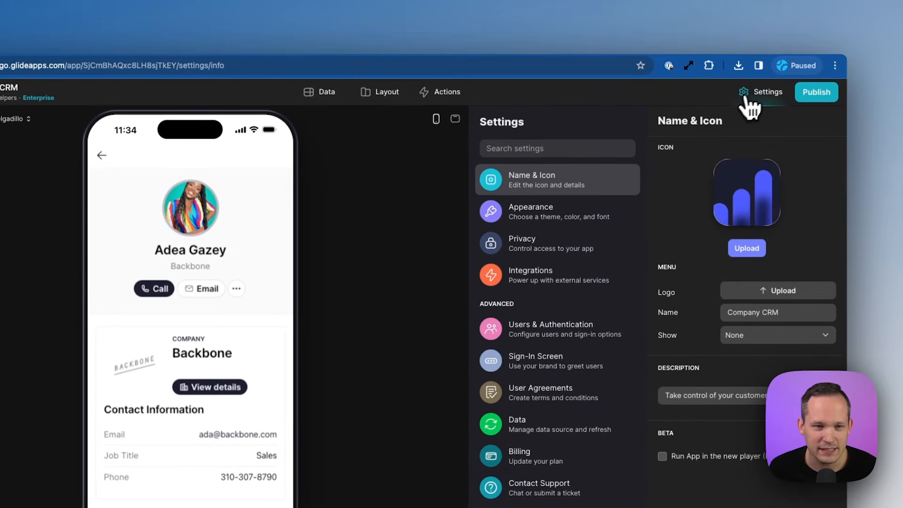
click(557, 245)
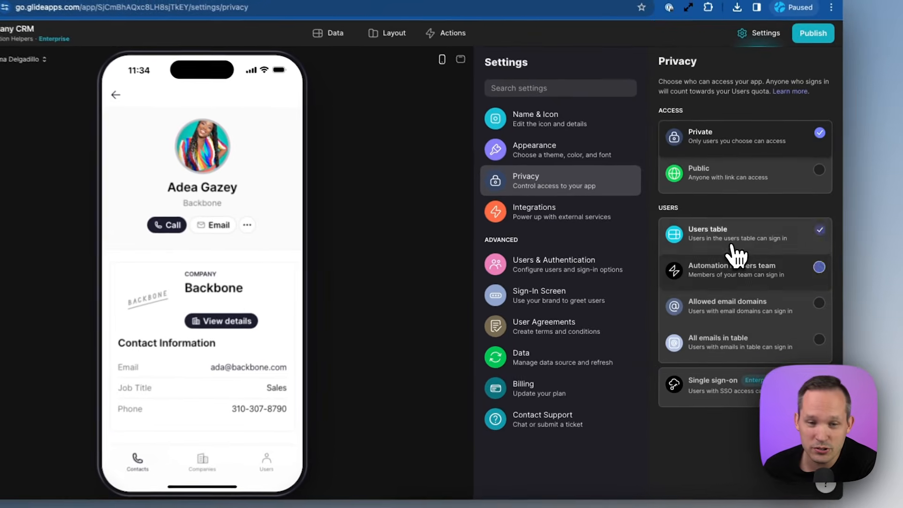
click(725, 254)
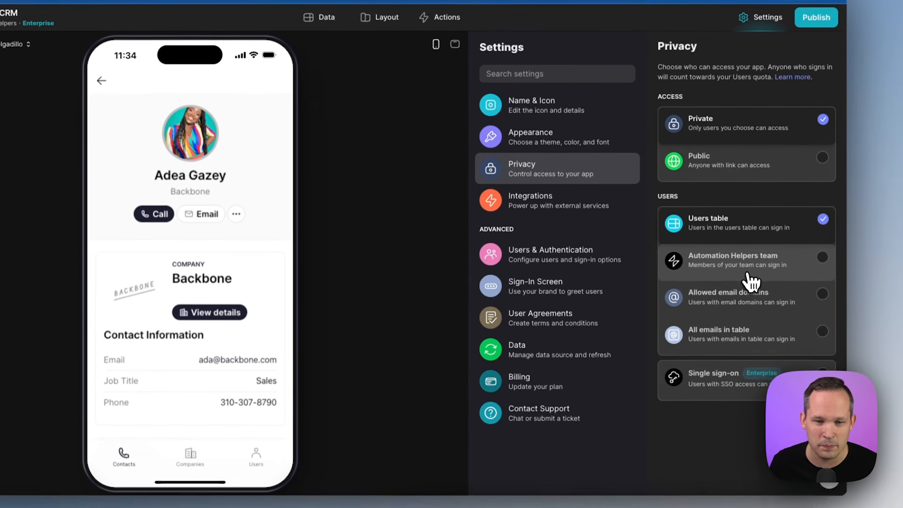
click(748, 275)
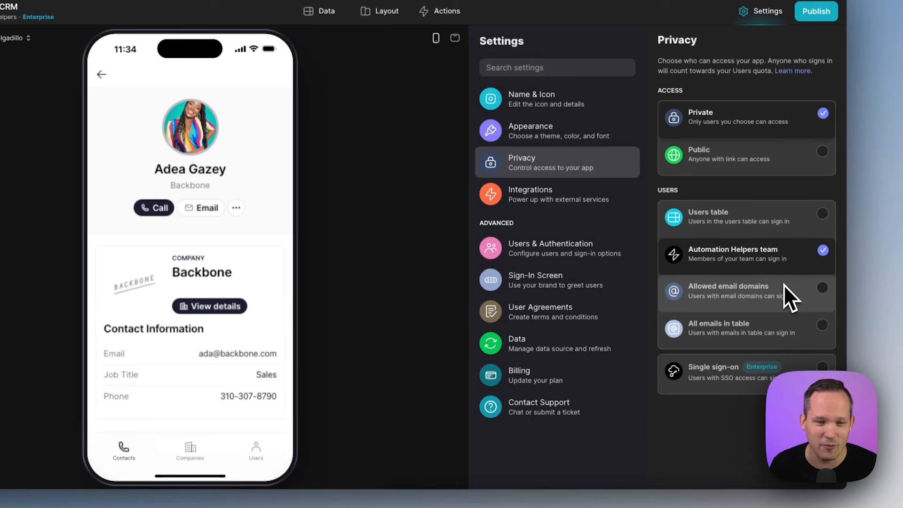
click(588, 253)
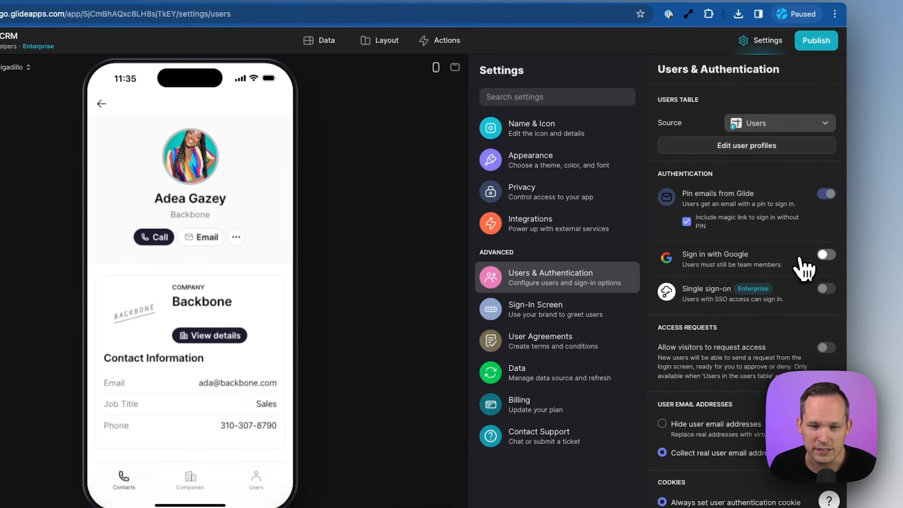
scroll(792, 296, down, 3)
scroll(789, 298, up, 3)
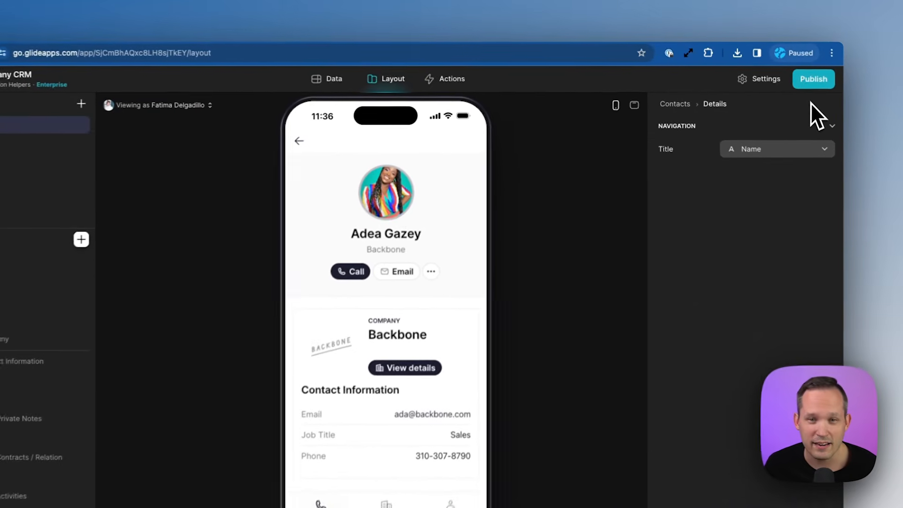
Publish the app with the custom link ah-crm2.glide.page.
click(792, 84)
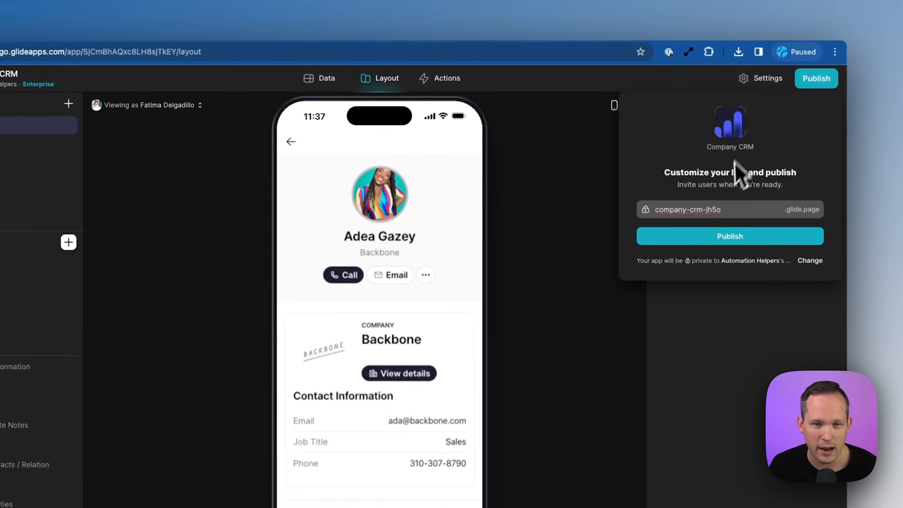
triple_click(731, 207)
text(ah)
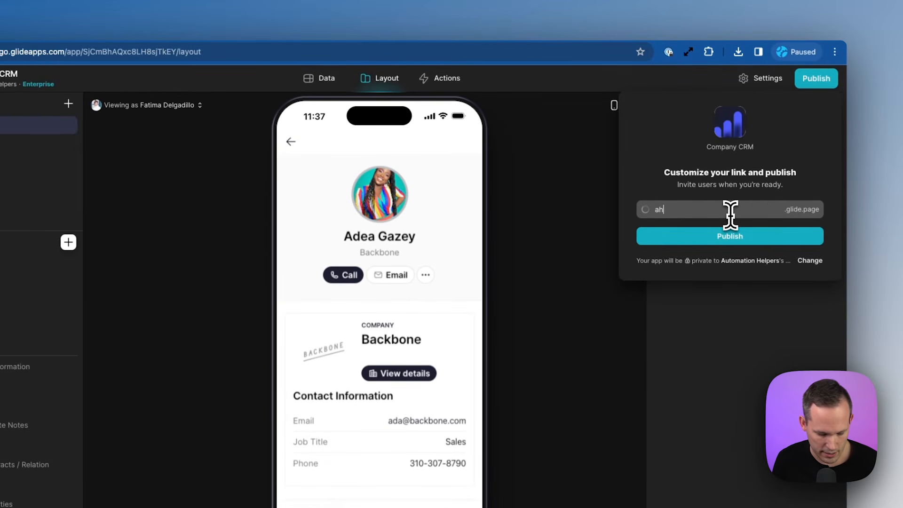
text(-crm2)
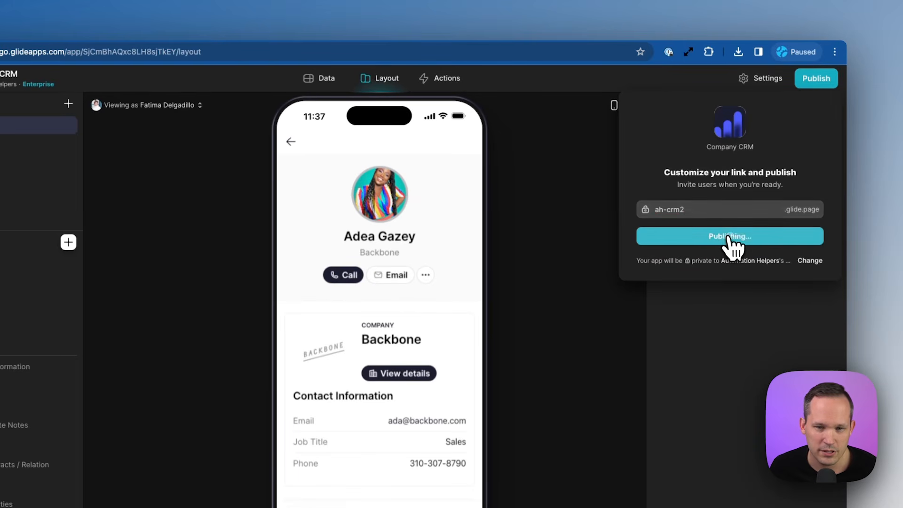
click(733, 240)
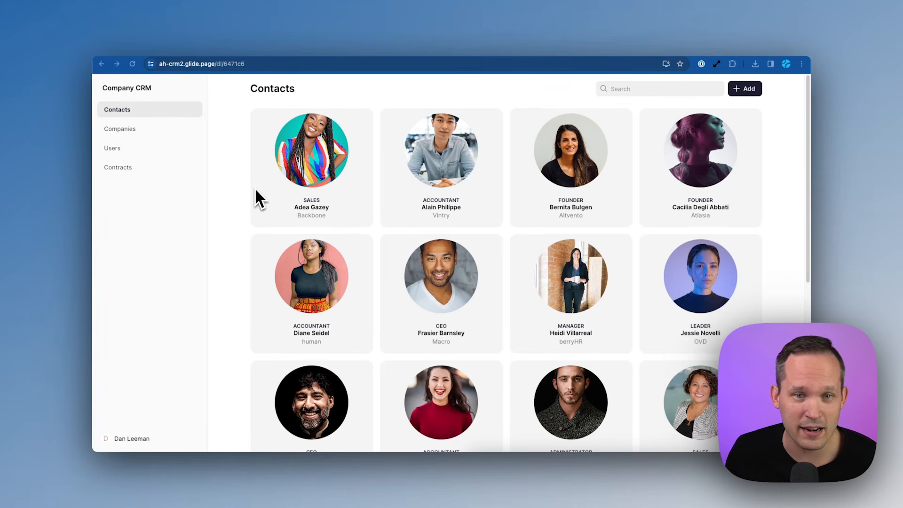
Review the published app's Contacts, Companies, Users and Contracts pages, and open Macro's Digital Transformation Strategy contract.
scroll(221, 169, down, 3)
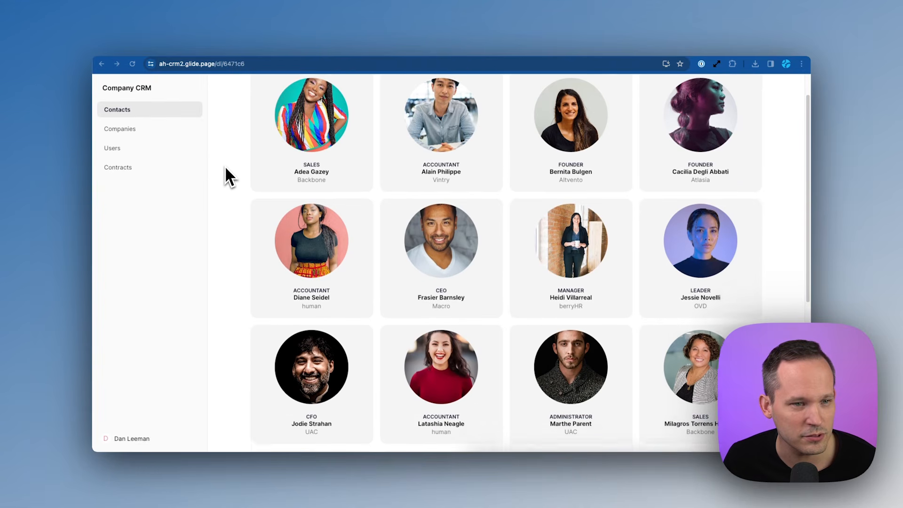
scroll(227, 169, up, 3)
click(126, 135)
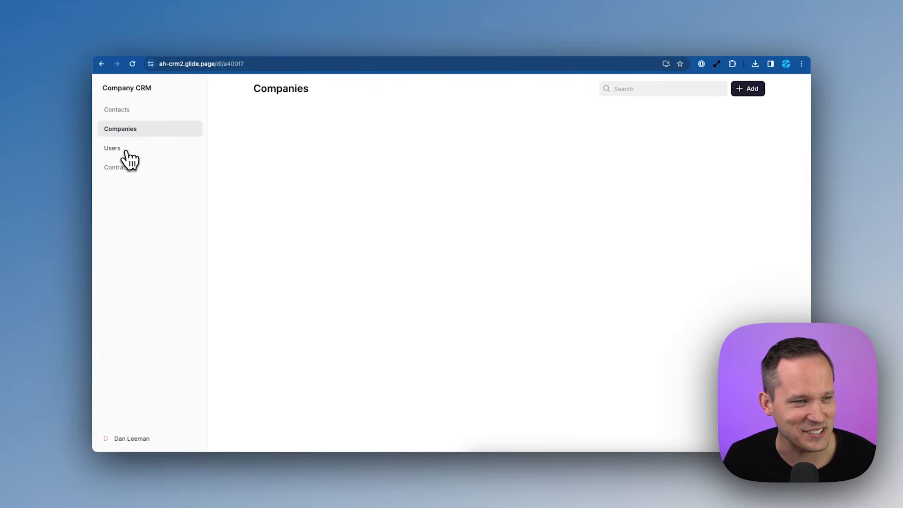
click(120, 150)
click(123, 167)
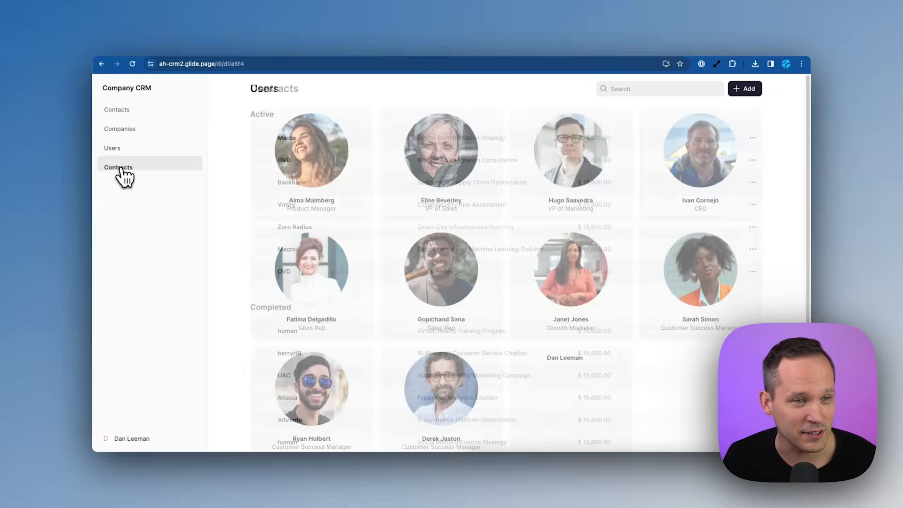
click(371, 147)
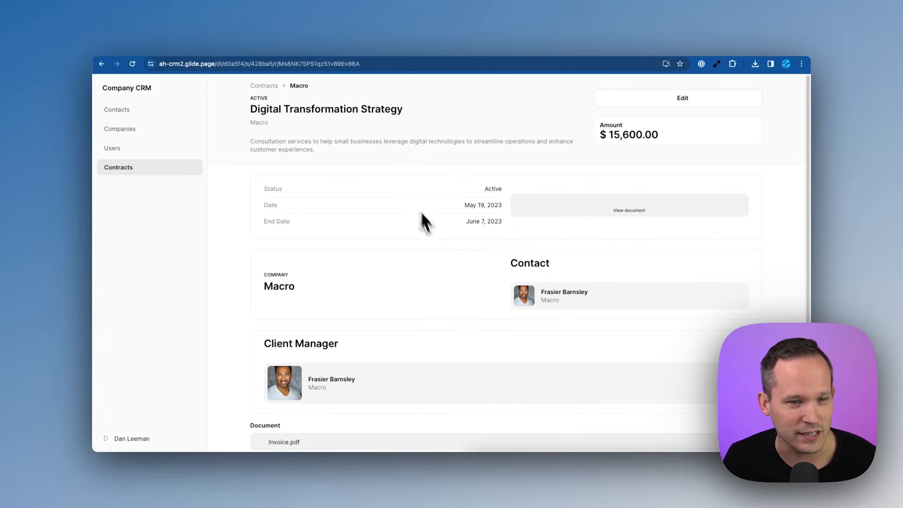
scroll(430, 238, down, 1)
scroll(429, 238, up, 1)
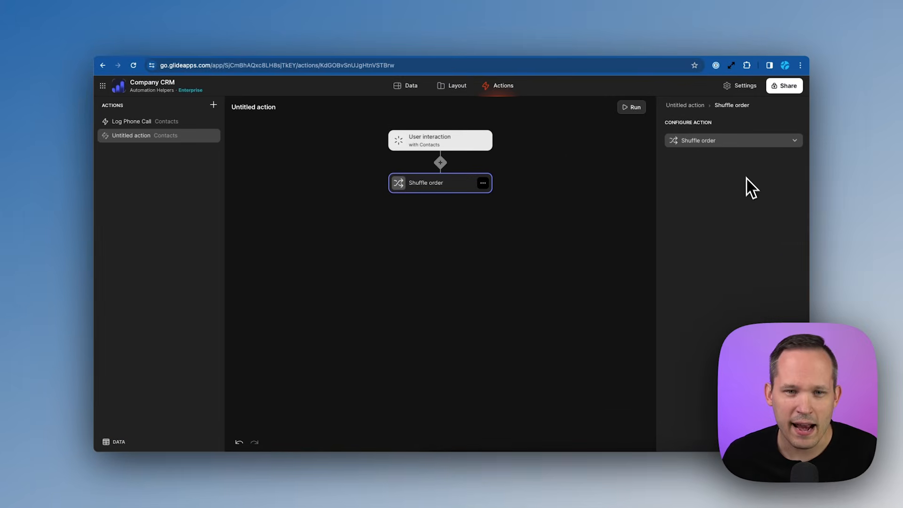
Browse the AI and integration actions, and change the untitled action's Shuffle order step to Trigger webhook.
click(746, 140)
mouse_move(720, 230)
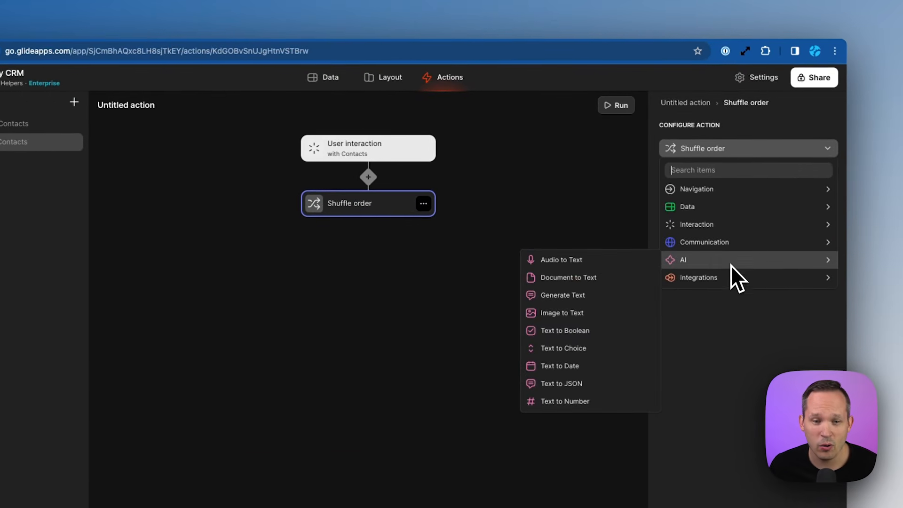
mouse_move(730, 273)
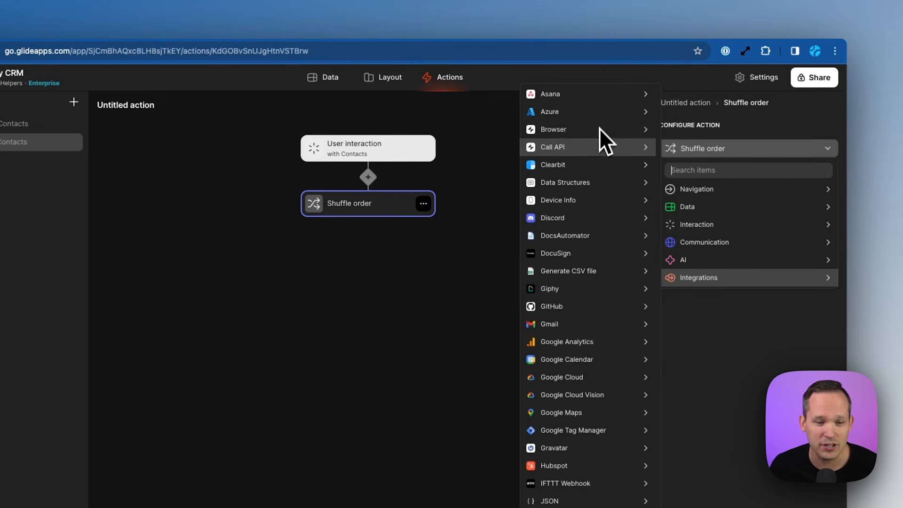
mouse_move(590, 281)
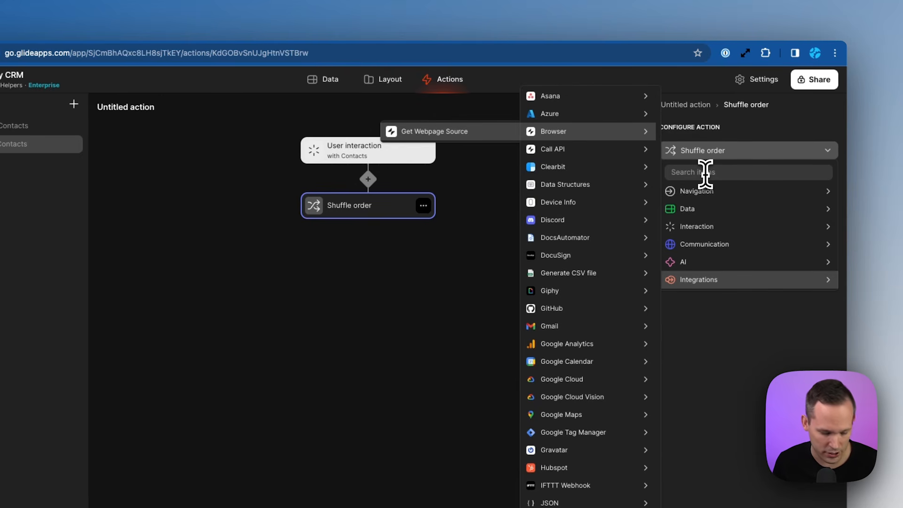
text(web)
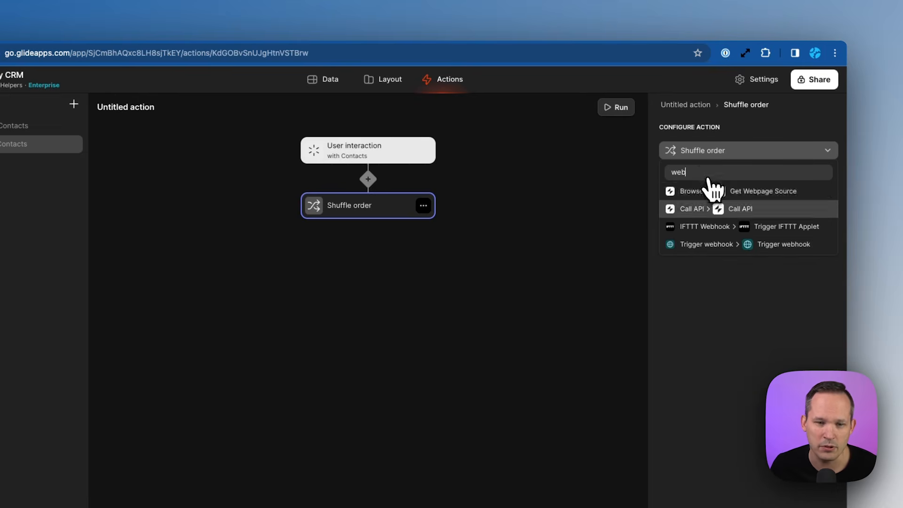
click(726, 244)
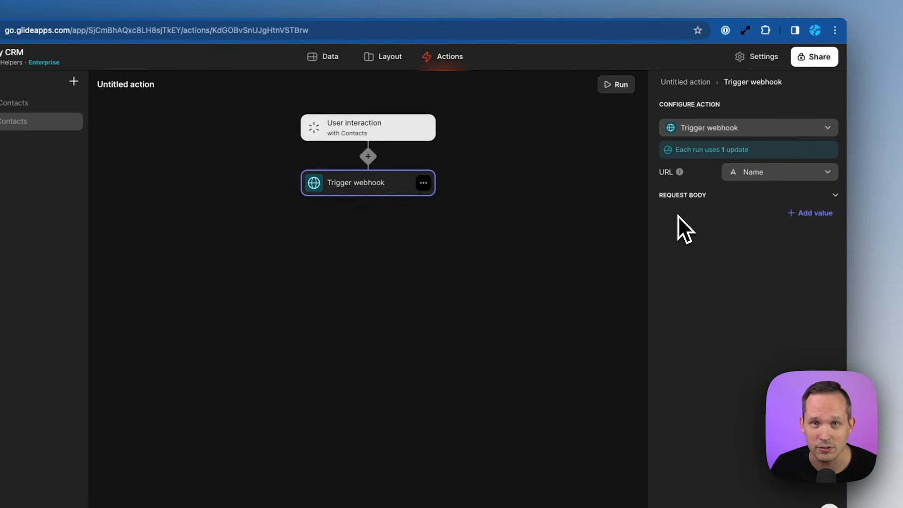
Change the untitled action's webhook step to the Call API integration.
click(684, 129)
text(call)
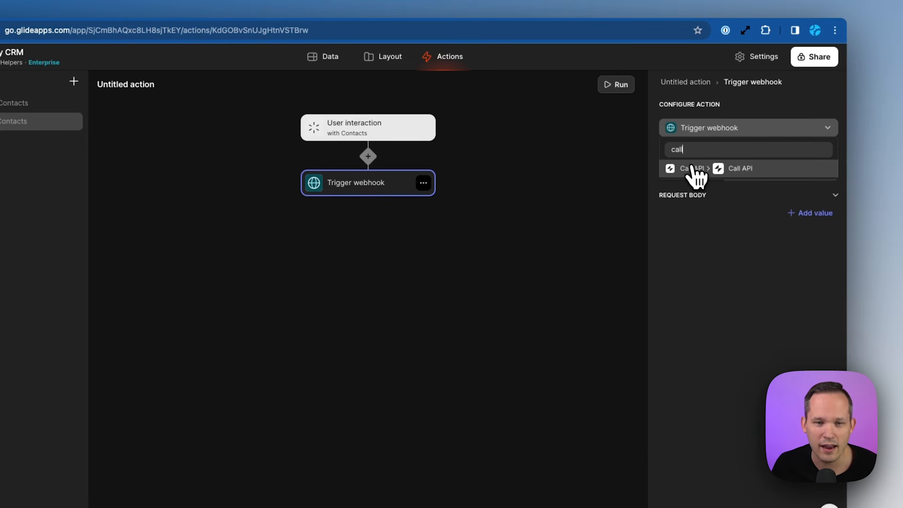
click(693, 168)
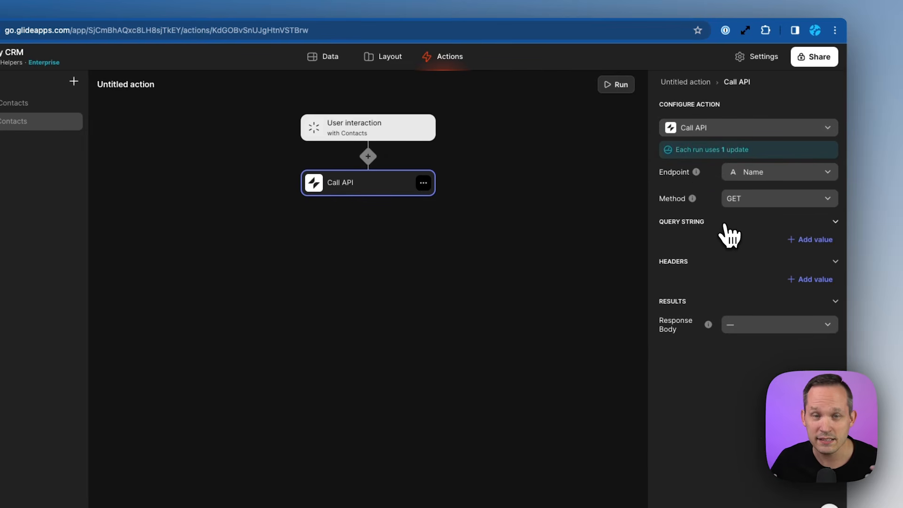